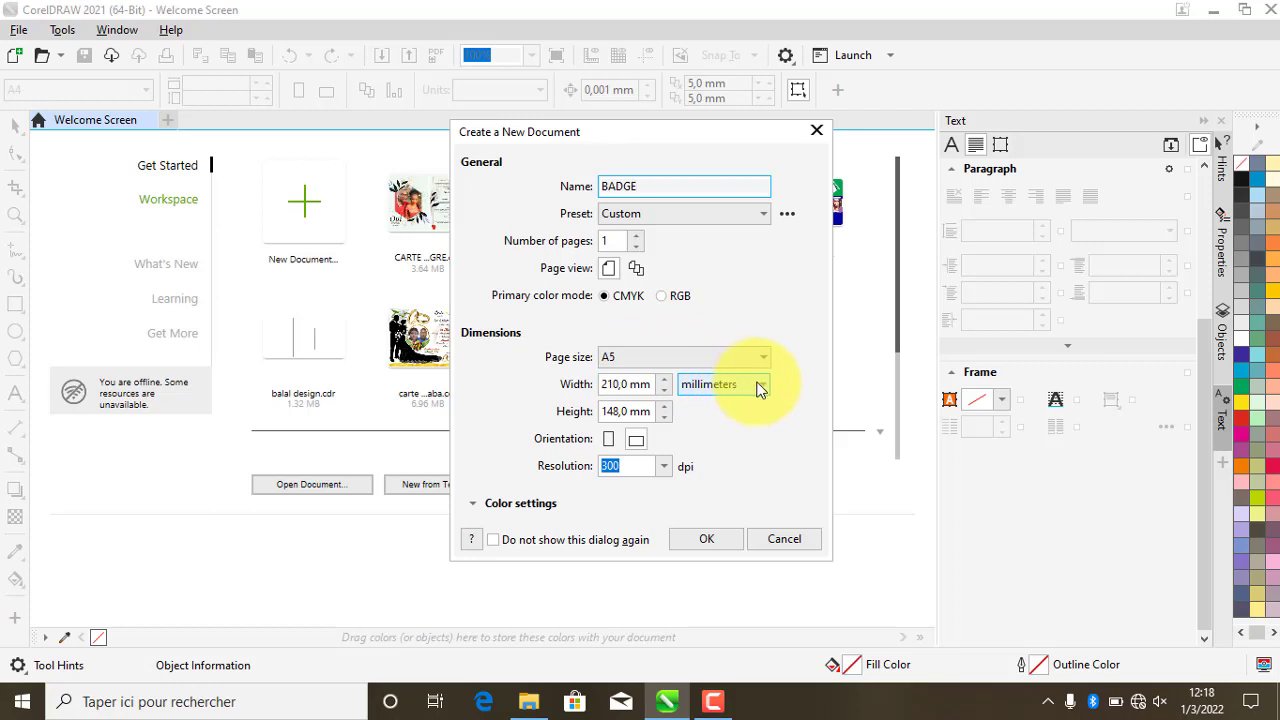
- Set the BADGE document units to millimetres with width 85 and height 55
left_click(758, 388)
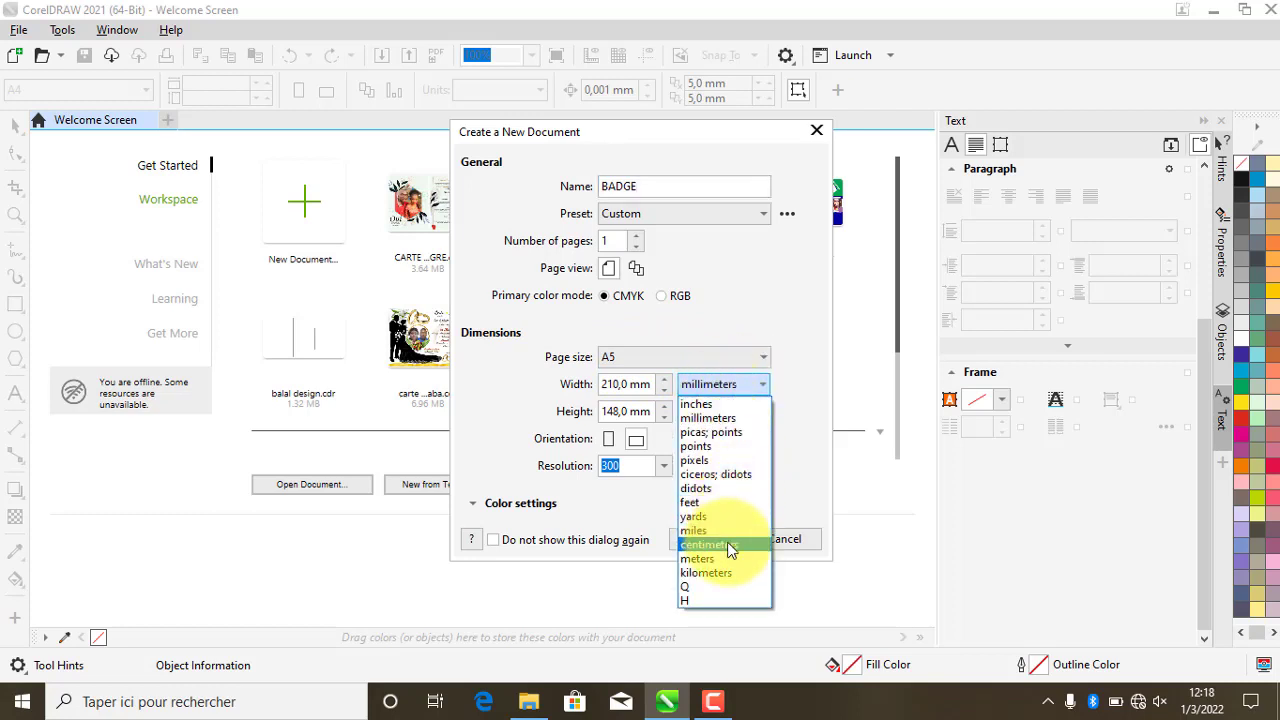
left_click(727, 546)
left_click(761, 384)
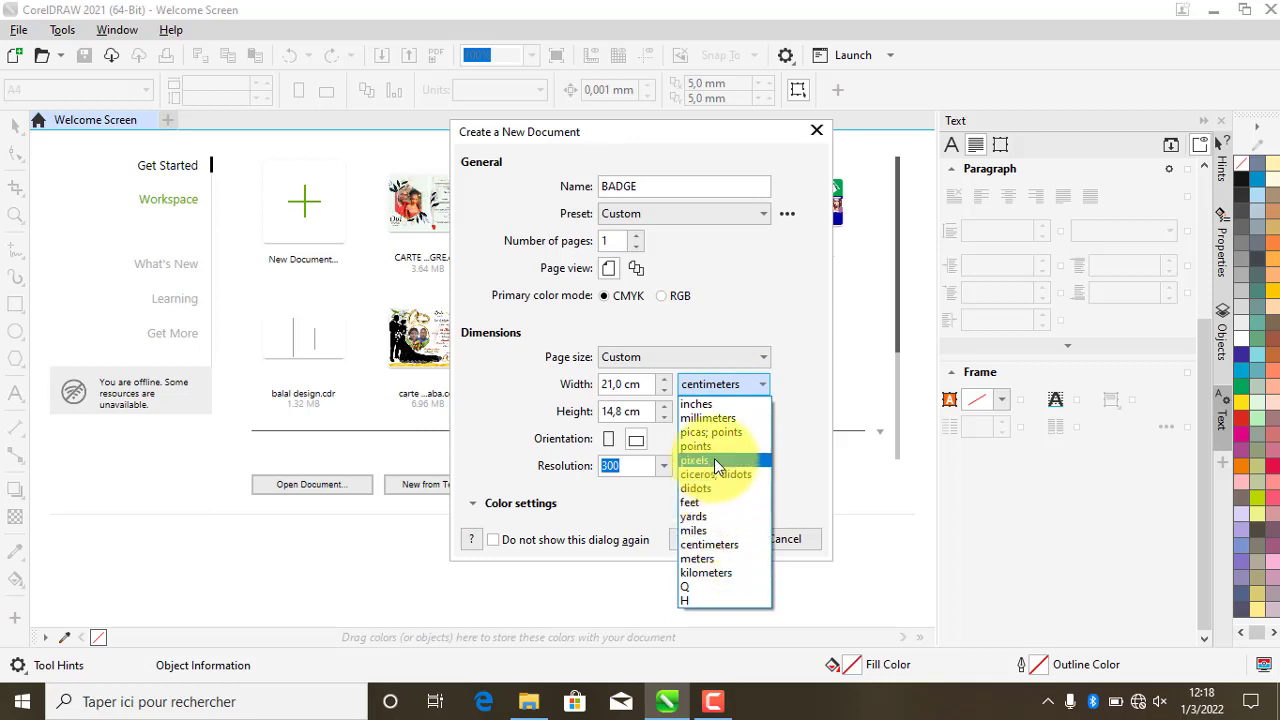
left_click(708, 418)
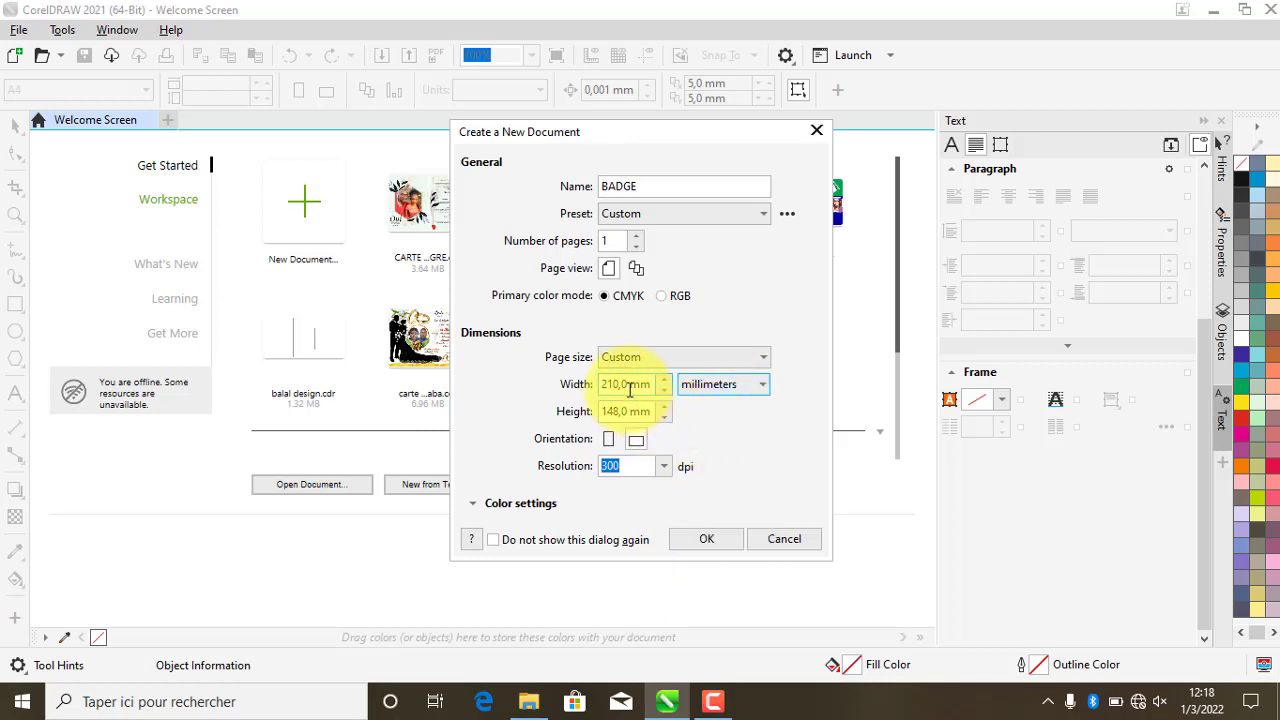
left_click_drag(630, 389, 576, 390)
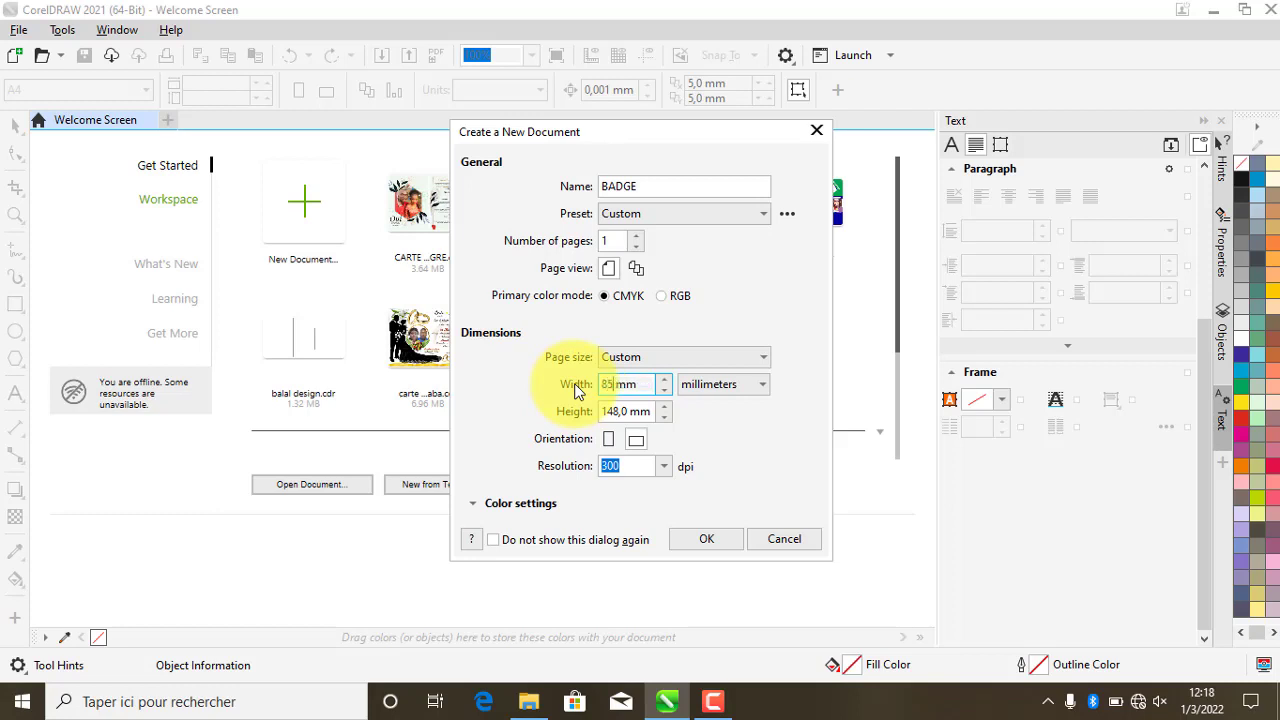
key("Tab")
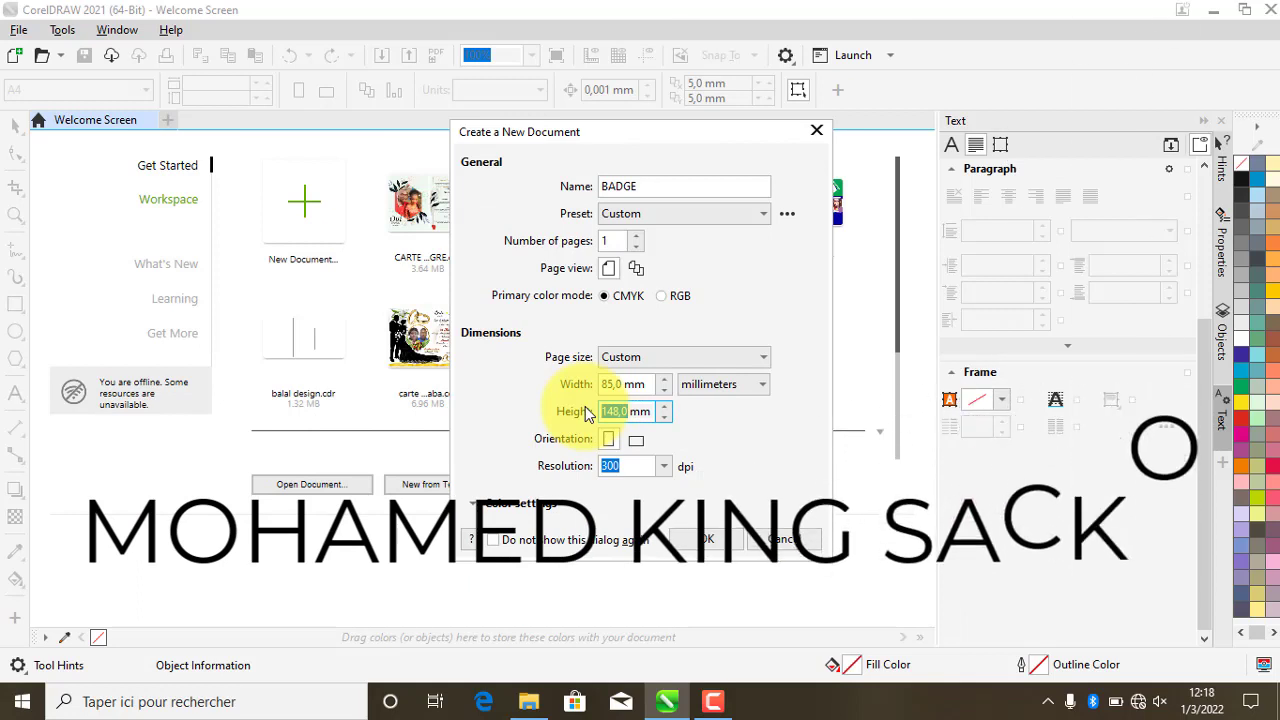
type("55")
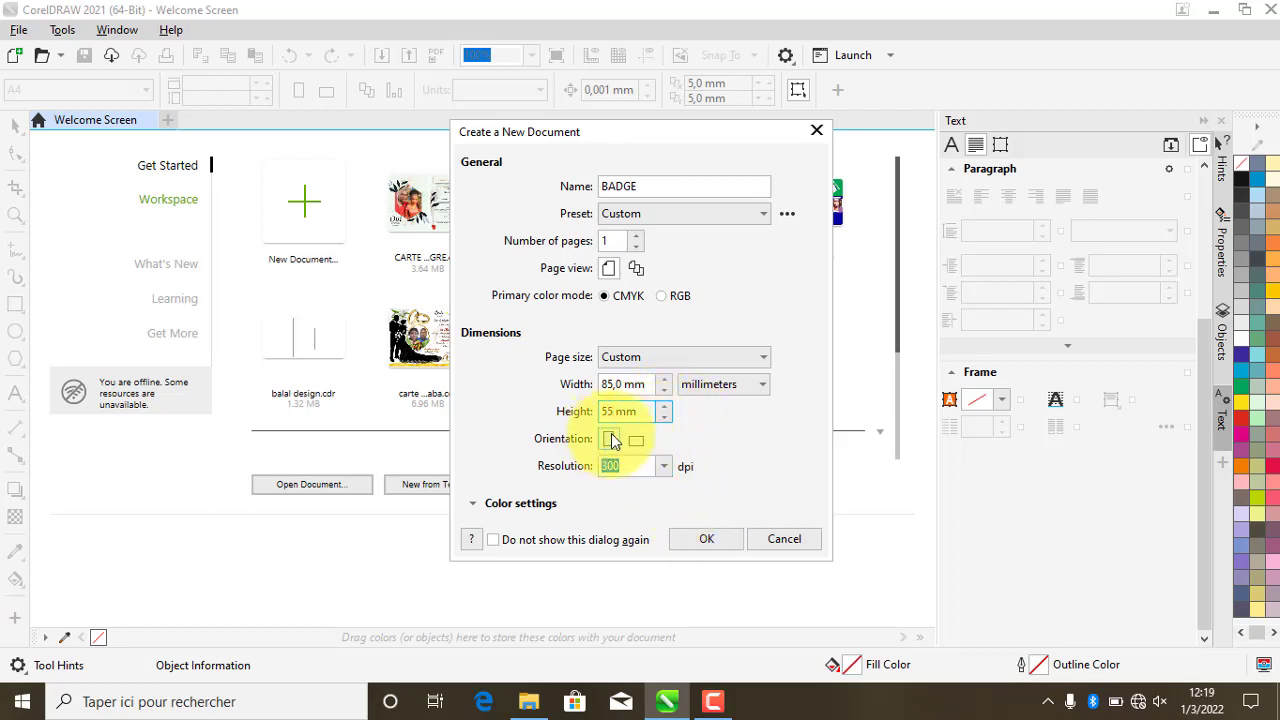
- Make the document 2 portrait pages and create it
left_click(638, 235)
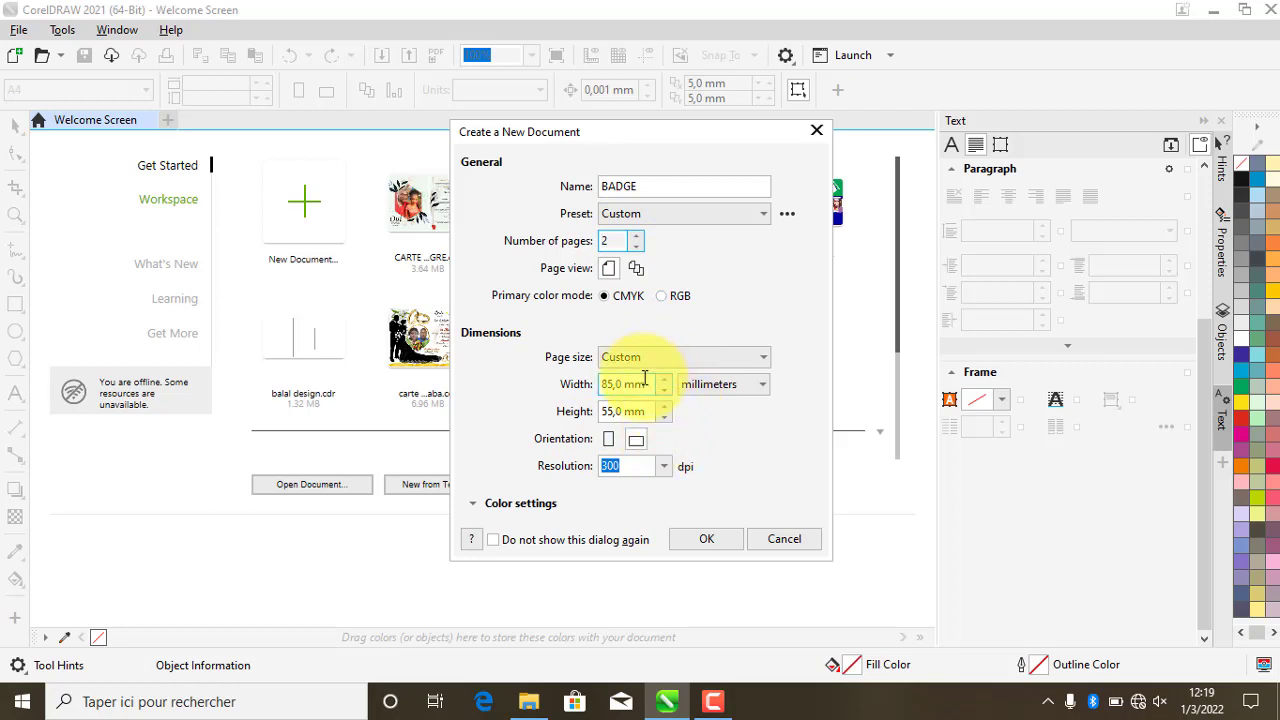
left_click(612, 441)
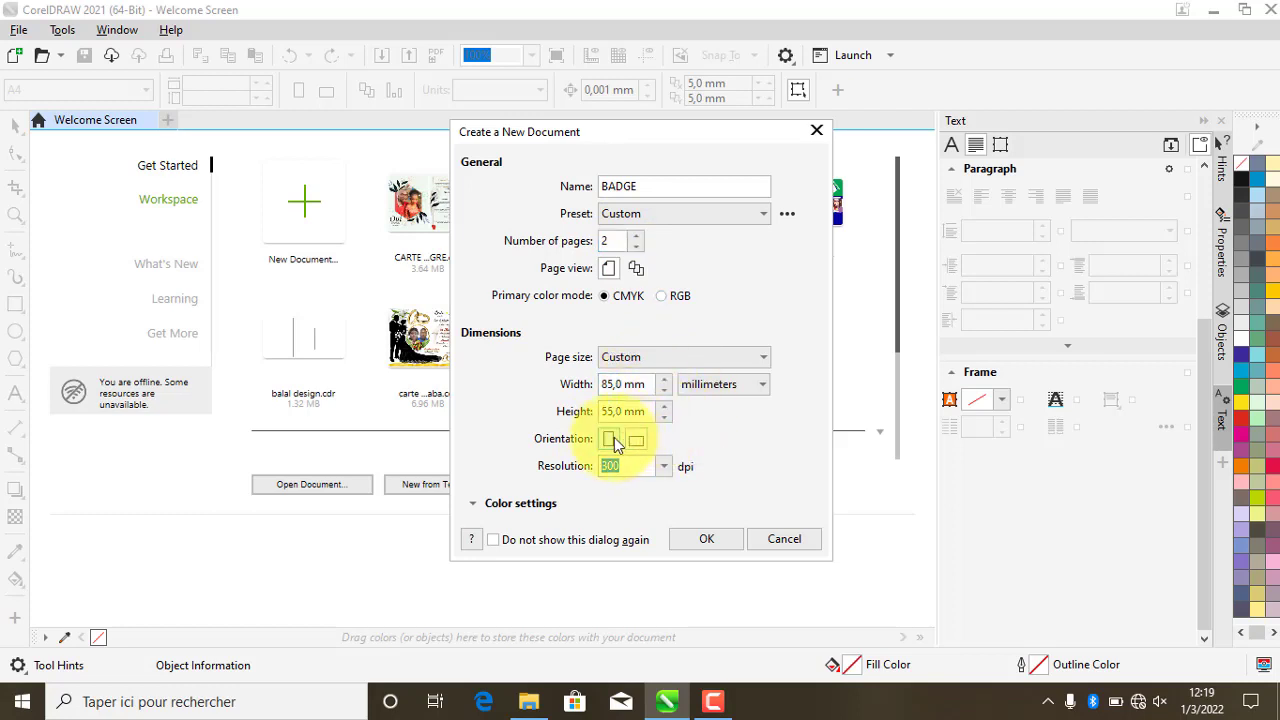
left_click(612, 441)
left_click(718, 535)
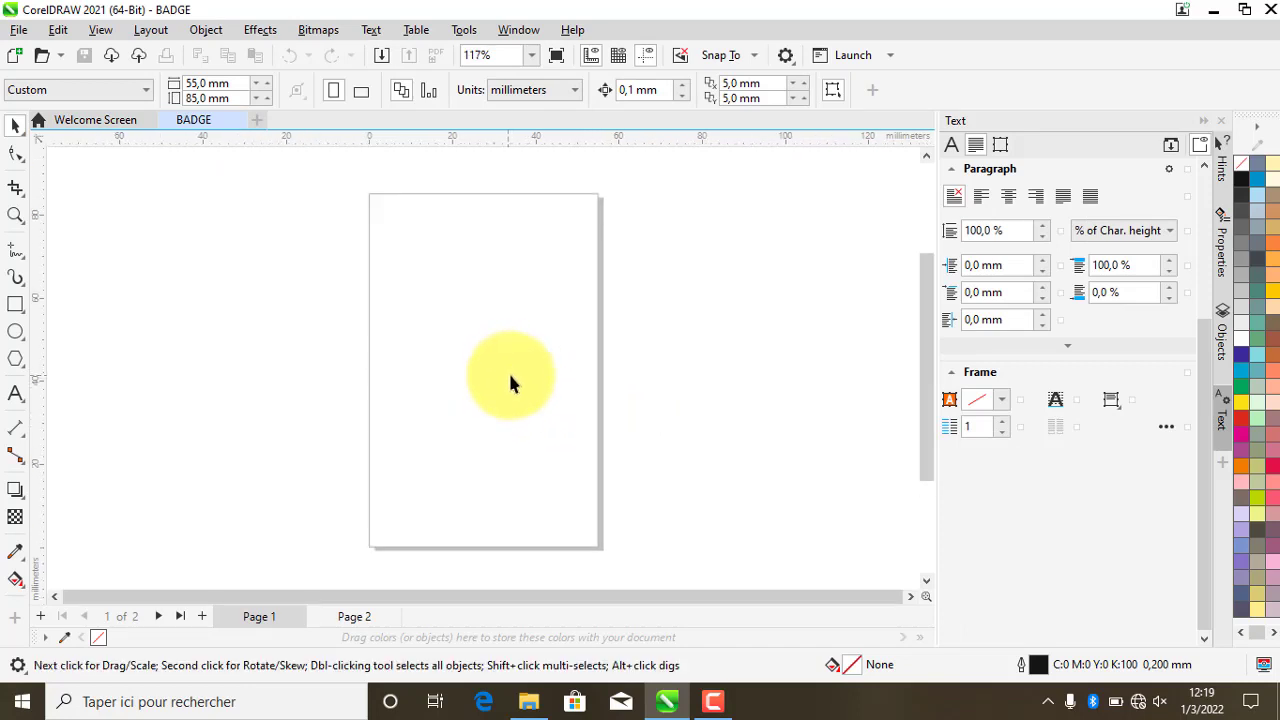
- Draw a rectangle across the top of the page and fill it with a darker Sky Blue shade
left_click(16, 305)
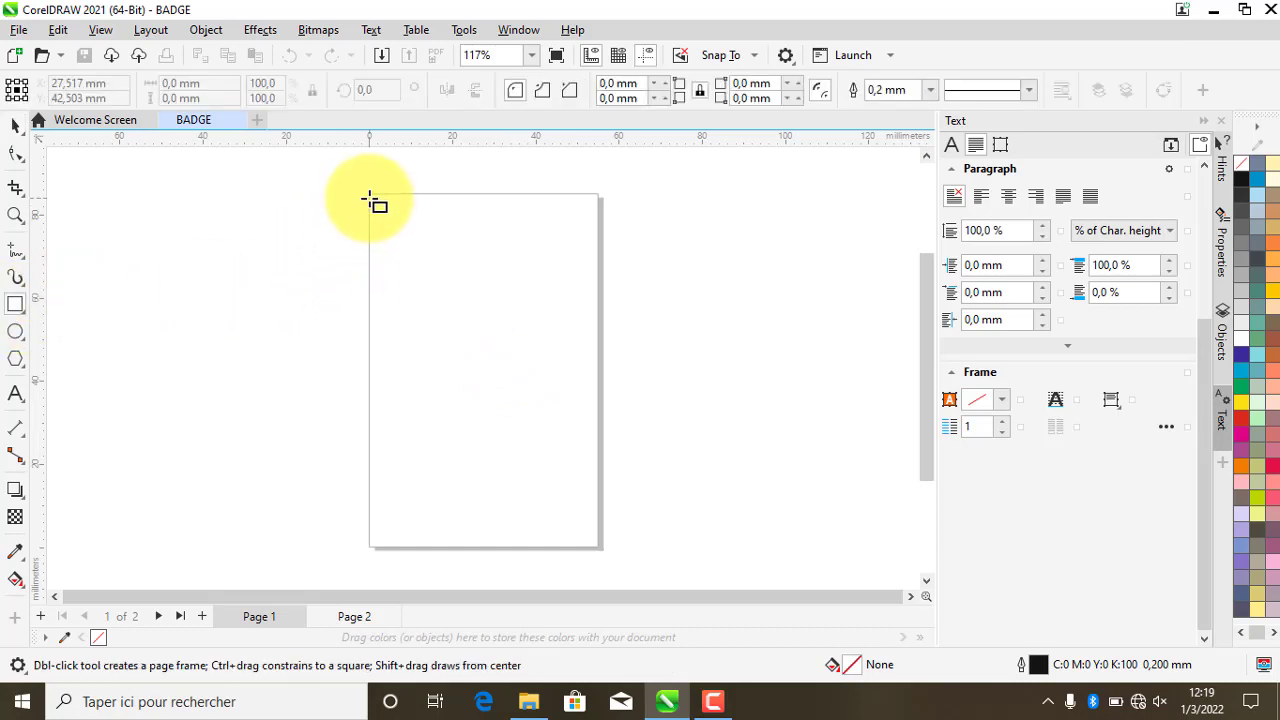
left_click_drag(369, 196, 598, 362)
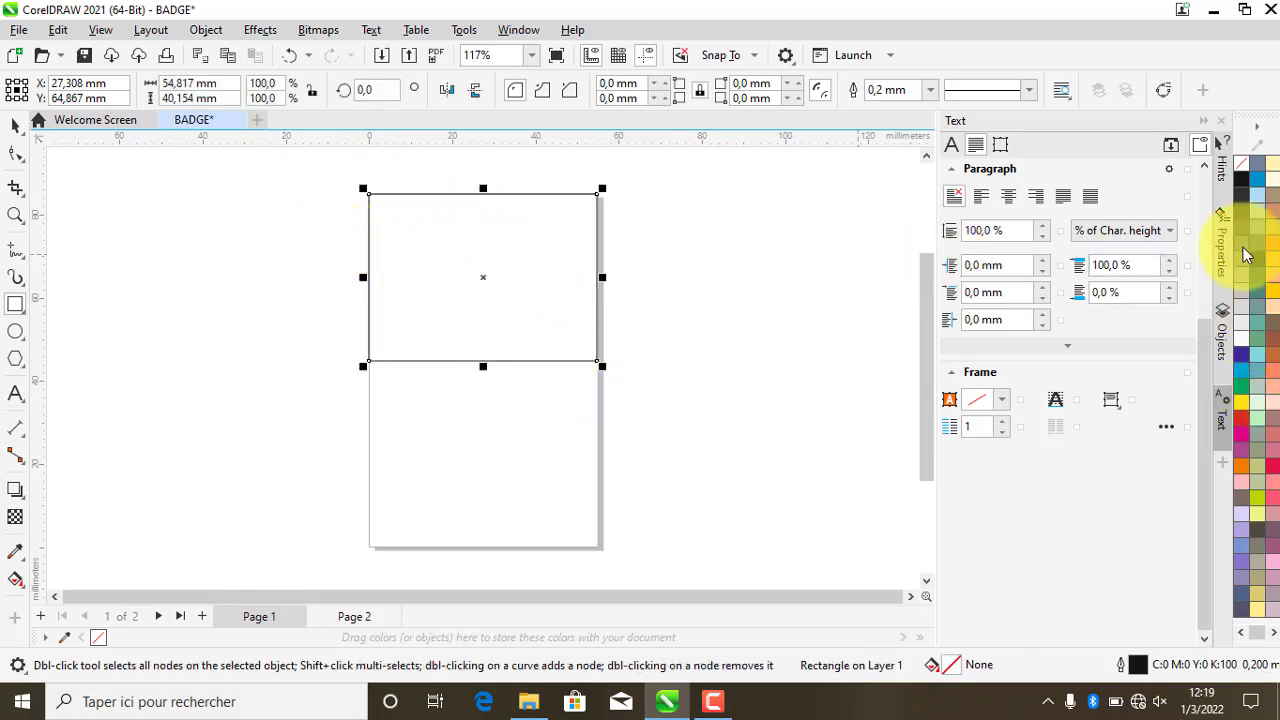
left_click(1257, 180)
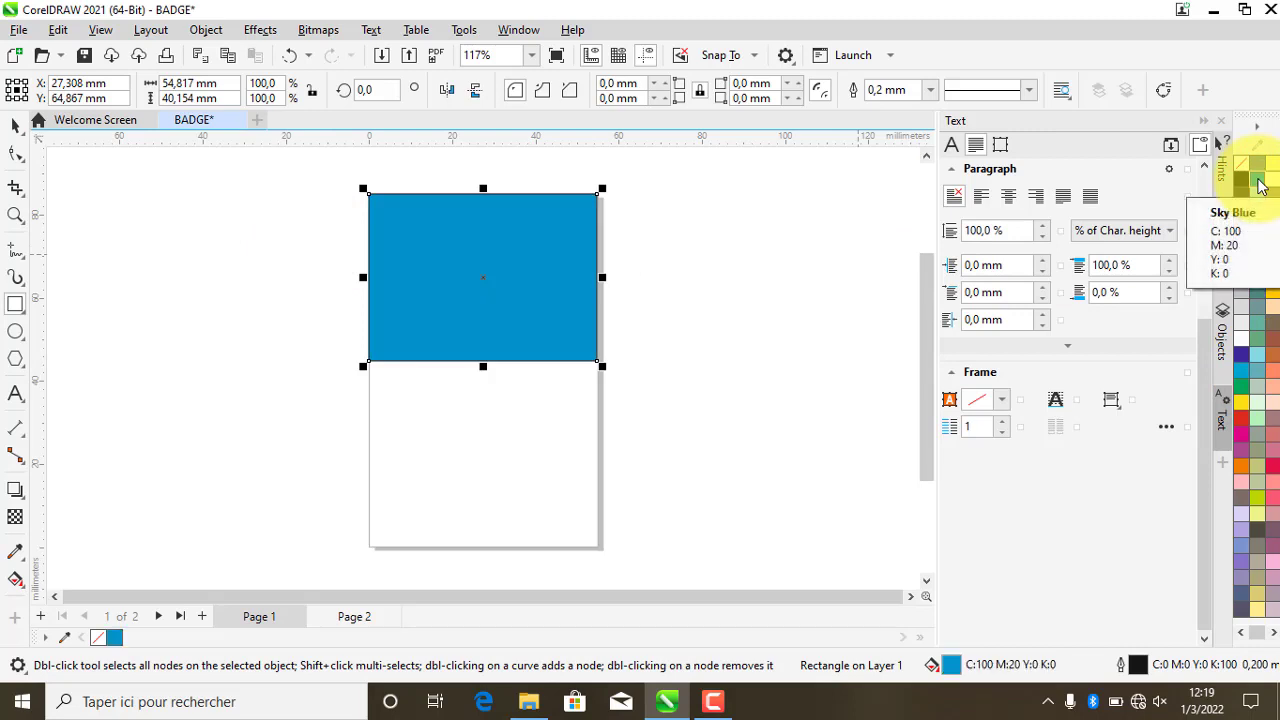
left_click(1258, 182)
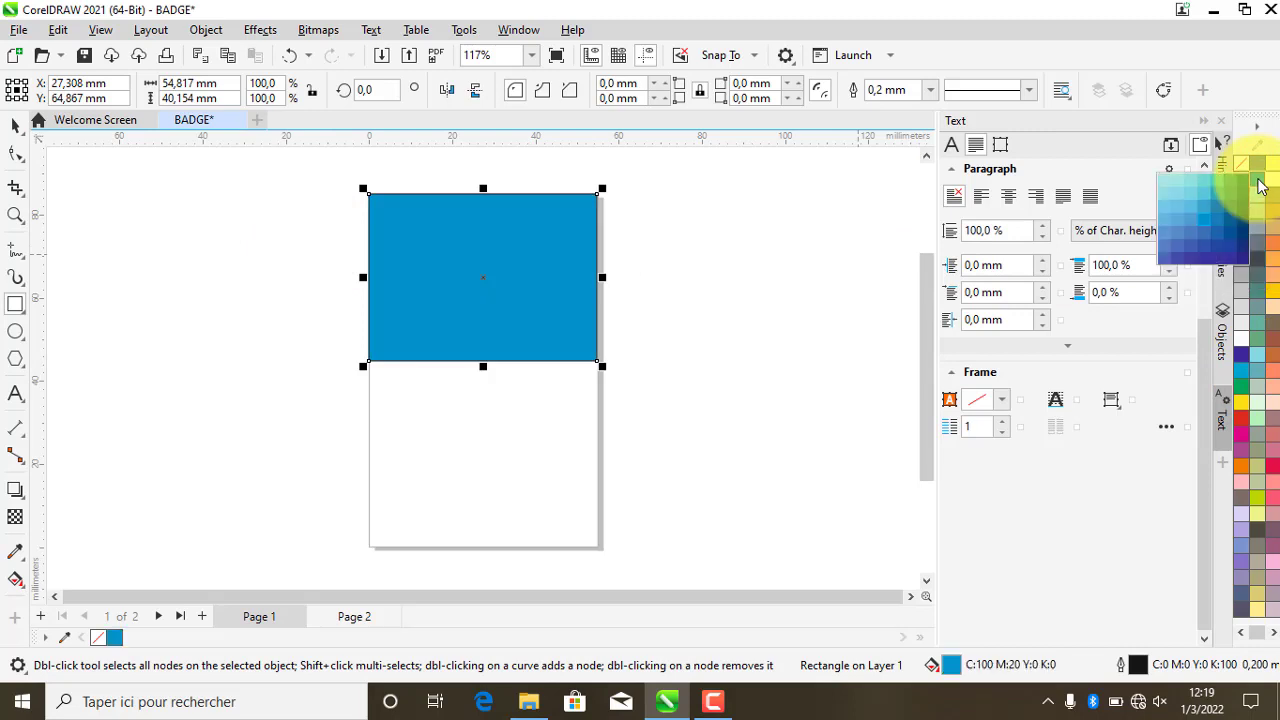
left_click(1217, 237)
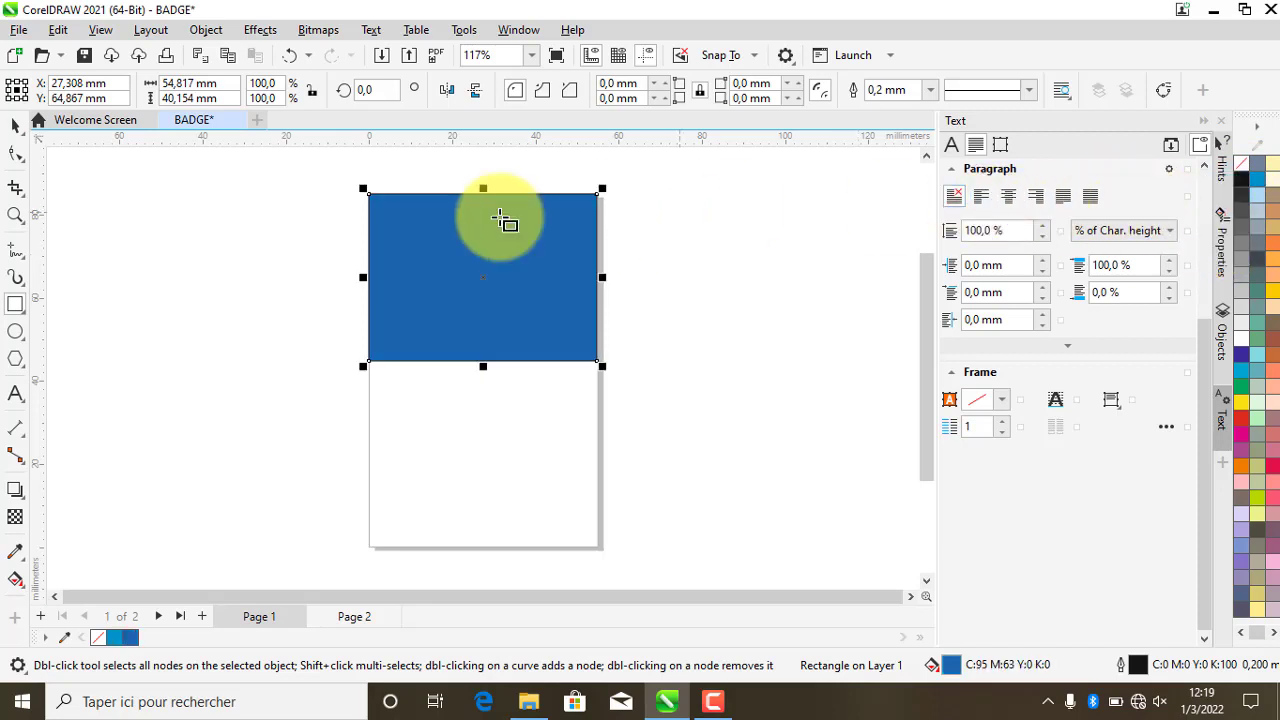
- Convert the blue rectangle to curves
left_click(15, 128)
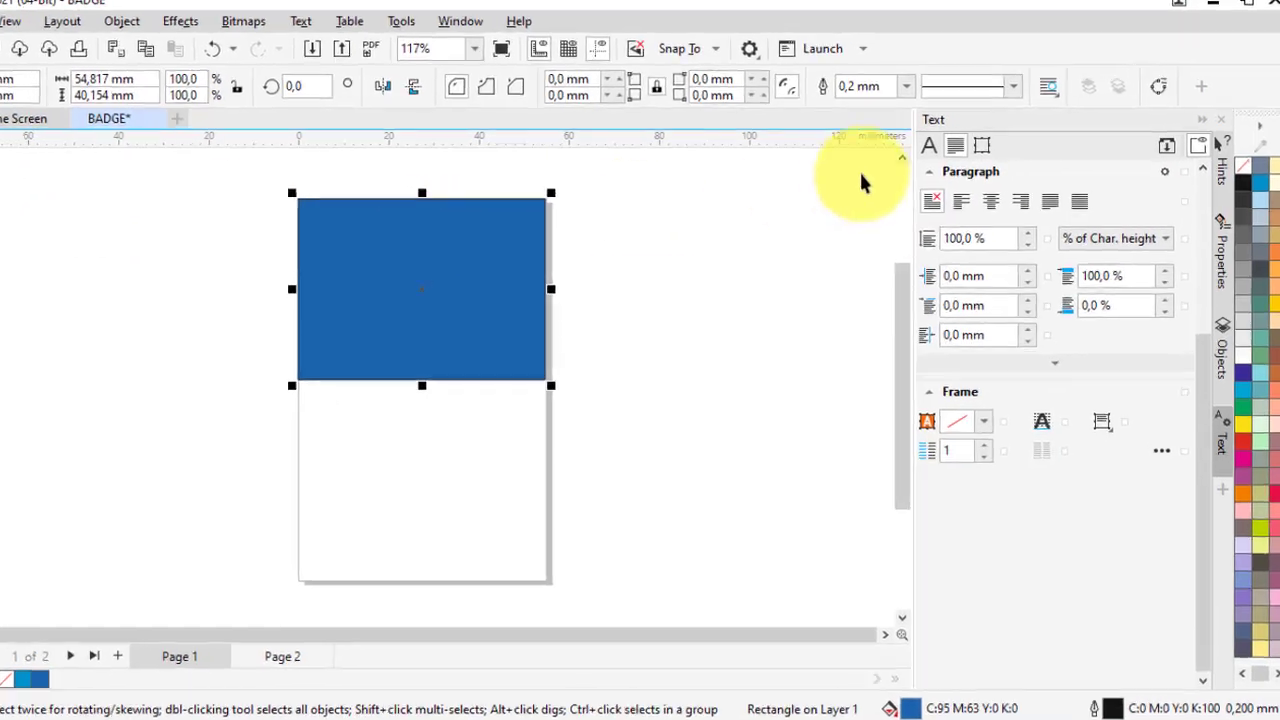
left_click(1158, 86)
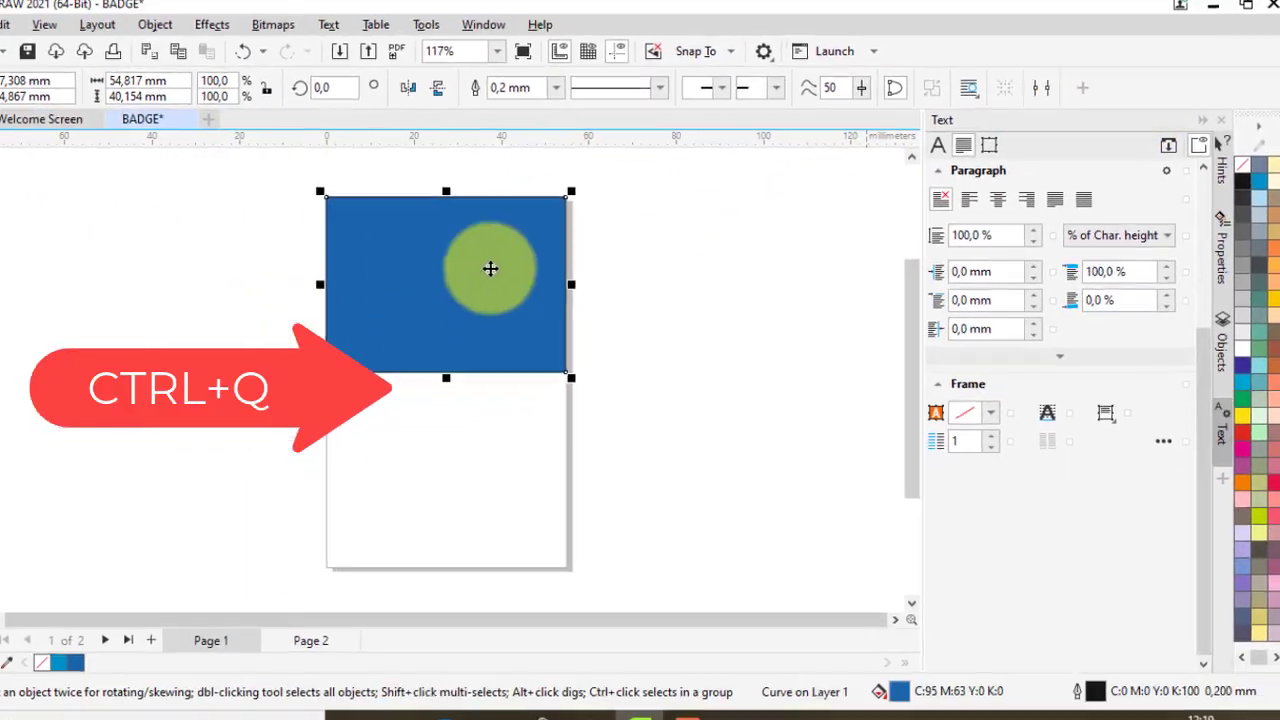
left_click(17, 154)
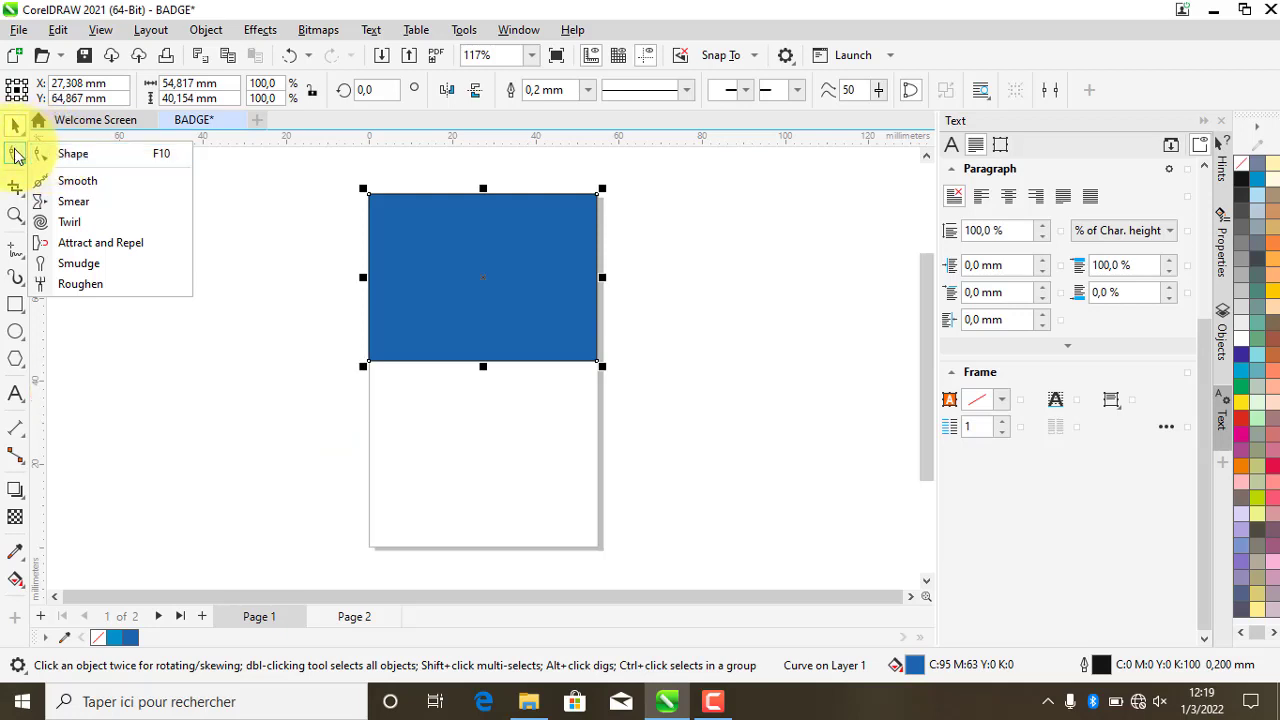
- Raise the bottom-right node and lower the bottom-left node so the lower edge slopes upward
left_click(16, 154)
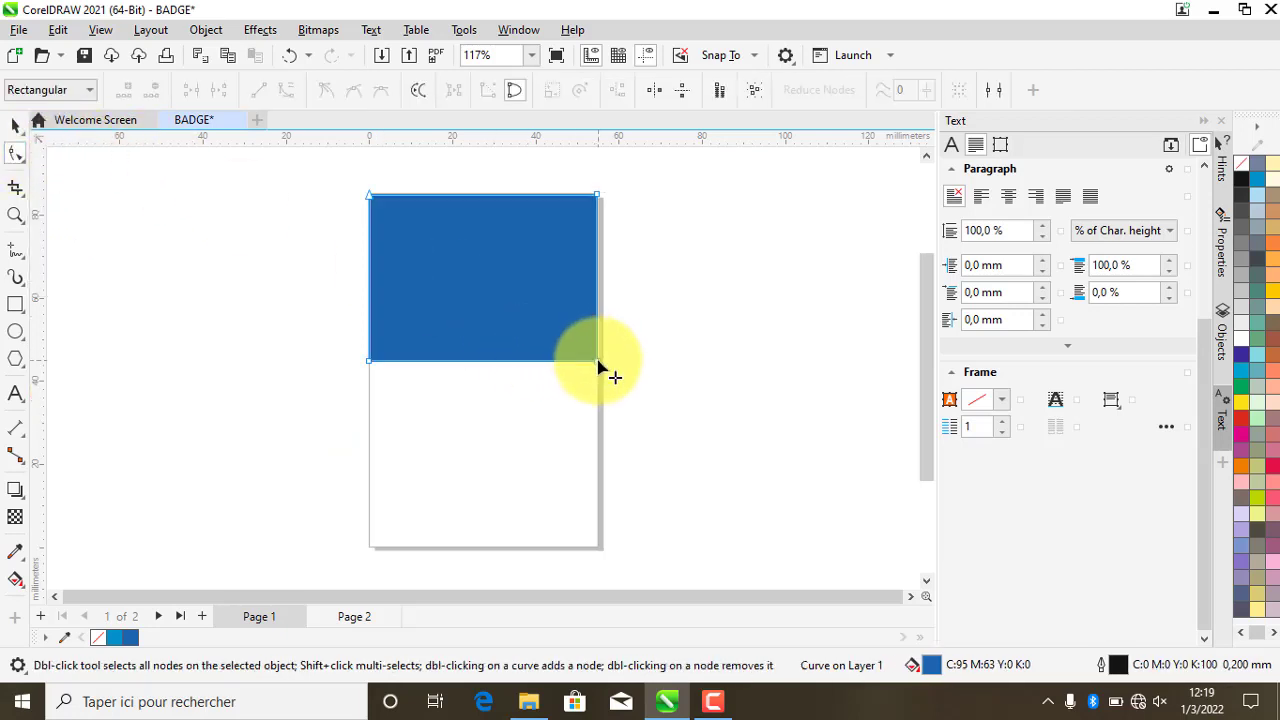
left_click_drag(598, 362, 596, 258)
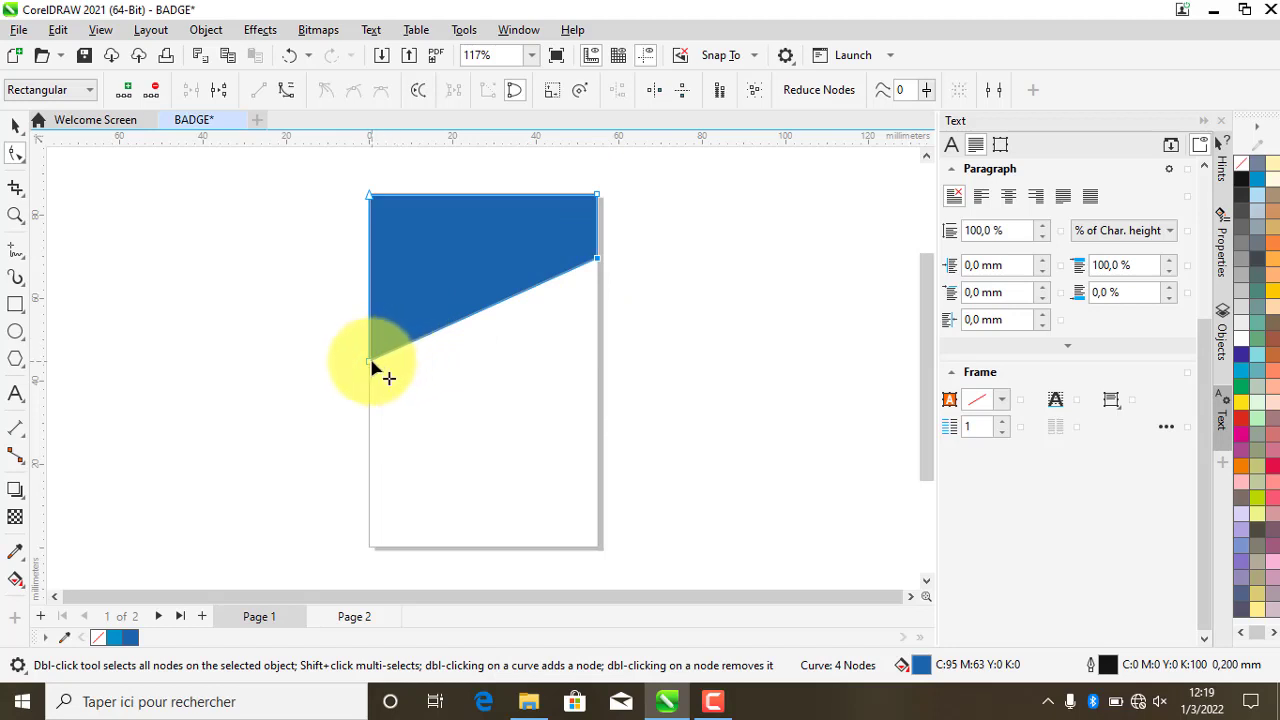
left_click_drag(370, 368, 370, 399)
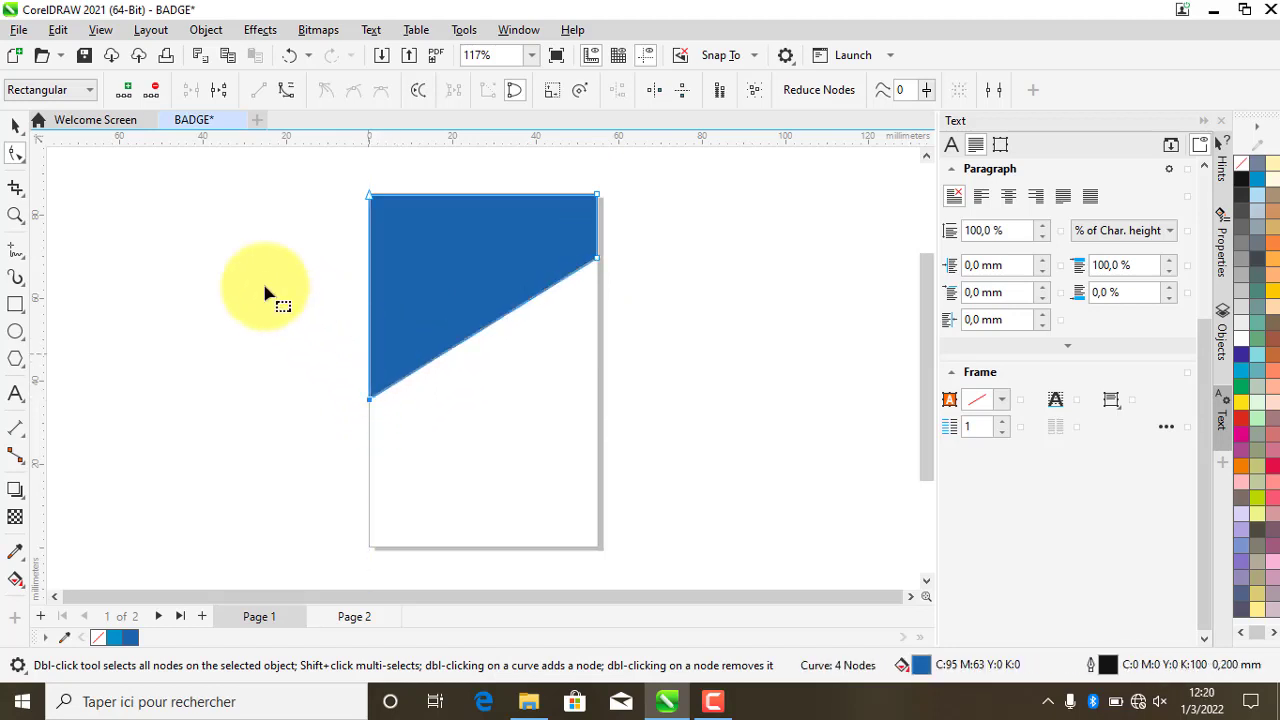
left_click(14, 129)
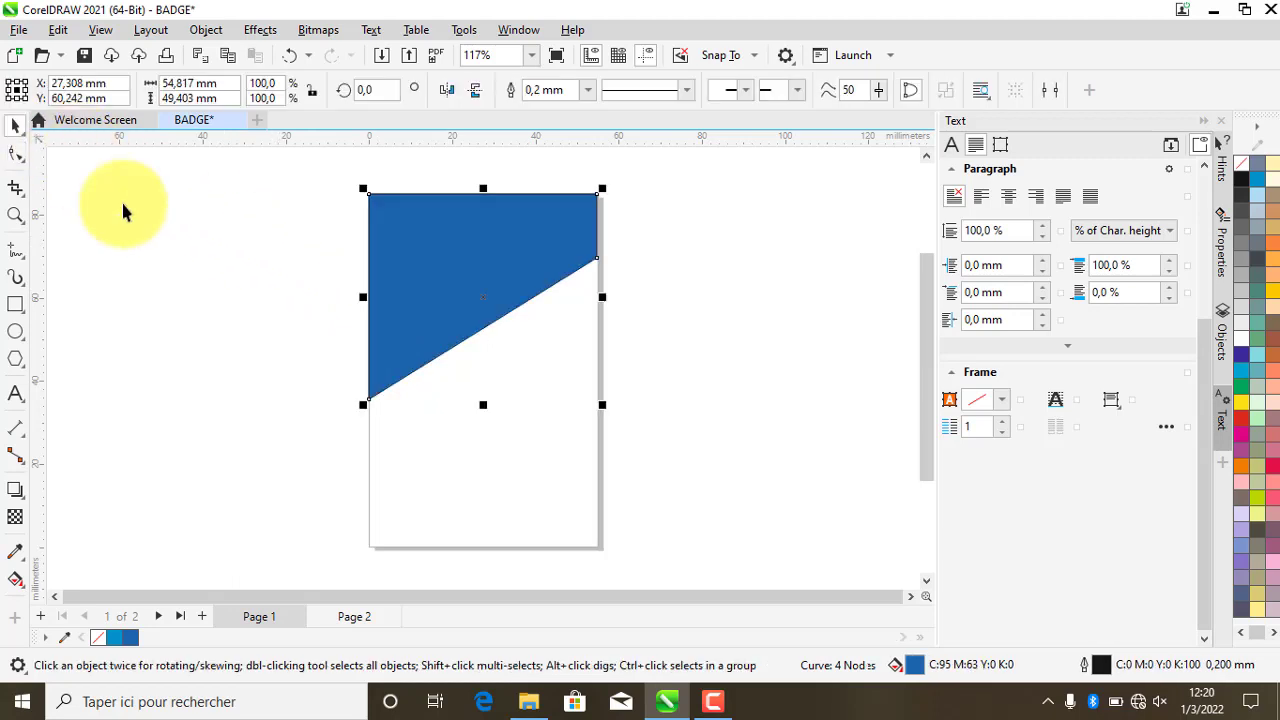
left_click(638, 335)
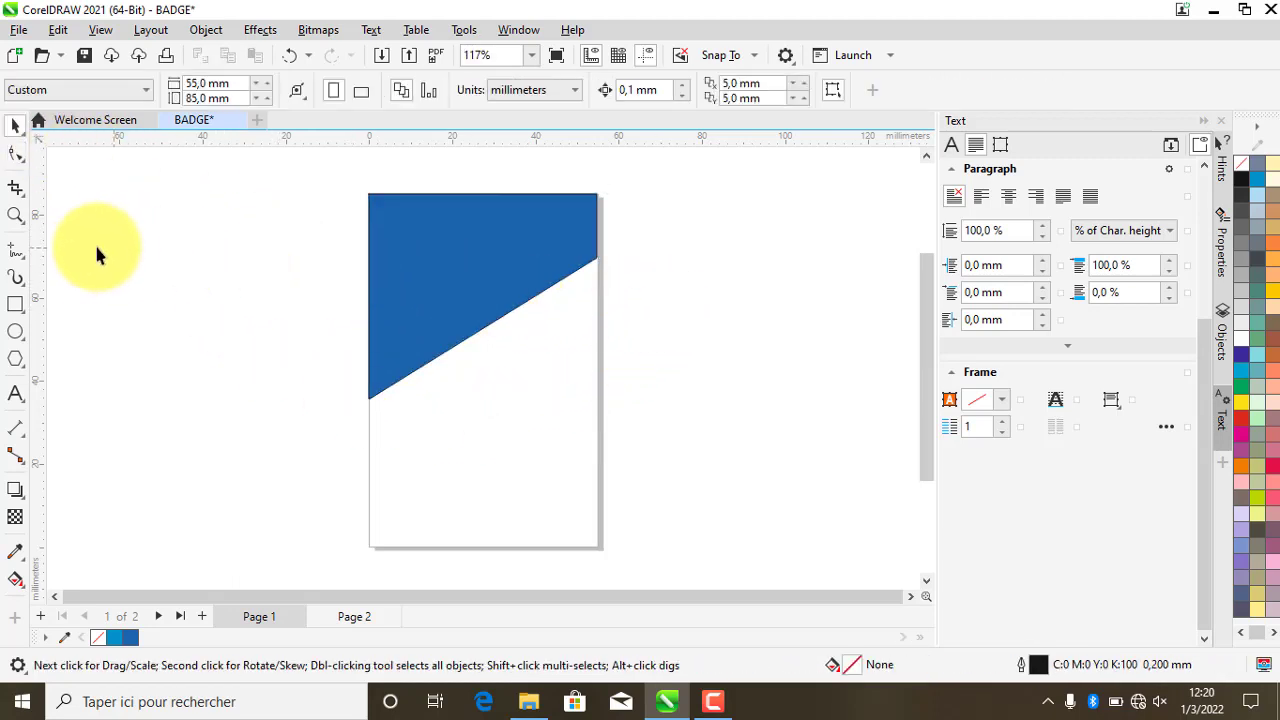
- Draw a small rectangle at the upper right, convert it to curves, and raise its bottom-right node
left_click(16, 305)
left_click_drag(491, 374, 597, 244)
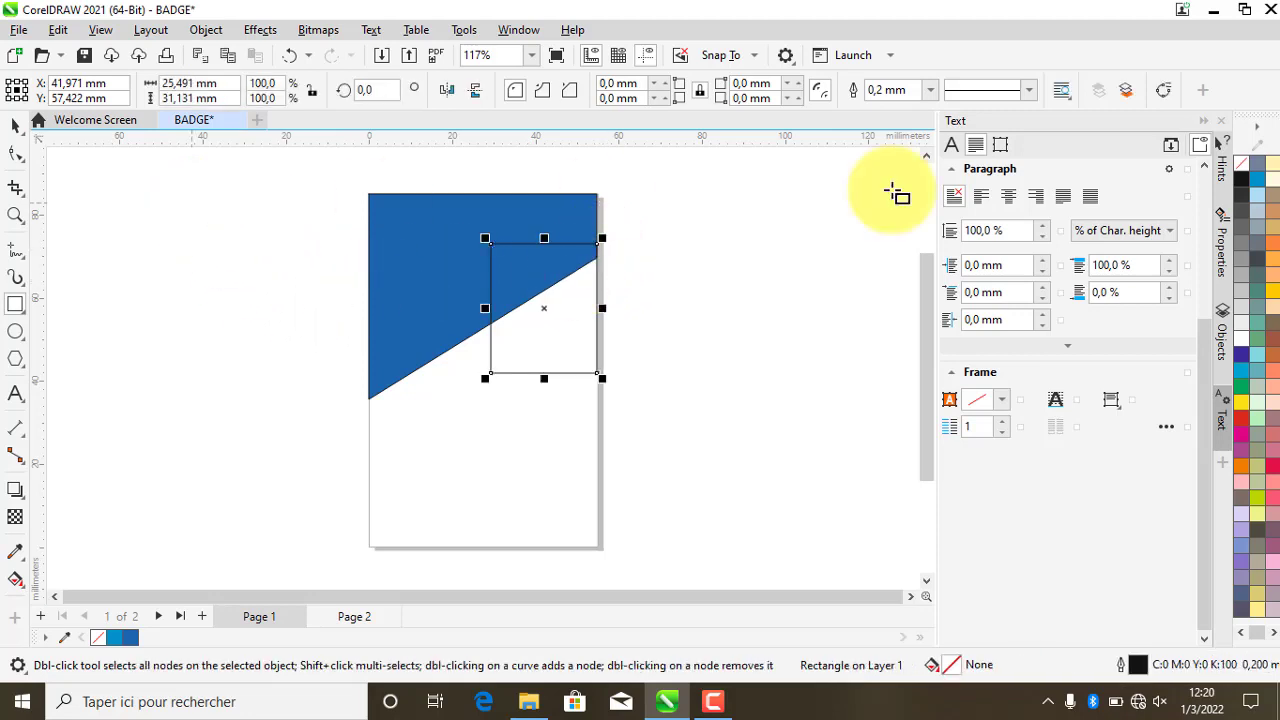
left_click(1163, 90)
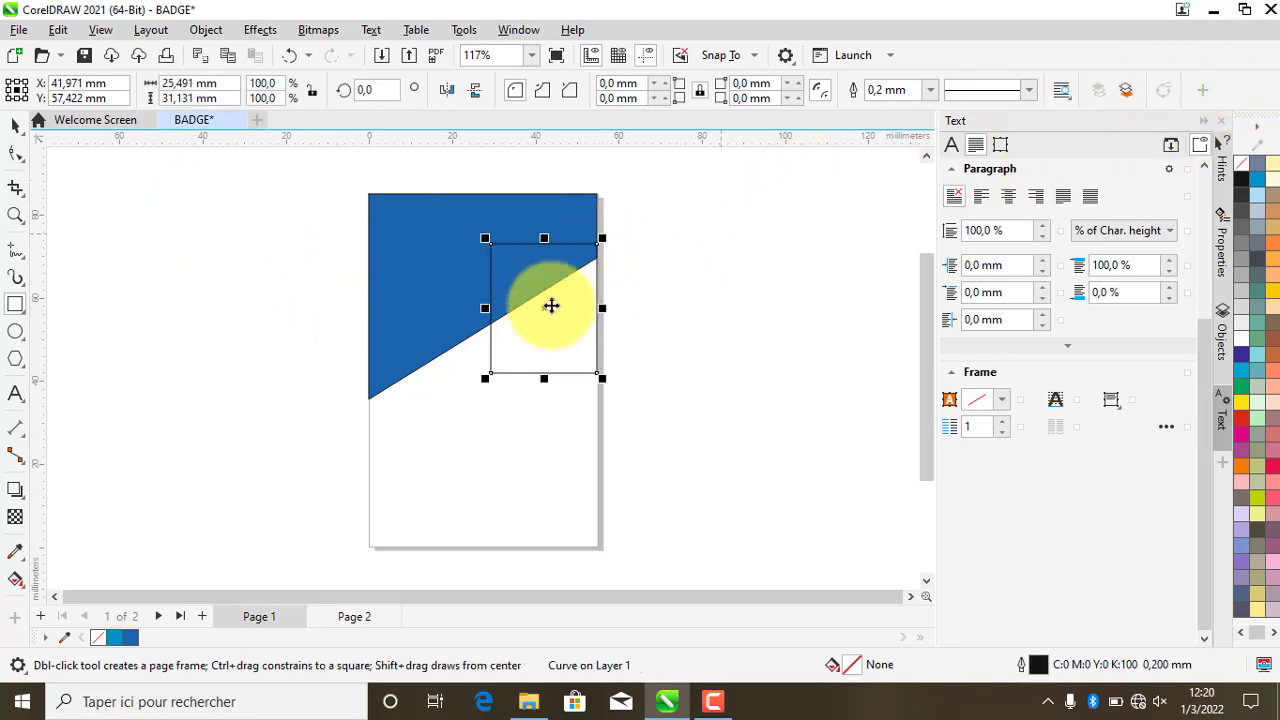
key("F10")
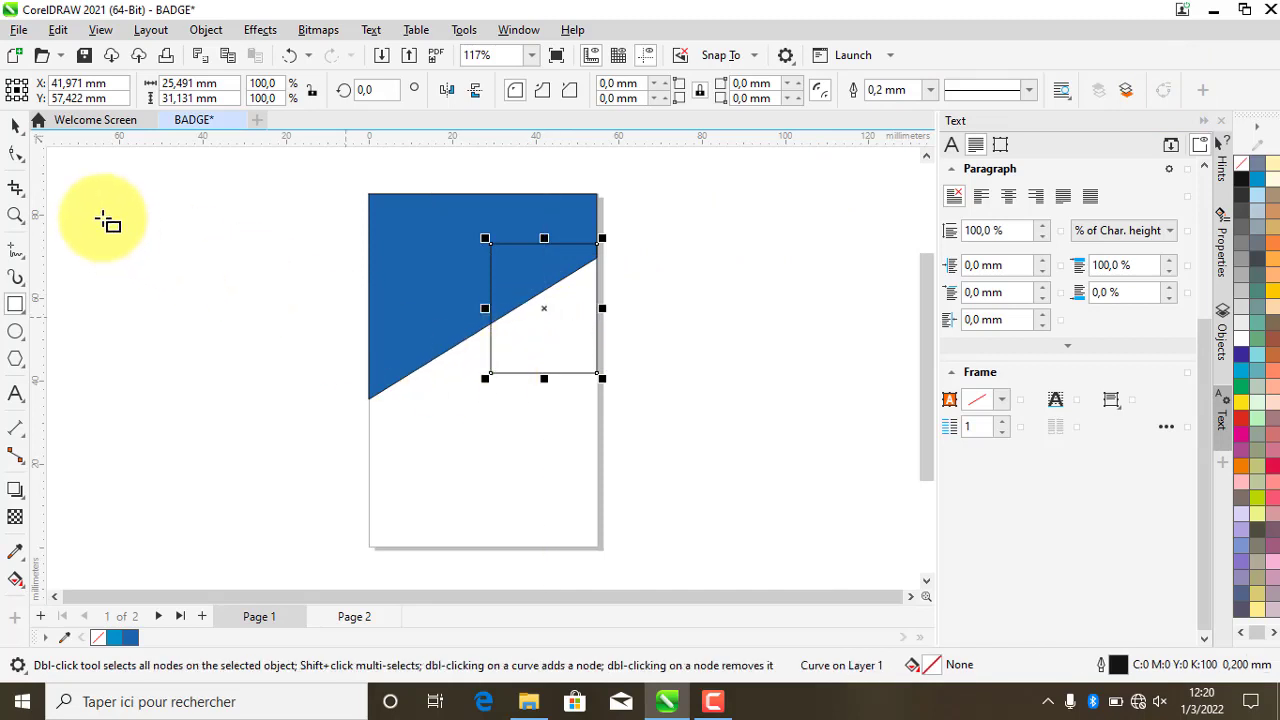
left_click(26, 157)
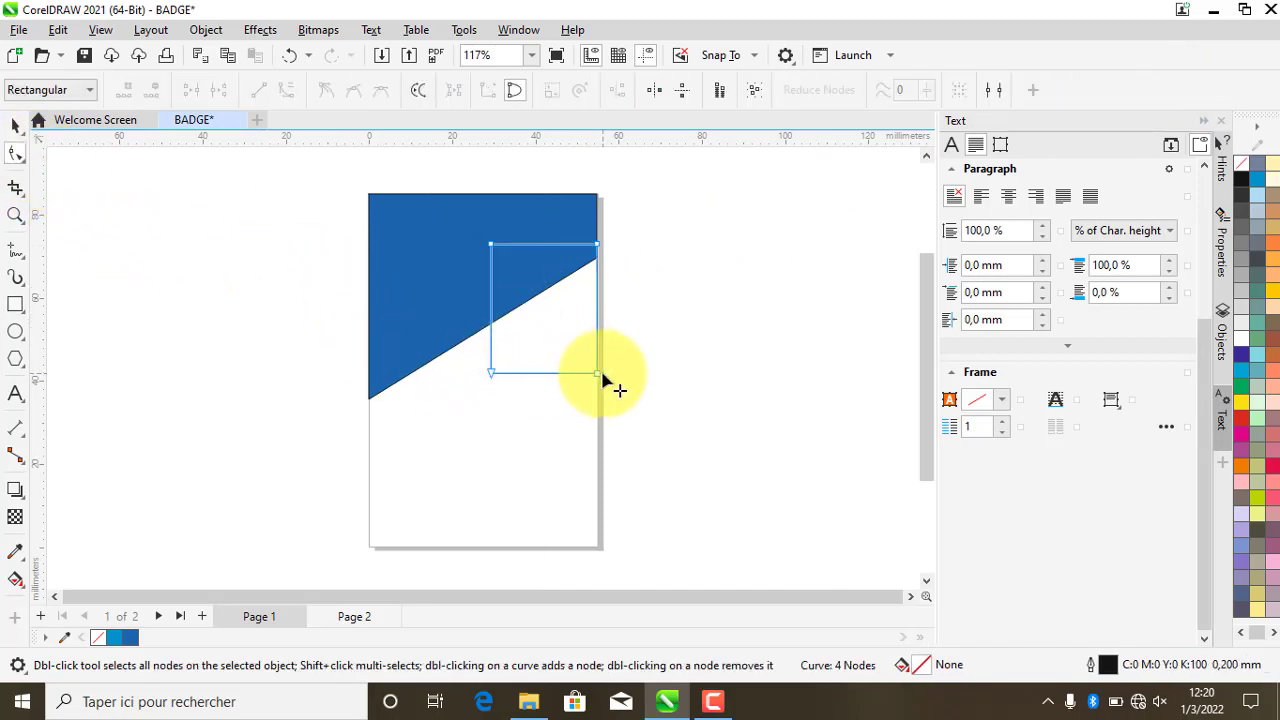
left_click_drag(600, 378, 603, 284)
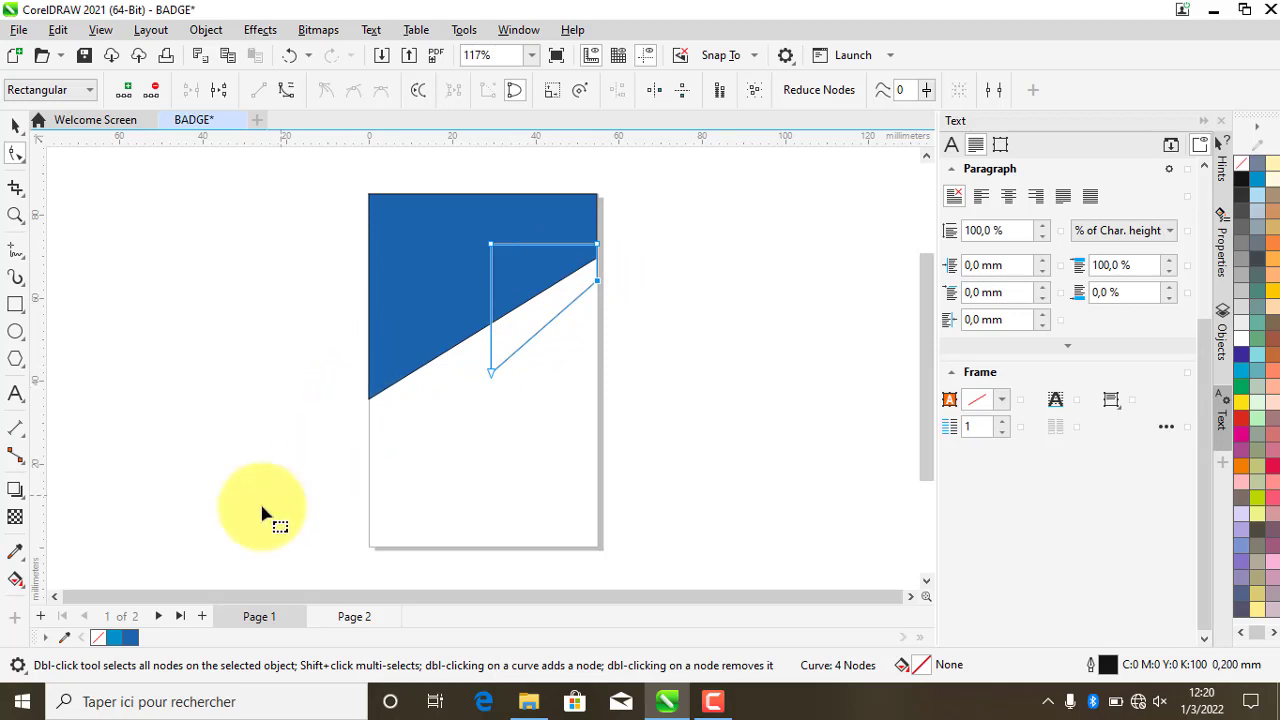
- Fill the small shape dark blue, nudge it upward, and lower its right node to adjust the slant
left_click(131, 639)
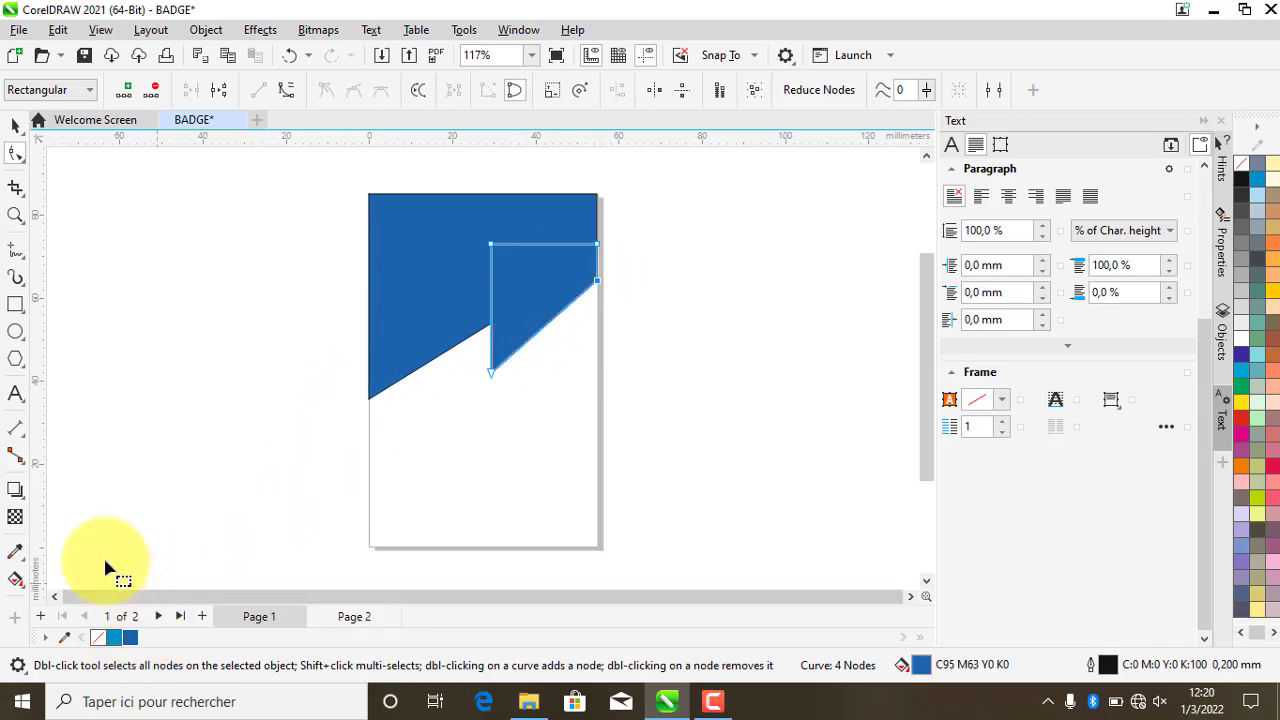
left_click(15, 127)
left_click_drag(571, 277, 568, 266)
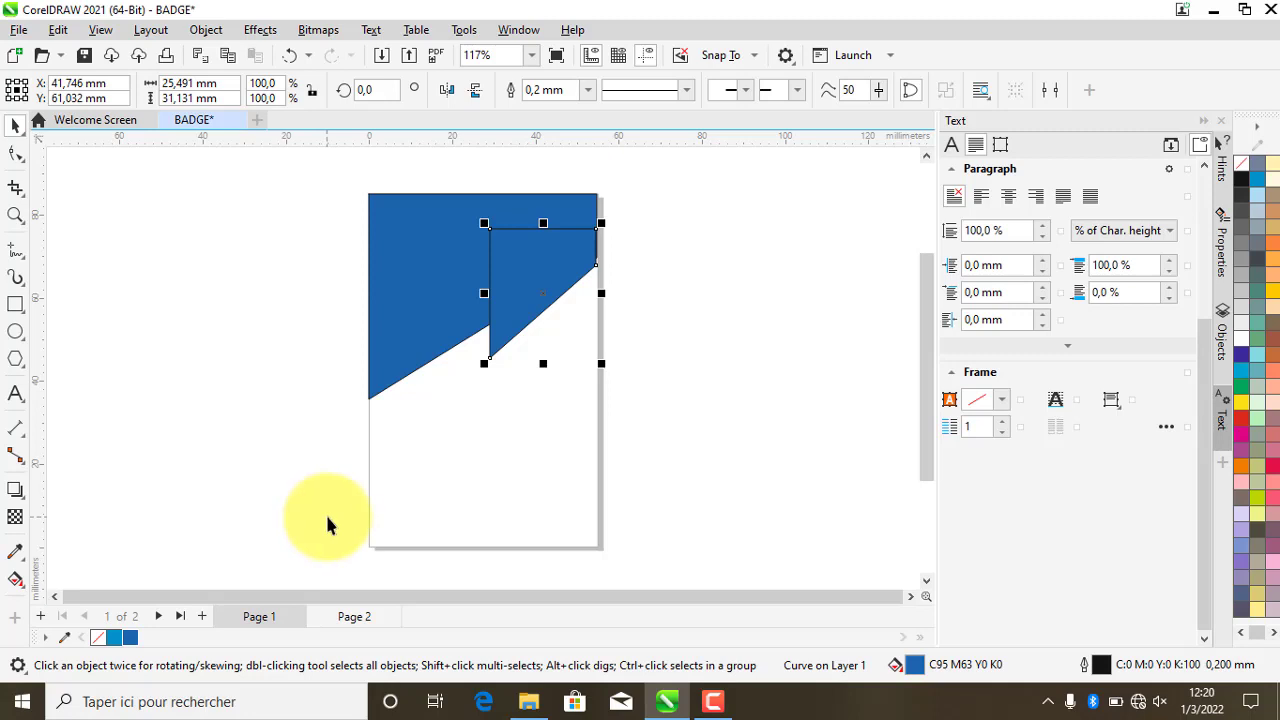
left_click(17, 154)
left_click_drag(597, 269, 599, 305)
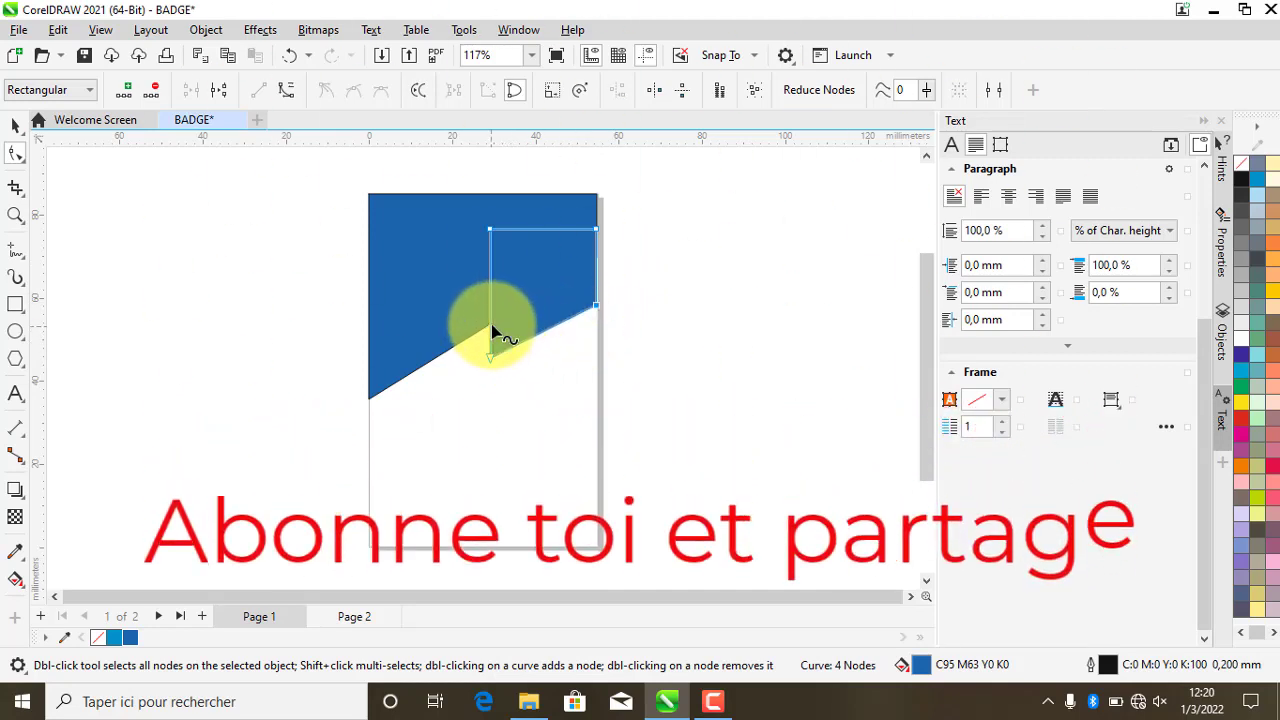
- Remove the small blue shape's outline using the swatch's Set Outline Color option
right_click(107, 638)
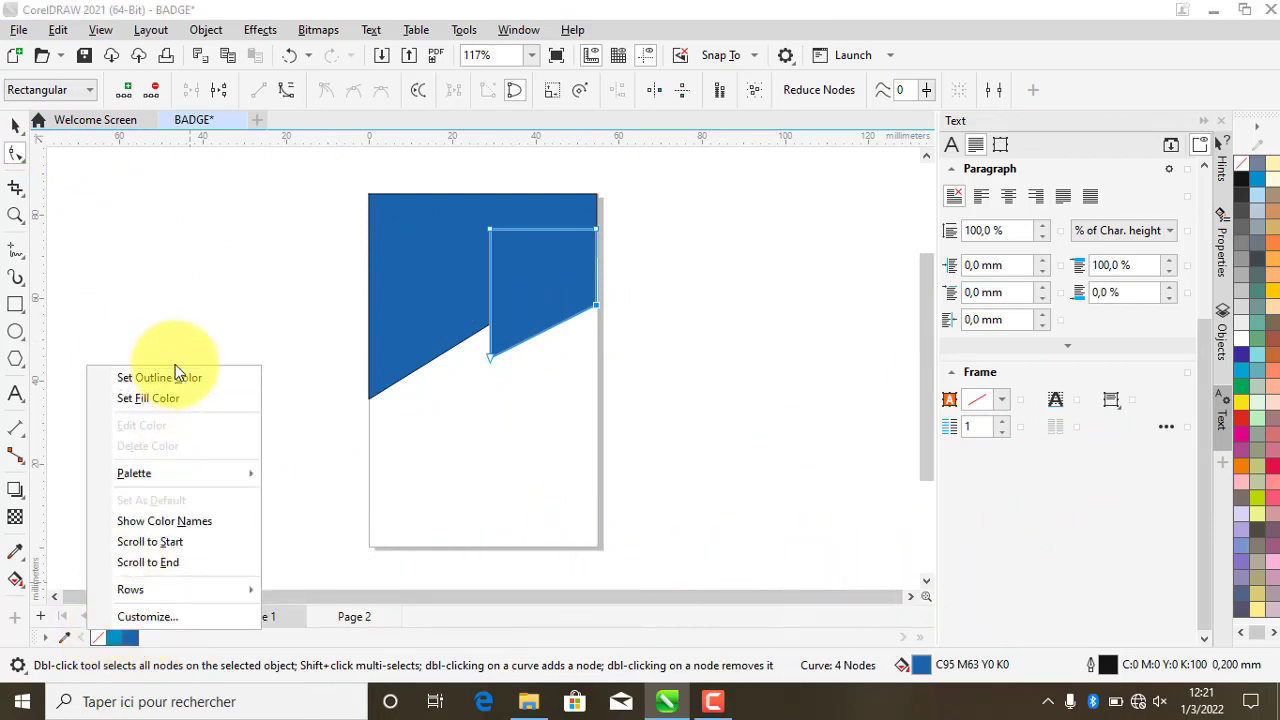
left_click(177, 372)
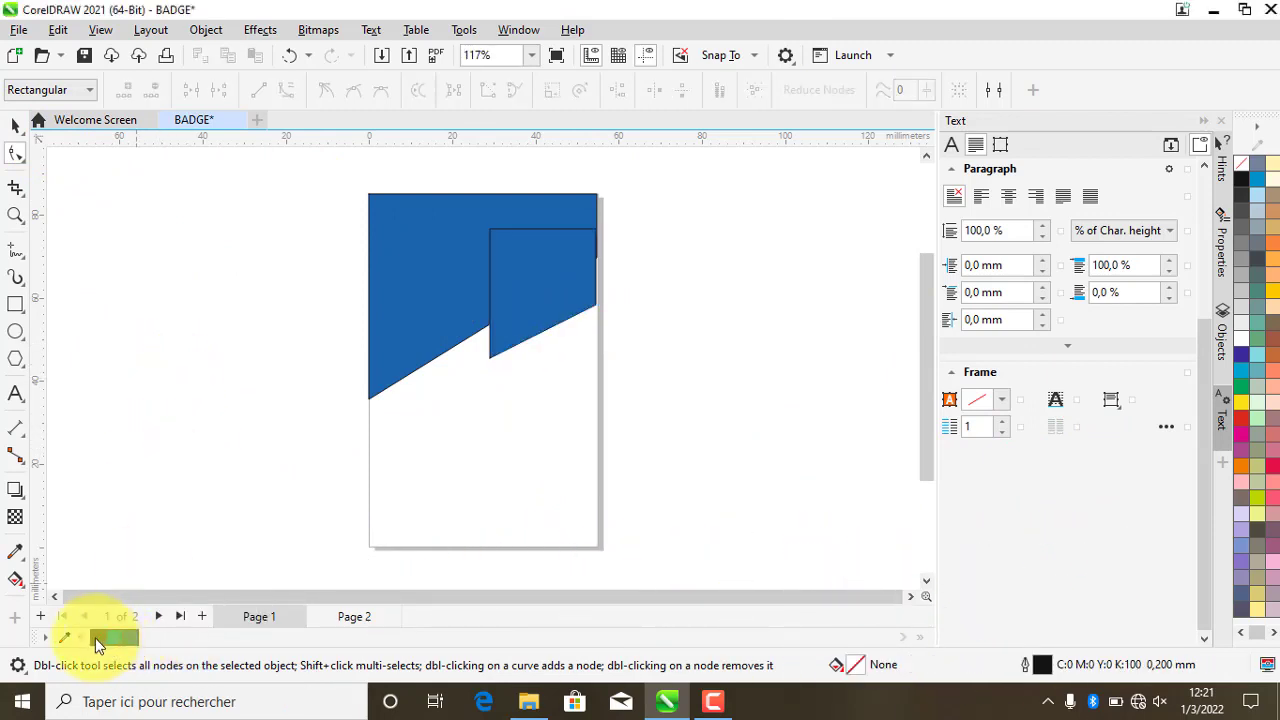
right_click(95, 638)
left_click(127, 387)
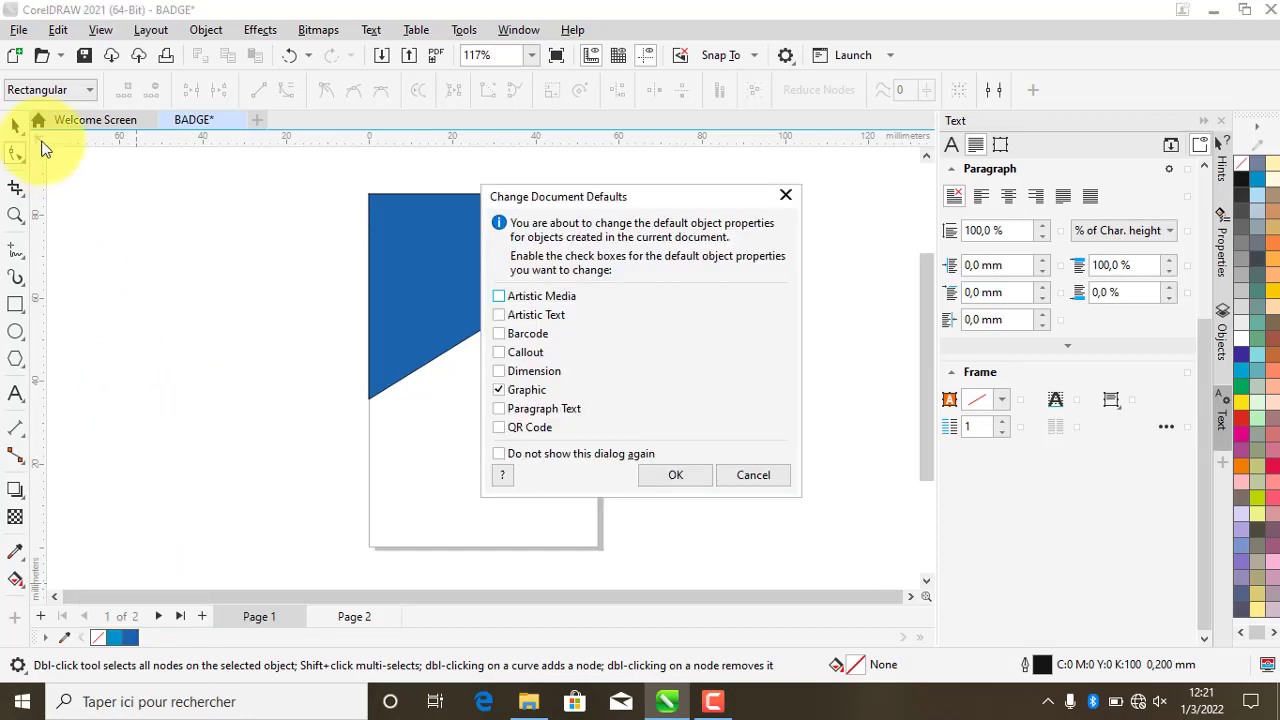
left_click(768, 474)
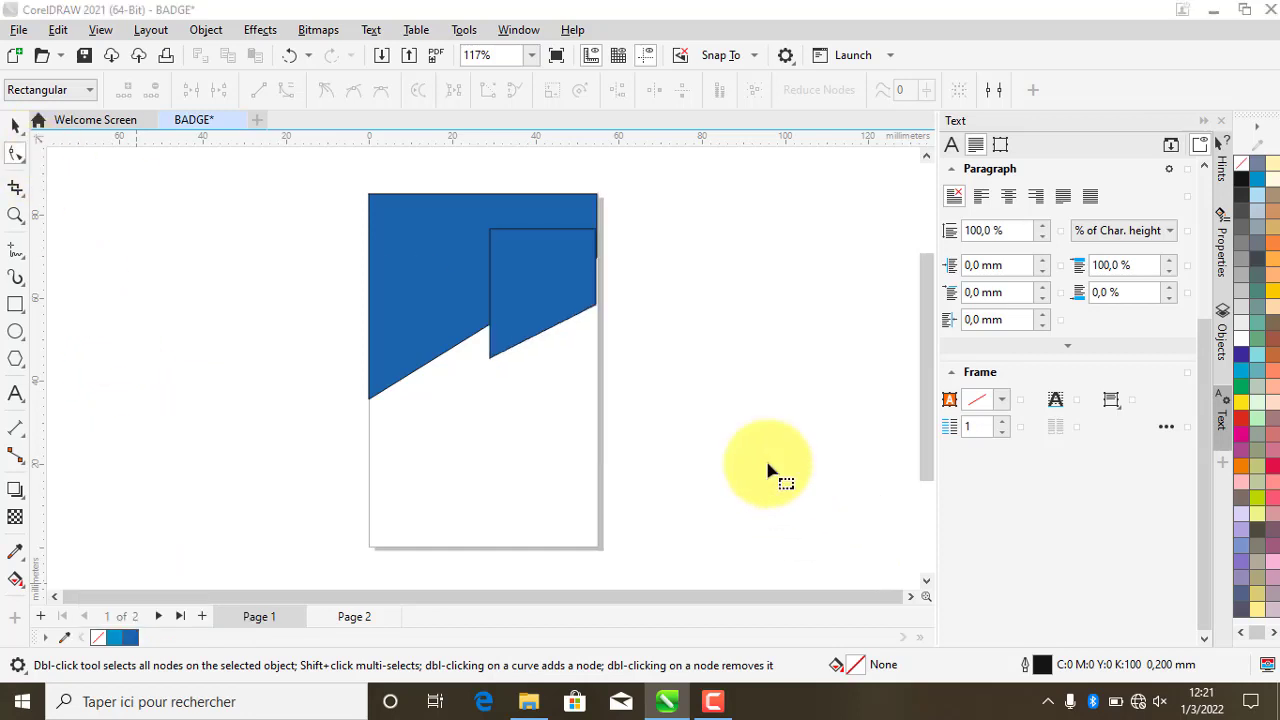
left_click(557, 314)
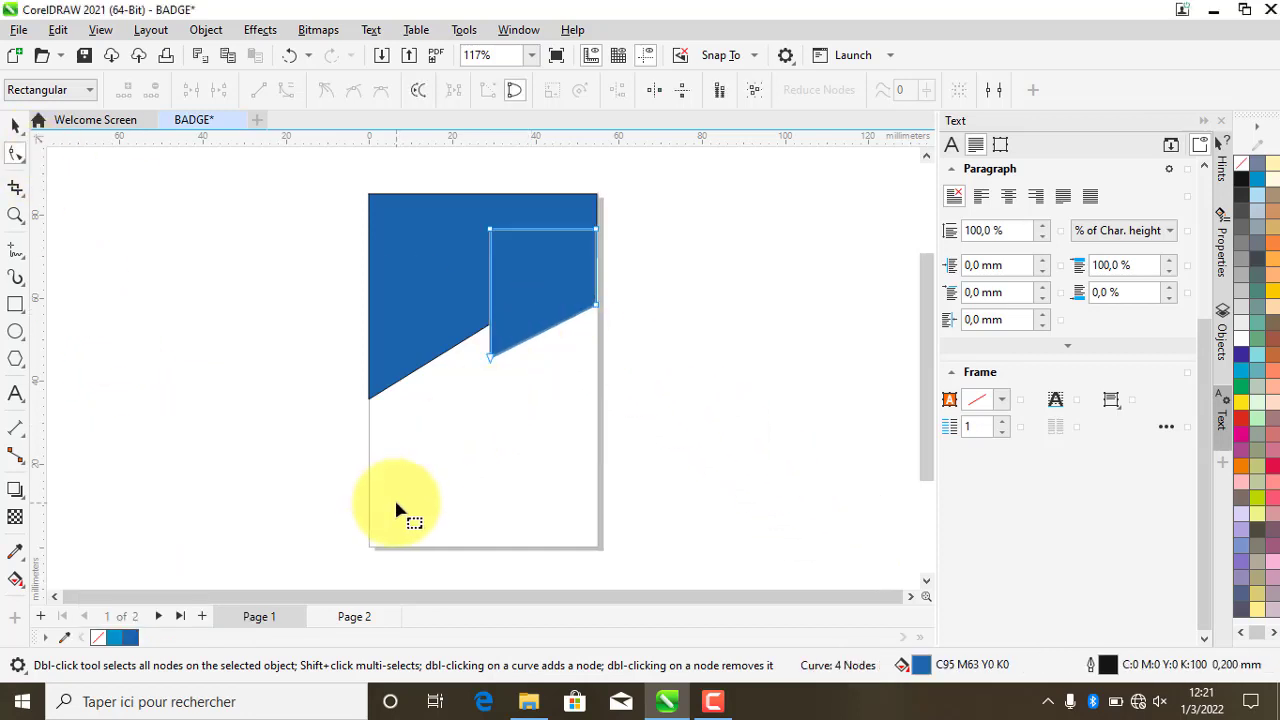
right_click(97, 637)
left_click(180, 385)
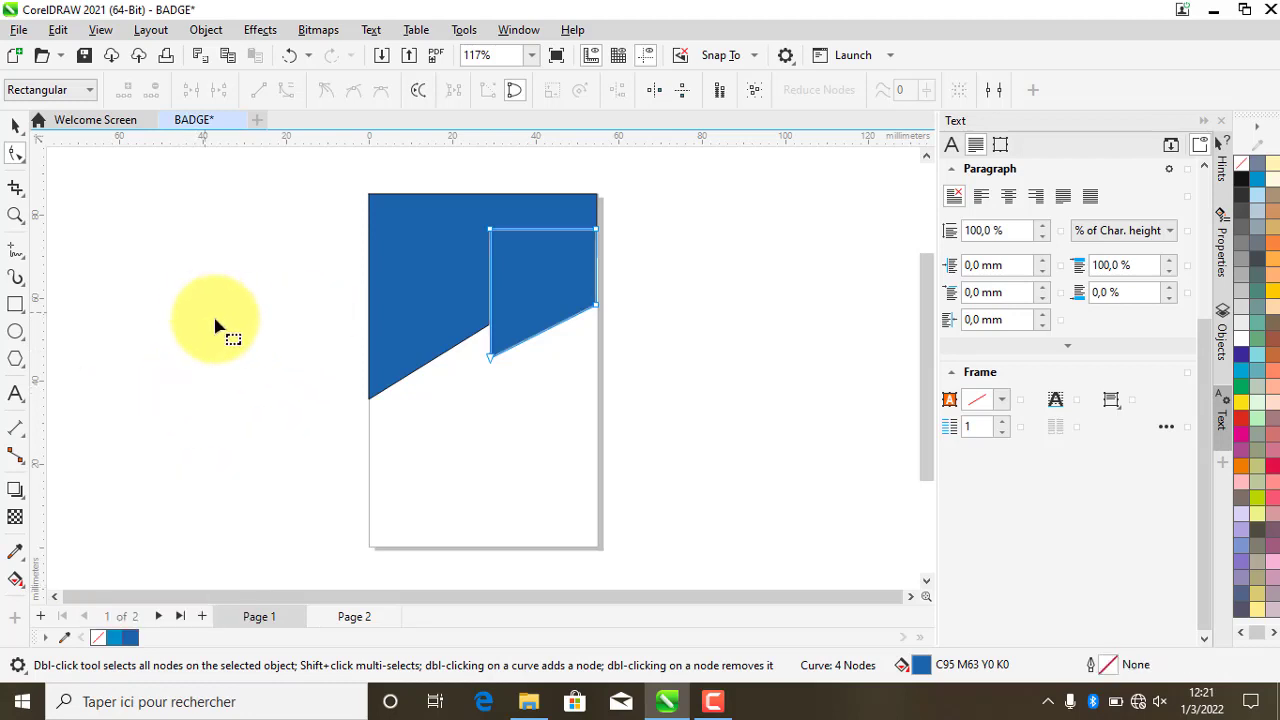
left_click(16, 126)
left_click(546, 470)
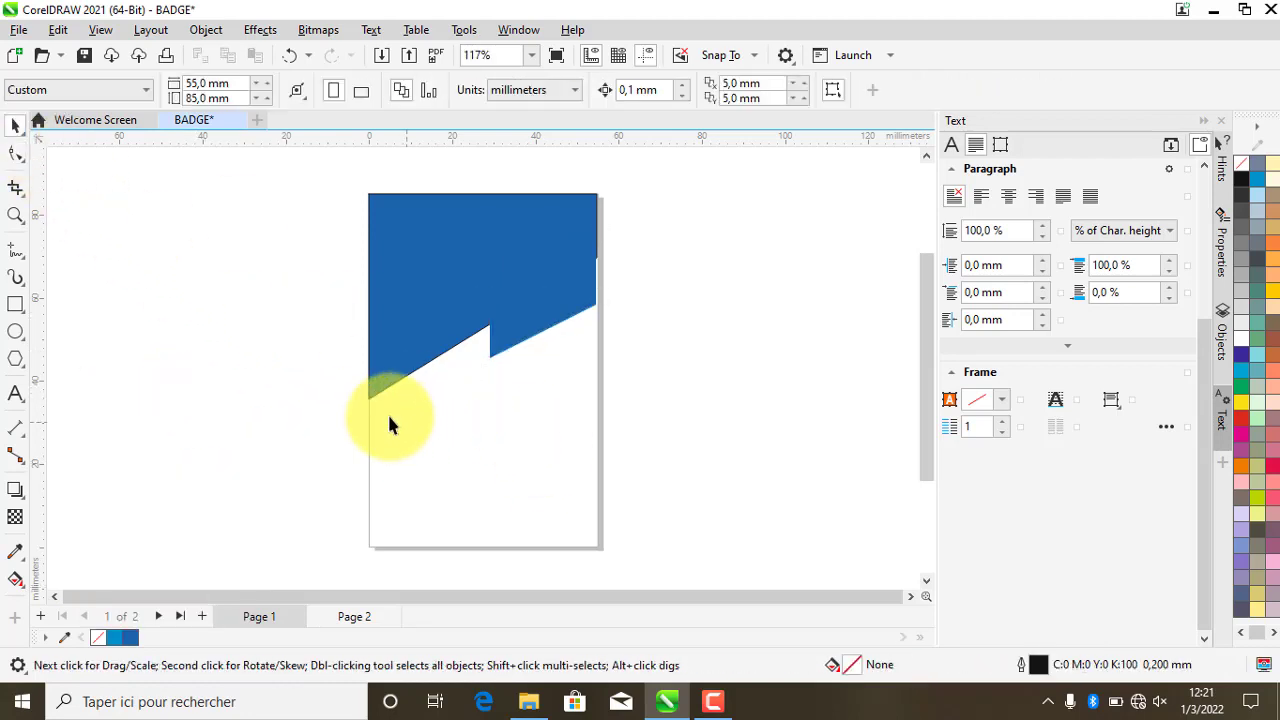
left_click(538, 302)
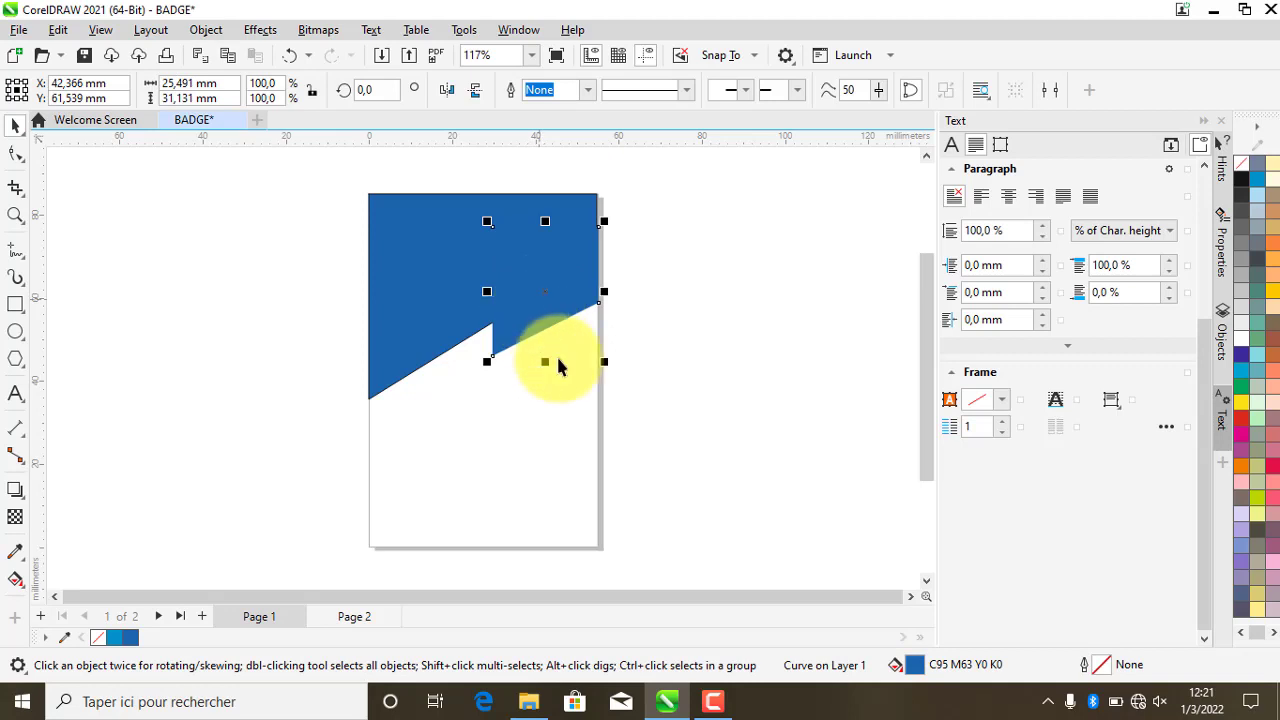
left_click(550, 390)
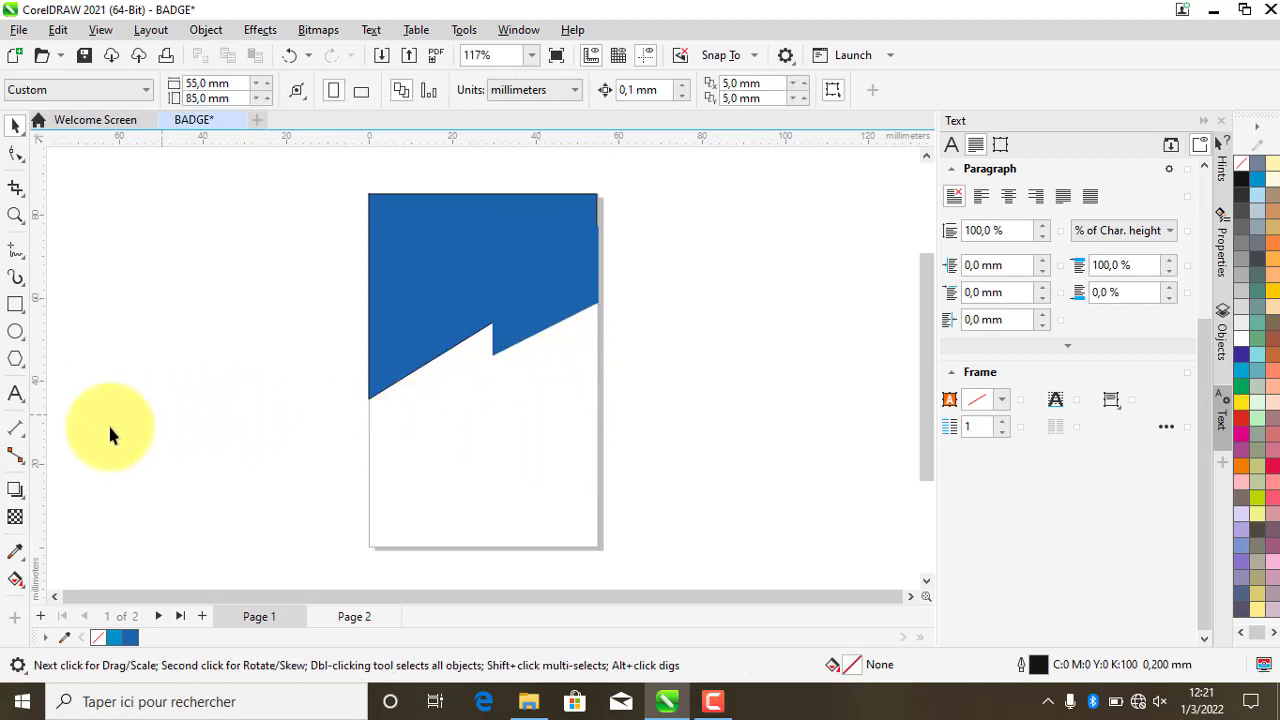
- Draw a circle and fill it pale yellow C0 M0 Y20 K0
left_click(22, 337)
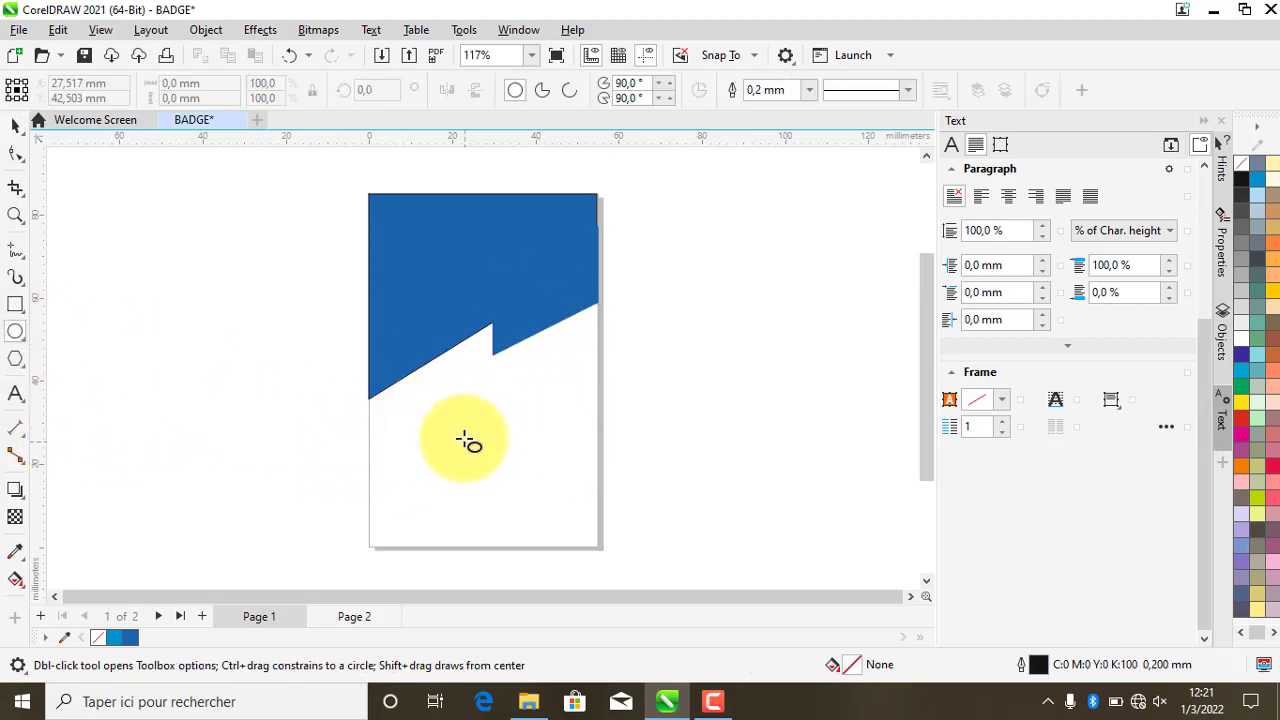
left_click_drag(438, 414, 568, 544)
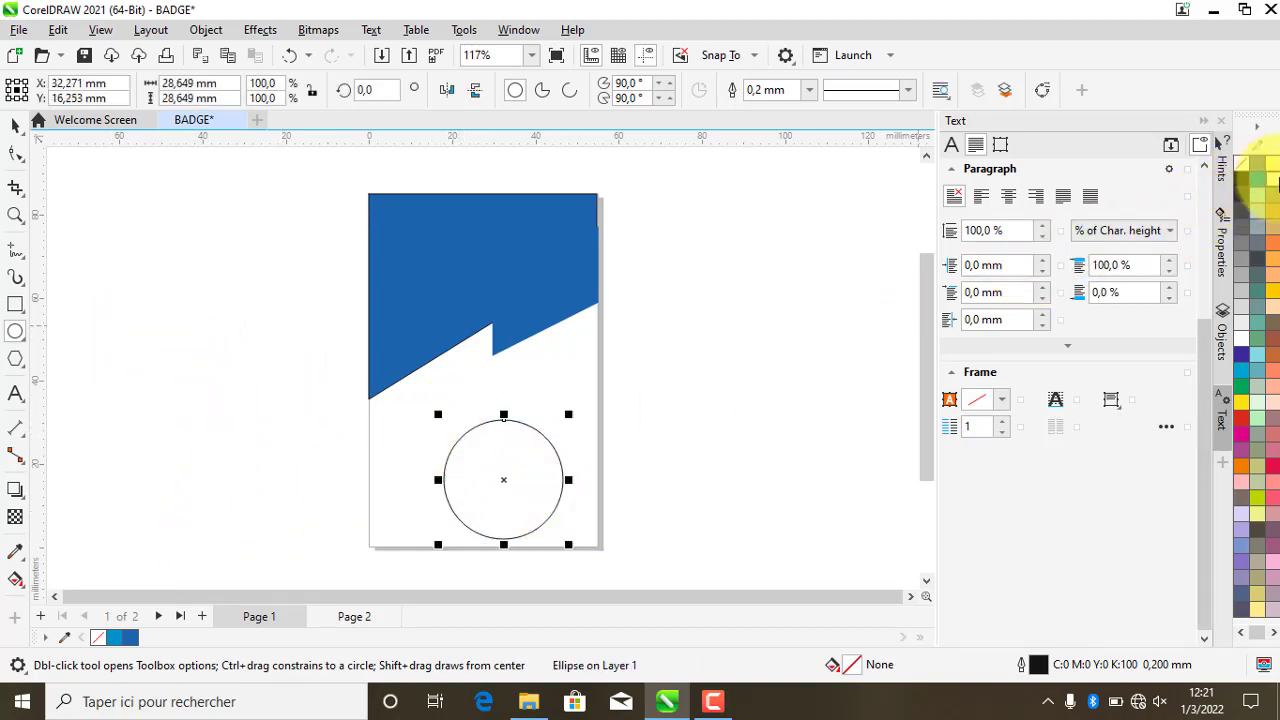
left_click(1272, 152)
- Move the circle up over the blue edge and make a slightly larger copy
left_click(15, 136)
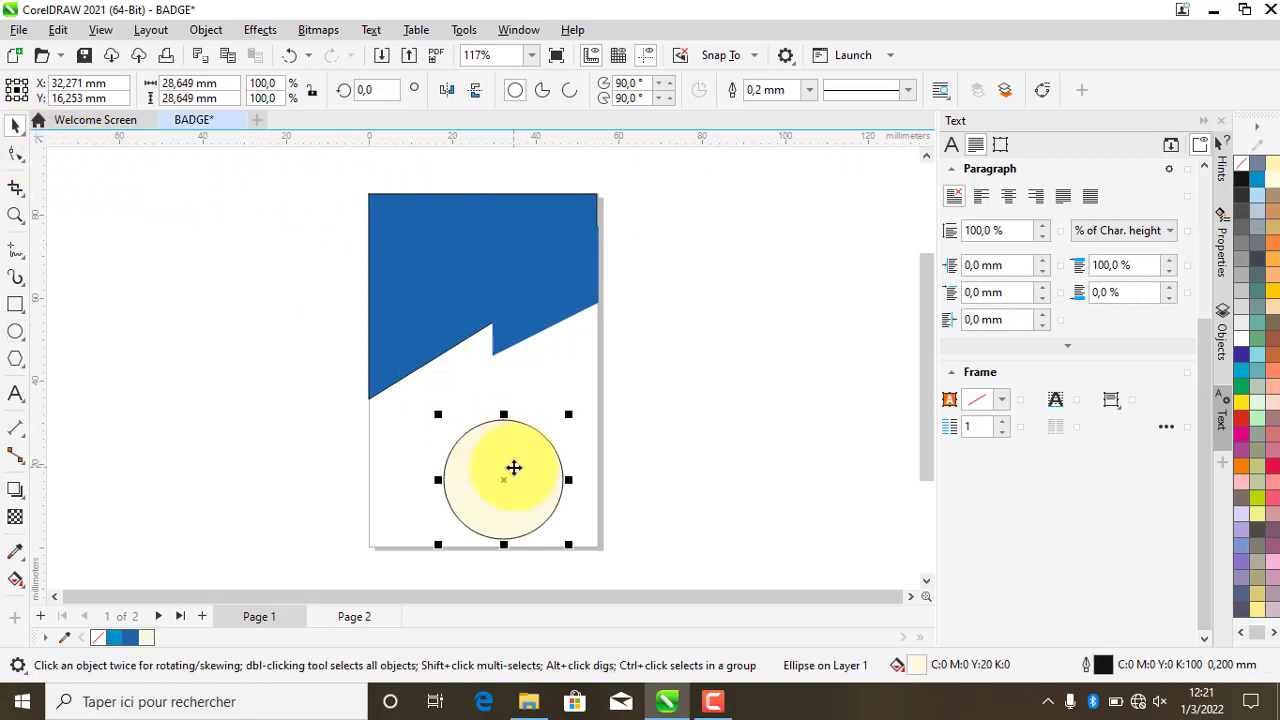
left_click_drag(514, 466, 488, 303)
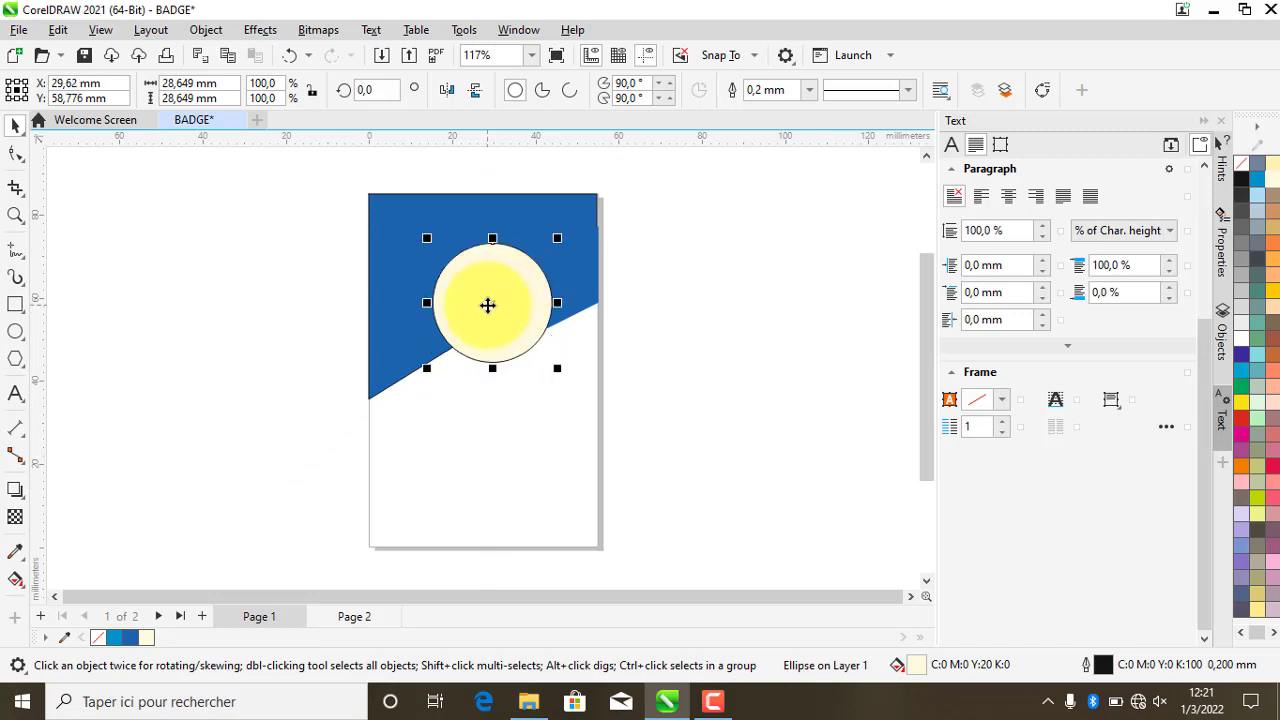
left_click_drag(489, 311, 472, 310)
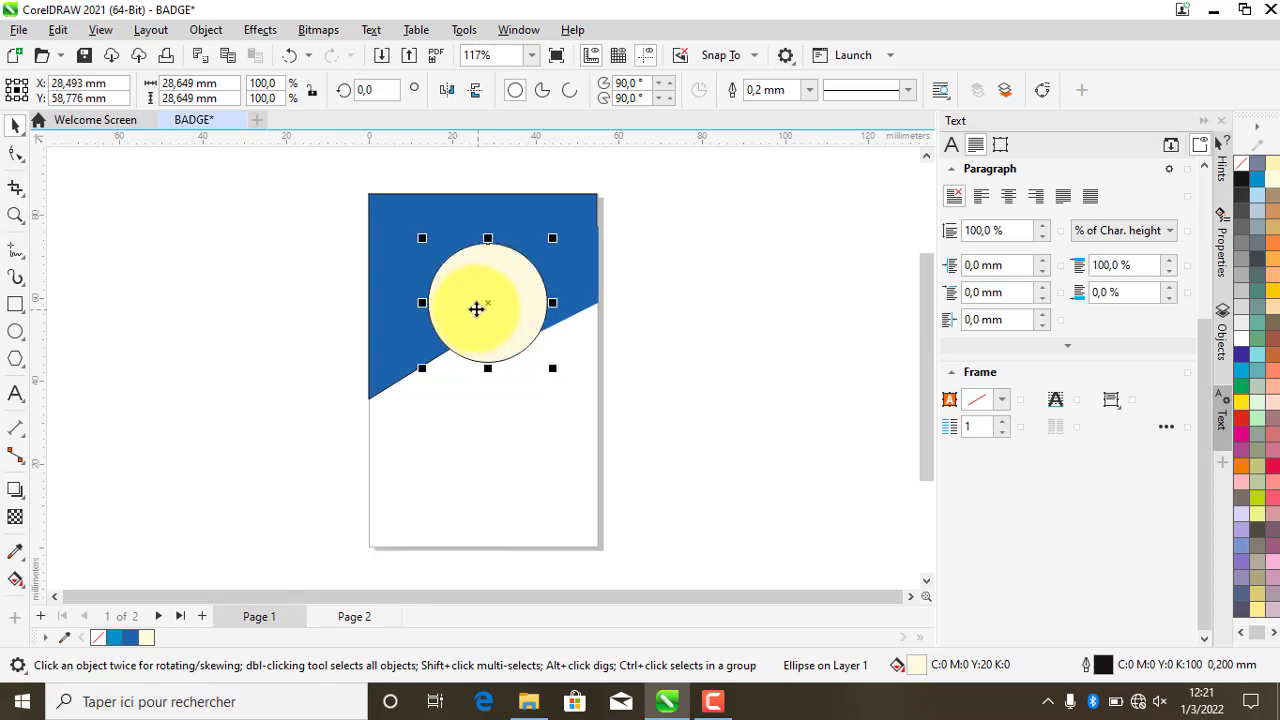
left_click_drag(476, 309, 531, 282)
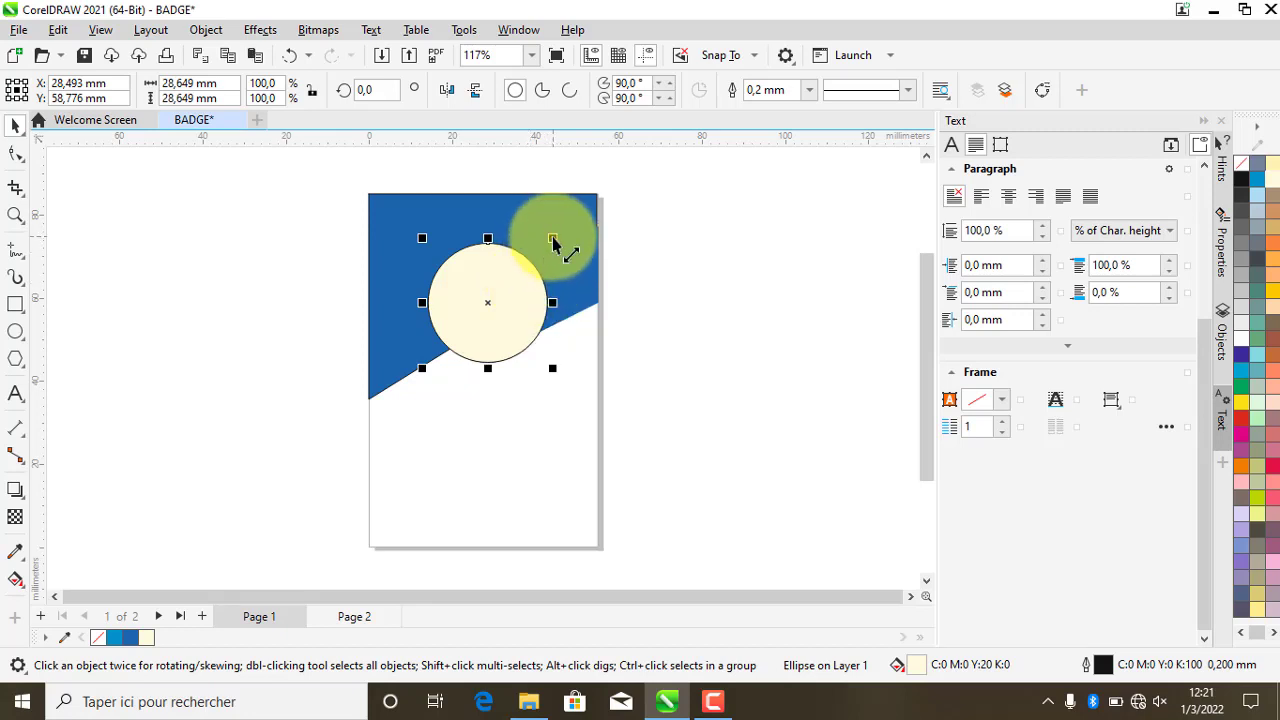
left_click_drag(557, 245, 569, 243)
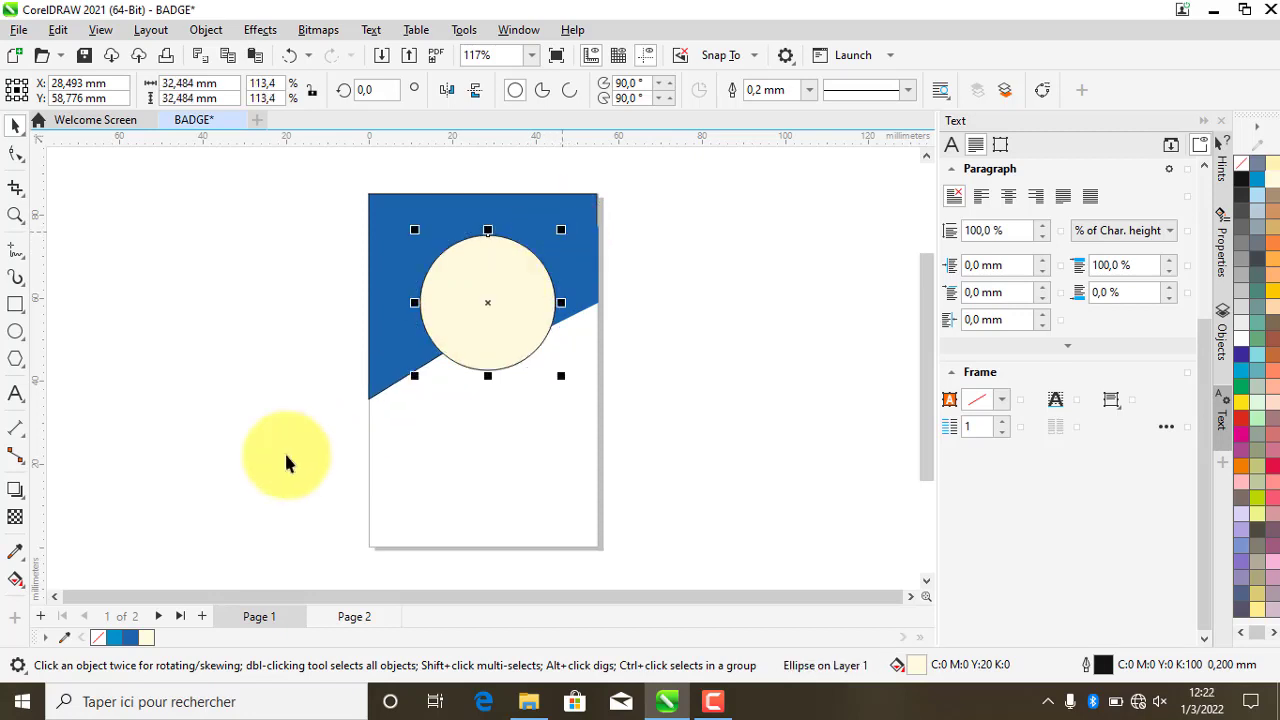
- Remove the copy's fill and shrink it to 108.7% so it rings the cream circle
left_click(98, 637)
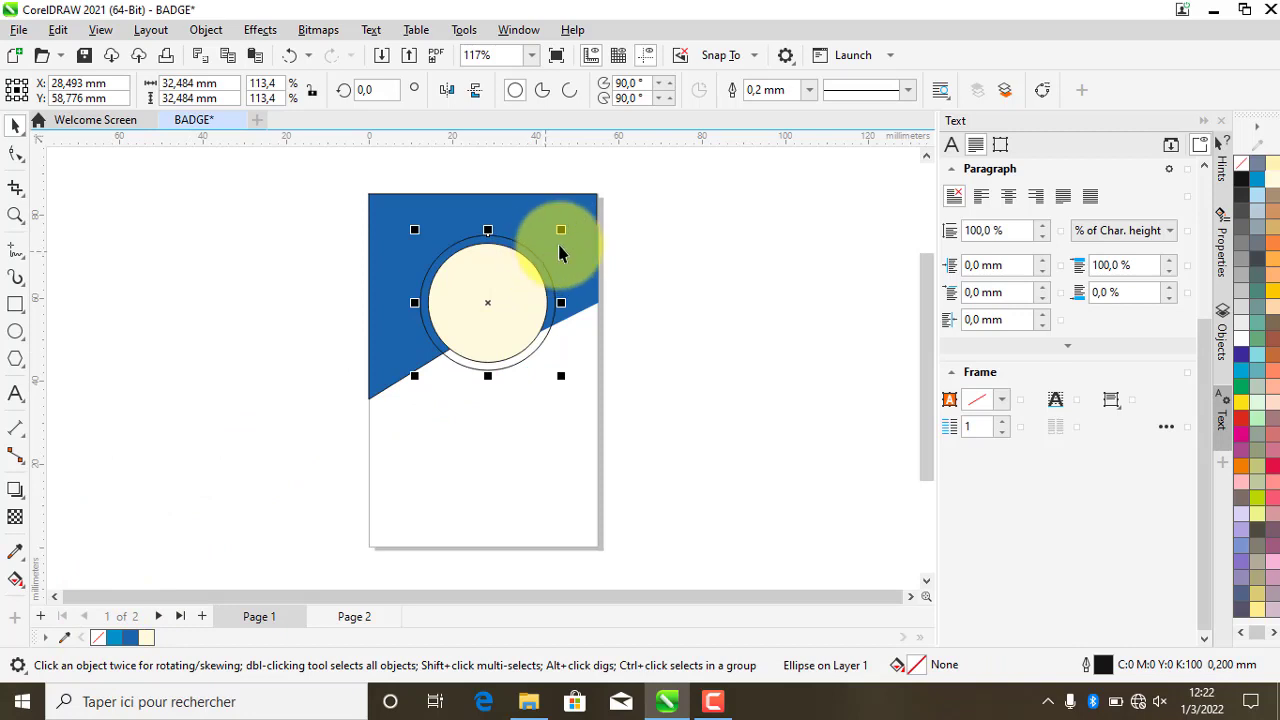
left_click_drag(564, 233, 561, 236)
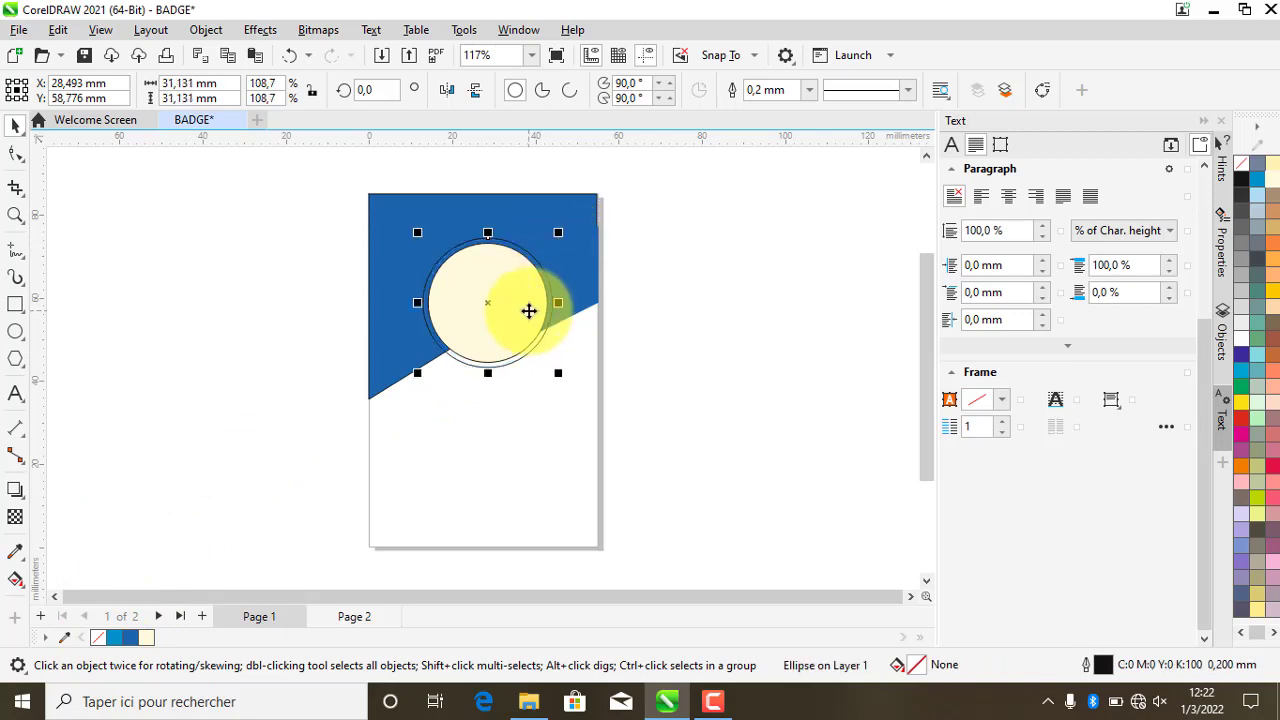
left_click(529, 306)
left_click(637, 320)
left_click(514, 311)
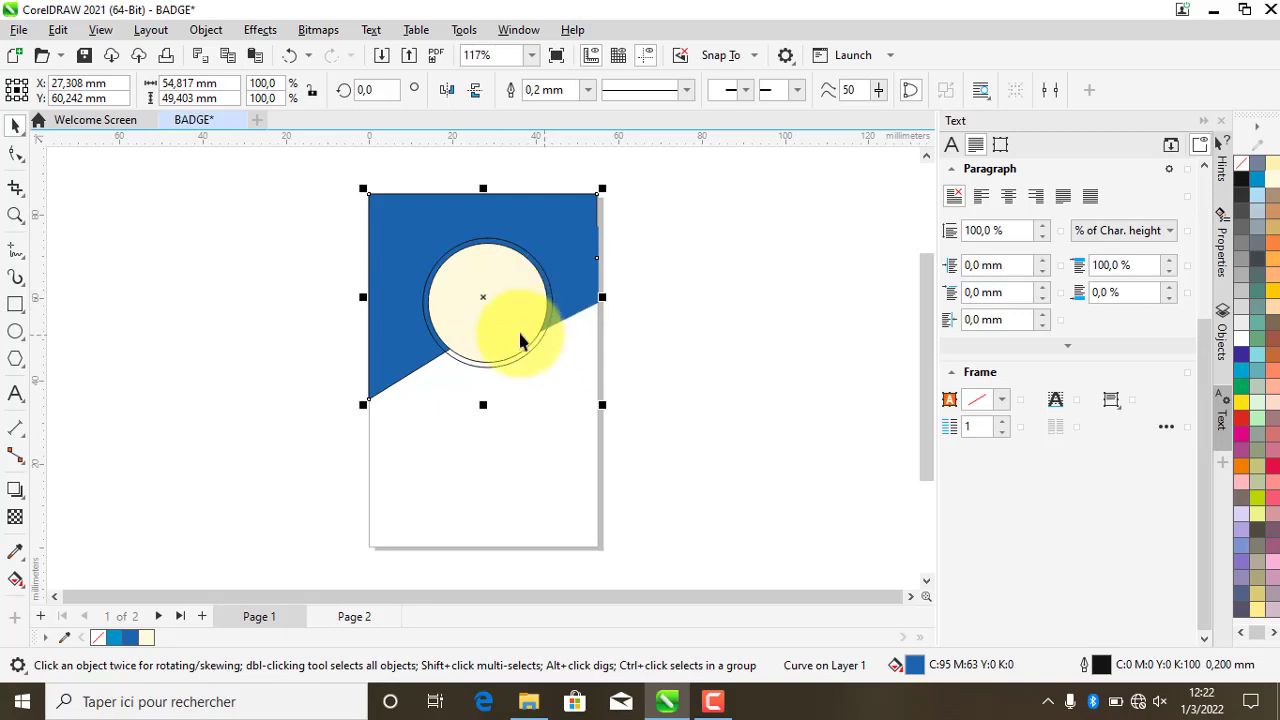
left_click(502, 309)
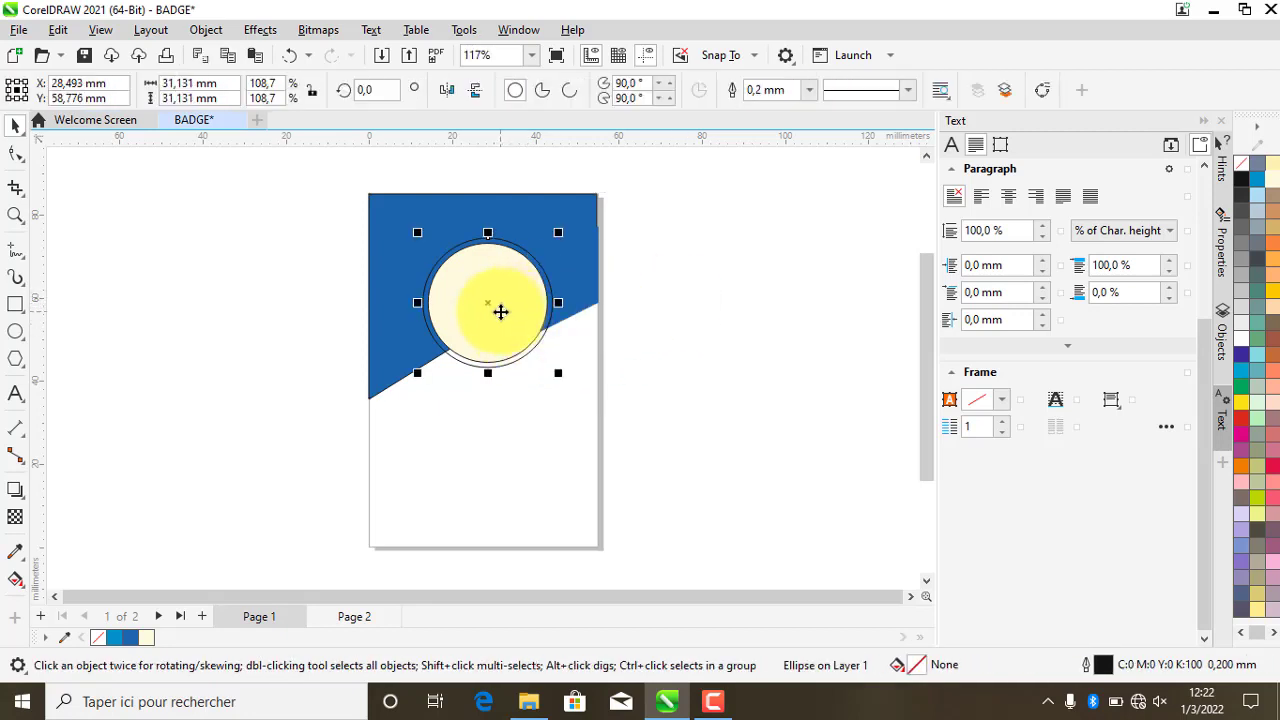
right_click(500, 312)
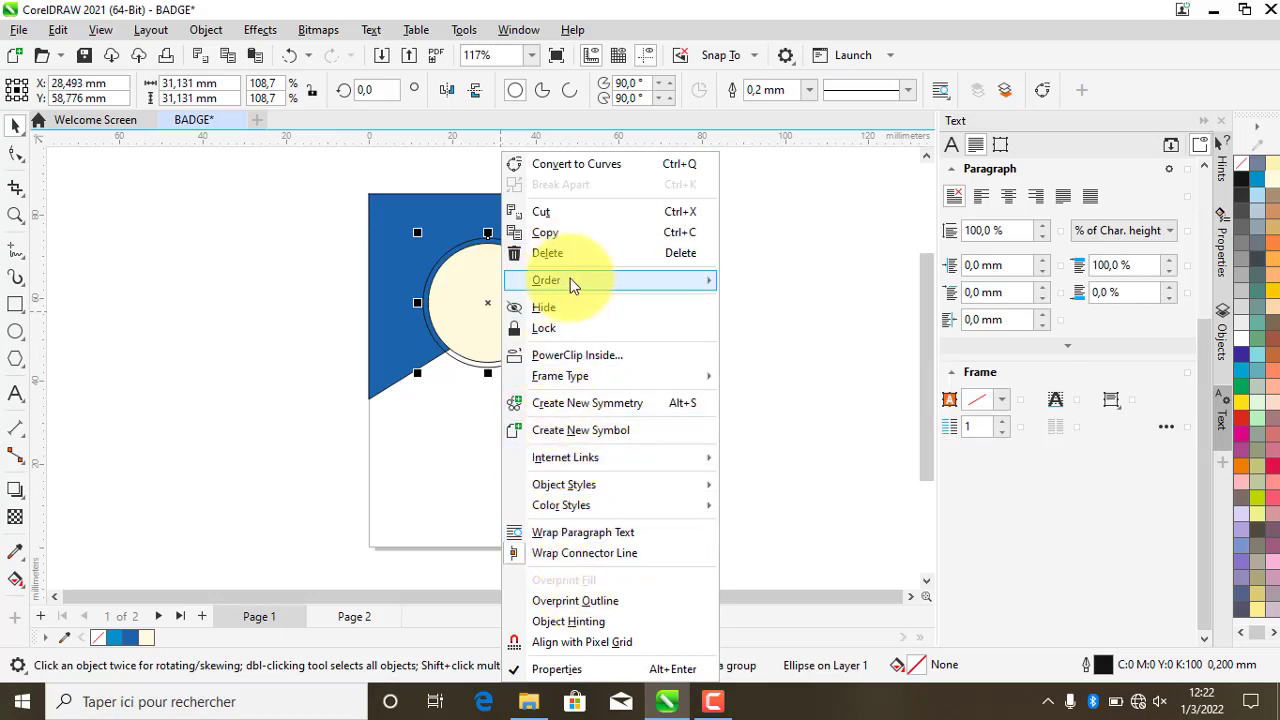
- Select the circles and inspect their stacking options without reordering them
mouse_move(570, 279)
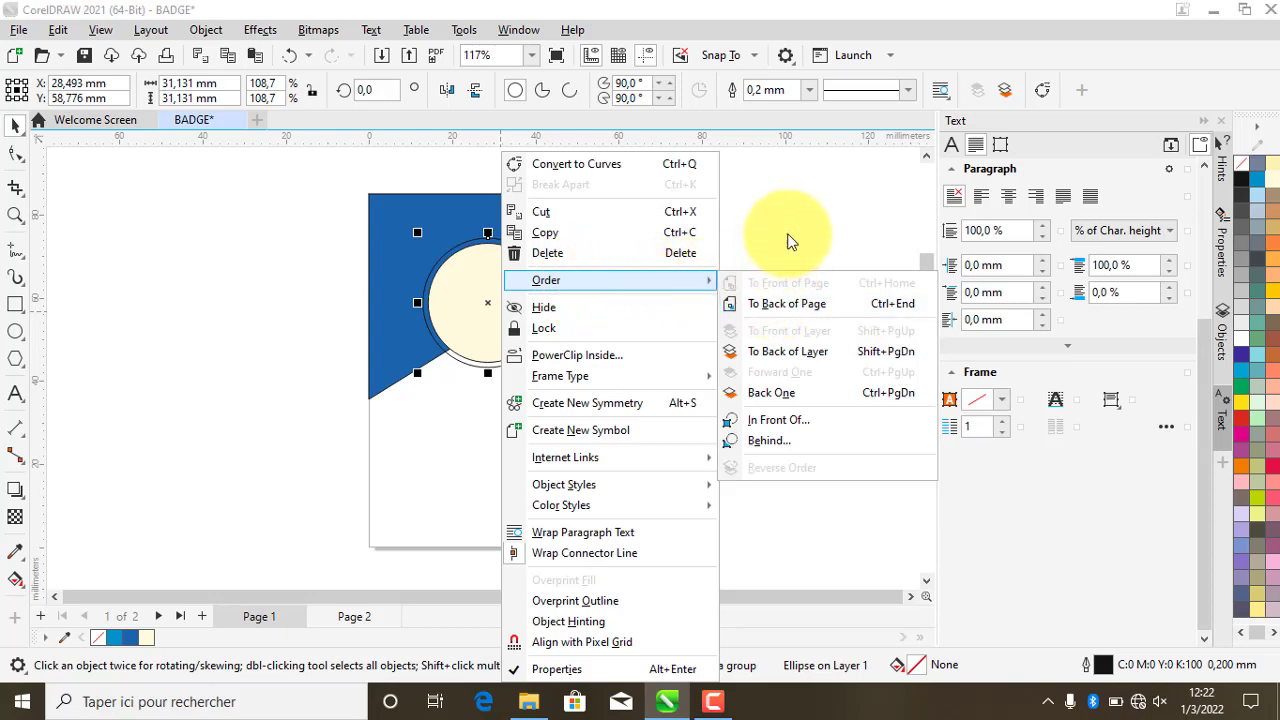
left_click(618, 296)
left_click_drag(663, 375, 423, 243)
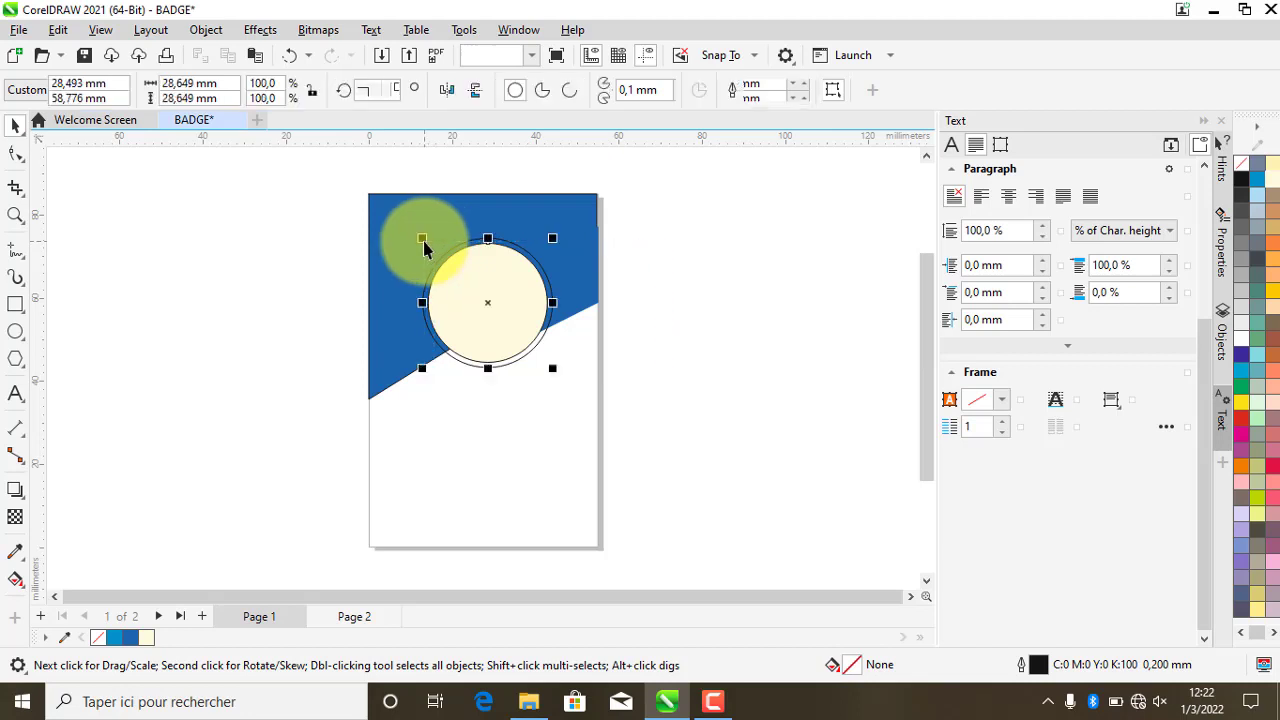
right_click(505, 311)
left_click(651, 378)
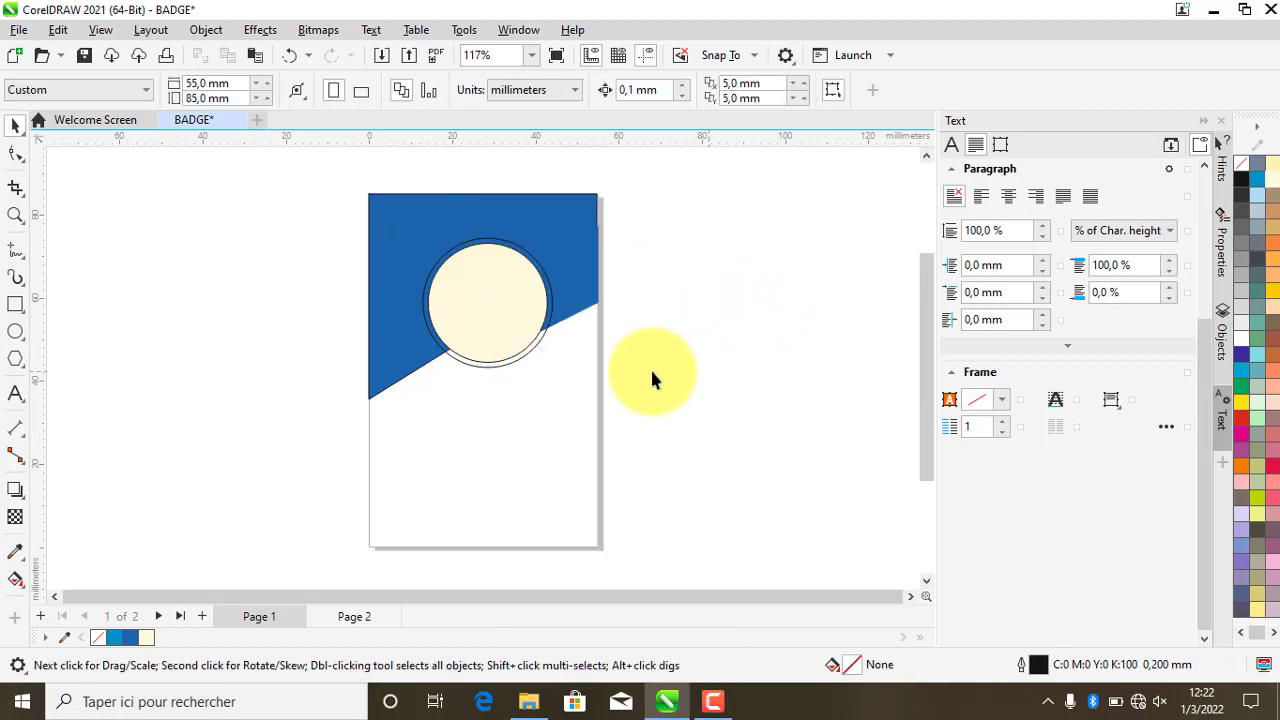
left_click(525, 348)
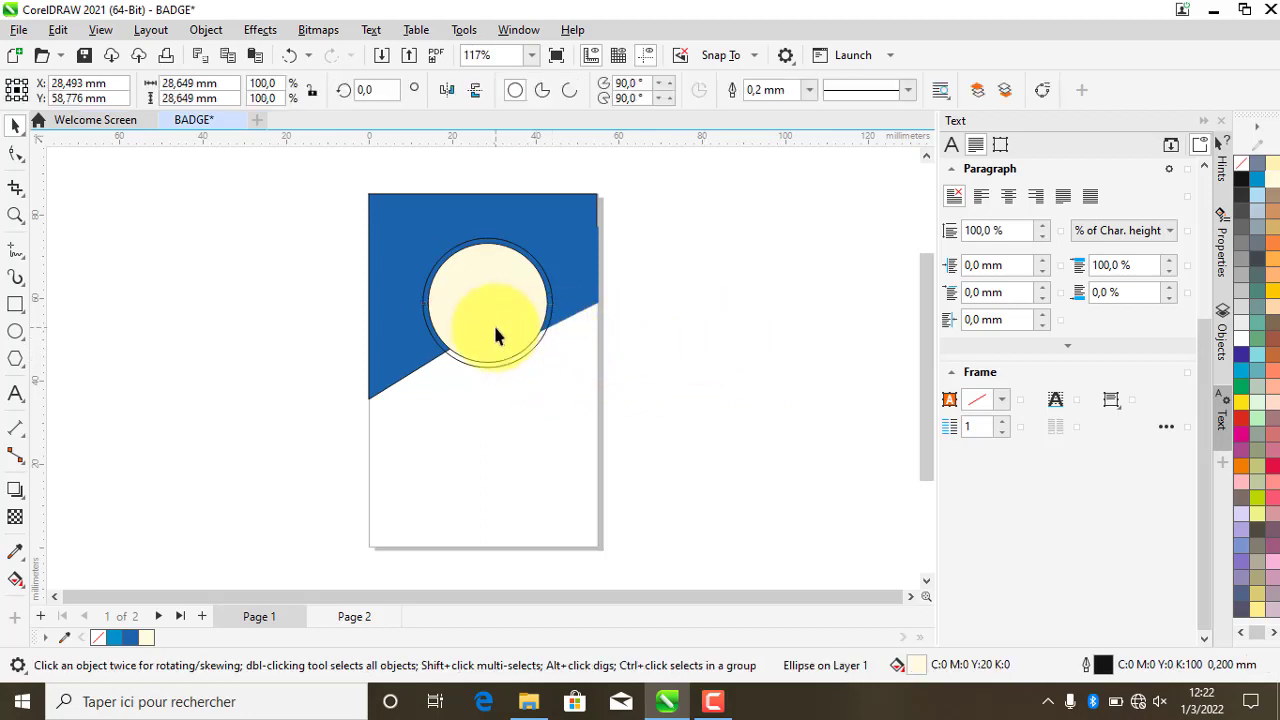
right_click(495, 335)
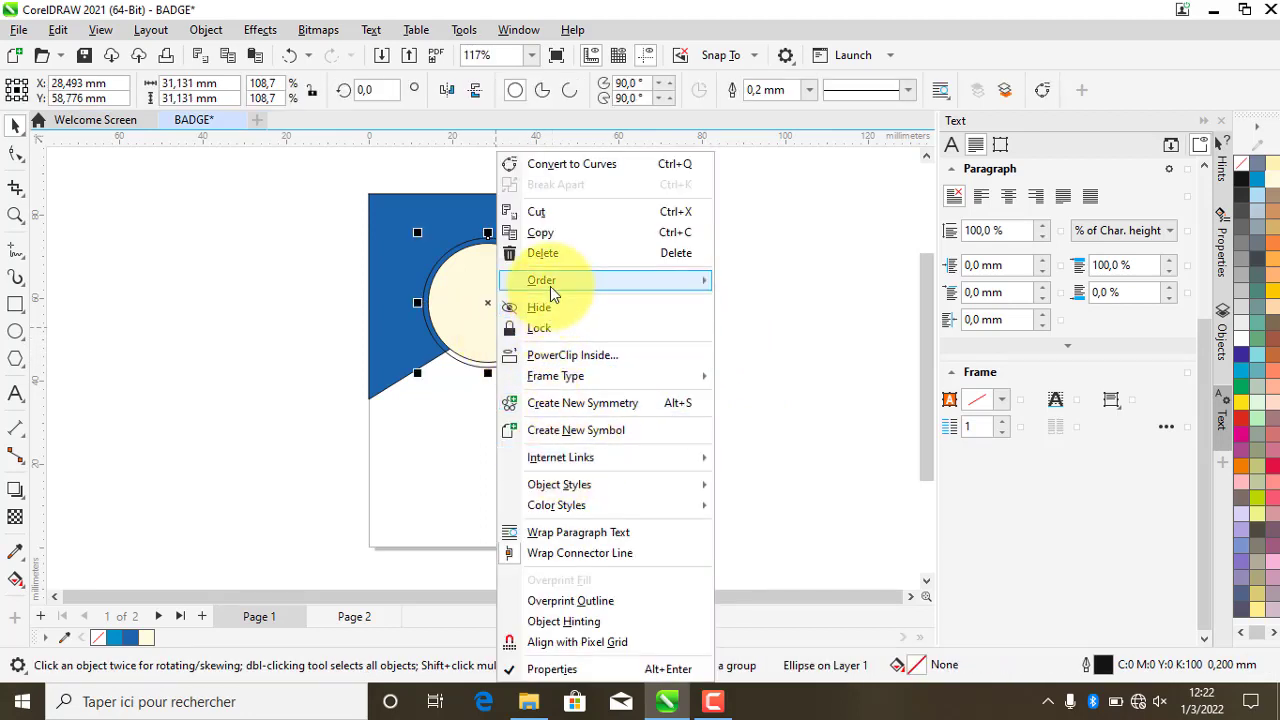
mouse_move(550, 286)
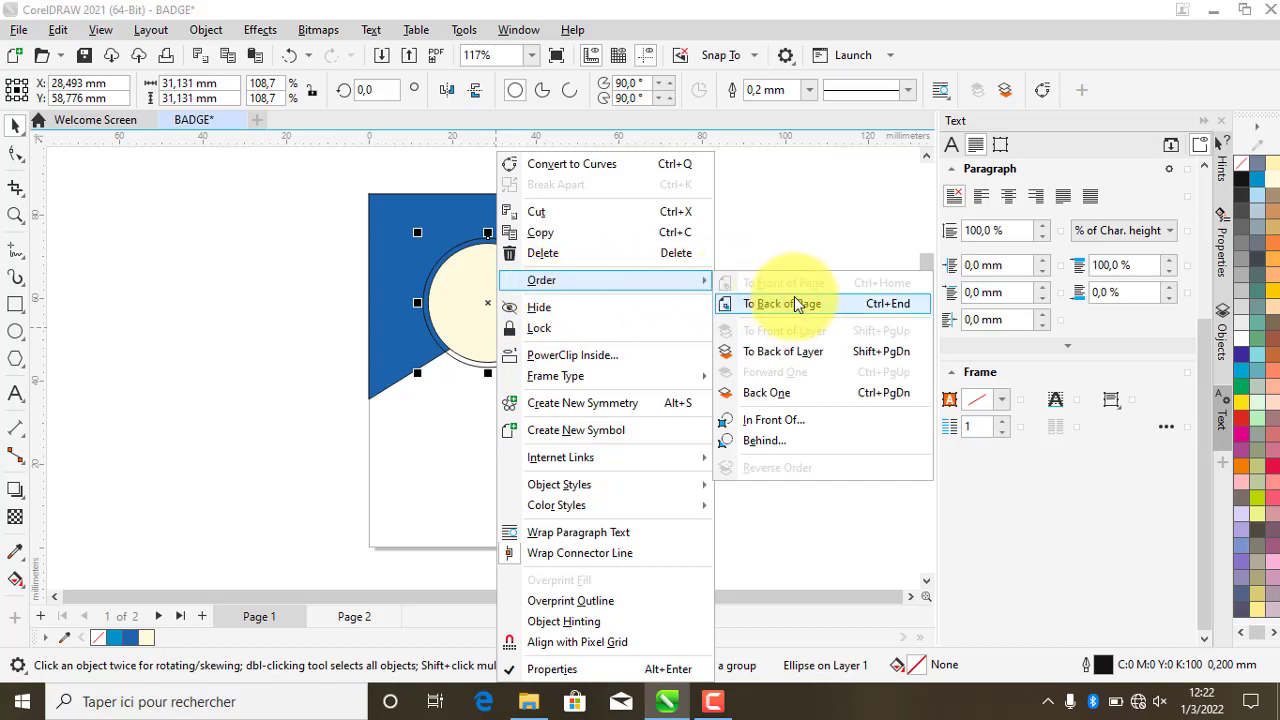
left_click(782, 222)
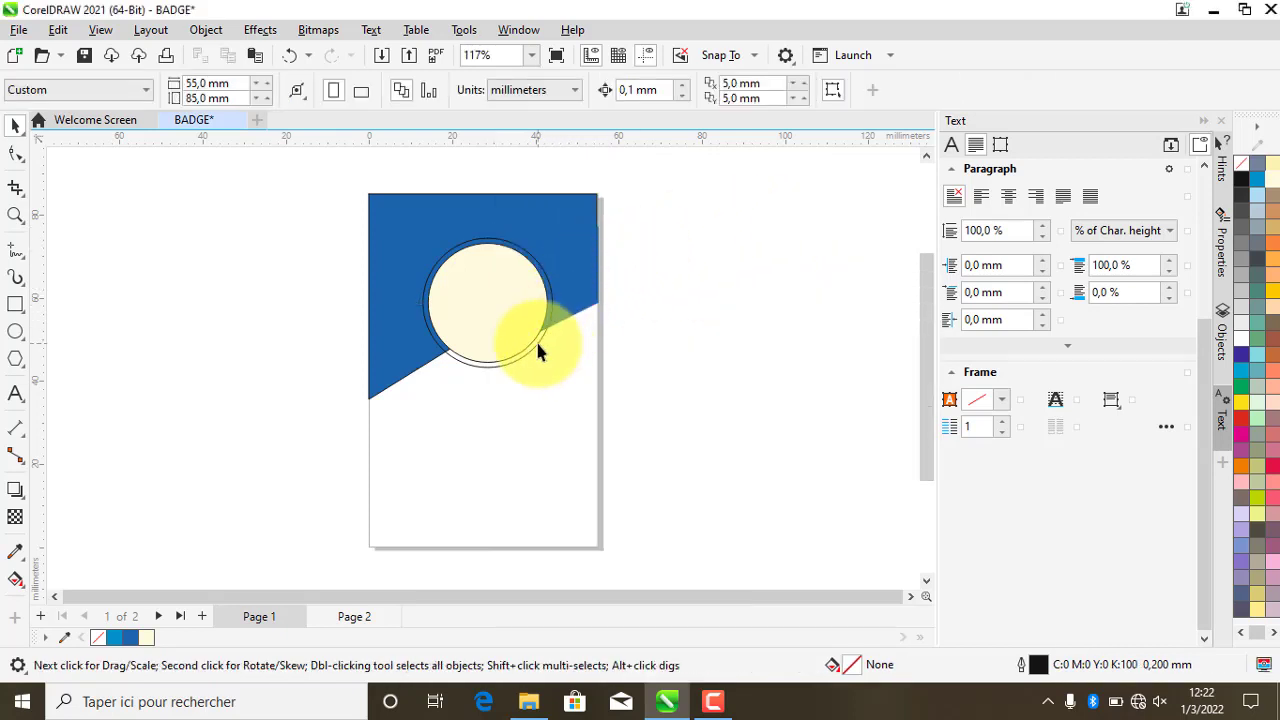
left_click(538, 344)
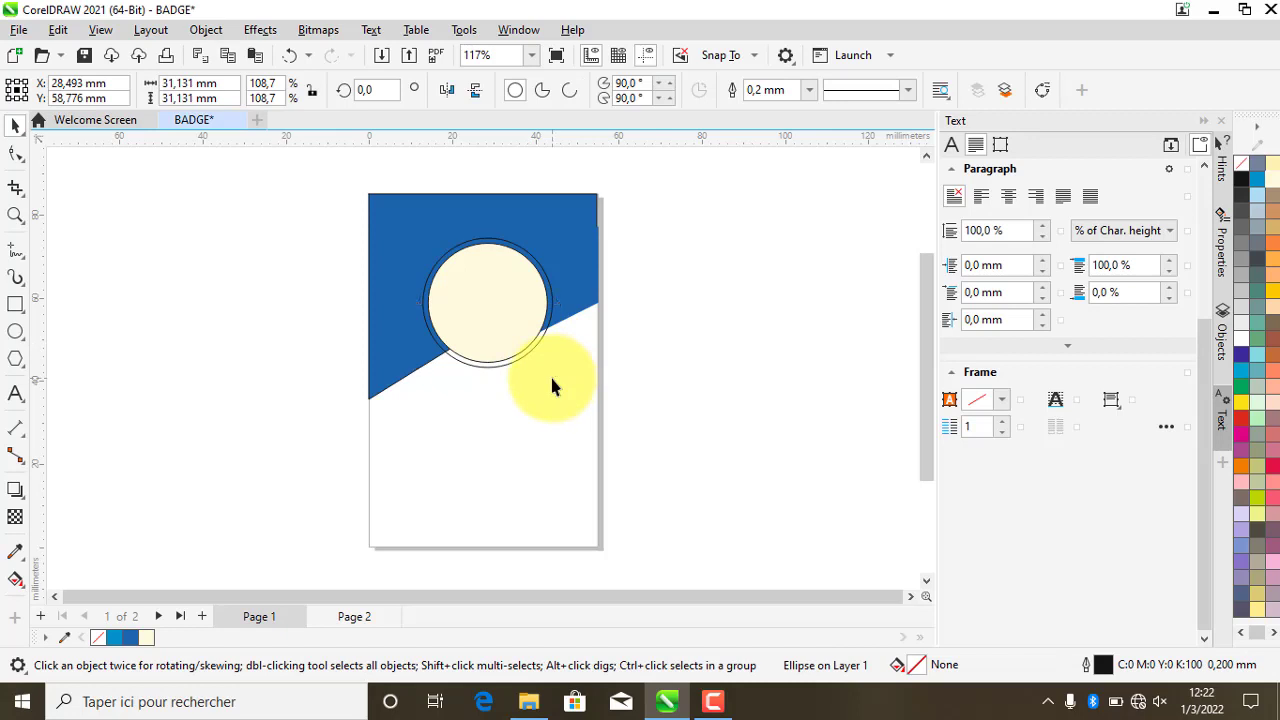
left_click(551, 381)
- Fill the outer circle with the Pale Yellow palette swatch
scroll(551, 381, "up", 2)
scroll(500, 370, "up", 1)
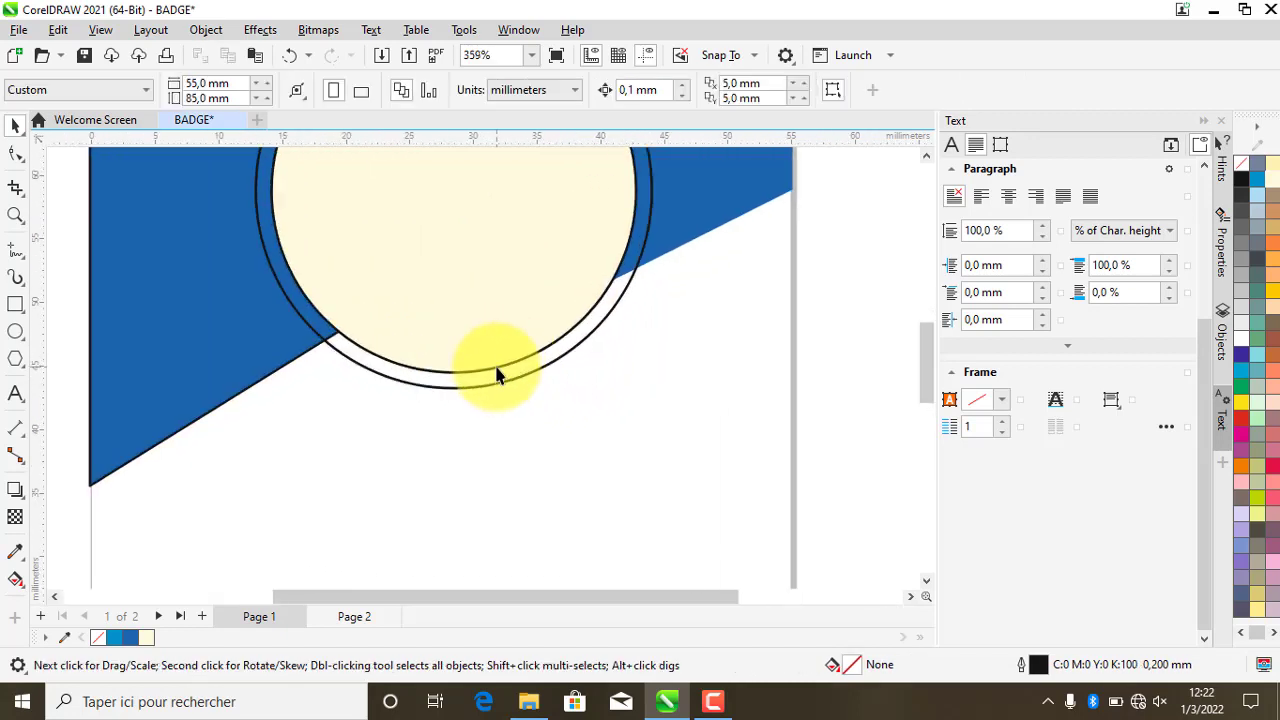
left_click(497, 374)
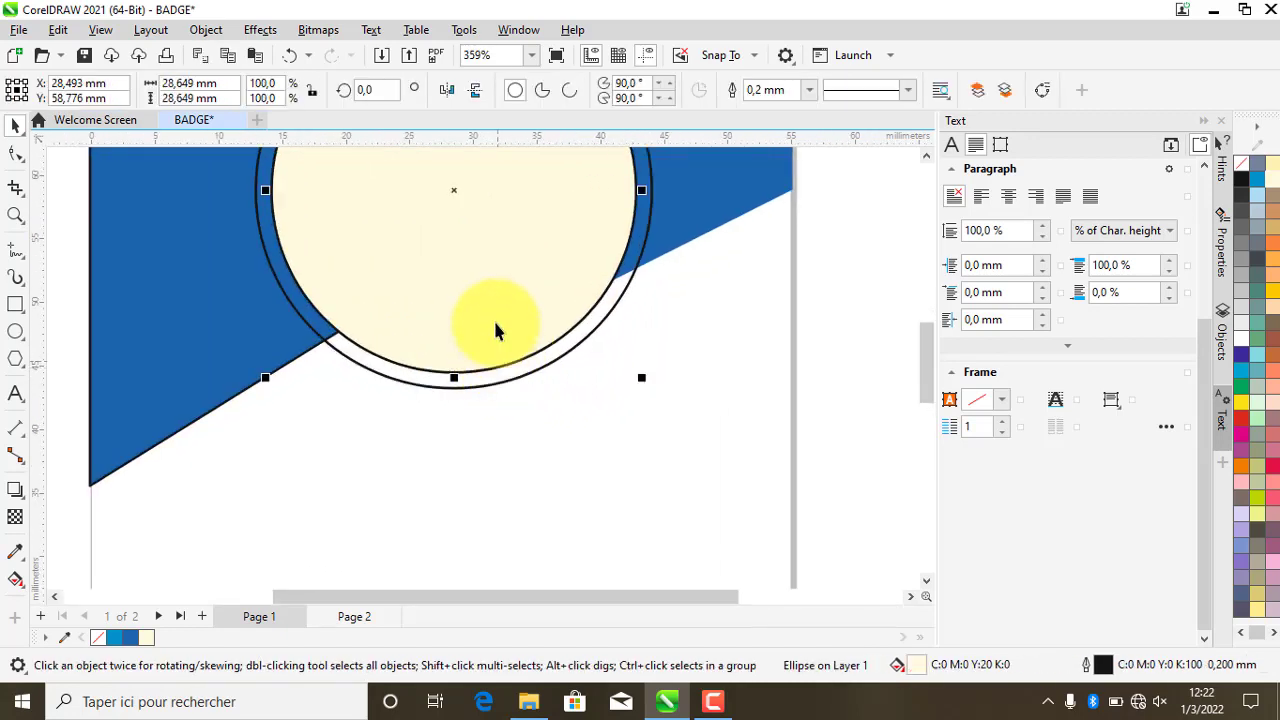
right_click(494, 322)
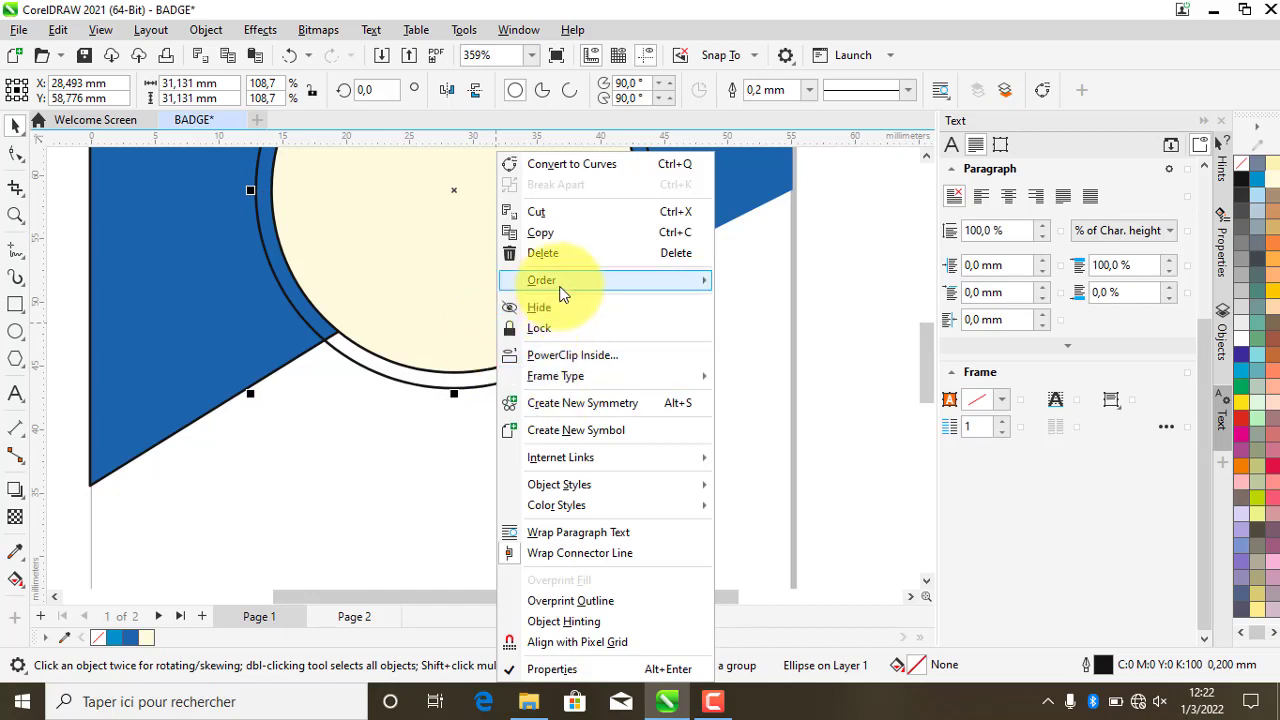
left_click(320, 362)
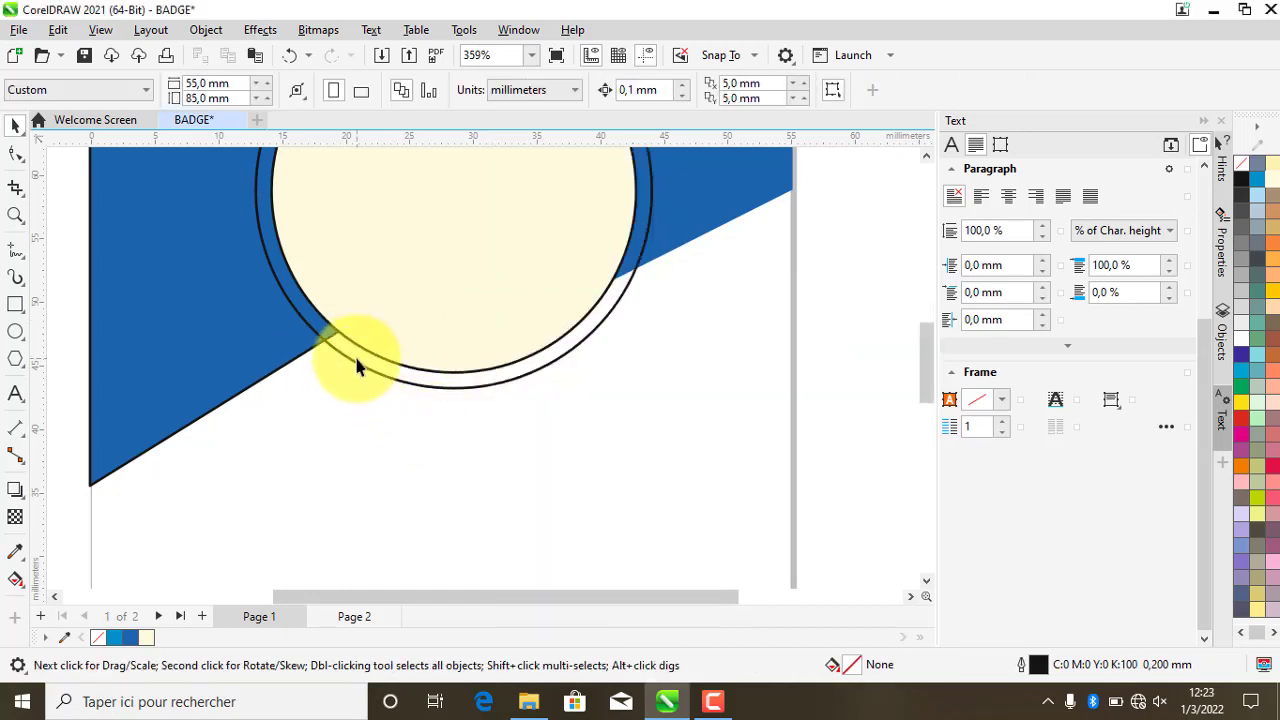
left_click(350, 370)
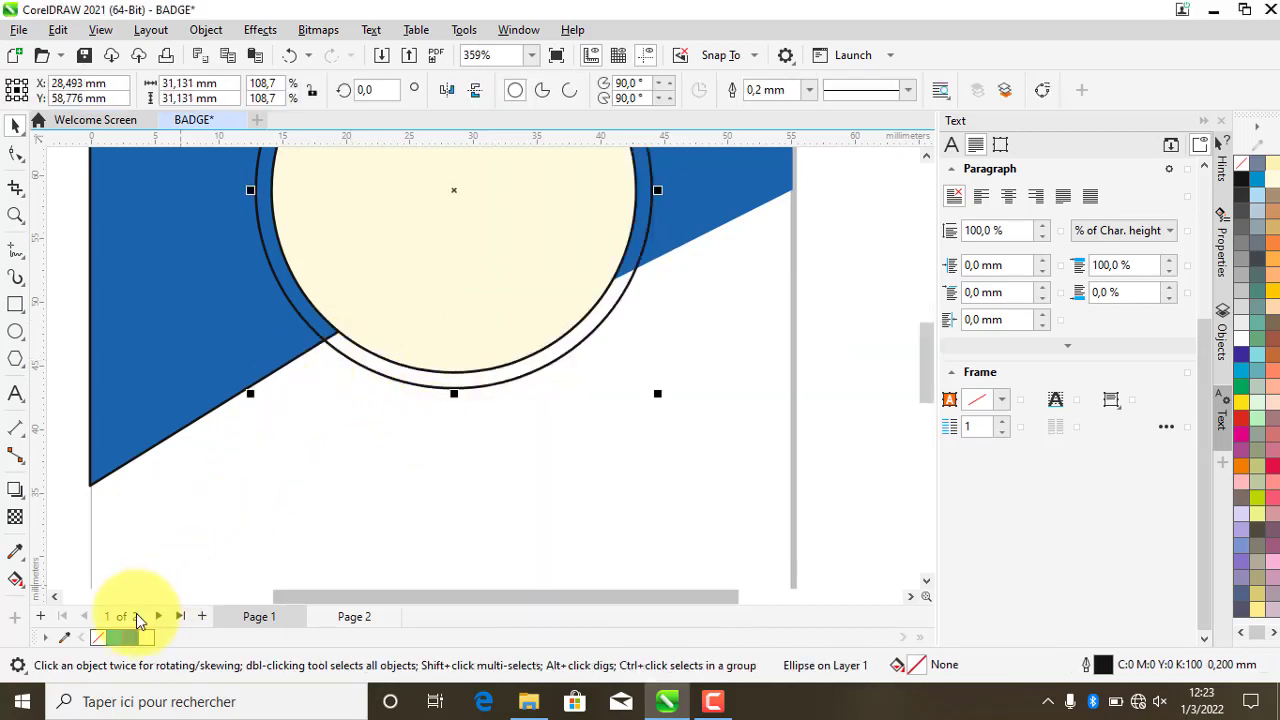
left_click(147, 638)
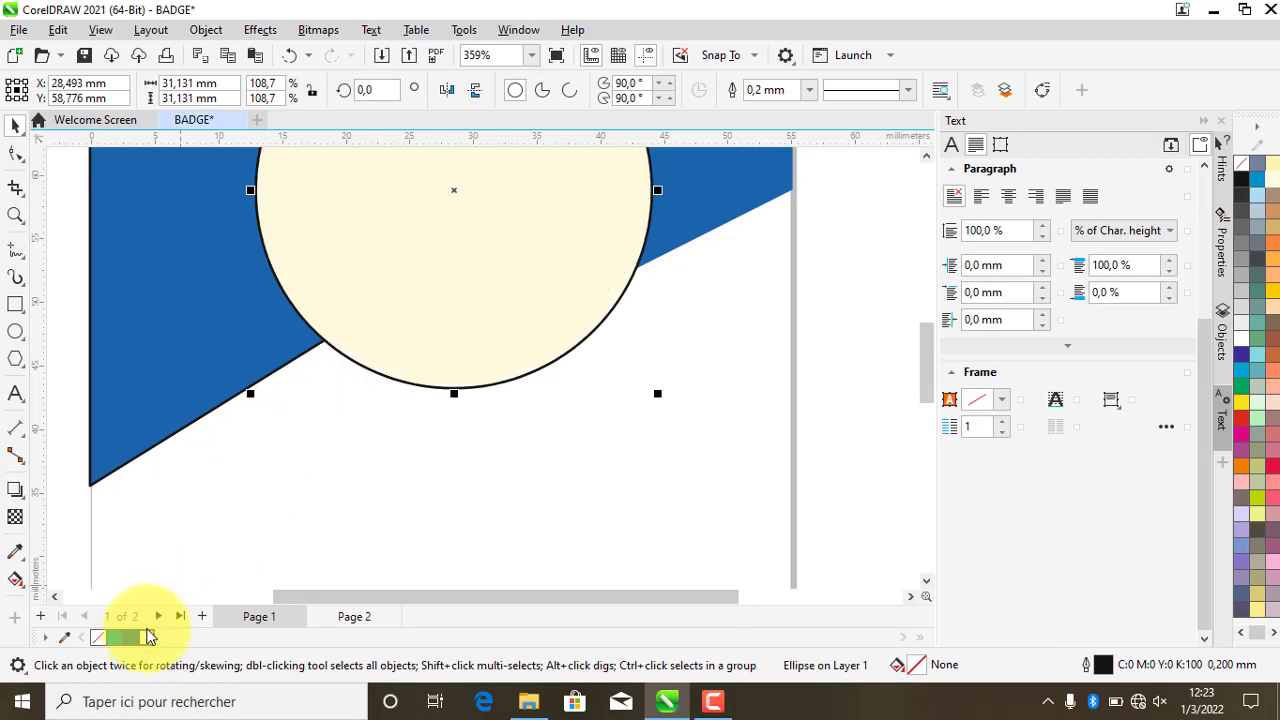
left_click(467, 449)
scroll(434, 484, "down", 2)
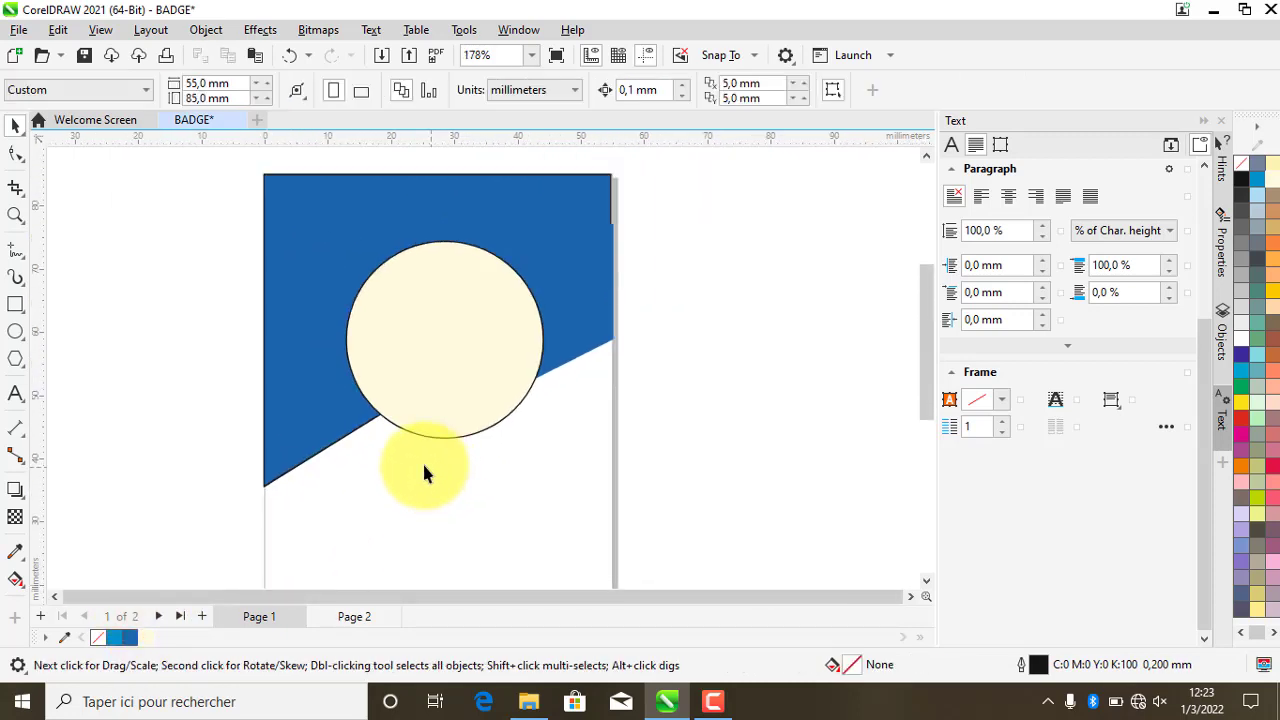
- Move the pale yellow circle off the page and fill the inner circle white
left_click(433, 368)
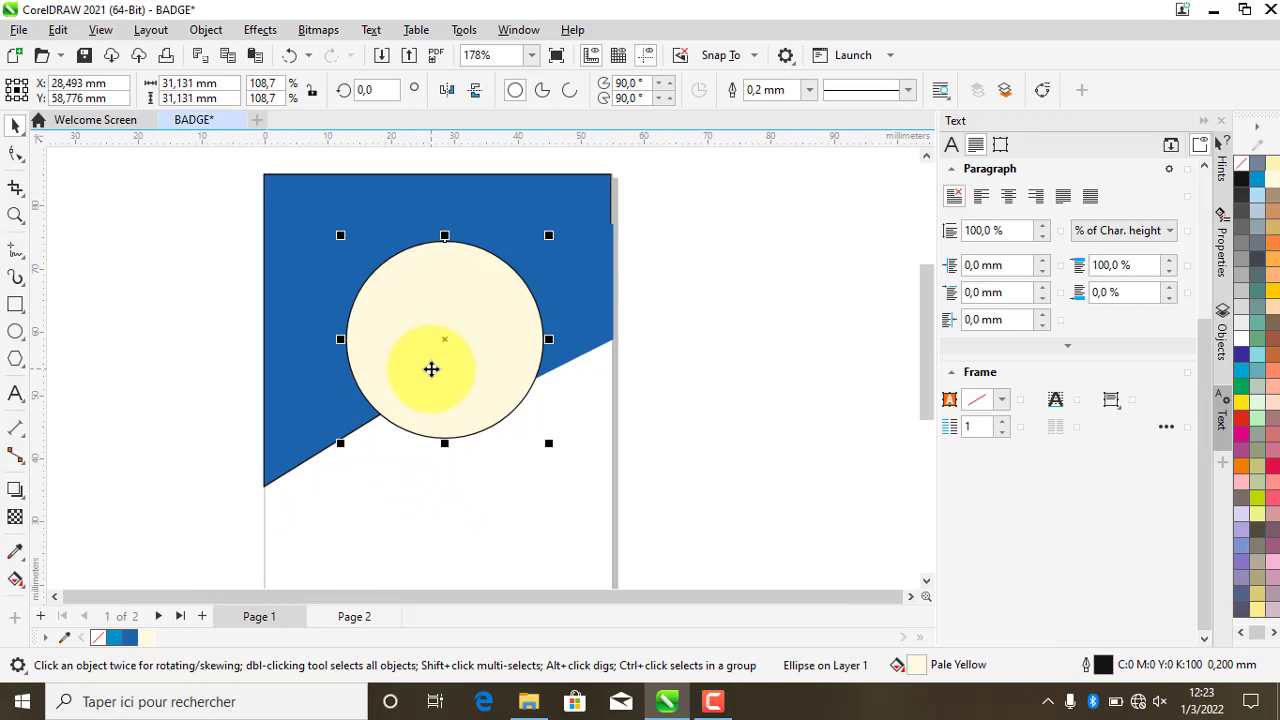
left_click_drag(431, 369, 707, 369)
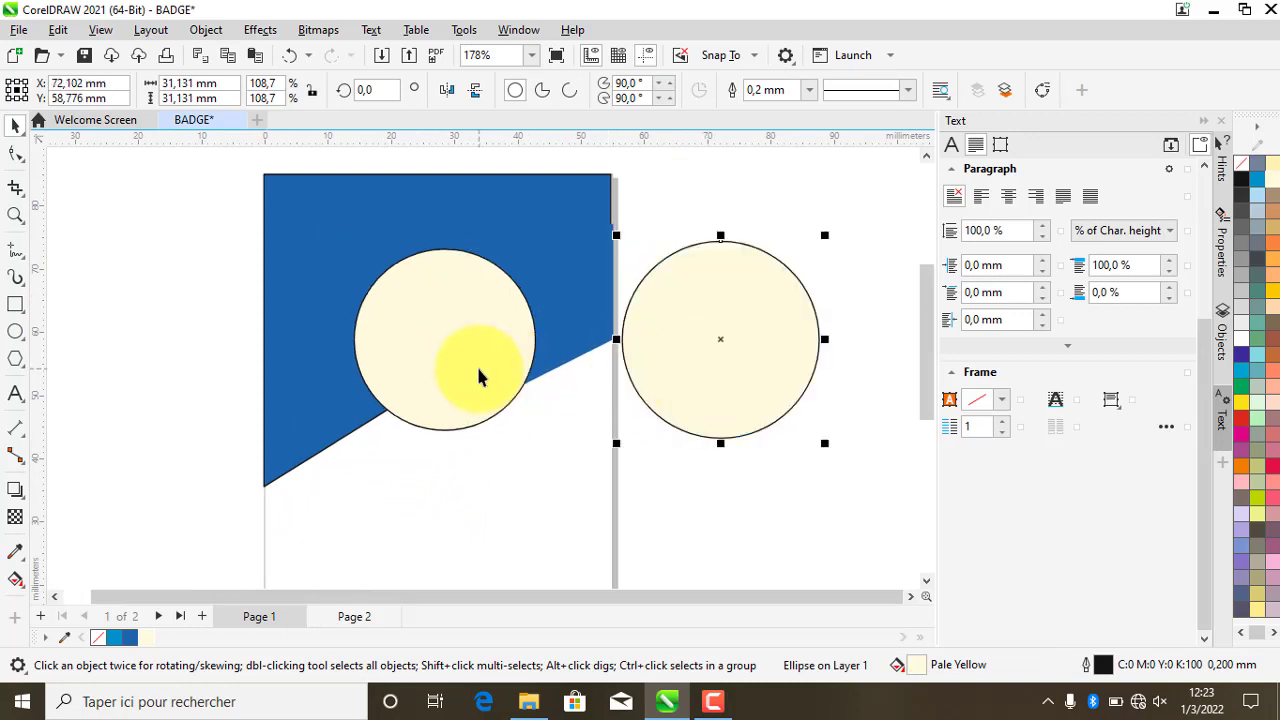
left_click(478, 377)
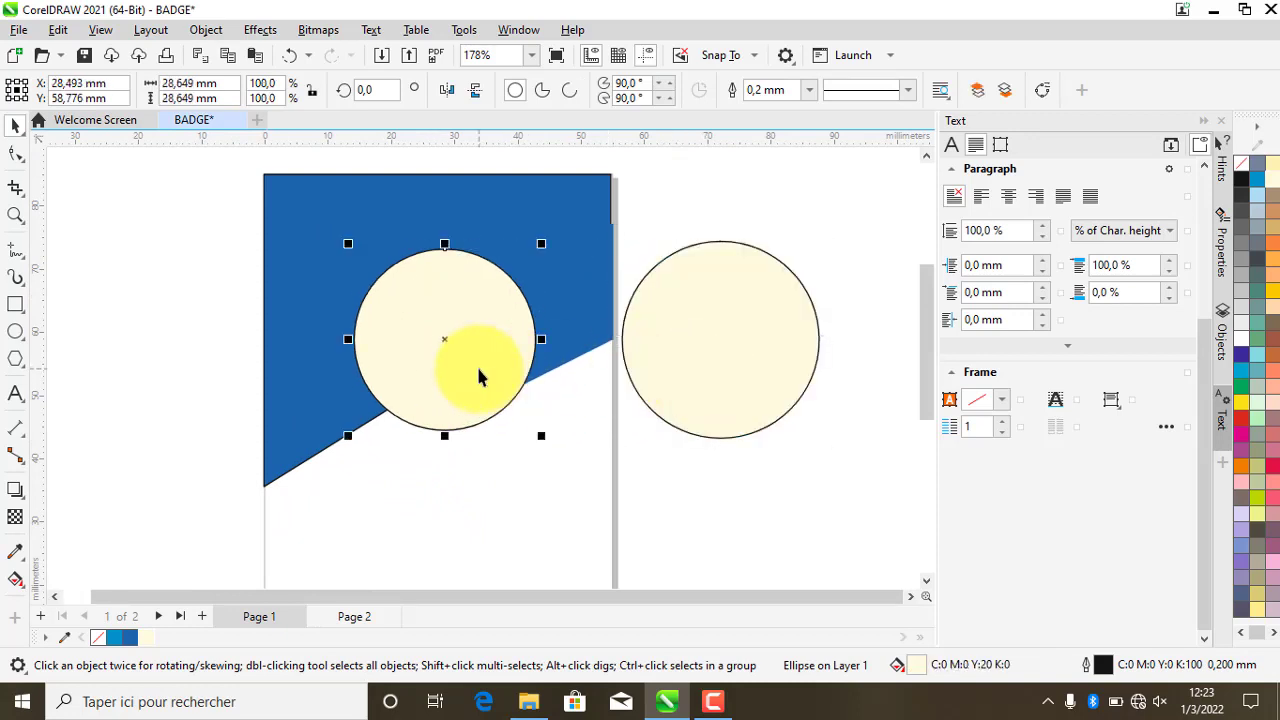
left_click(1250, 336)
- Bring the white circle to the front and move the pale yellow circle back behind it
right_click(489, 327)
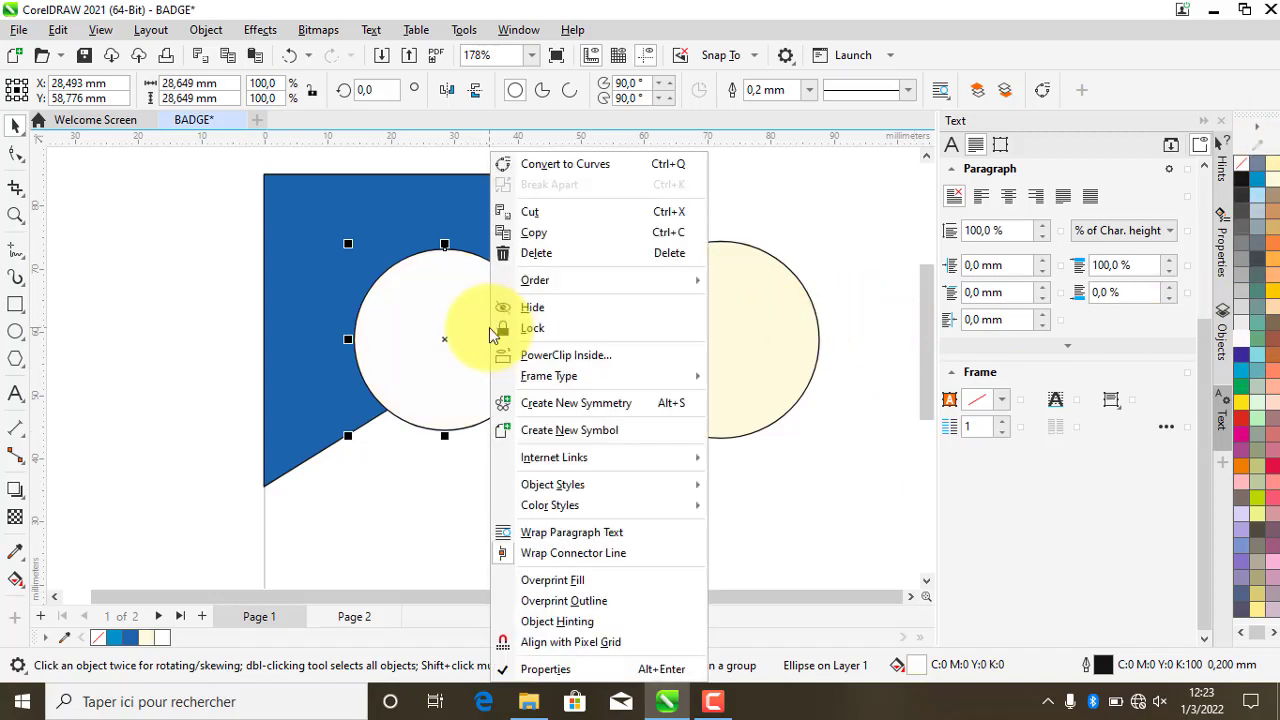
mouse_move(614, 283)
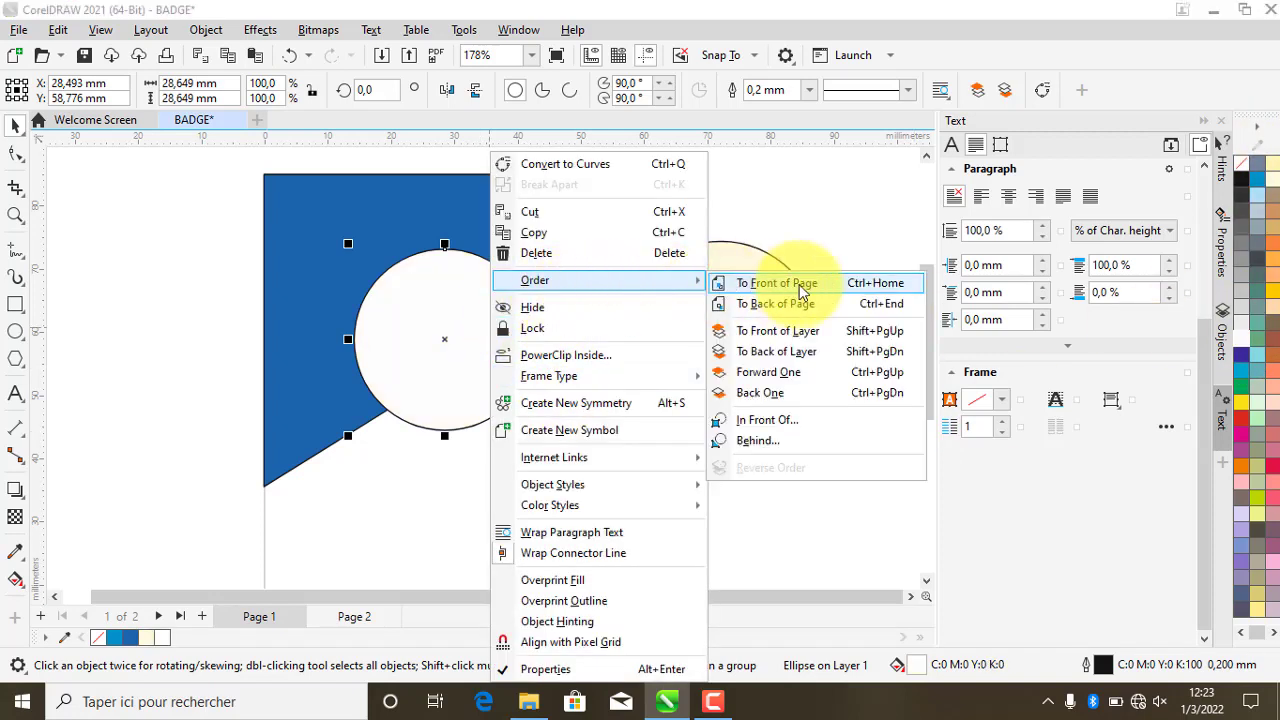
left_click(800, 291)
left_click(772, 337)
left_click_drag(777, 339, 503, 344)
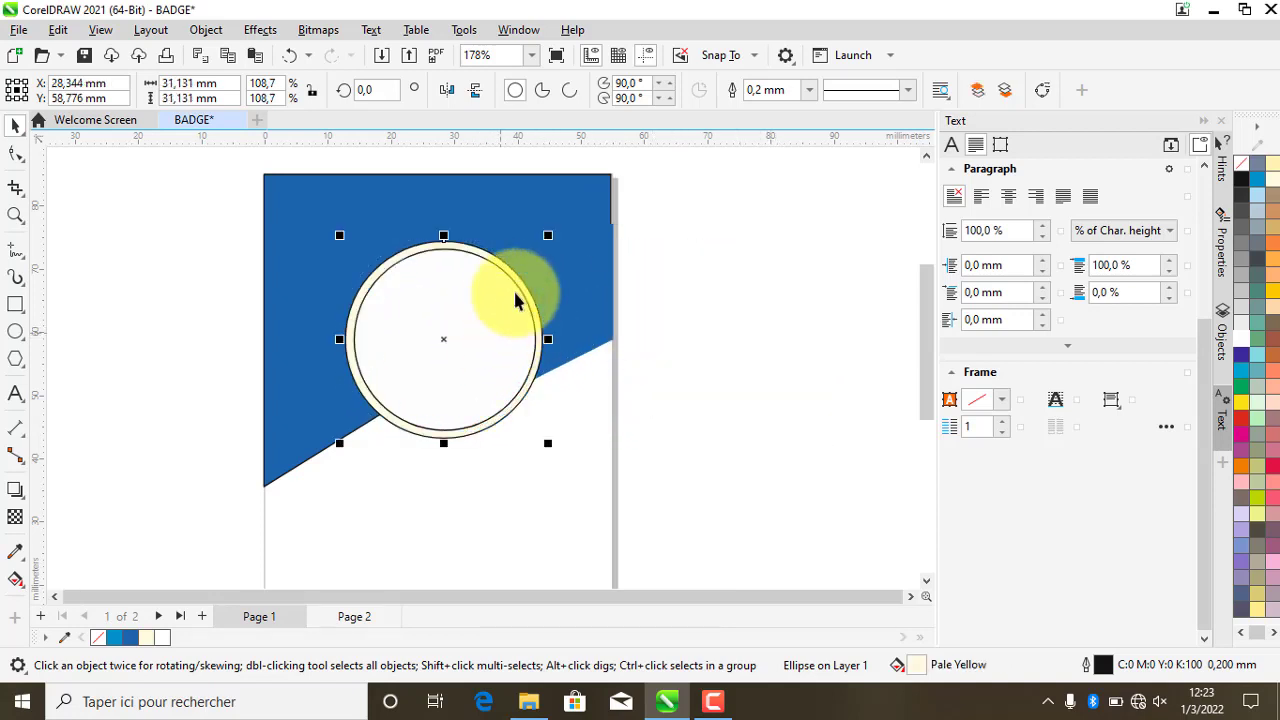
- Give the outer ring a blue outline 0.75 mm thick
left_click(712, 285)
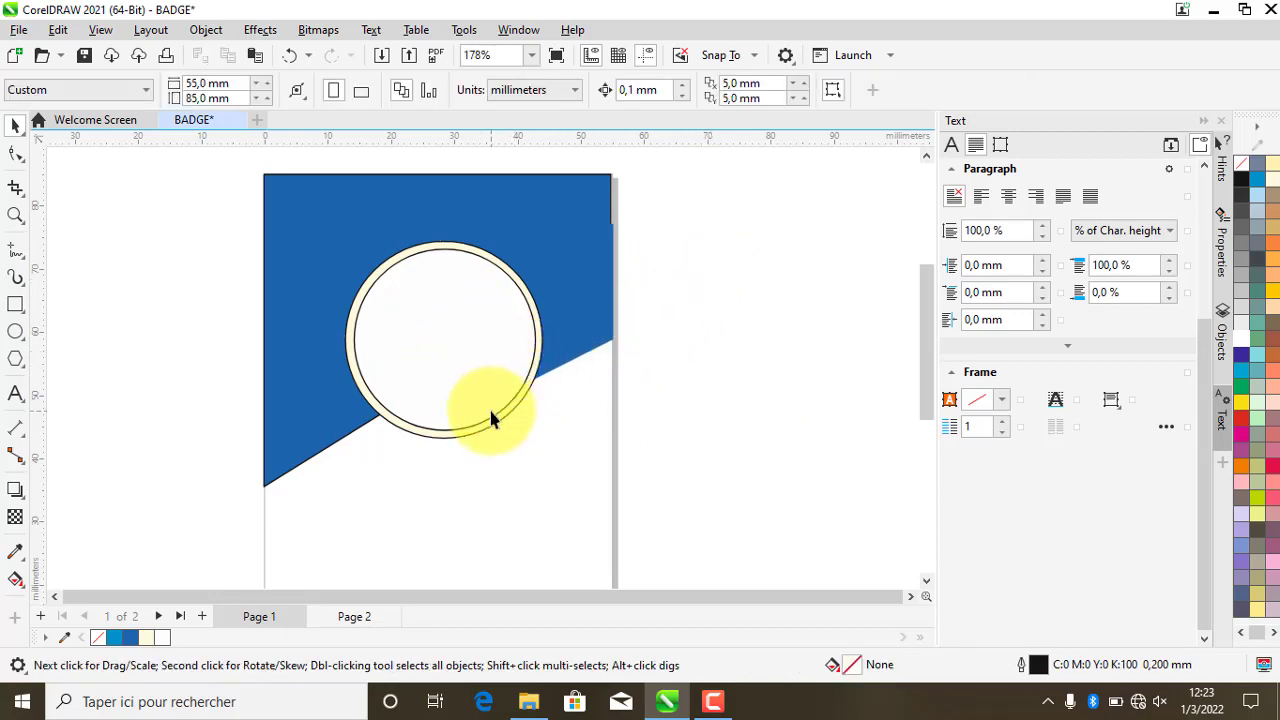
left_click(390, 427)
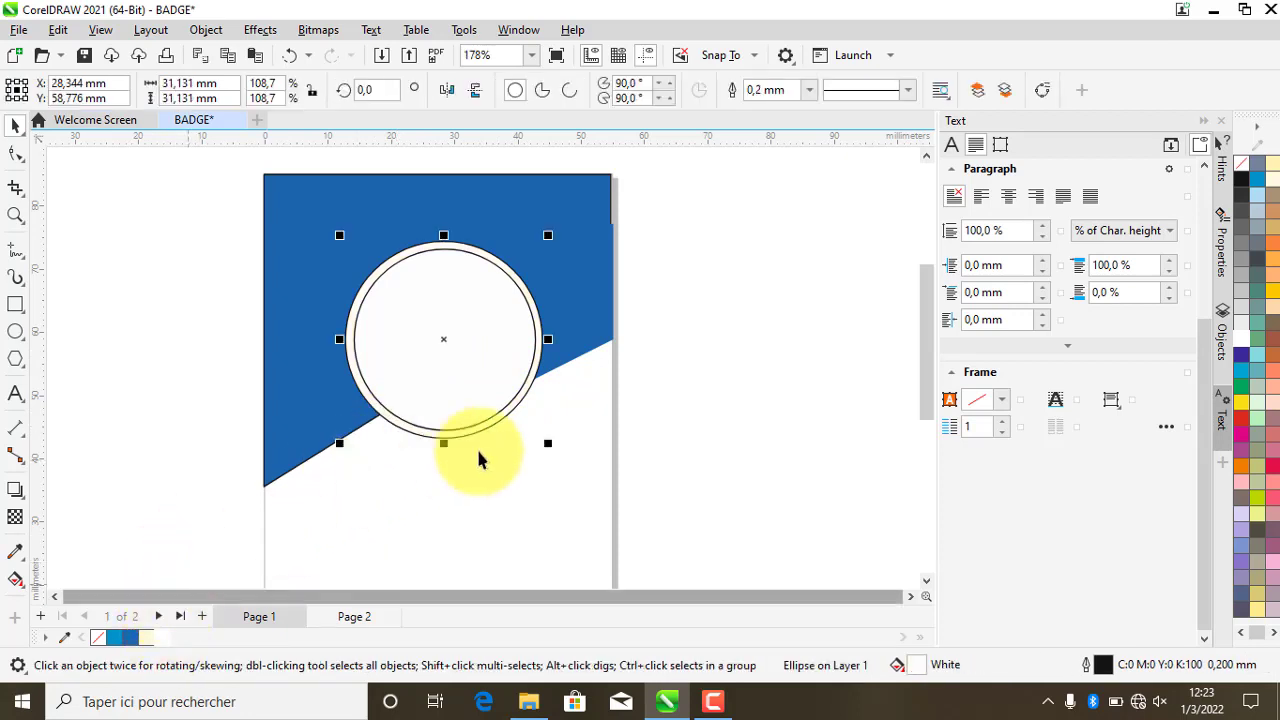
left_click(658, 375)
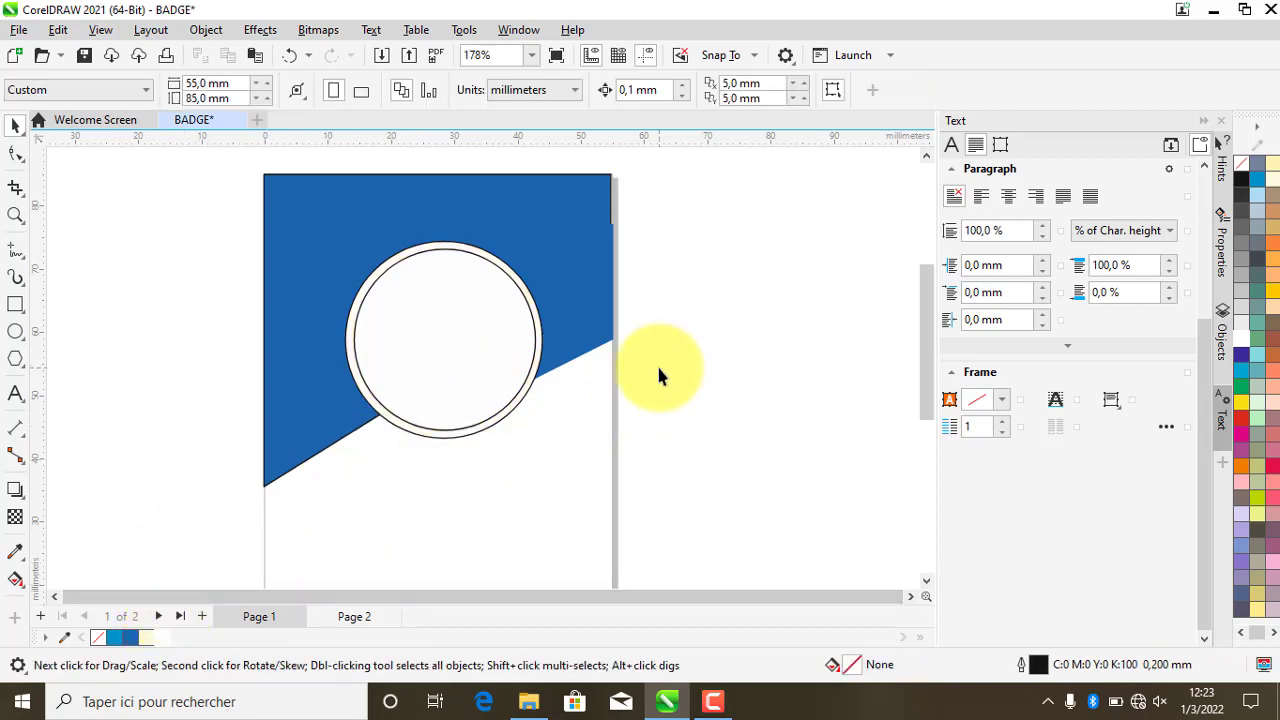
left_click(443, 438)
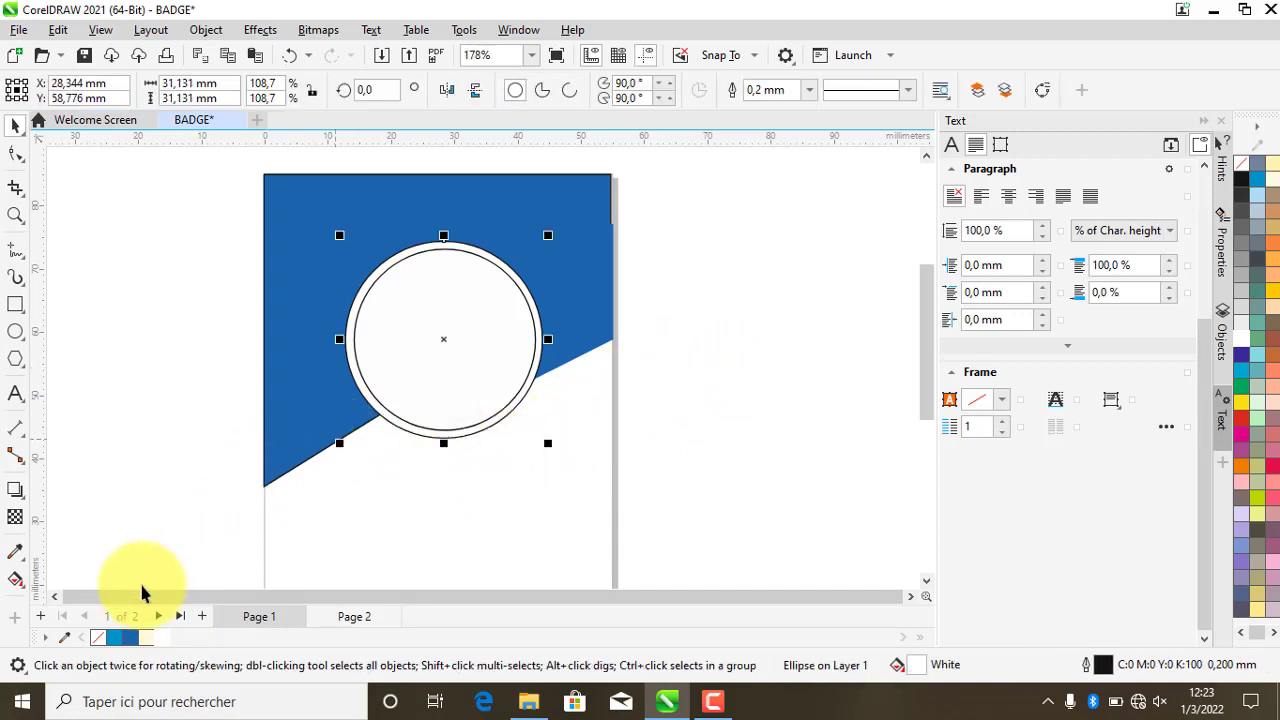
right_click(128, 640)
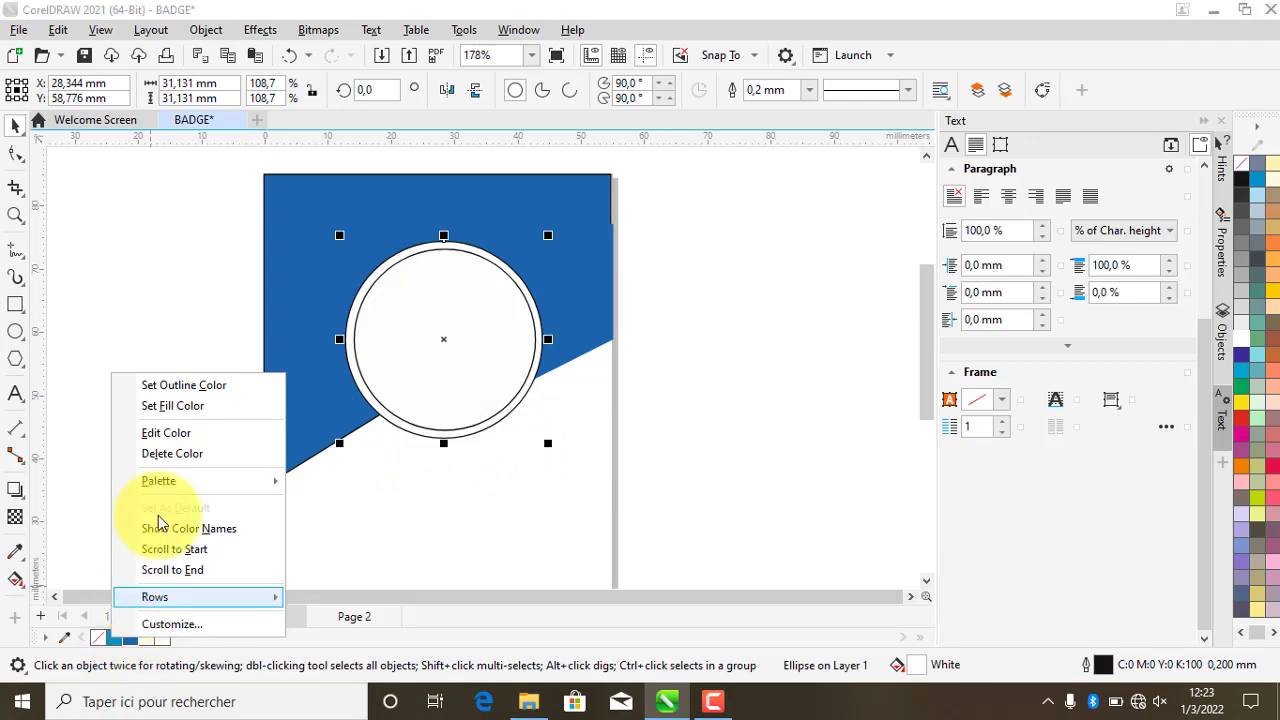
left_click(182, 386)
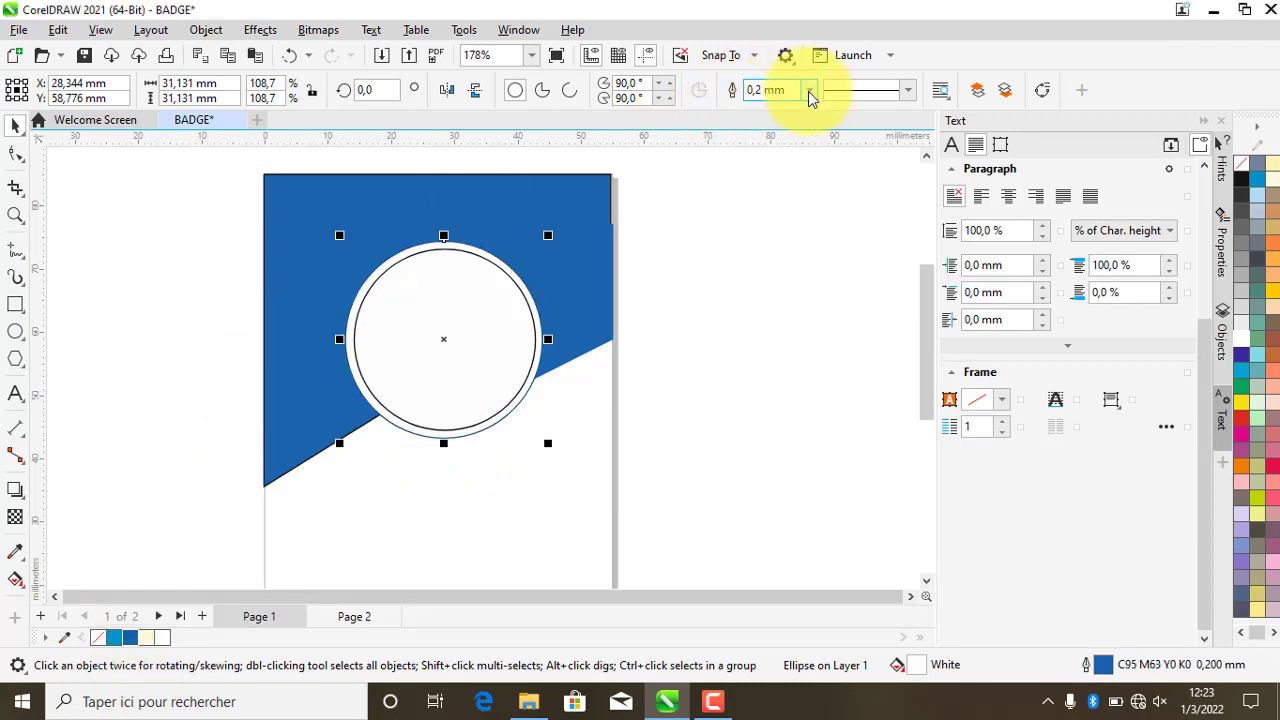
left_click(808, 91)
left_click(775, 193)
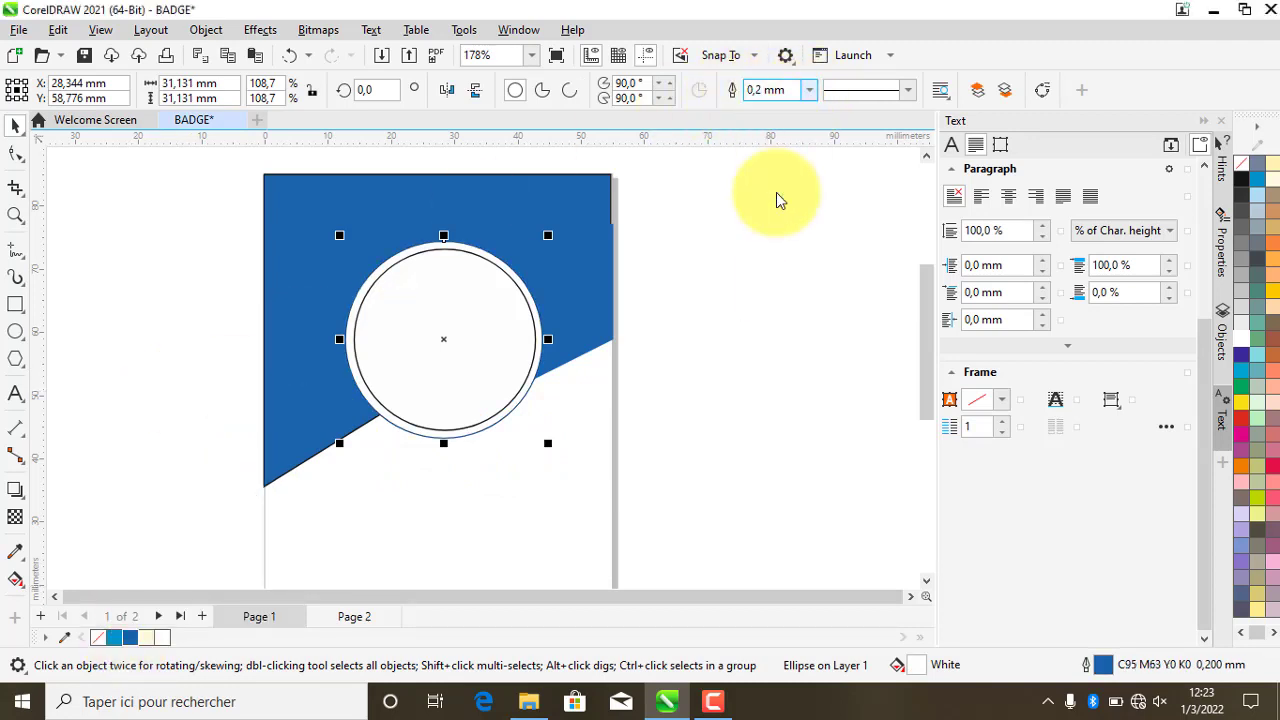
- Drag the QR code image from the logo folder onto the badge
left_click(690, 302)
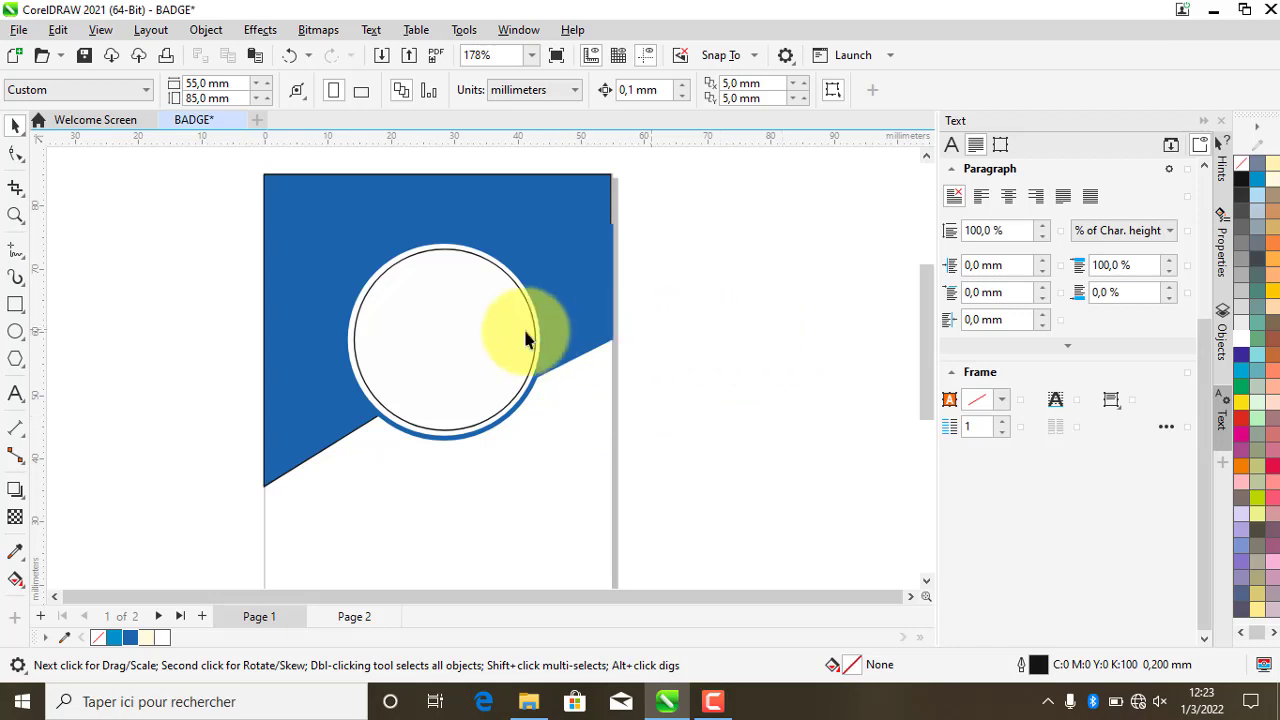
left_click(374, 288)
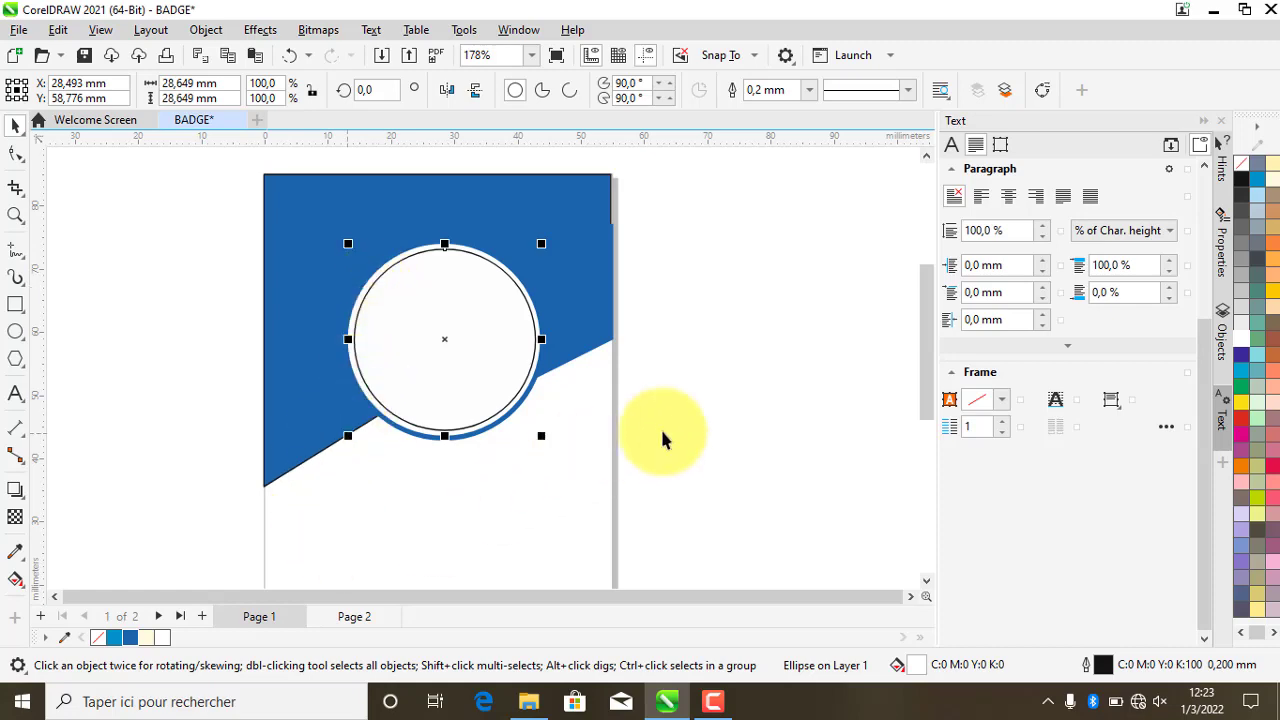
left_click(705, 410)
left_click(521, 688)
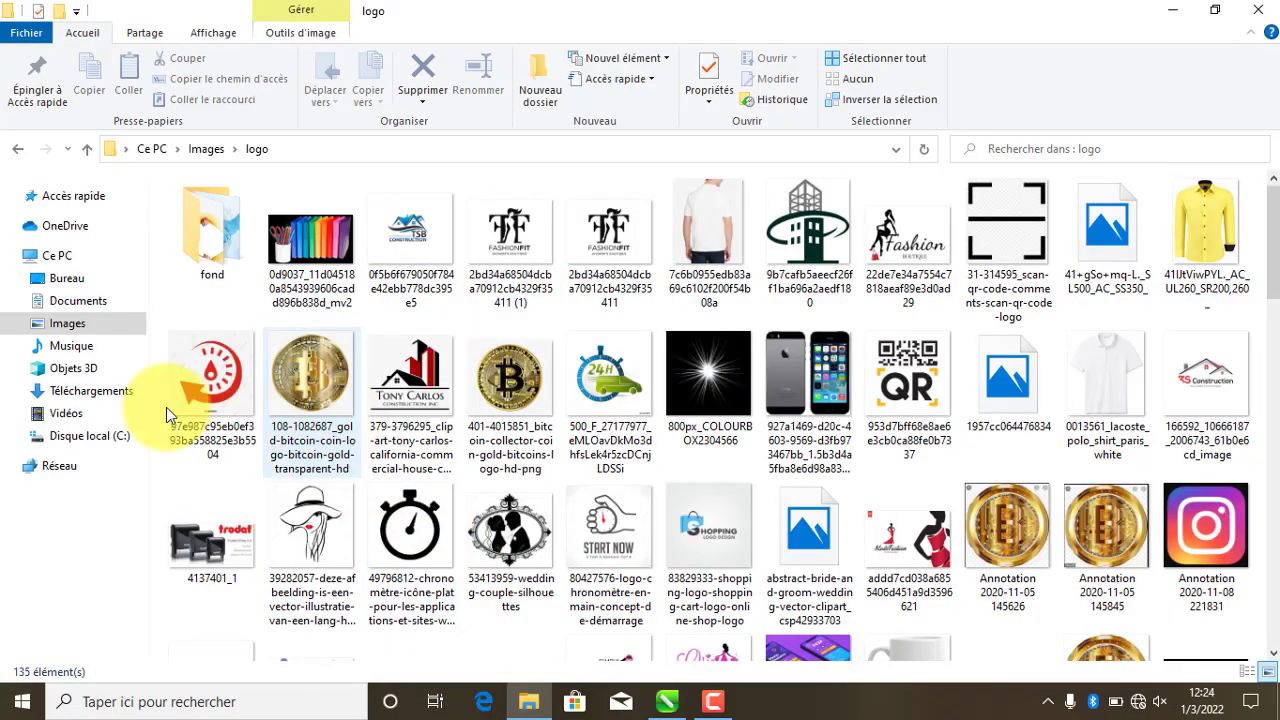
left_click_drag(908, 380, 540, 515)
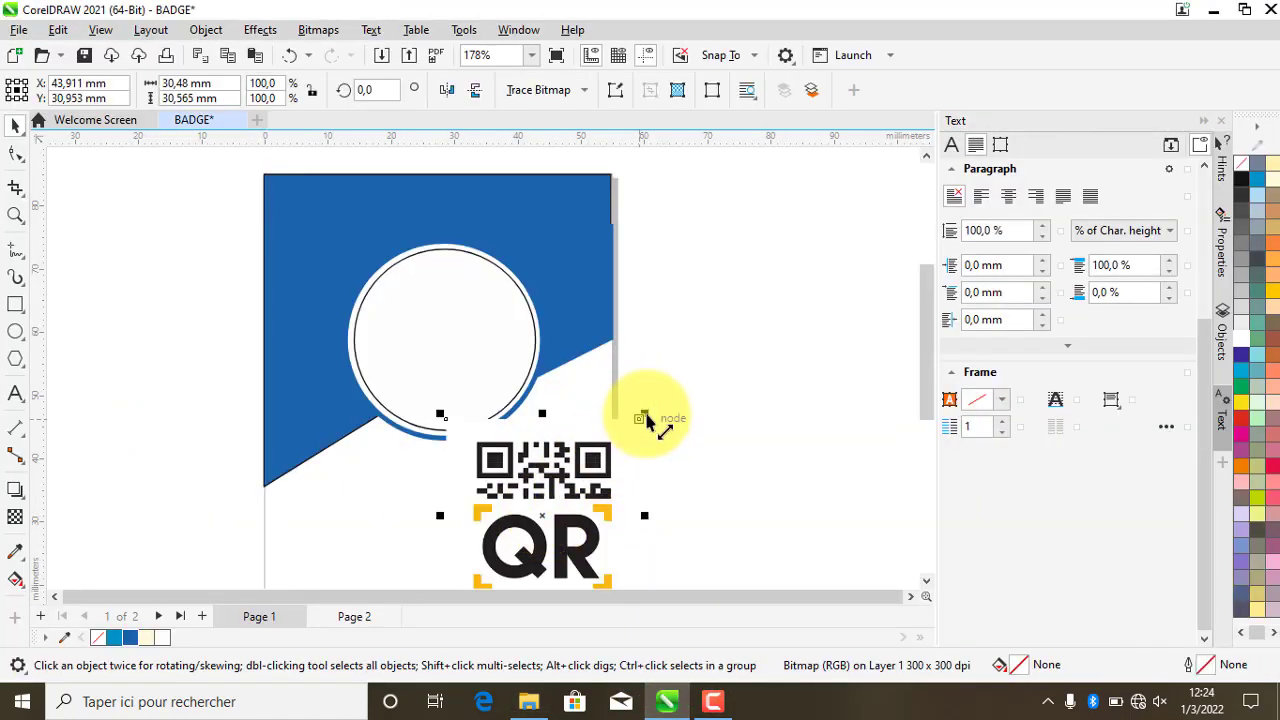
- Shrink the QR code to about 17.3 mm square and place it in the badge's lower-right corner
left_click_drag(645, 414, 570, 465)
scroll(586, 366, "down", 1)
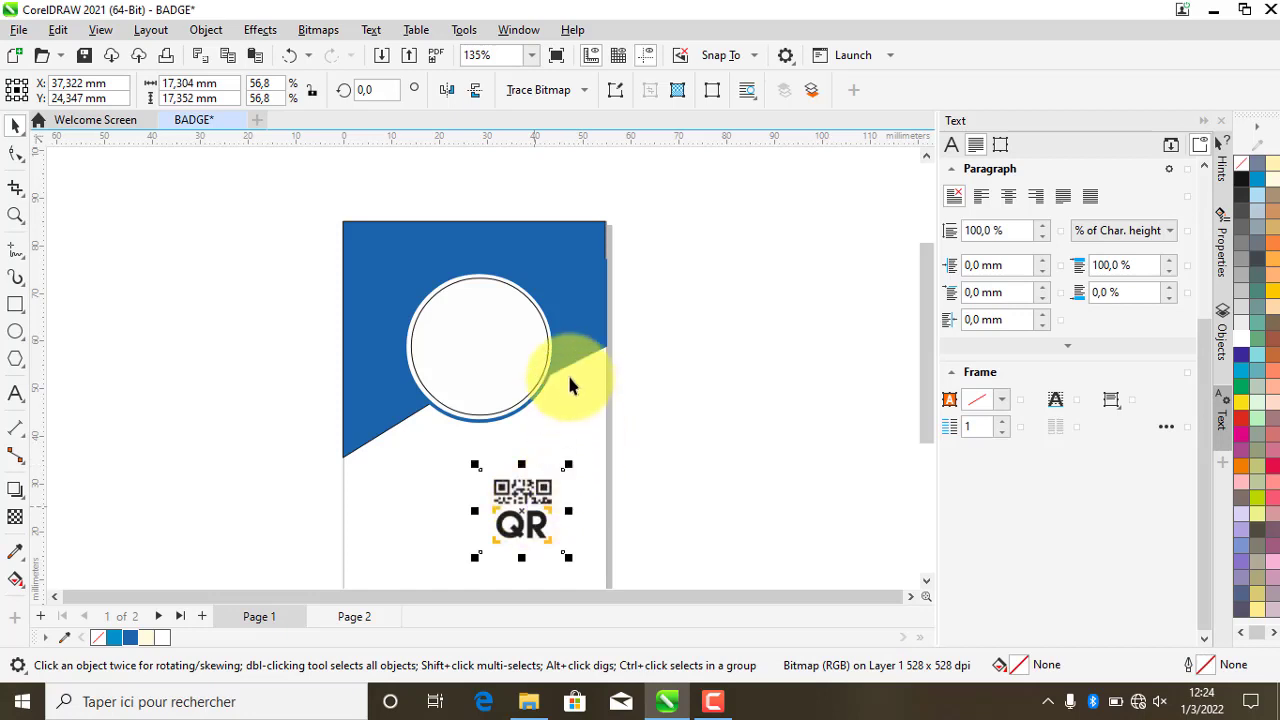
scroll(567, 372, "down", 2)
scroll(587, 505, "up", 1)
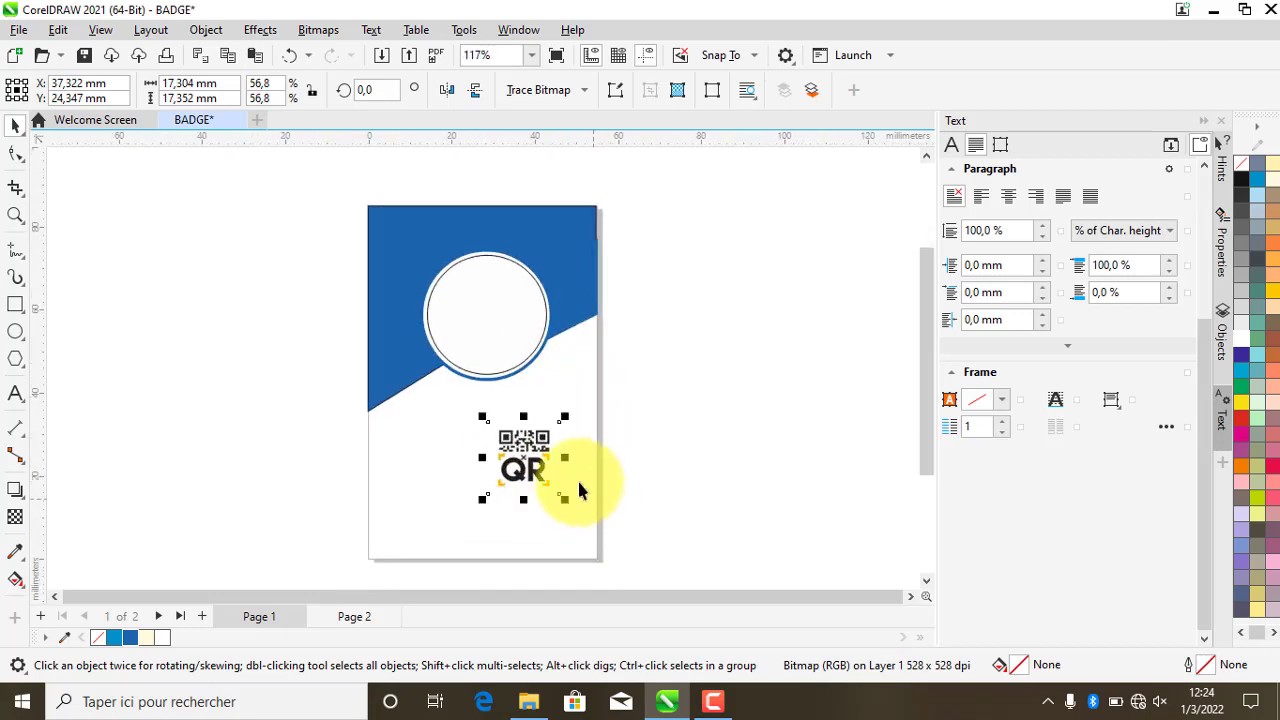
left_click_drag(528, 452, 560, 478)
left_click(686, 360)
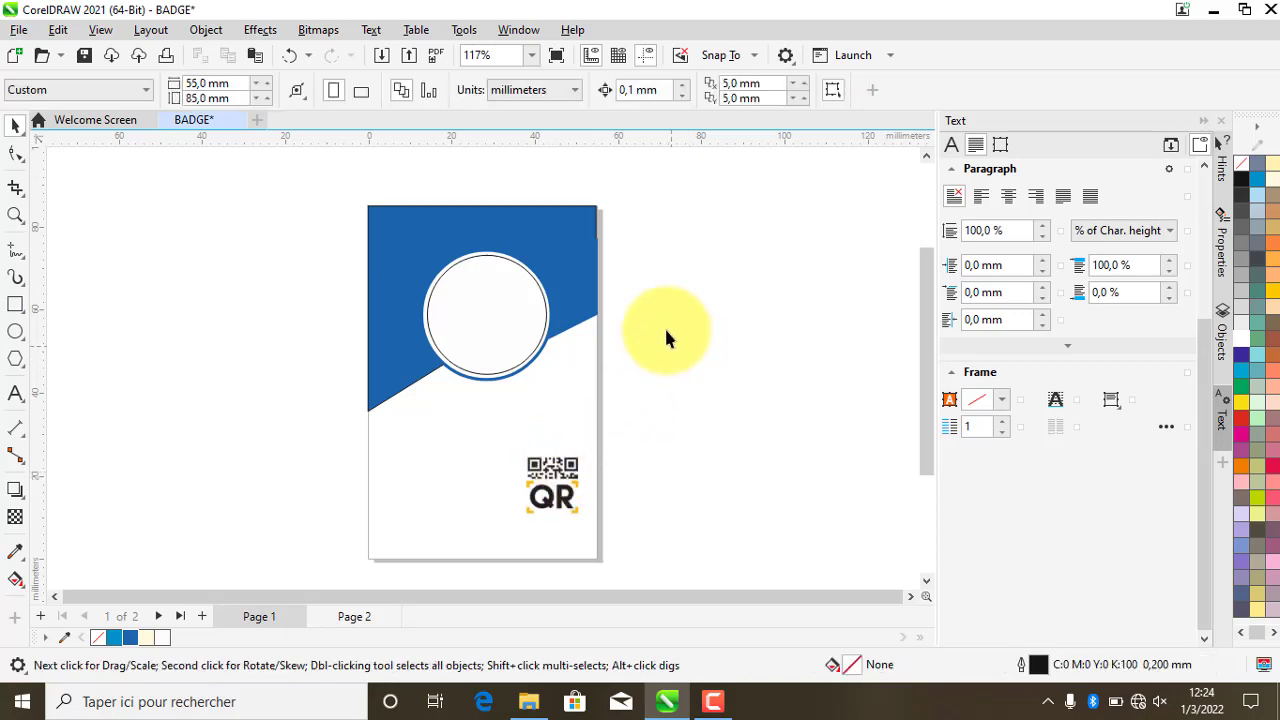
scroll(463, 240, "up", 1)
scroll(463, 240, "up", 1)
scroll(464, 234, "up", 1)
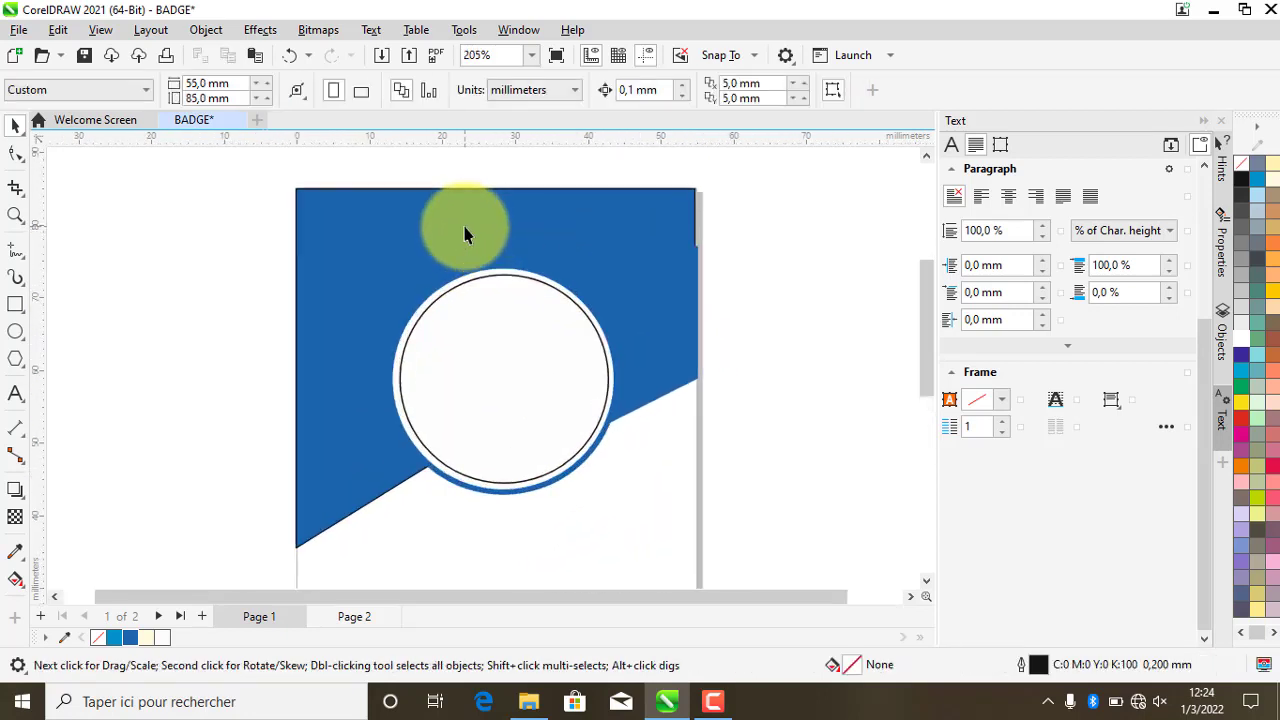
- Draw a 32.762 × 2.58 mm bar across the top-left edge, round its corners to 1.29 mm, fill it white
left_click(18, 305)
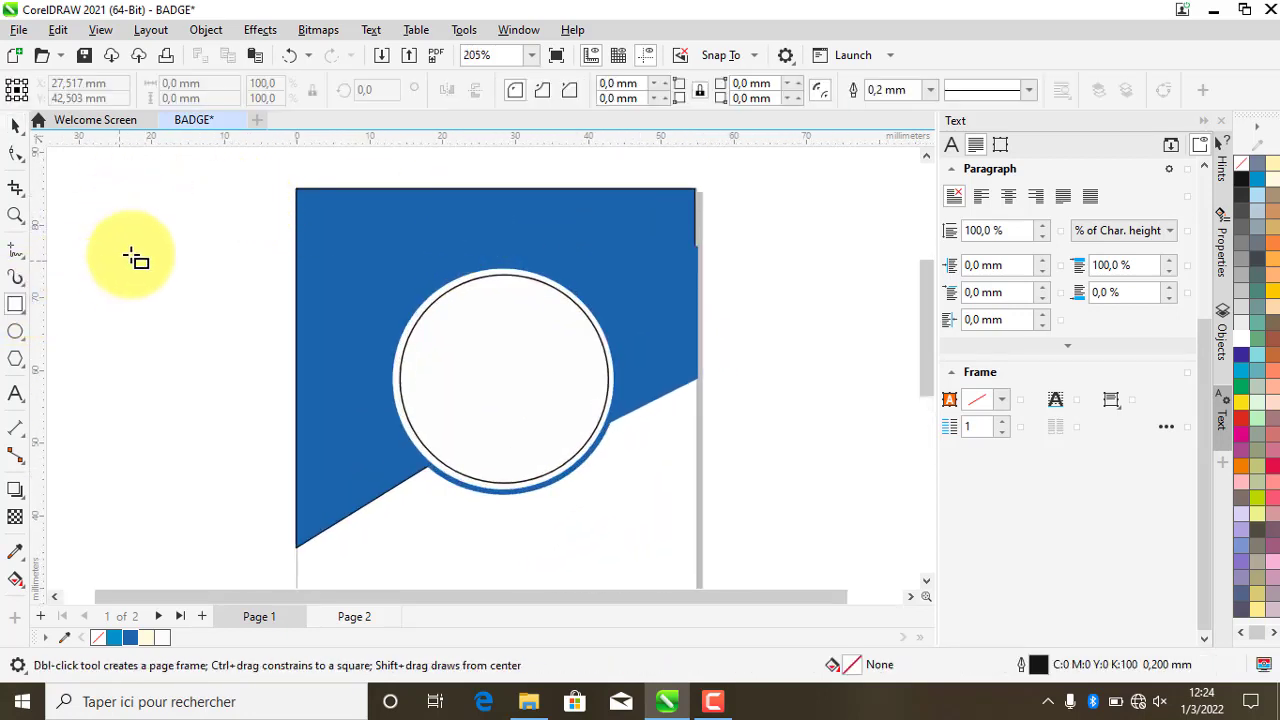
left_click_drag(126, 200, 365, 217)
left_click(15, 153)
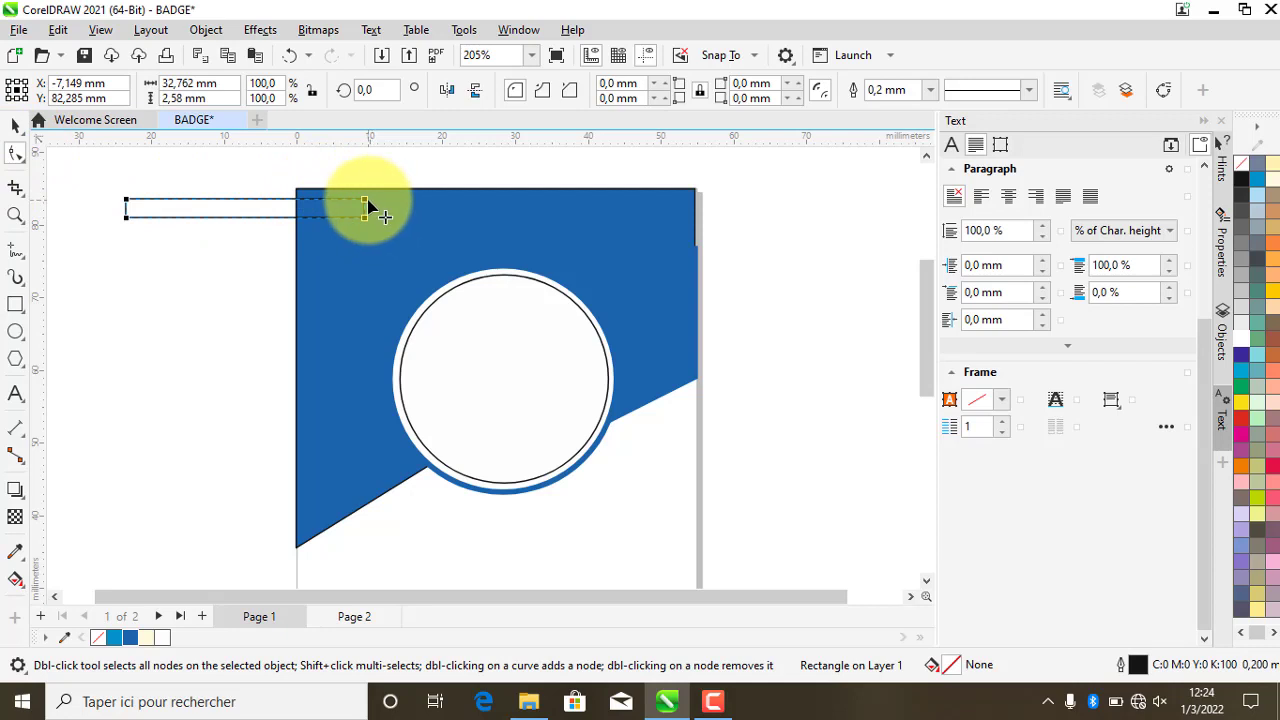
left_click_drag(367, 206, 359, 213)
left_click(15, 128)
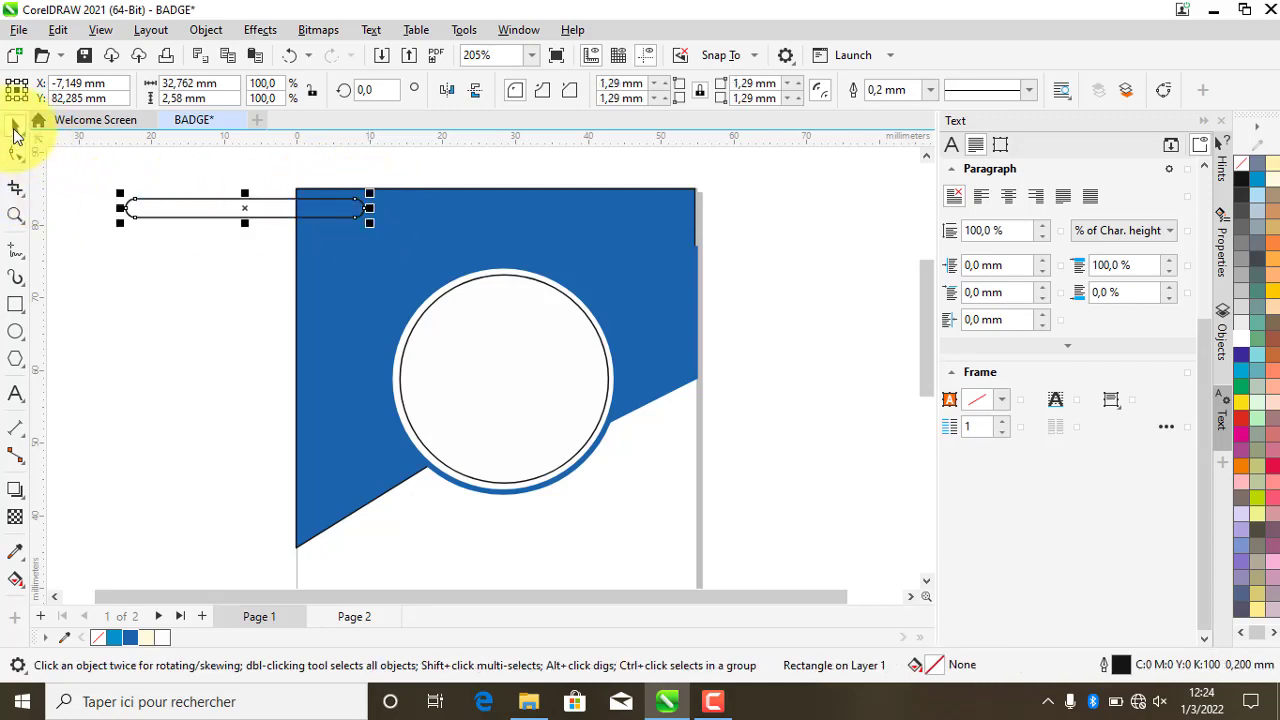
left_click(160, 637)
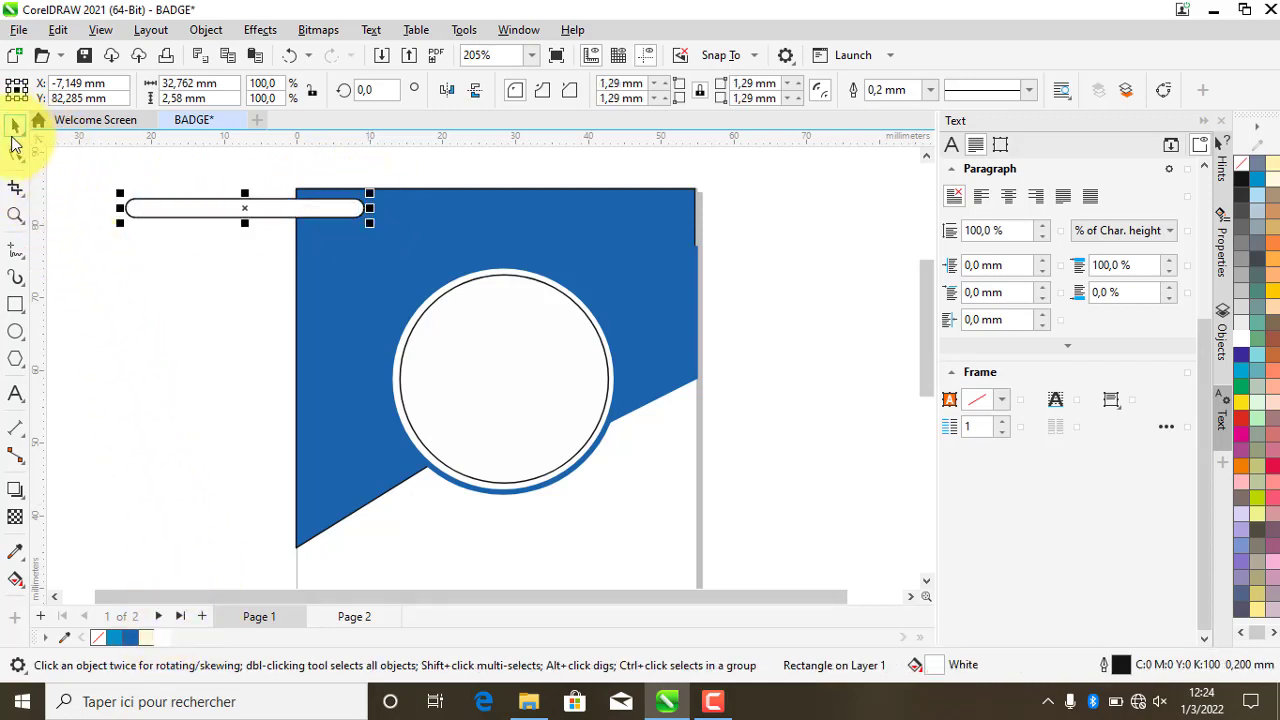
left_click(240, 210)
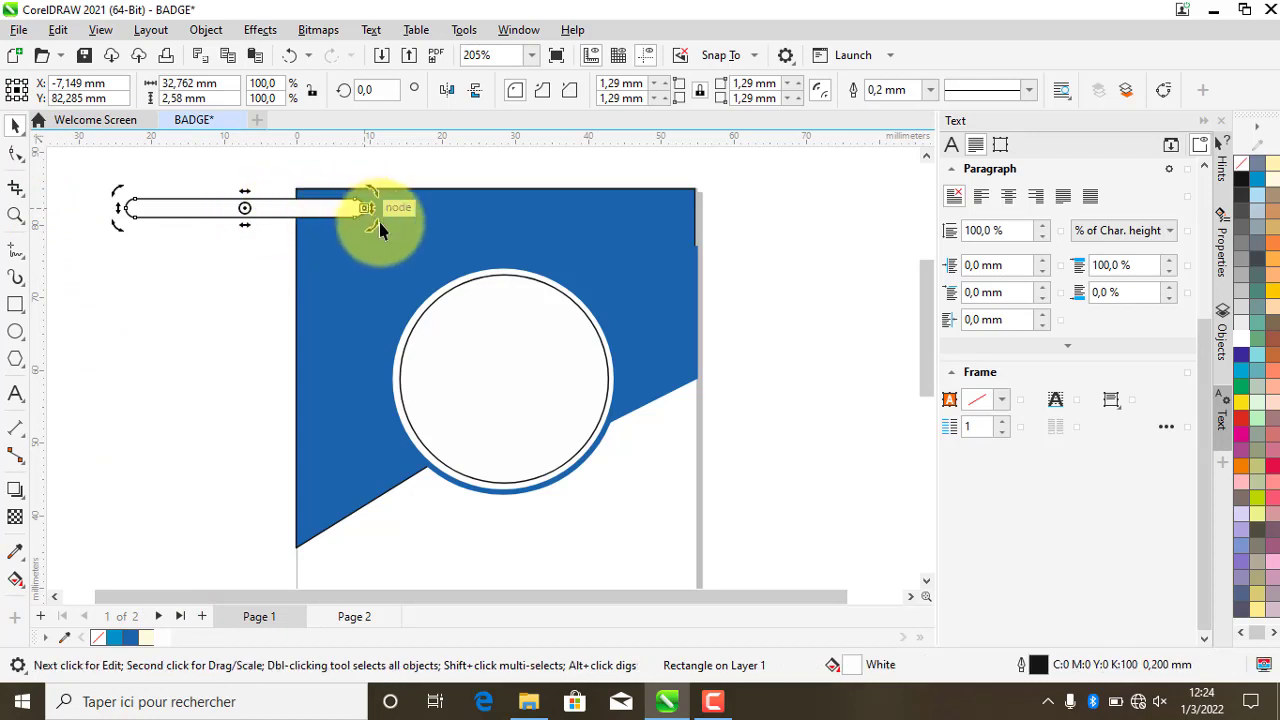
- Rotate the white strap to about 314° and slide it down-left until its end meets the circle
left_click_drag(380, 228, 319, 325)
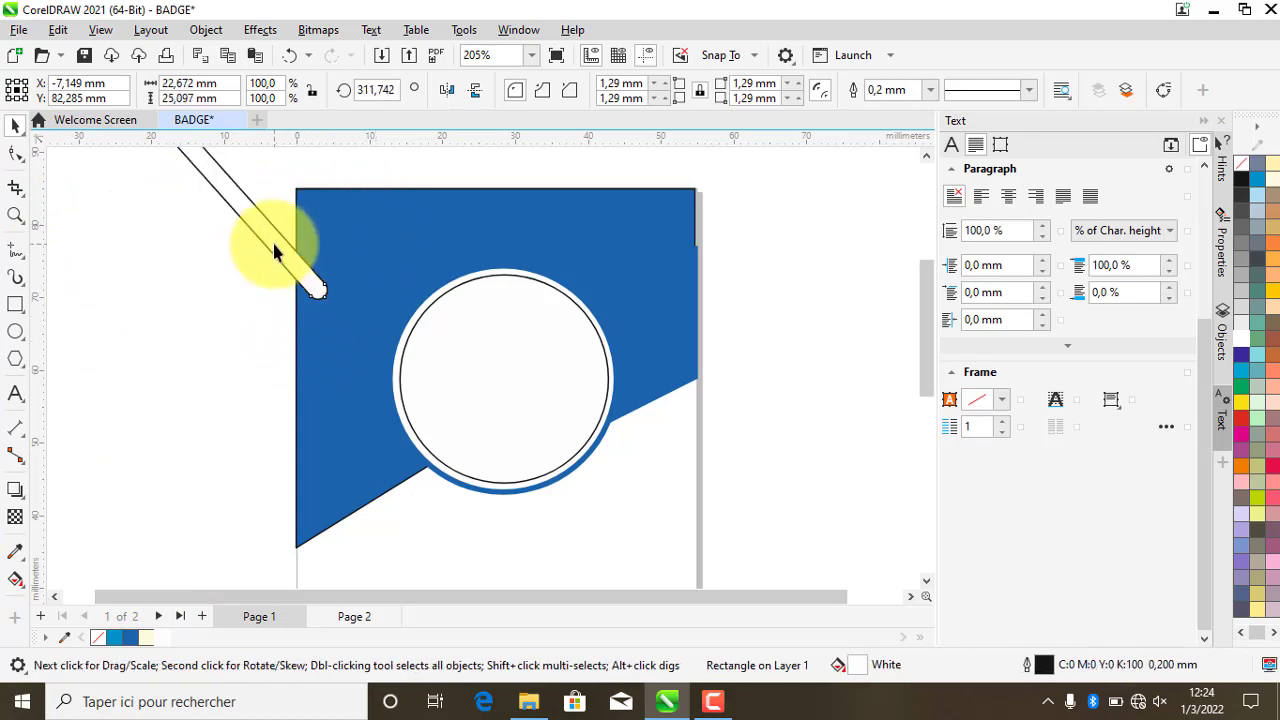
left_click_drag(275, 240, 440, 252)
scroll(479, 301, "down", 2)
scroll(445, 212, "up", 2)
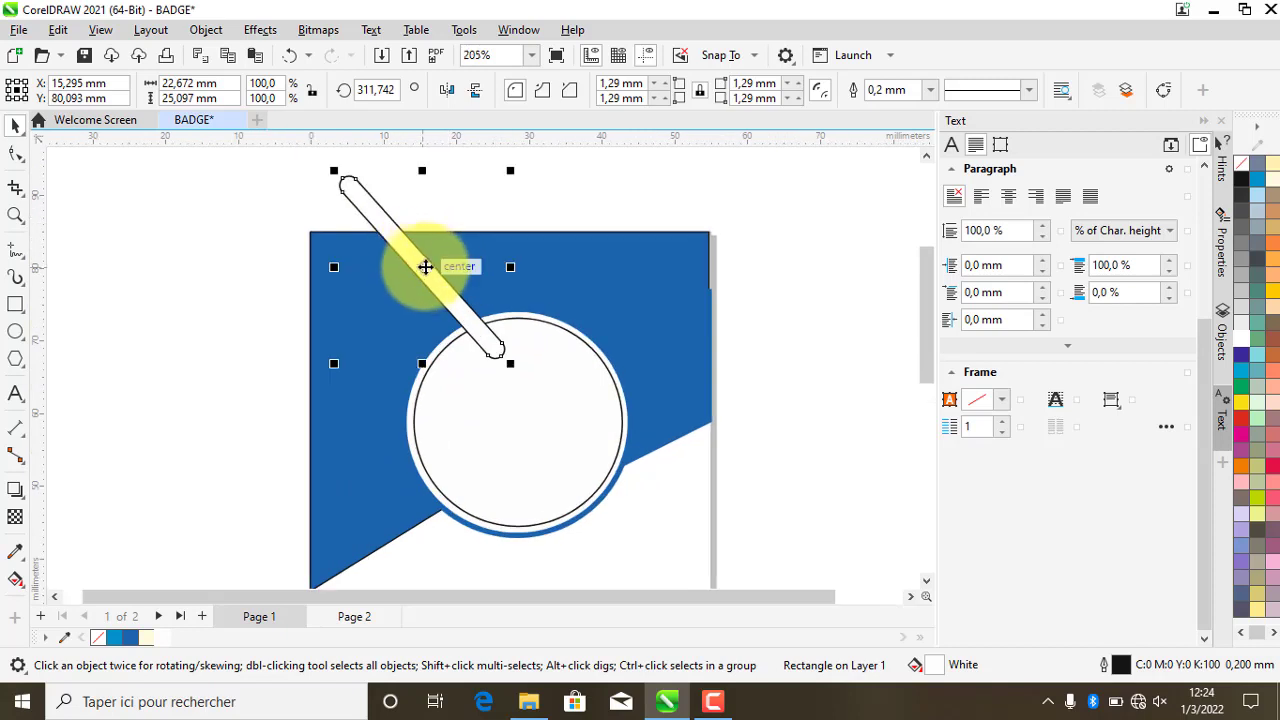
left_click(419, 264)
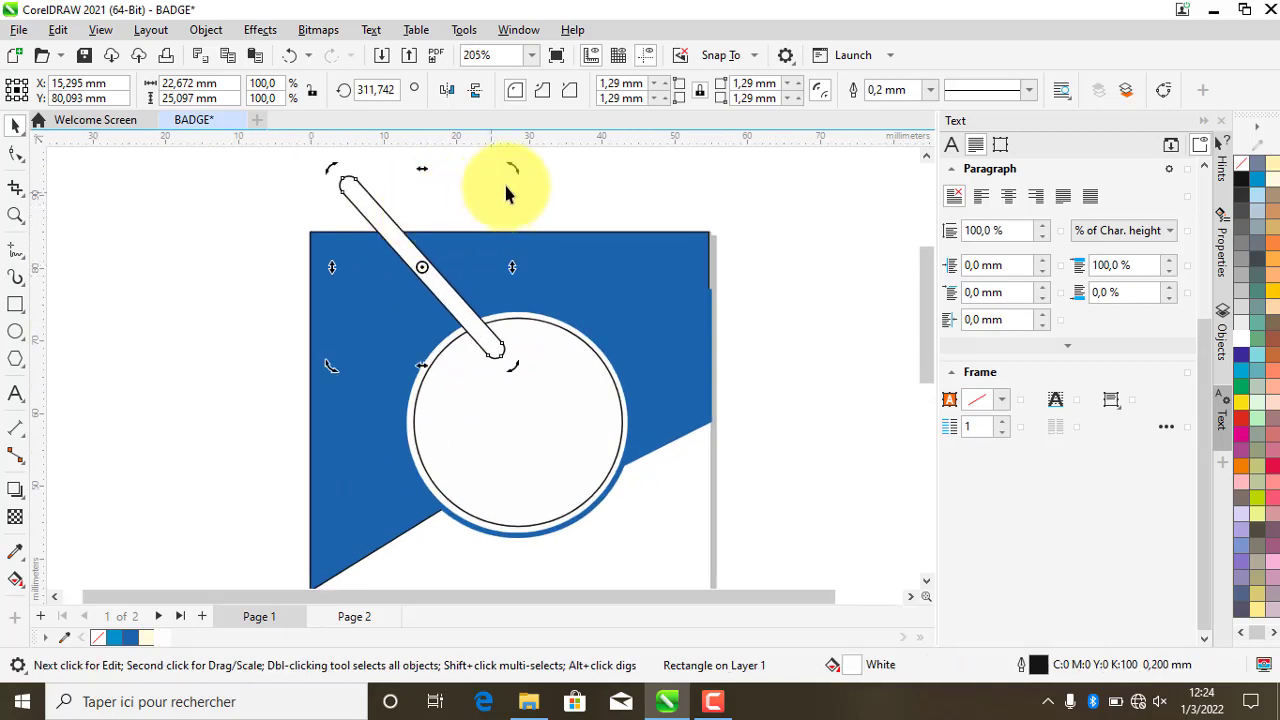
left_click_drag(516, 174, 483, 195)
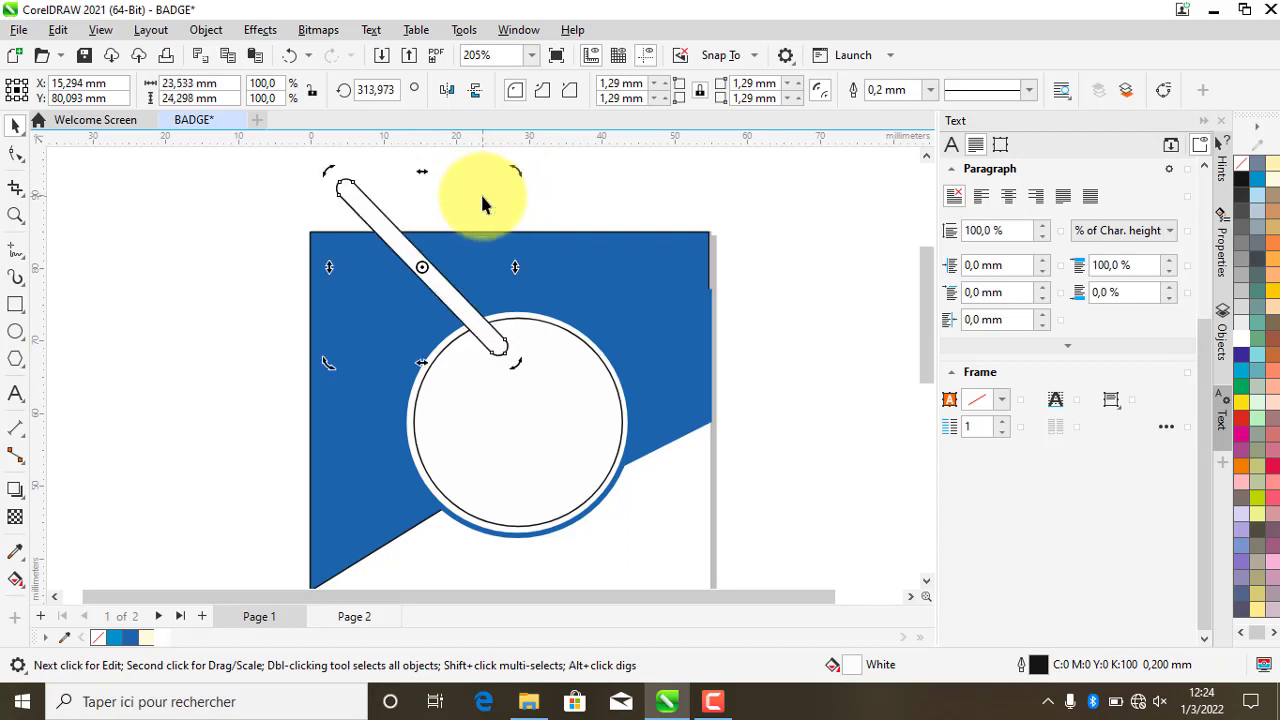
left_click(447, 295)
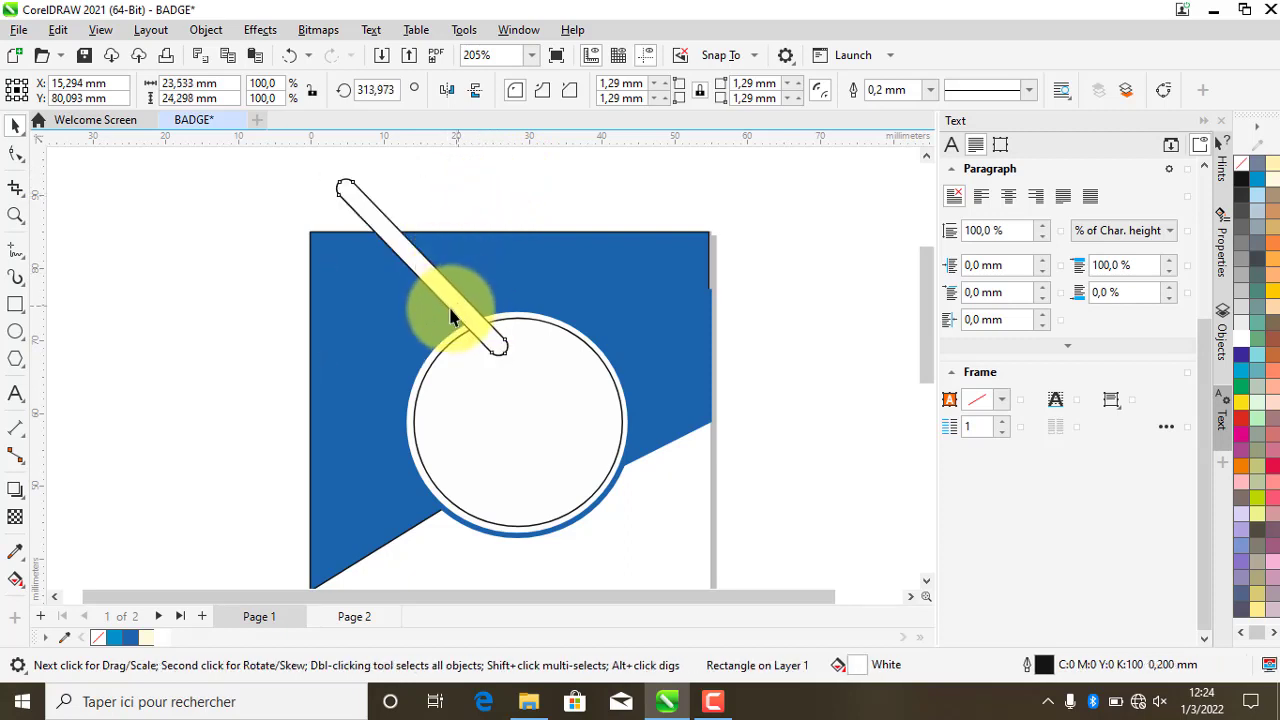
mouse_move(439, 288)
left_mouse_down()
mouse_move(437, 320)
mouse_move(435, 304)
left_mouse_up()
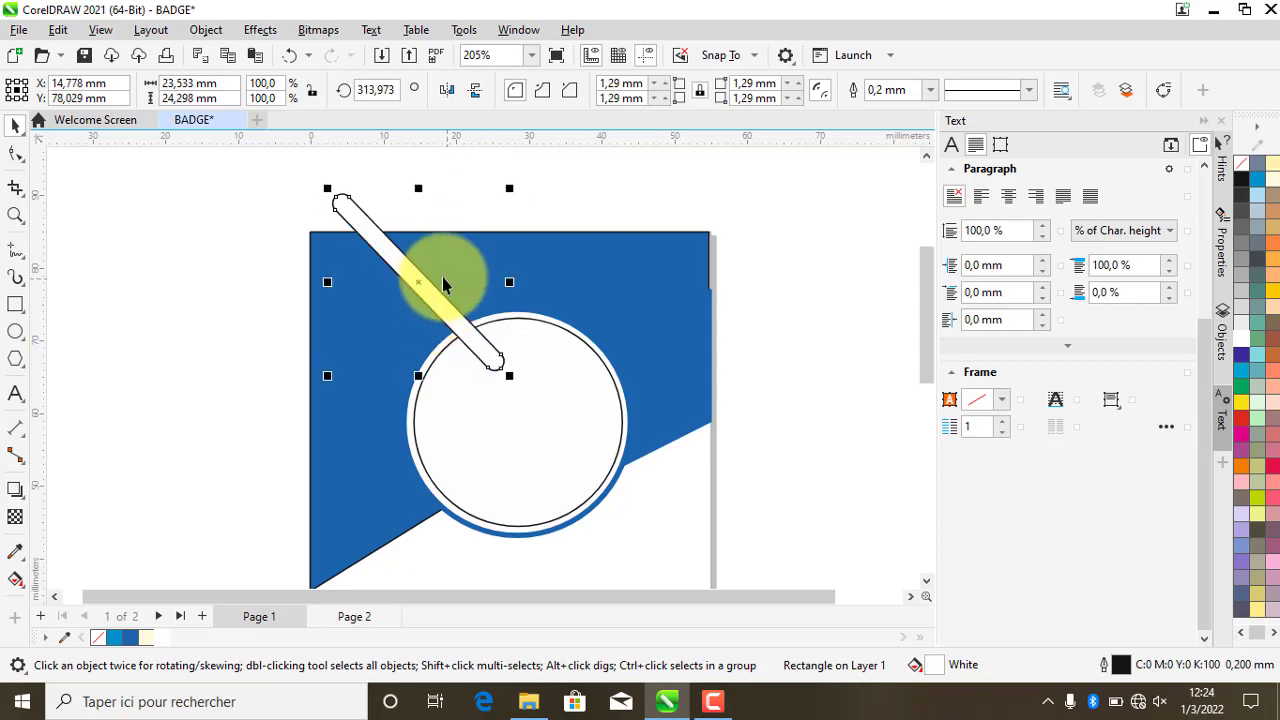
scroll(442, 280, "up", 1)
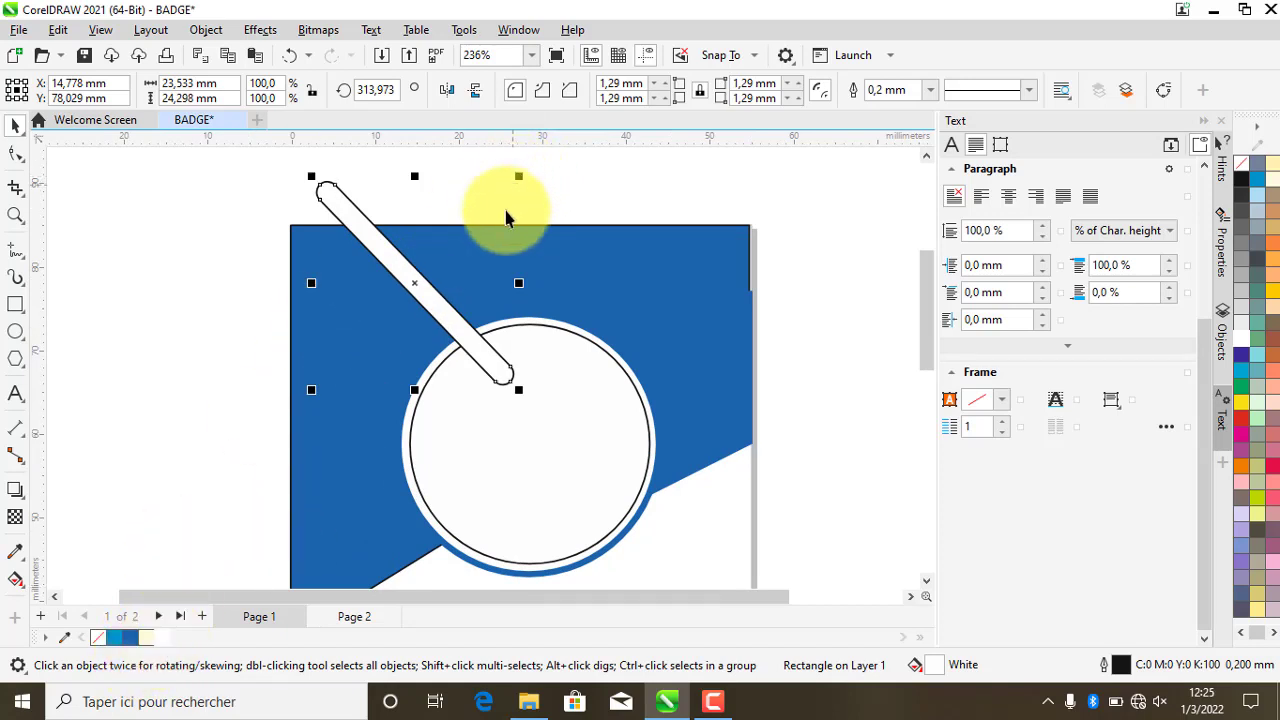
- Shrink the strap to about 92% and place a parallel copy to its left, both angled at 313.497°
left_click_drag(518, 177, 505, 196)
mouse_move(505, 297)
left_mouse_down()
mouse_move(488, 297)
mouse_move(502, 285)
left_mouse_up()
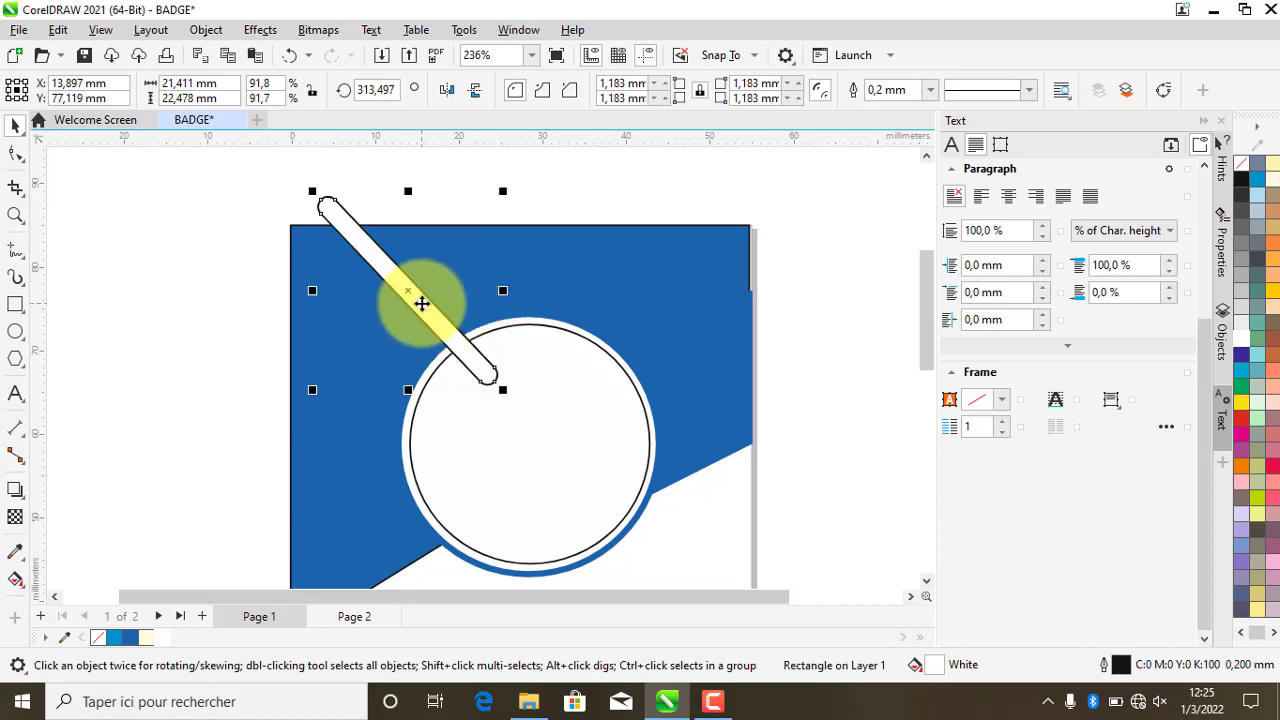
left_click_drag(423, 306, 378, 383)
left_click_drag(376, 375, 351, 340)
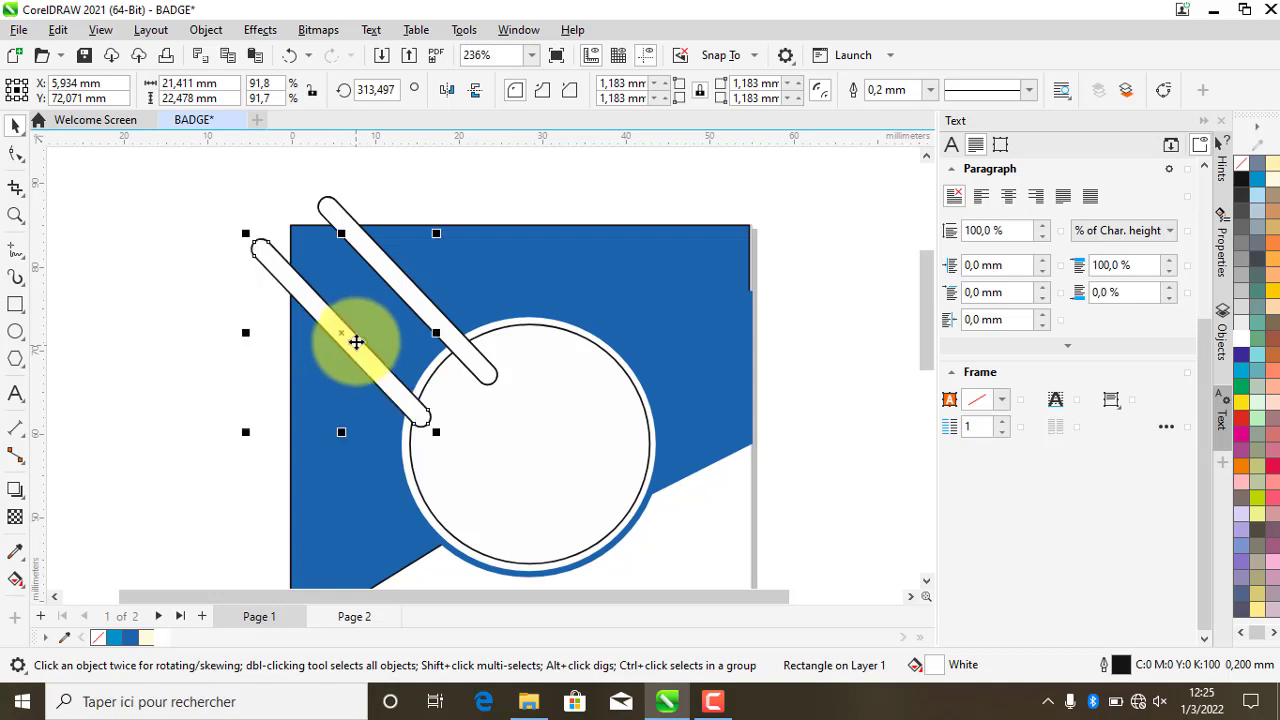
scroll(469, 290, "down", 2)
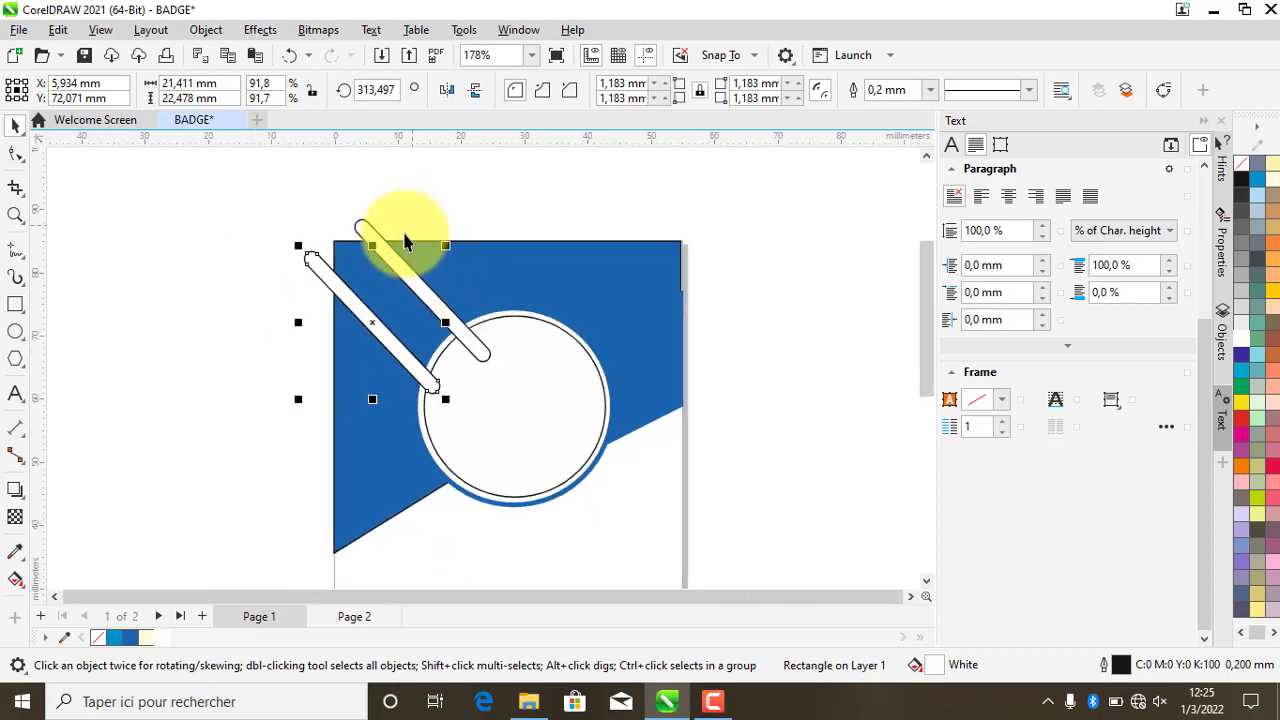
- Bring the white circle to the front of the page so the straps tuck behind it
left_click(471, 206)
scroll(448, 297, "down", 1)
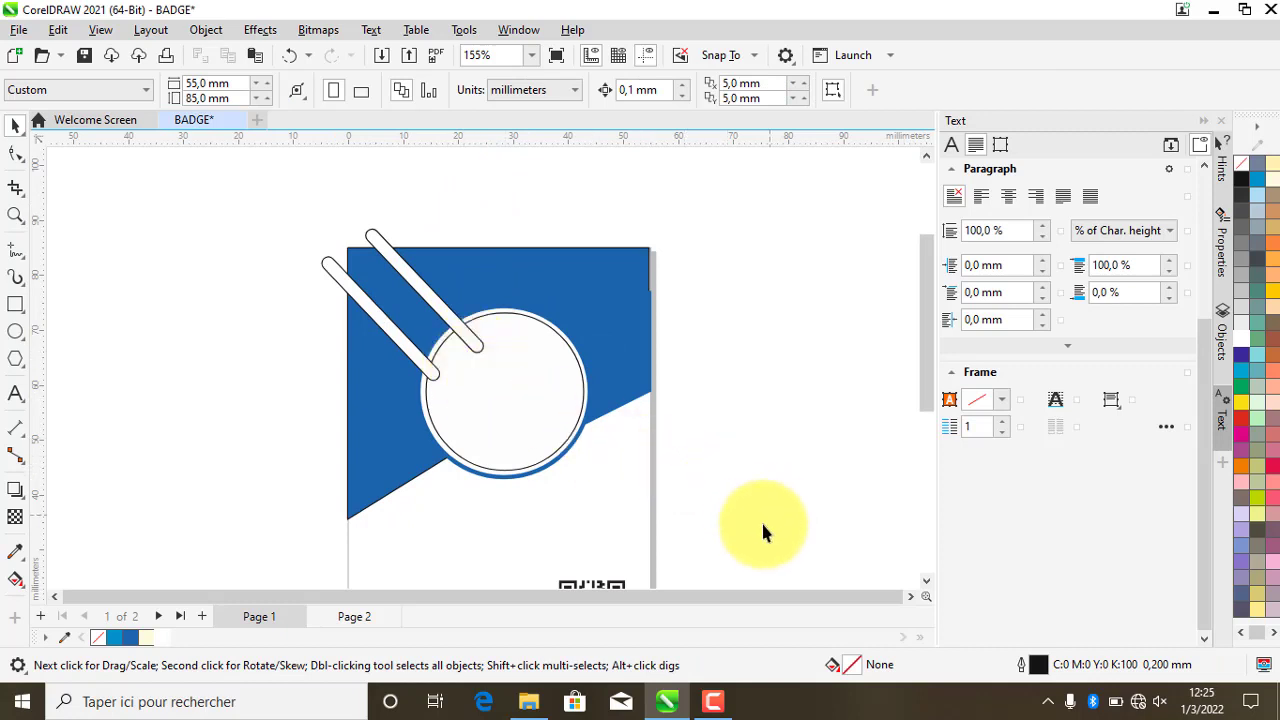
left_click_drag(762, 523, 400, 286)
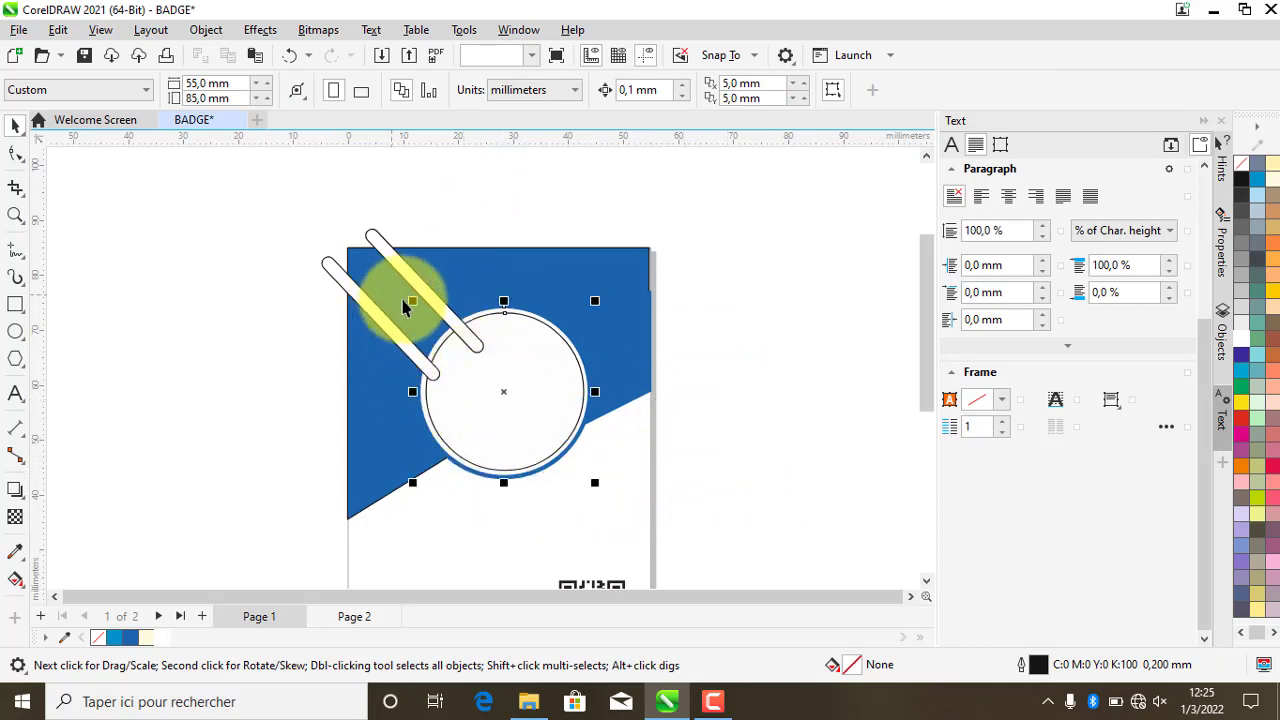
right_click(541, 371)
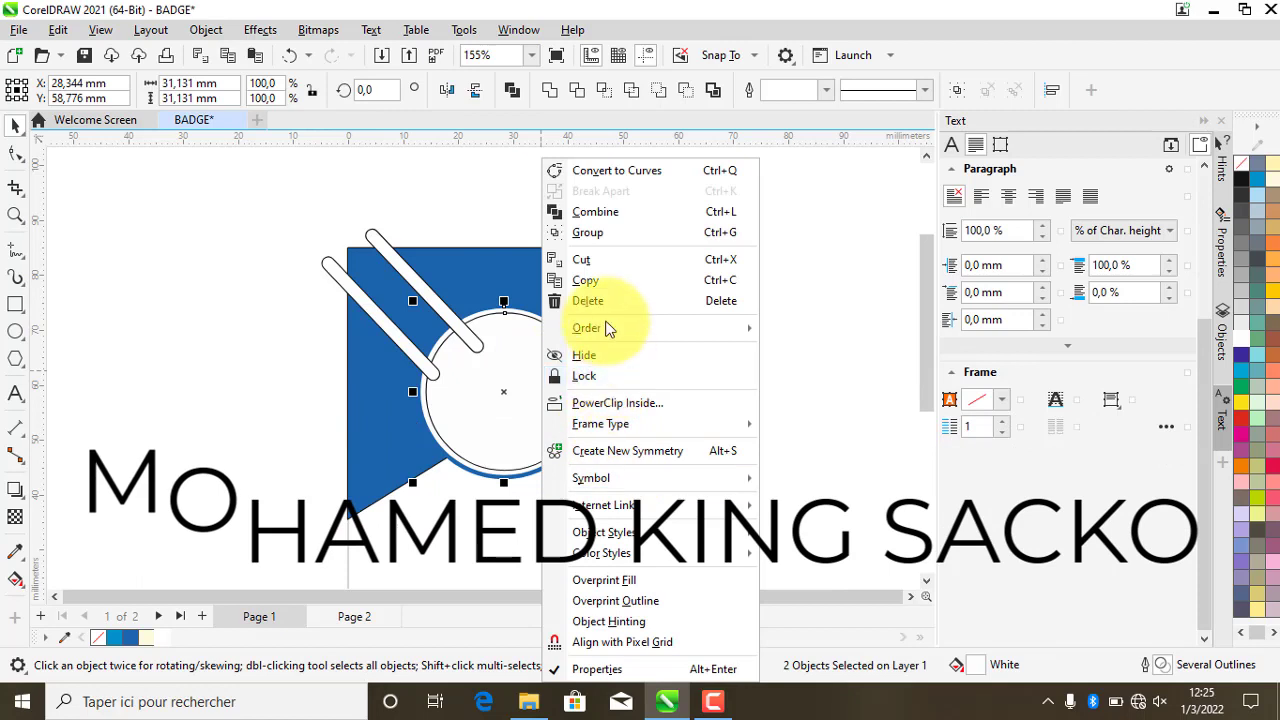
mouse_move(675, 329)
left_click(808, 331)
left_click(735, 365)
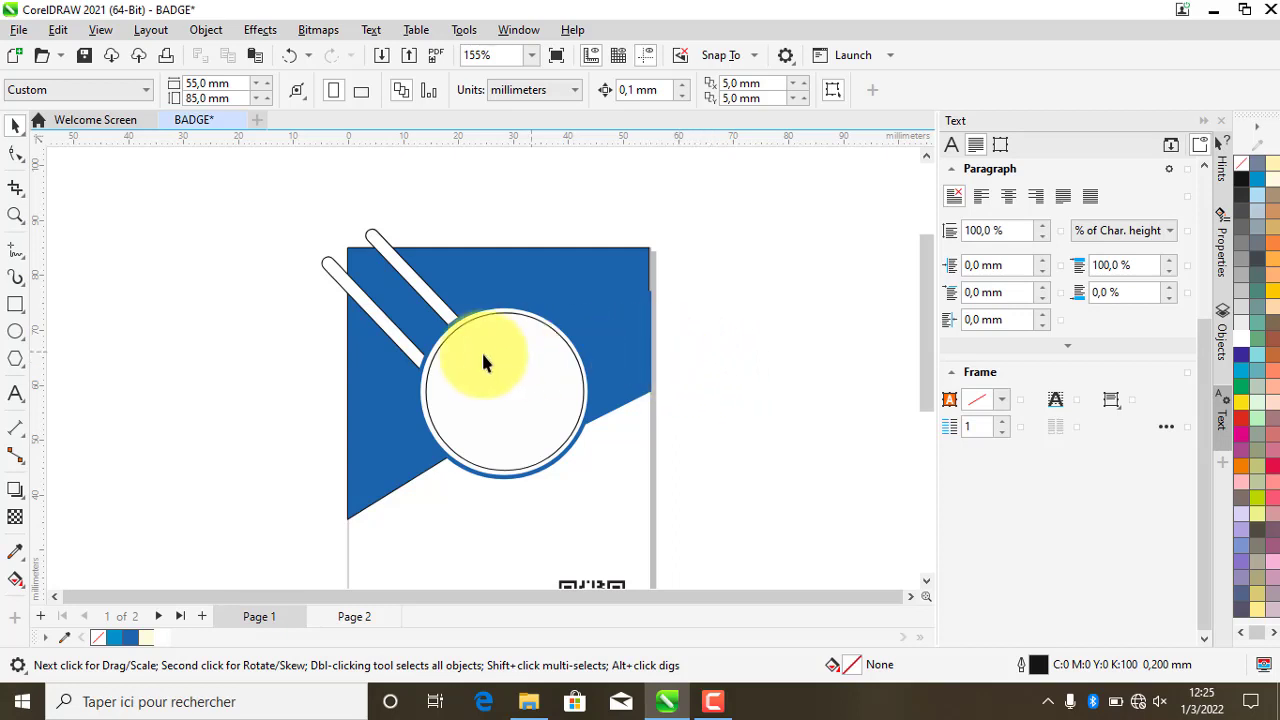
- Switch to the File Explorer window showing the logo folder
scroll(477, 358, "up", 1)
scroll(414, 343, "down", 1)
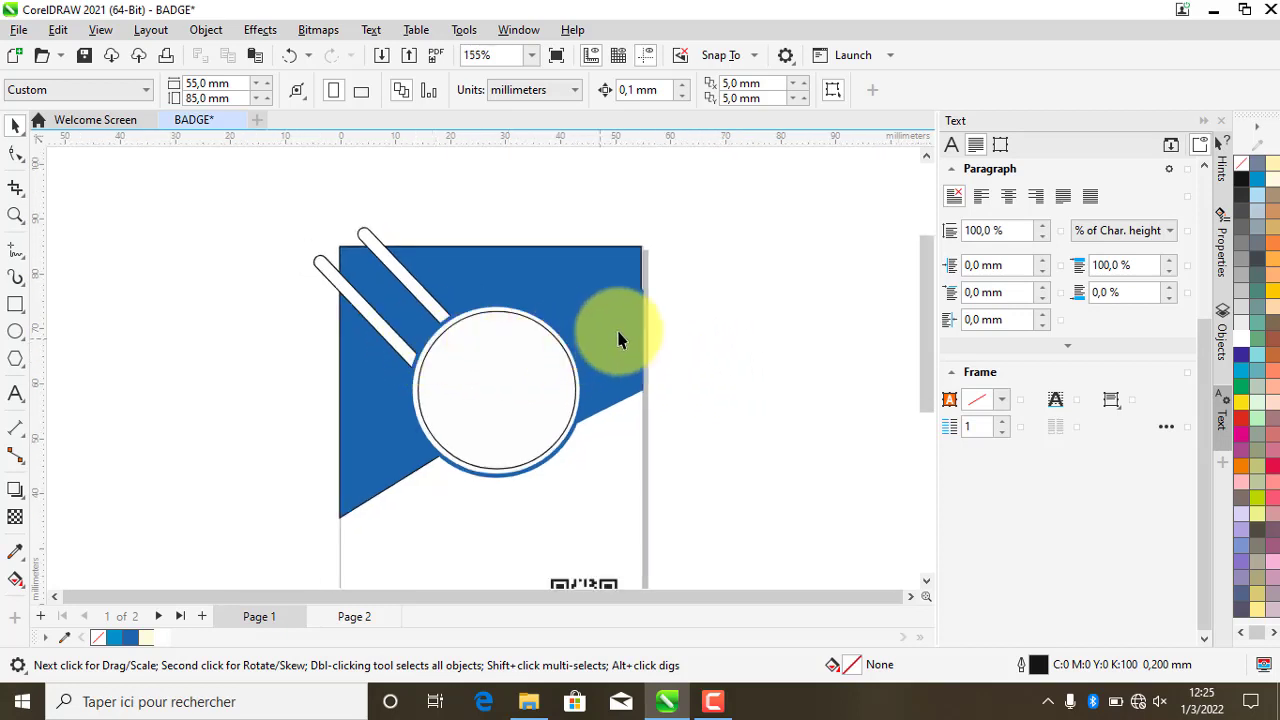
scroll(440, 345, "down", 1)
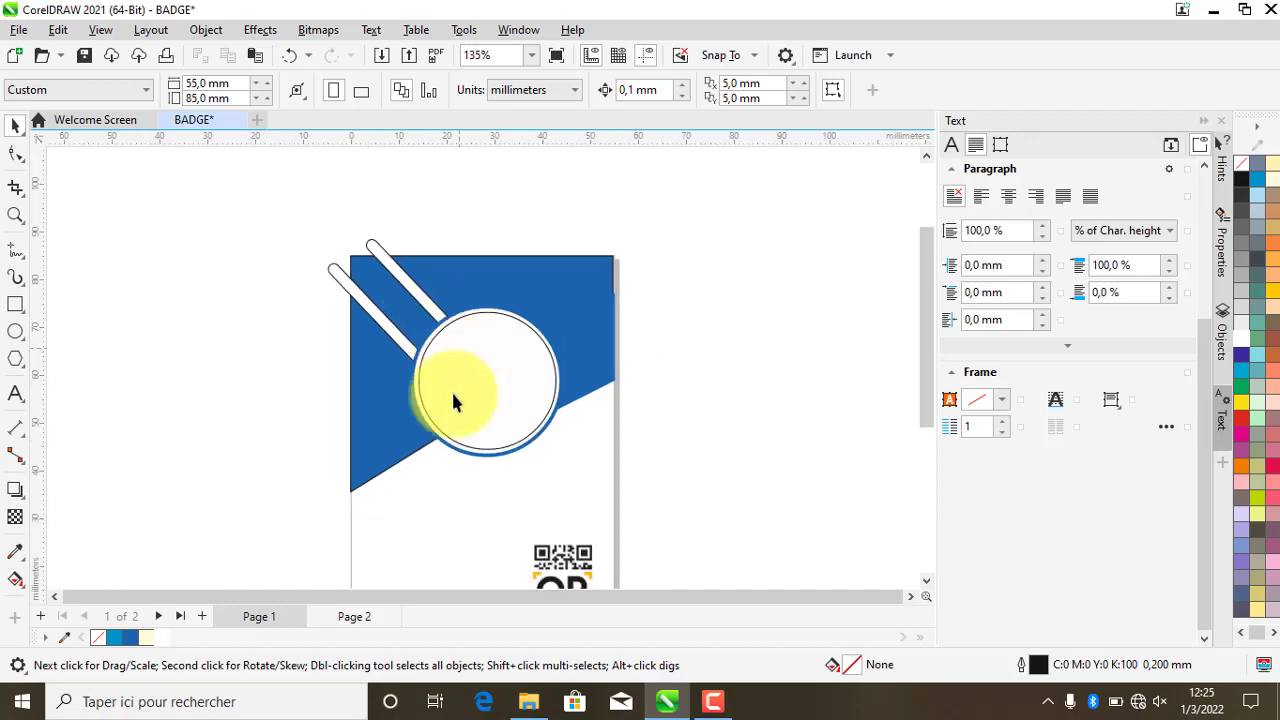
left_click(530, 700)
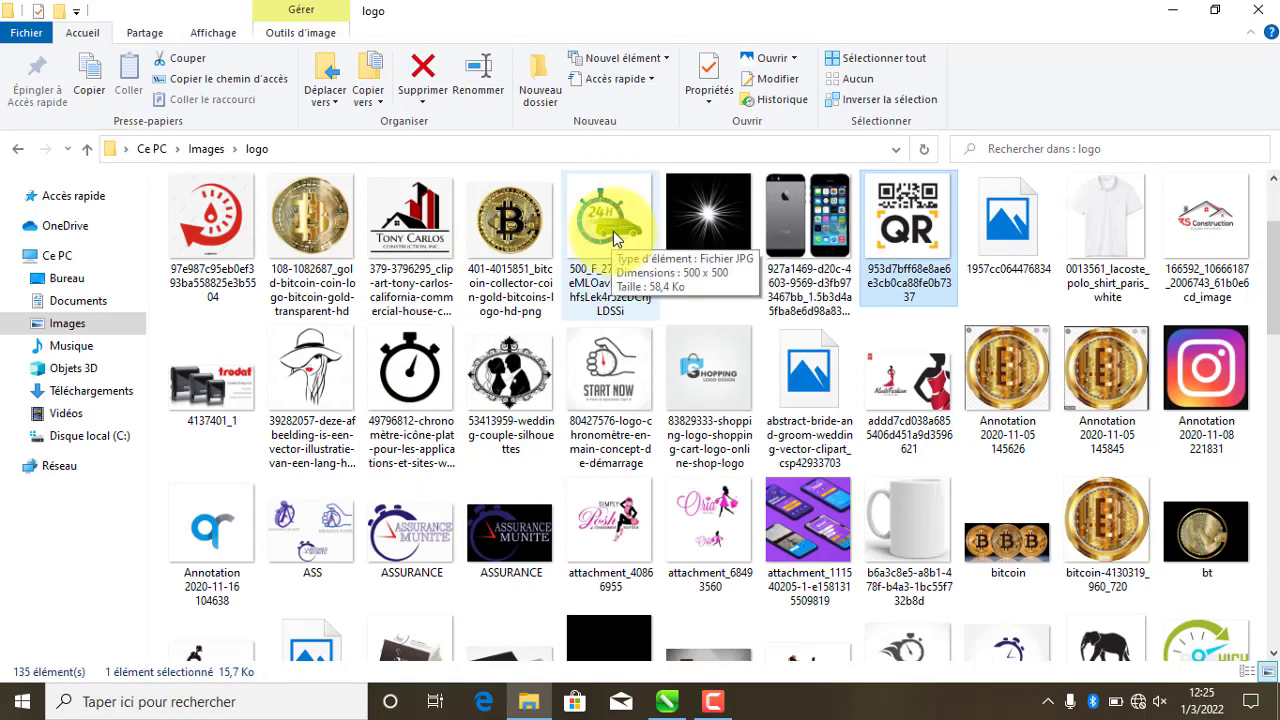
- Go to Images › logo in File Explorer and drag the woman-in-hat JPG onto the badge page
scroll(640, 270, "down", 5)
scroll(846, 371, "up", 3)
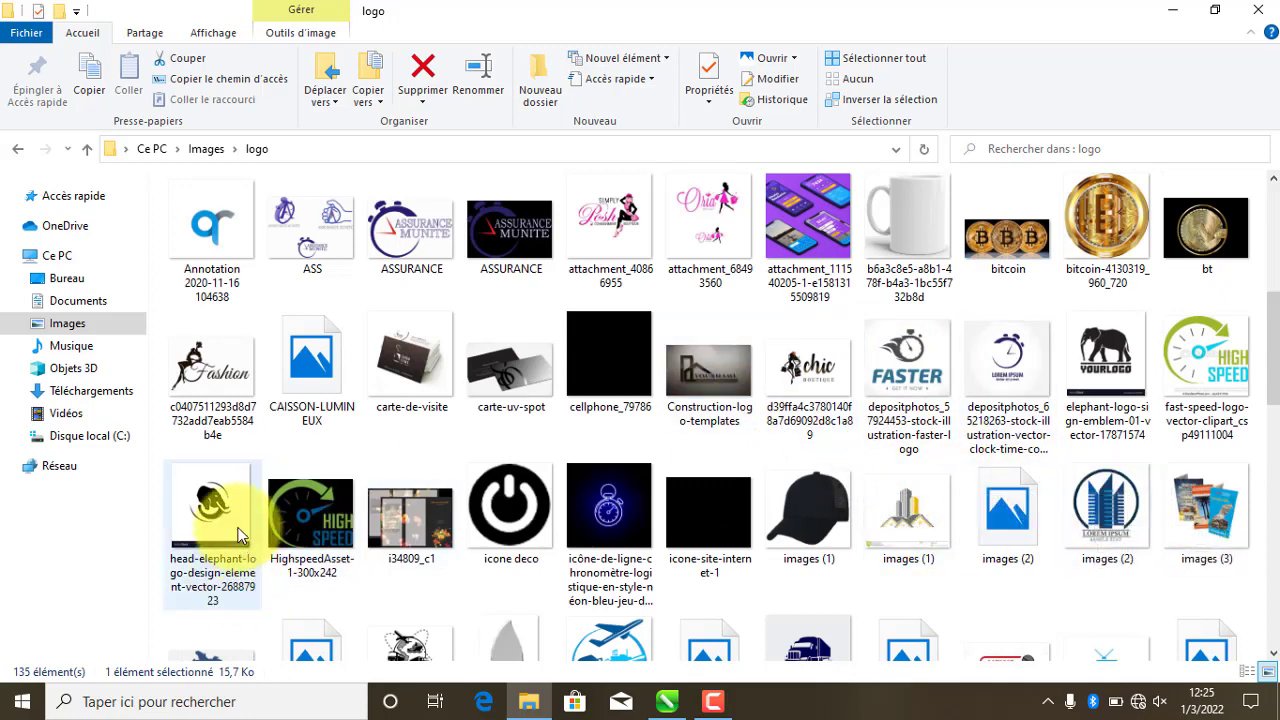
left_click(80, 328)
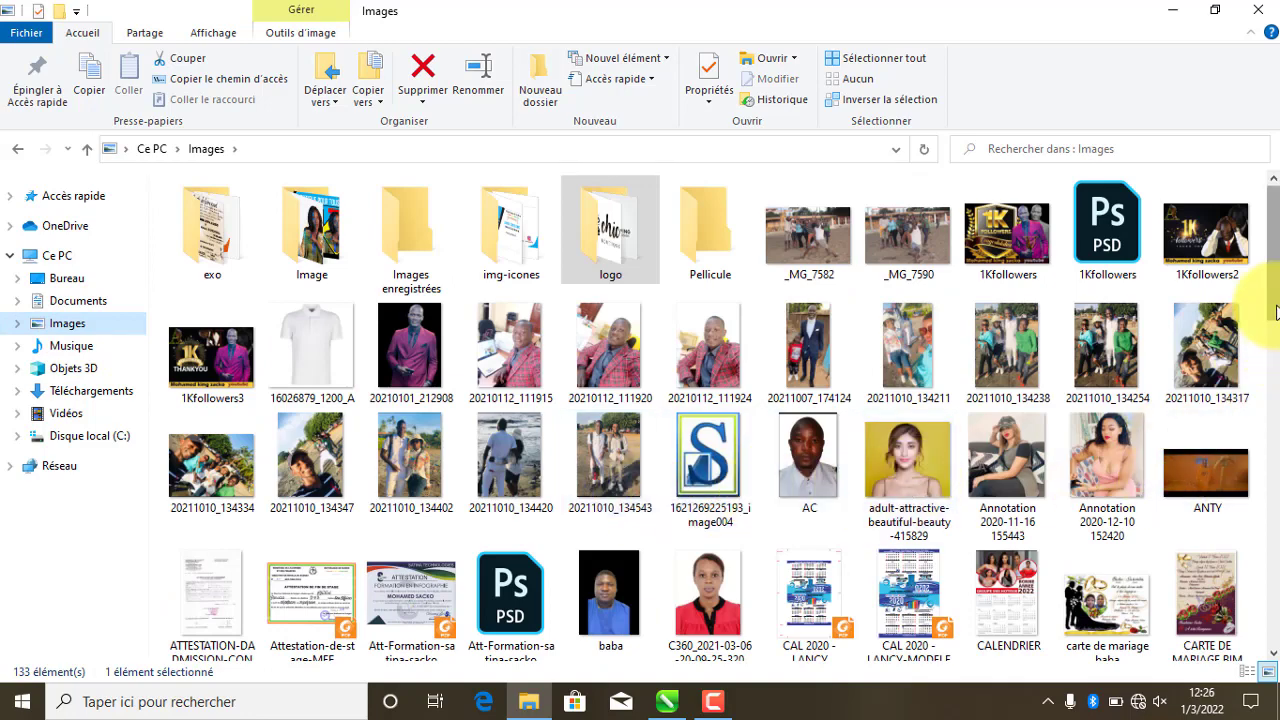
left_click_drag(1272, 310, 1268, 500)
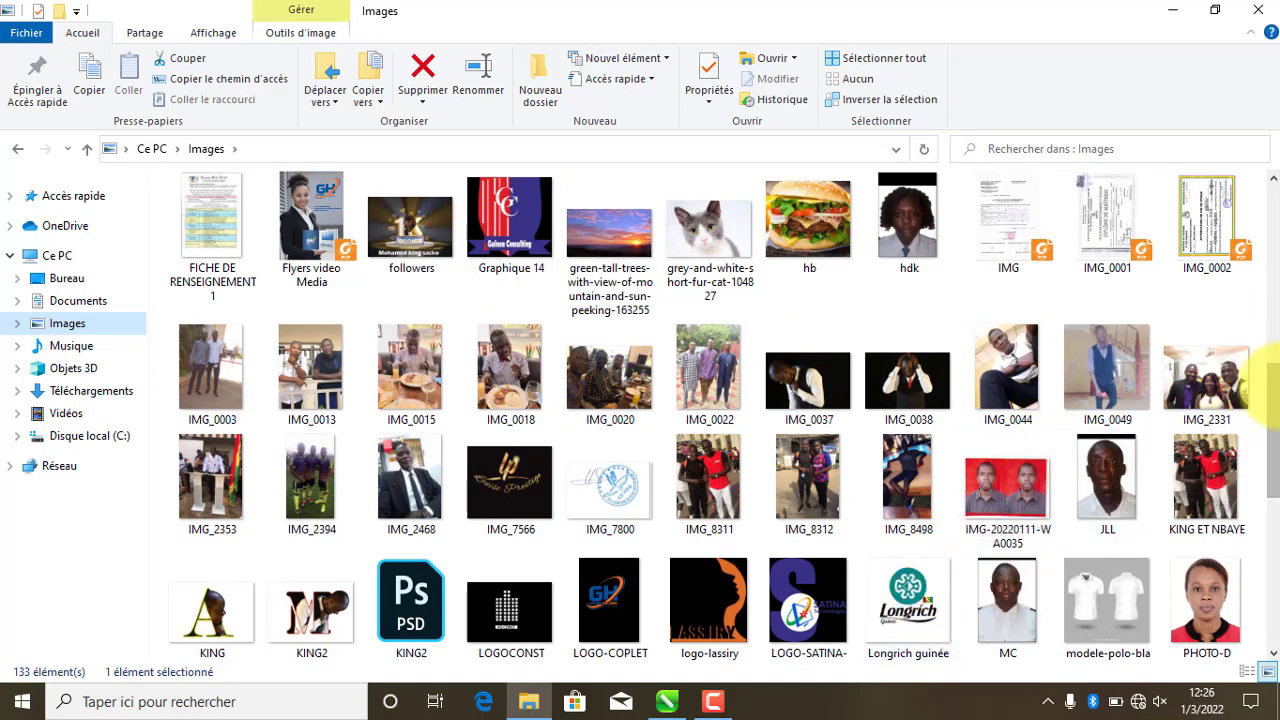
scroll(1268, 425, "down", 1)
left_click_drag(1262, 420, 1234, 215)
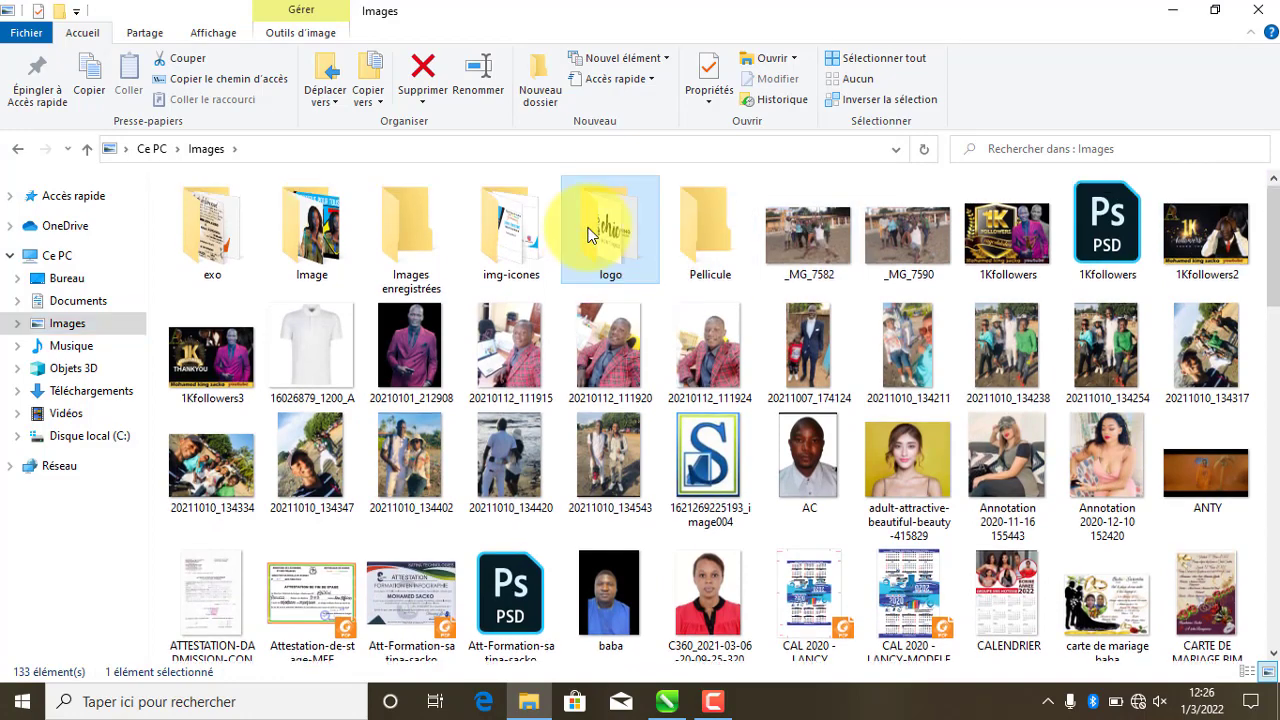
double_click(603, 215)
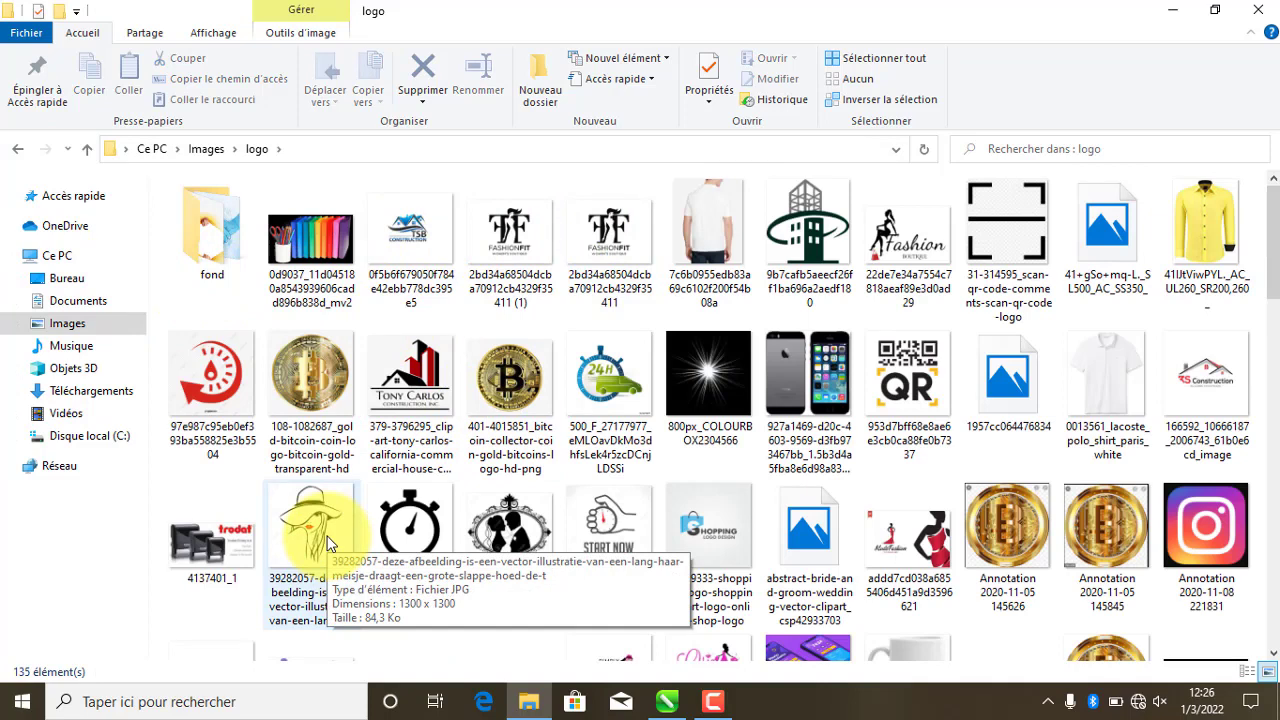
left_click_drag(277, 531, 647, 397)
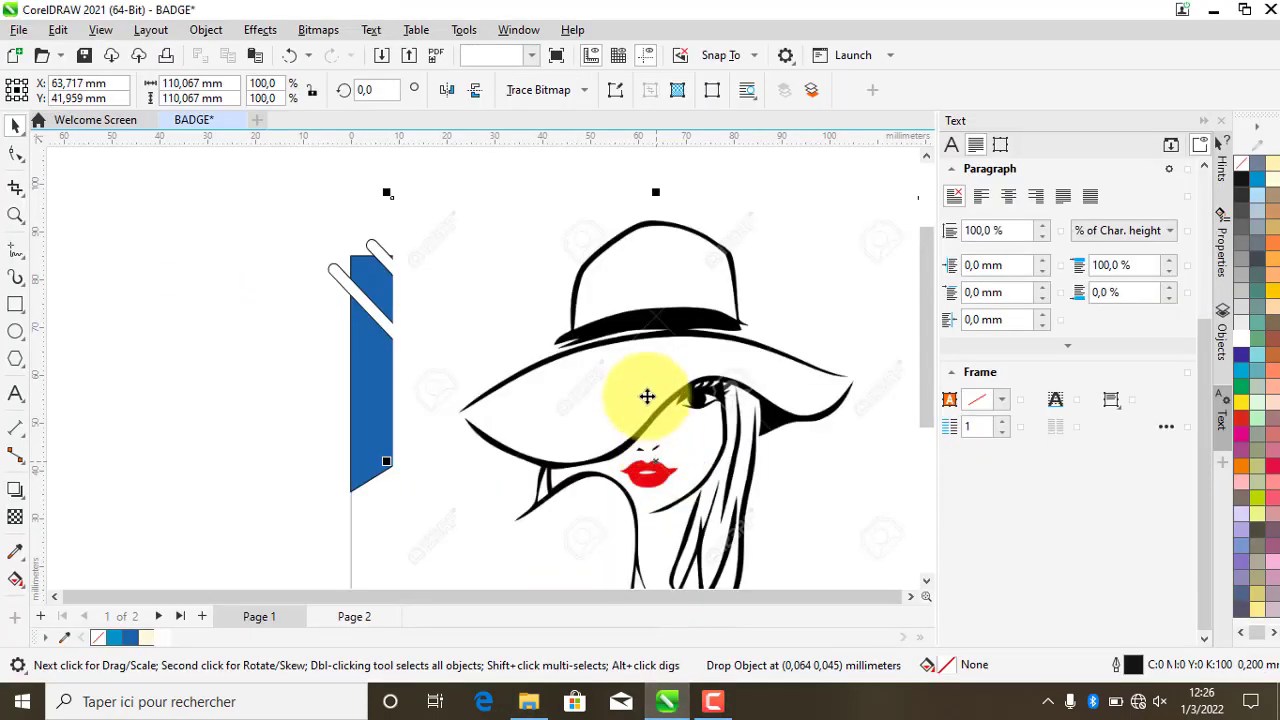
- Scale the woman-in-hat image down to about 46 mm square and move it above-right of the badge
scroll(589, 391, "down", 2)
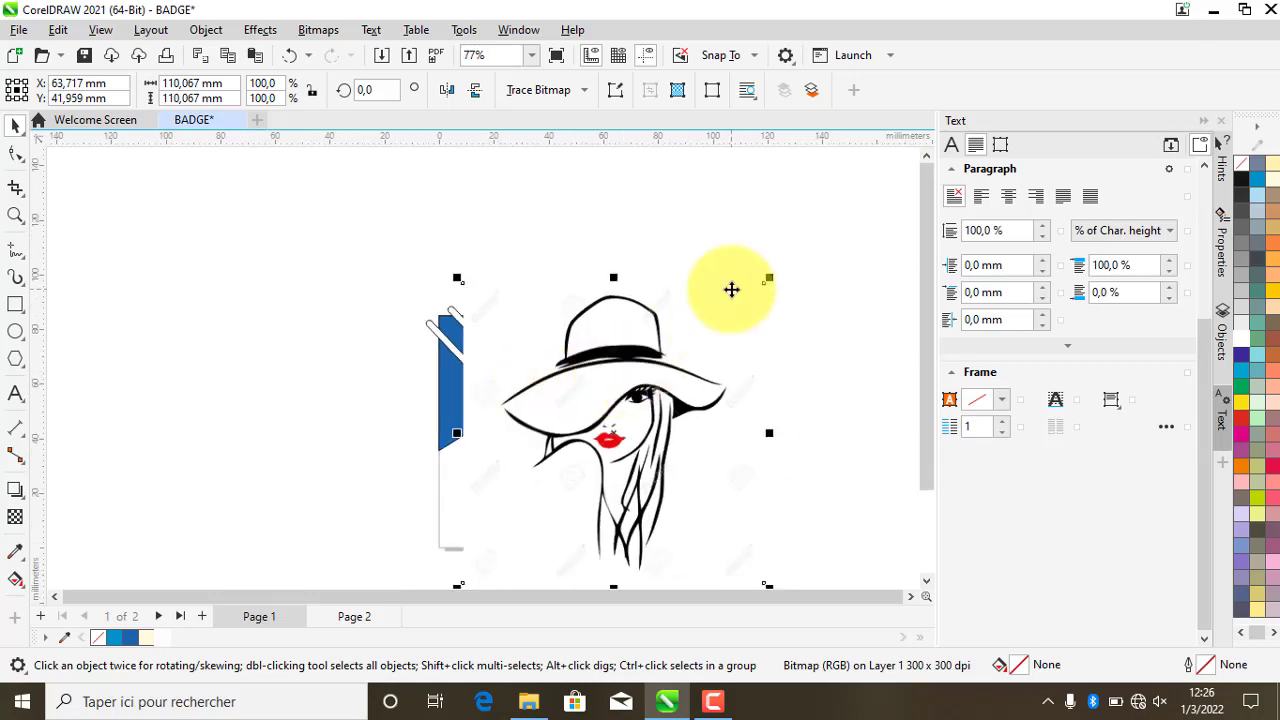
left_click_drag(769, 281, 678, 374)
mouse_move(646, 417)
left_mouse_down()
mouse_move(695, 265)
mouse_move(705, 279)
left_mouse_up()
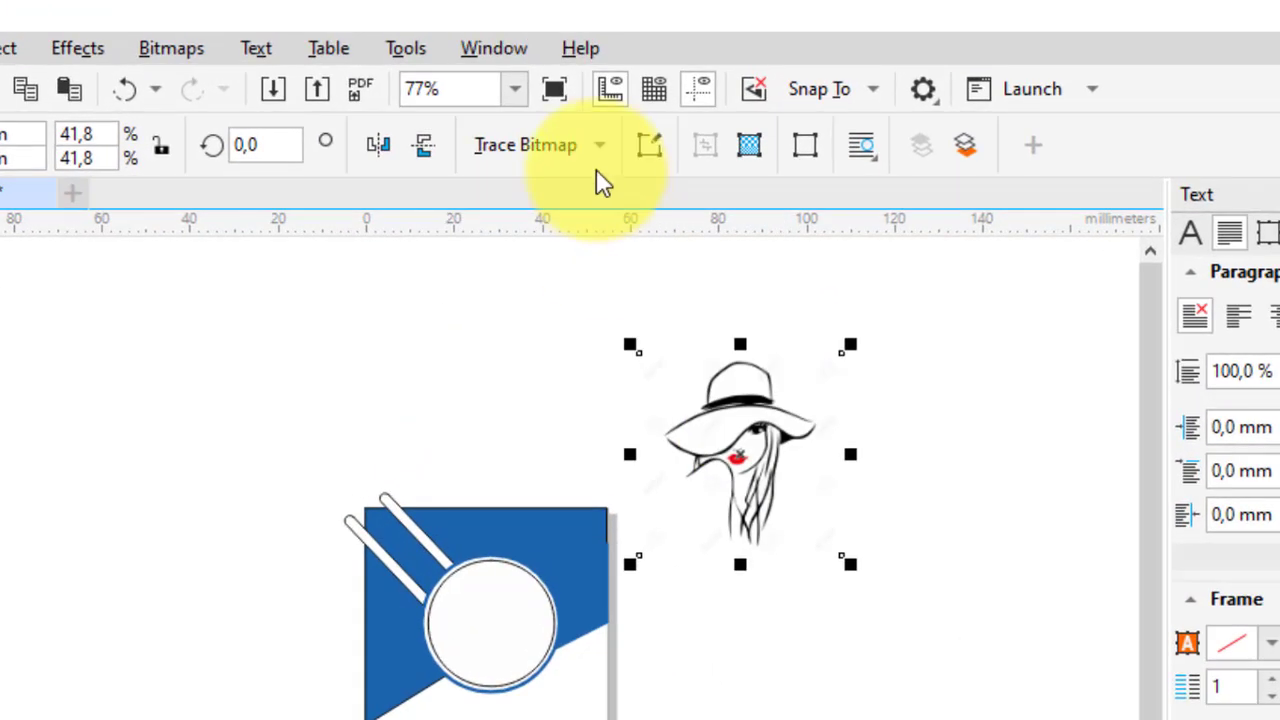
- Trace the image into vectors using Outline Trace > Detailed Logo
left_click(586, 95)
mouse_move(640, 258)
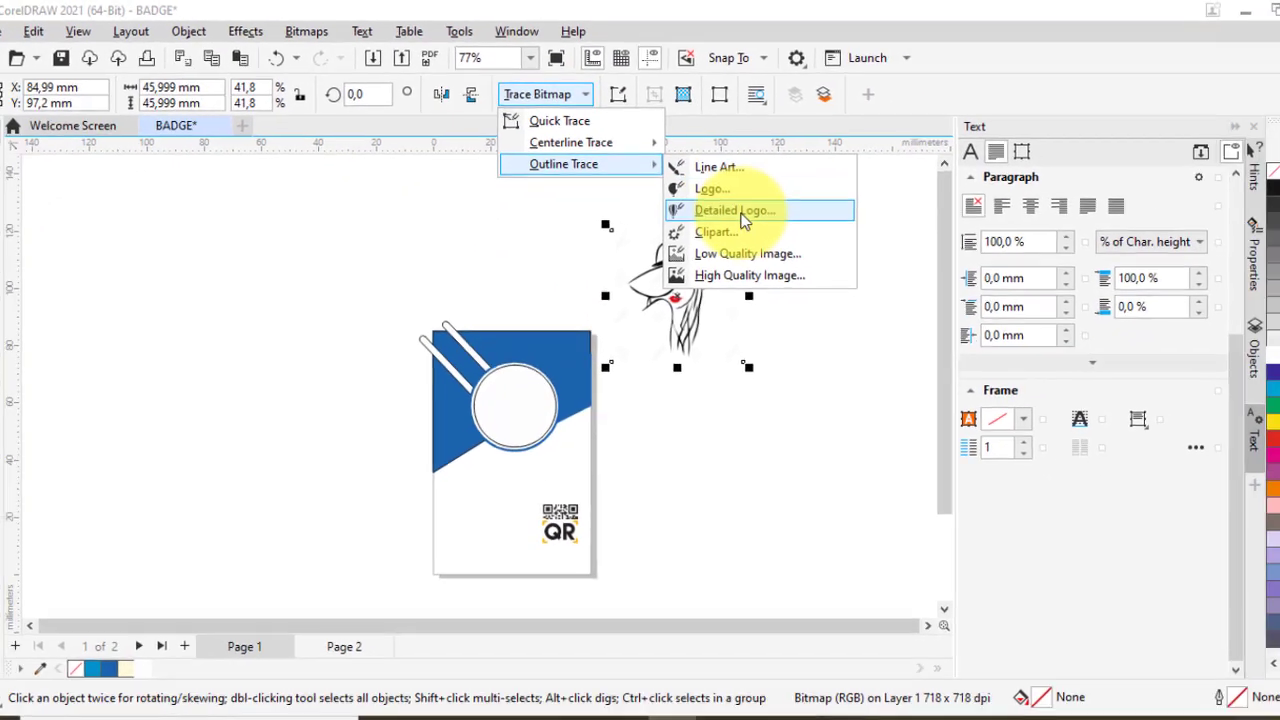
left_click(830, 323)
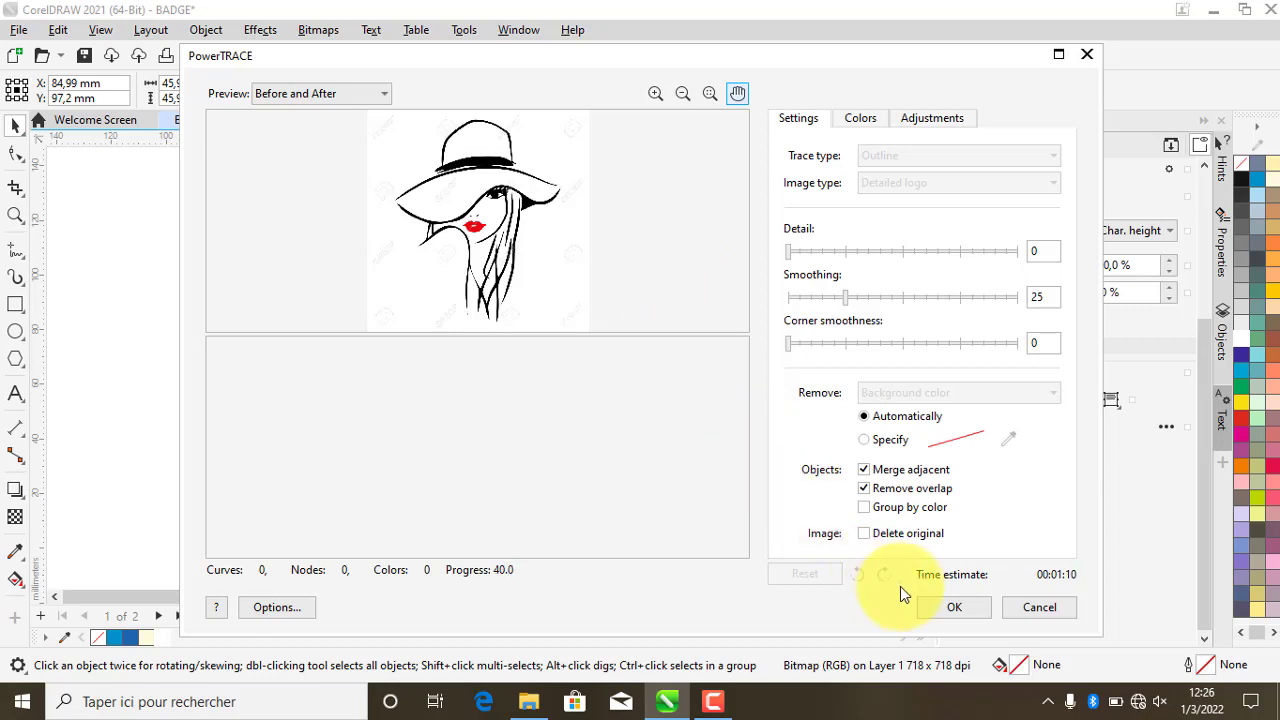
left_click(952, 607)
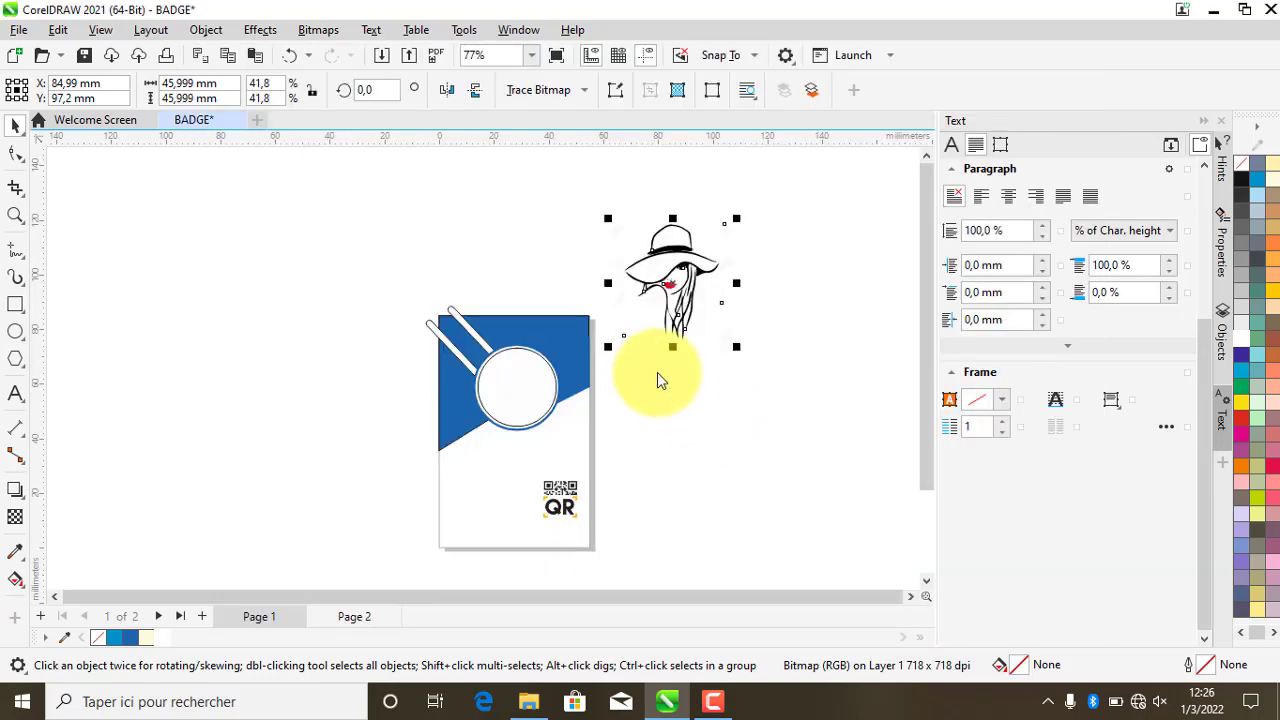
- Move the traced hat-woman onto the badge's blue top-right corner and shrink it to about 41% (15.7 mm)
mouse_move(667, 255)
left_mouse_down()
mouse_move(746, 427)
mouse_move(594, 406)
left_mouse_up()
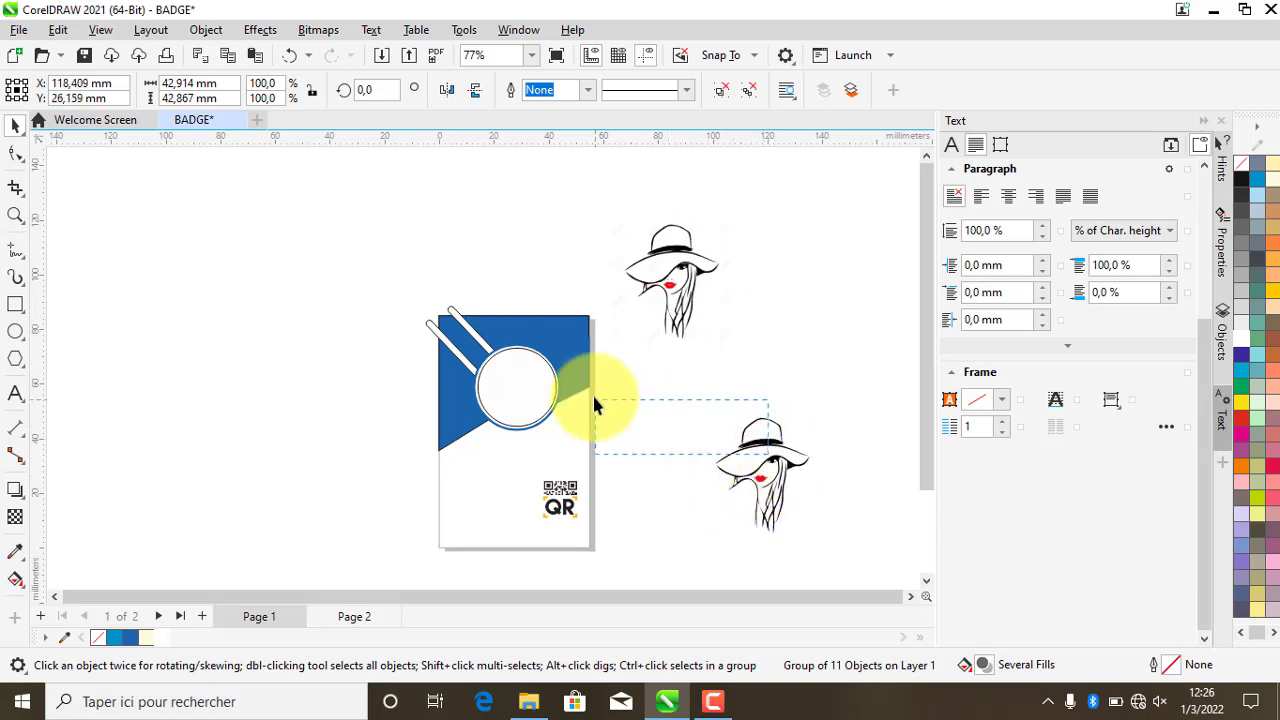
left_click(763, 445)
left_click_drag(766, 457, 585, 368)
scroll(585, 368, "up", 2)
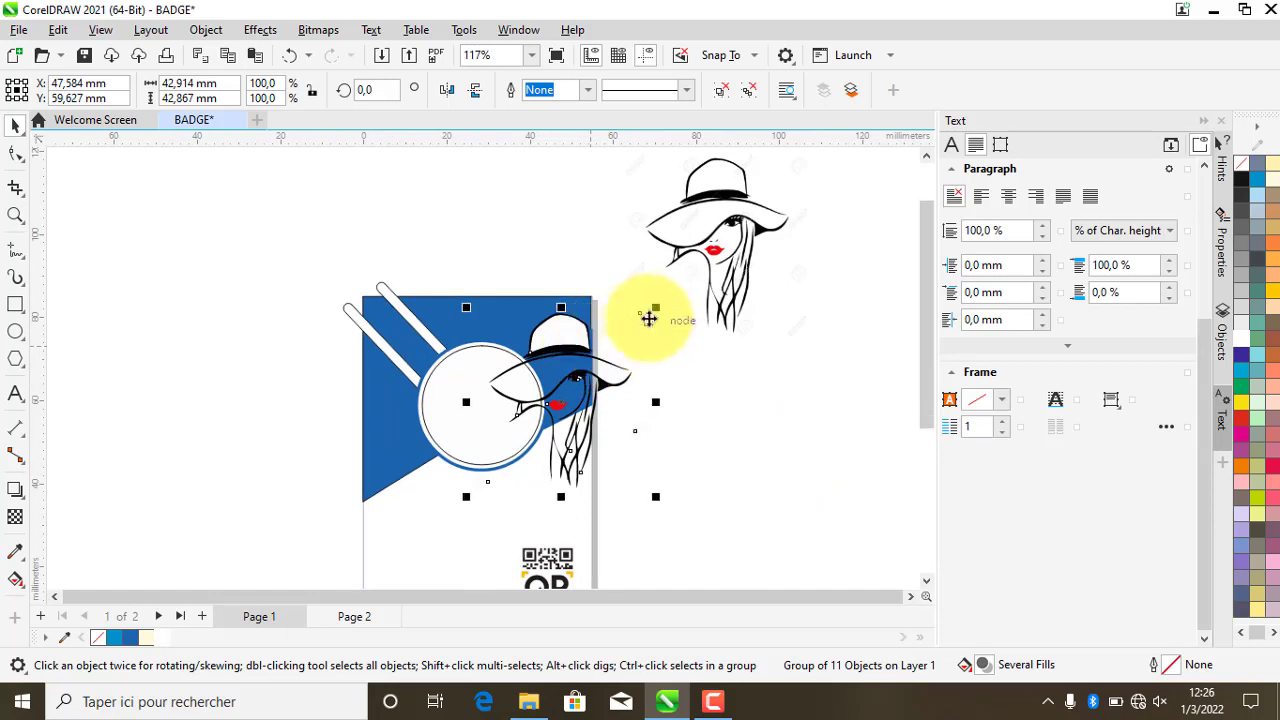
left_click_drag(656, 309, 590, 280)
scroll(581, 397, "up", 2)
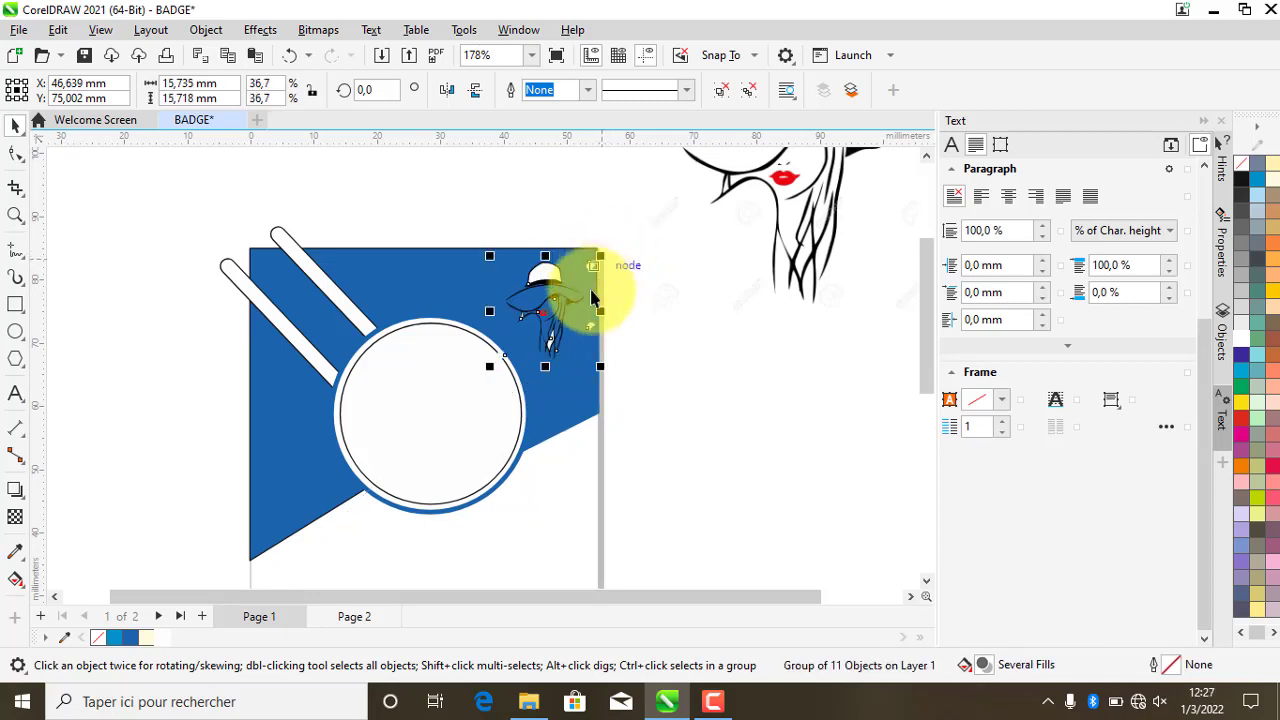
scroll(543, 337, "up", 1)
scroll(543, 310, "up", 1)
scroll(543, 308, "down", 1)
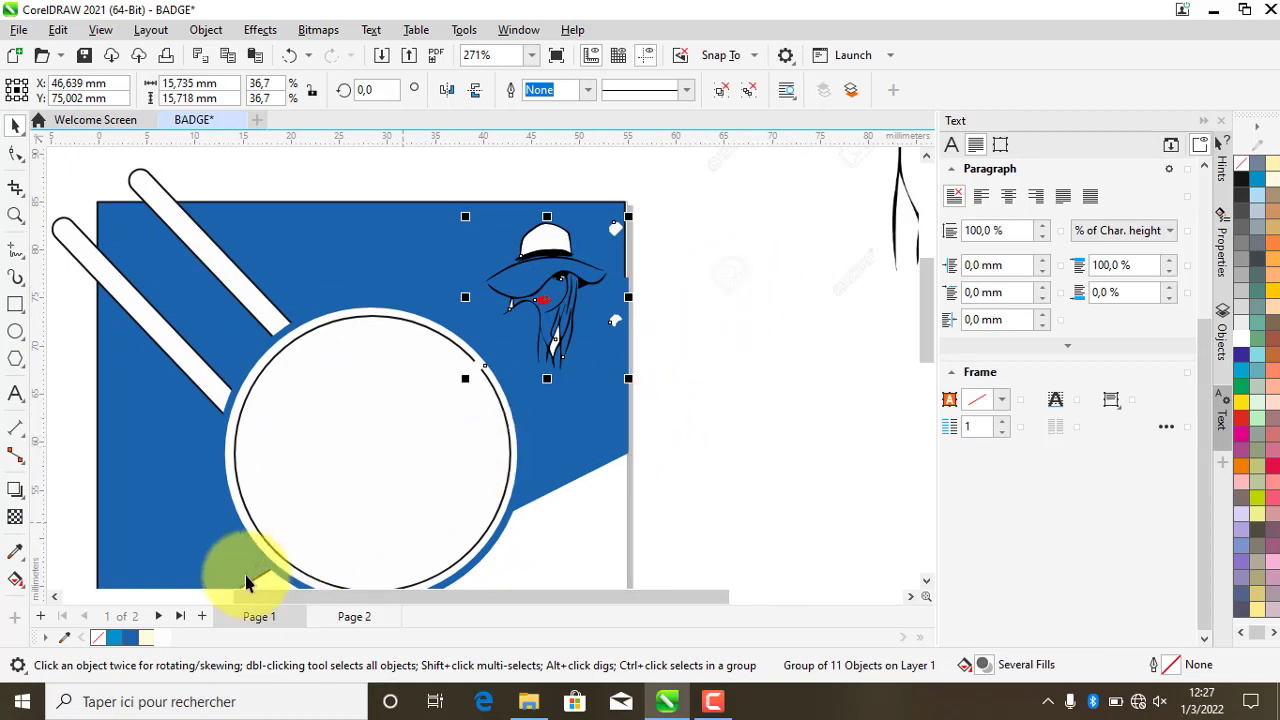
- Set the hat logo's outline colour to pale yellow from the document palette
right_click(116, 638)
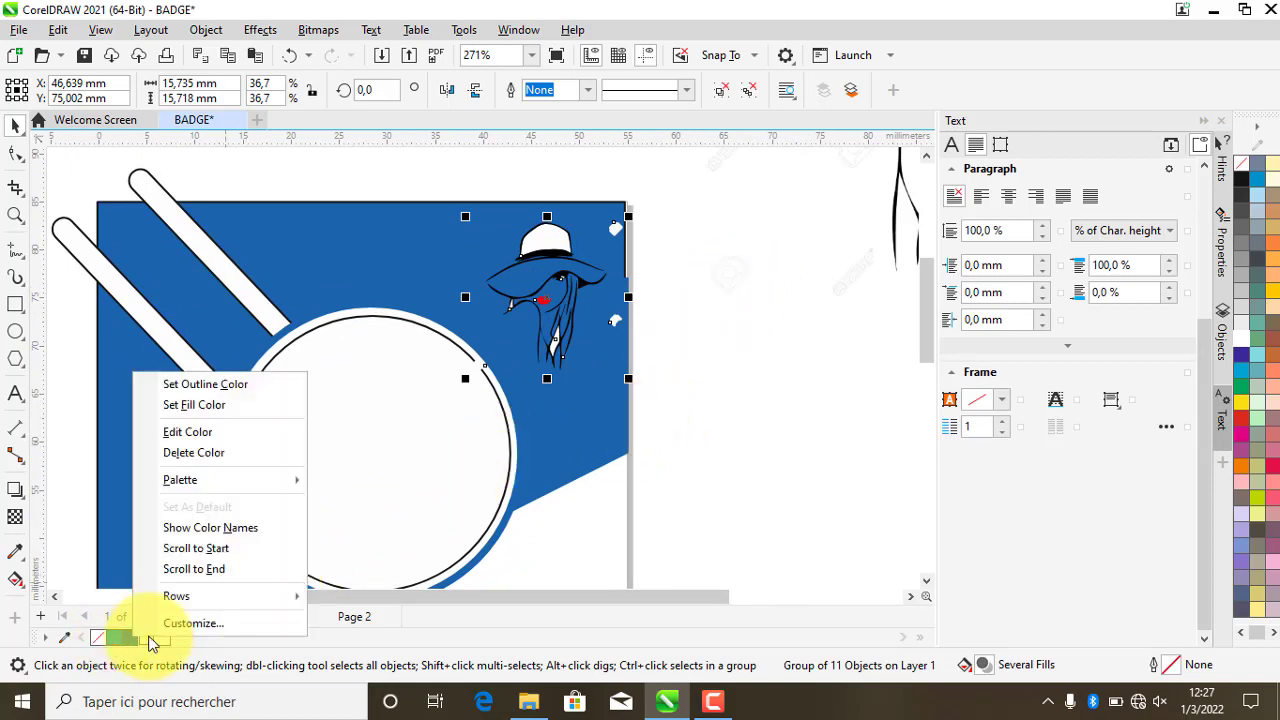
left_click(205, 384)
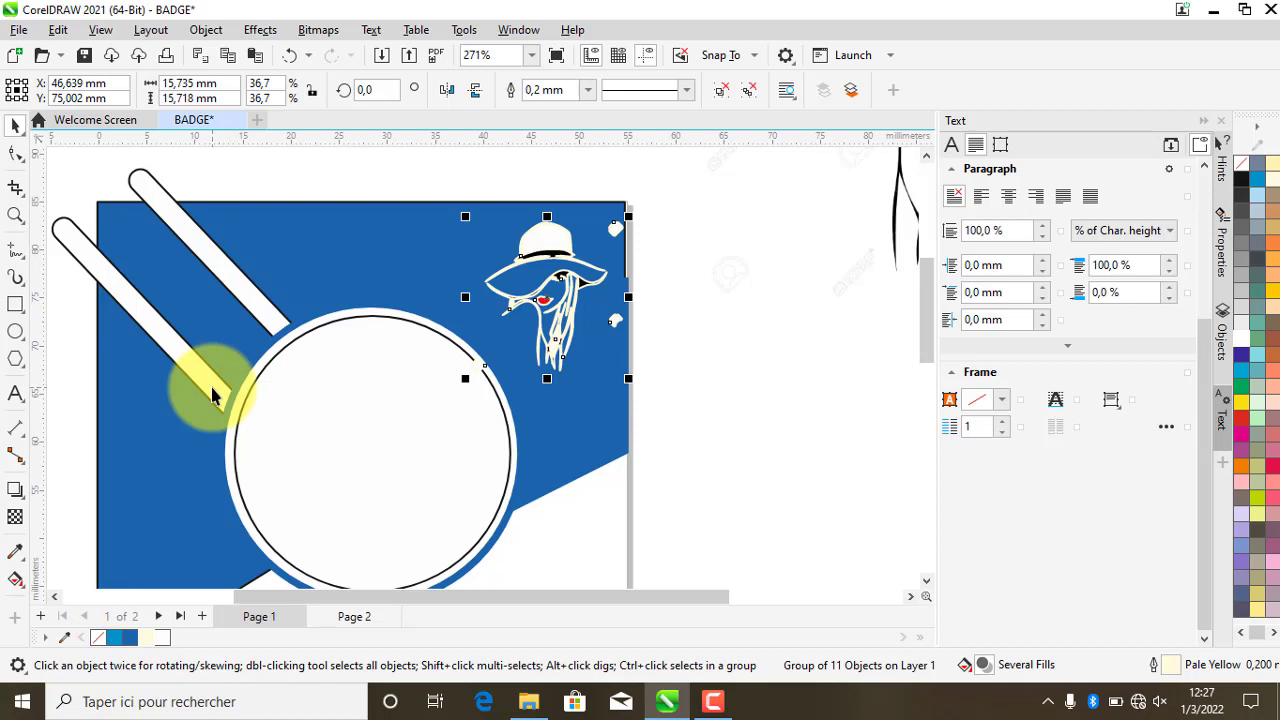
left_click(748, 355)
scroll(680, 374, "down", 1)
scroll(682, 381, "down", 2)
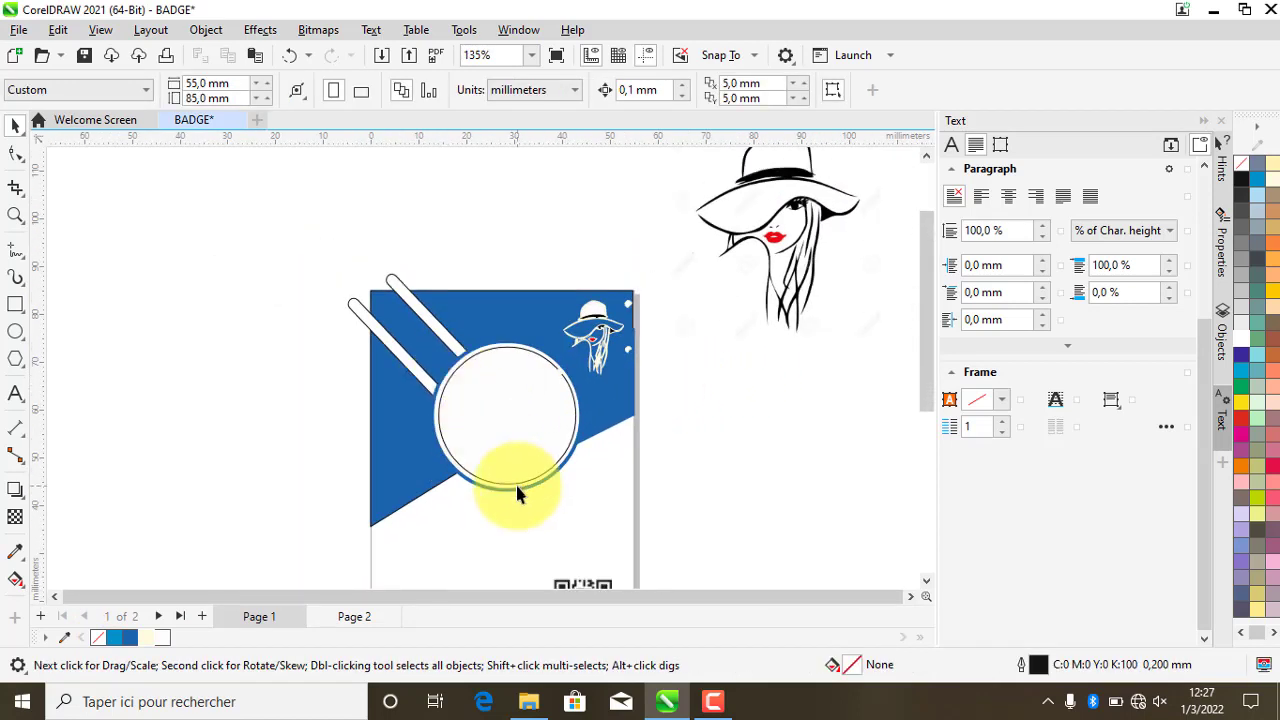
- Type the holder's full name as a text line below the photo circle
scroll(520, 491, "up", 1)
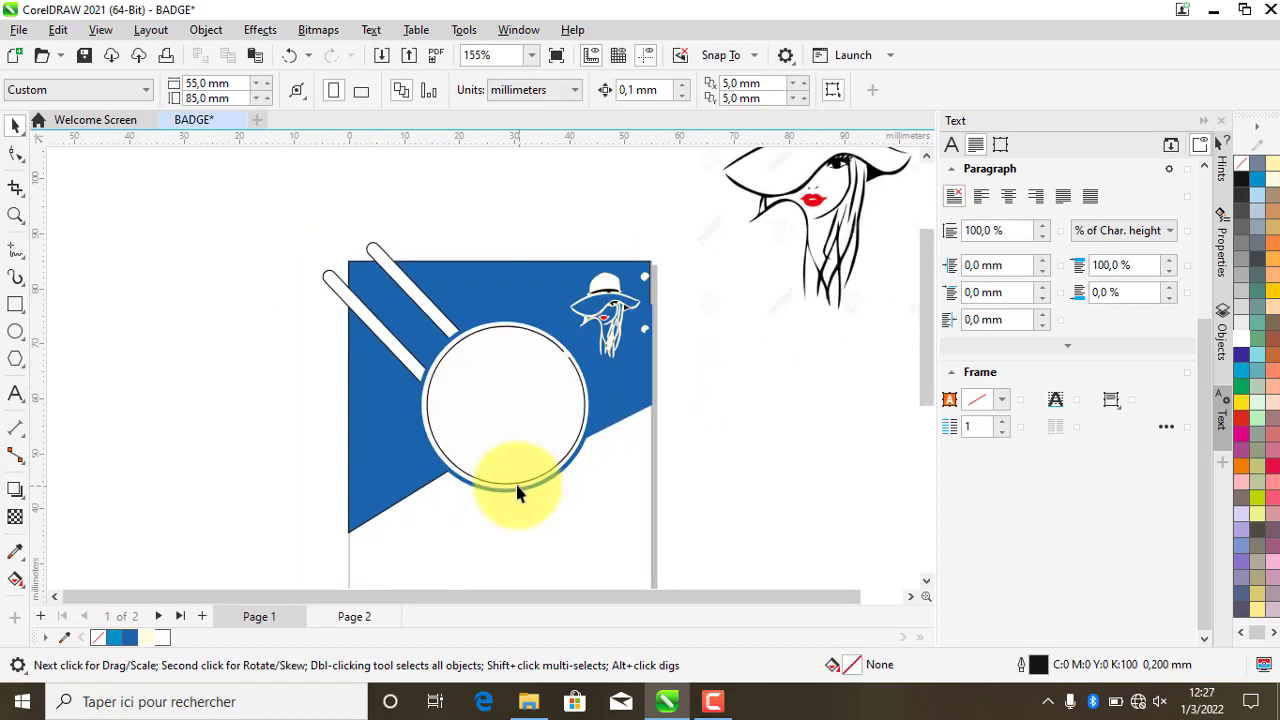
left_click(15, 393)
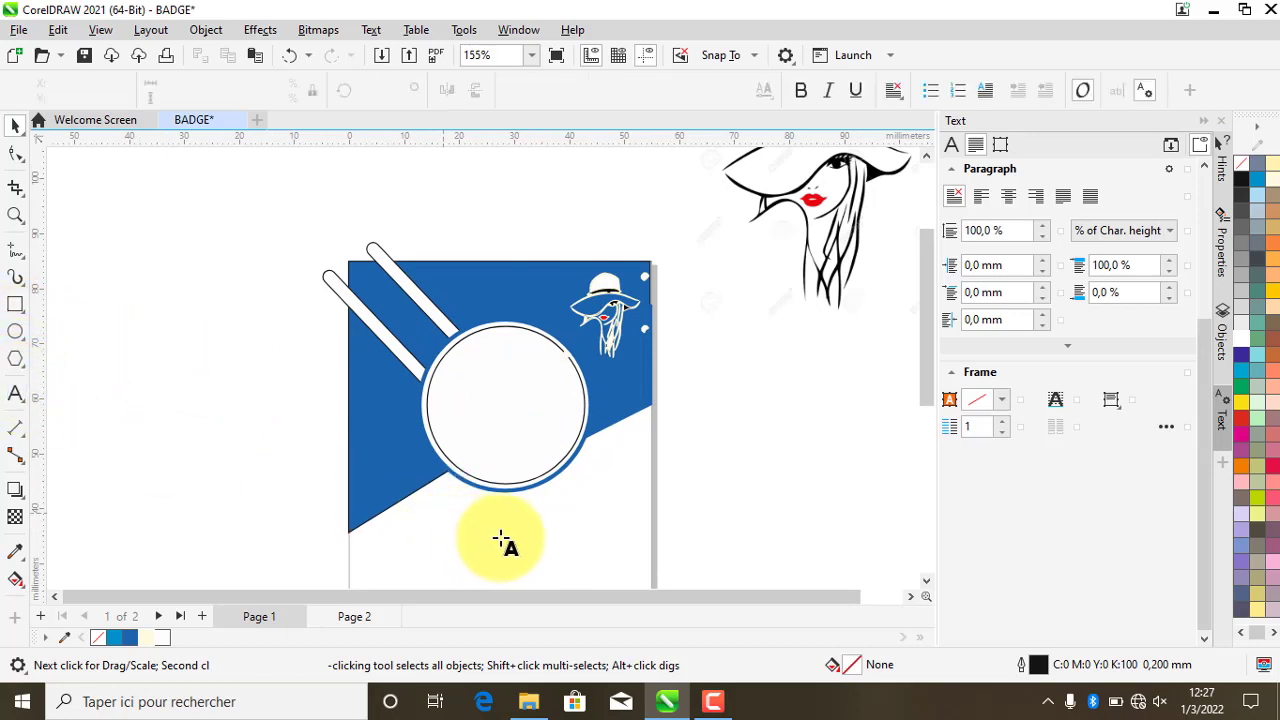
left_click(440, 530)
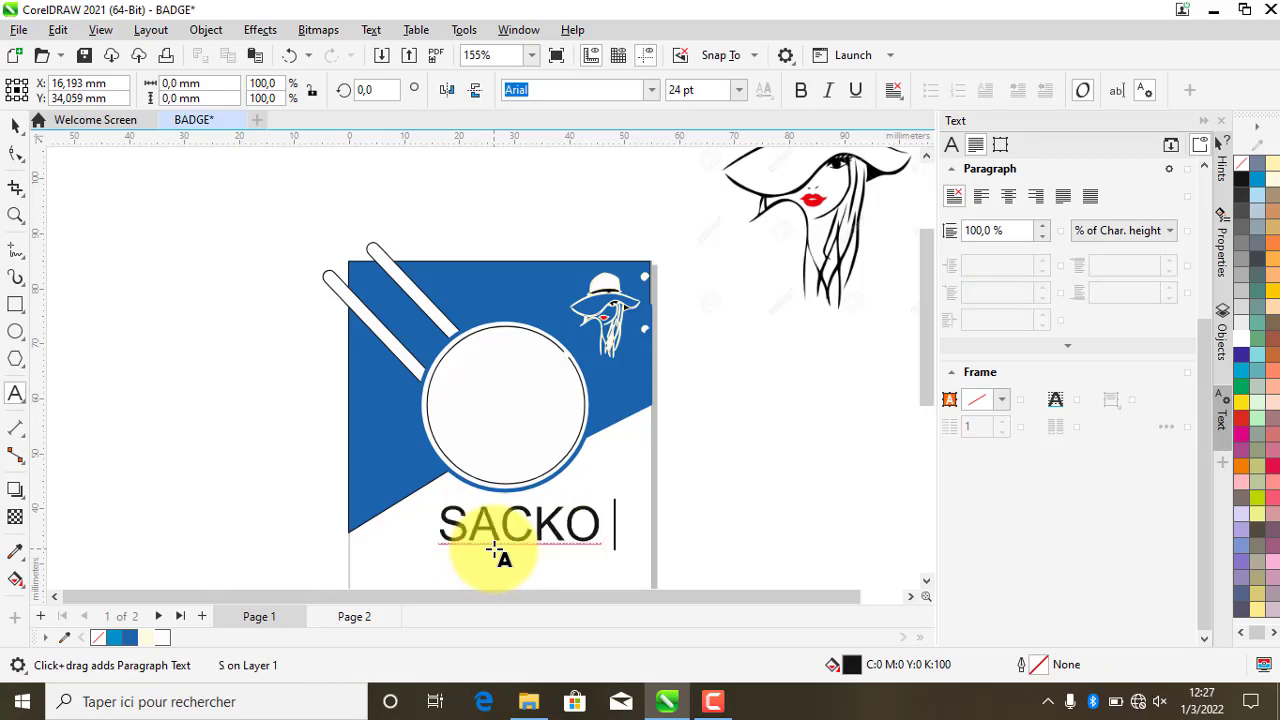
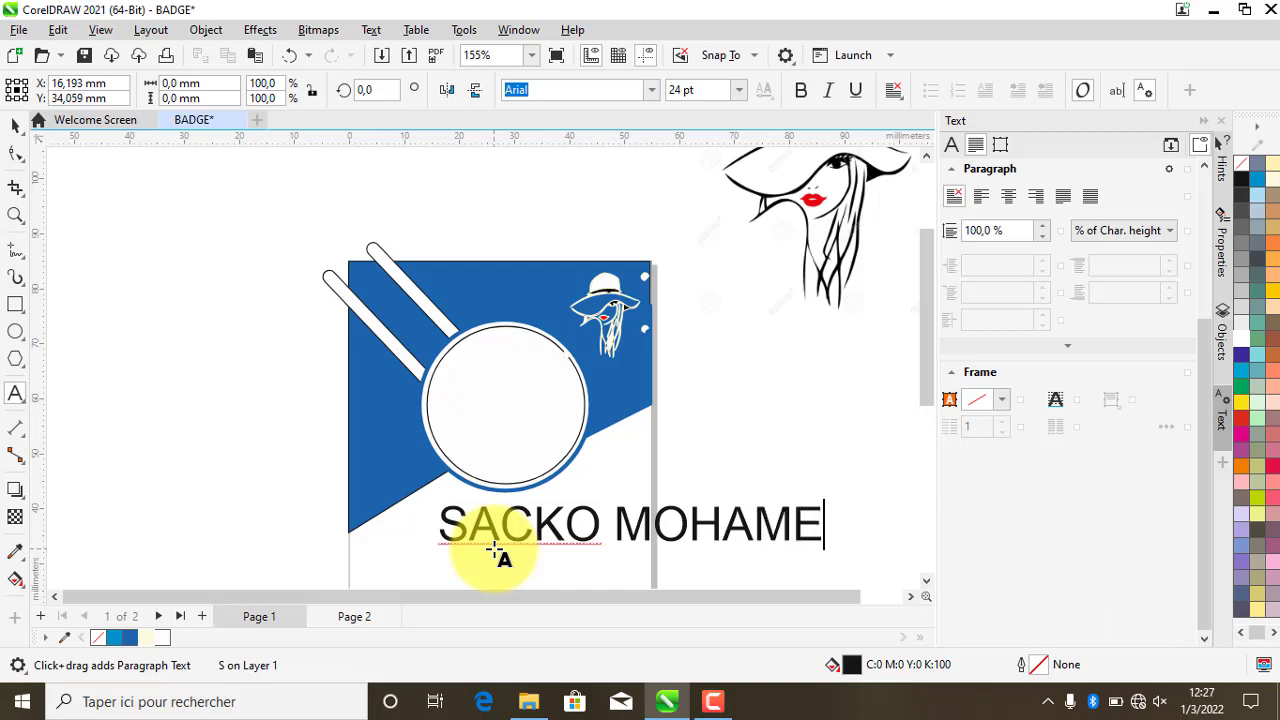
left_click(15, 125)
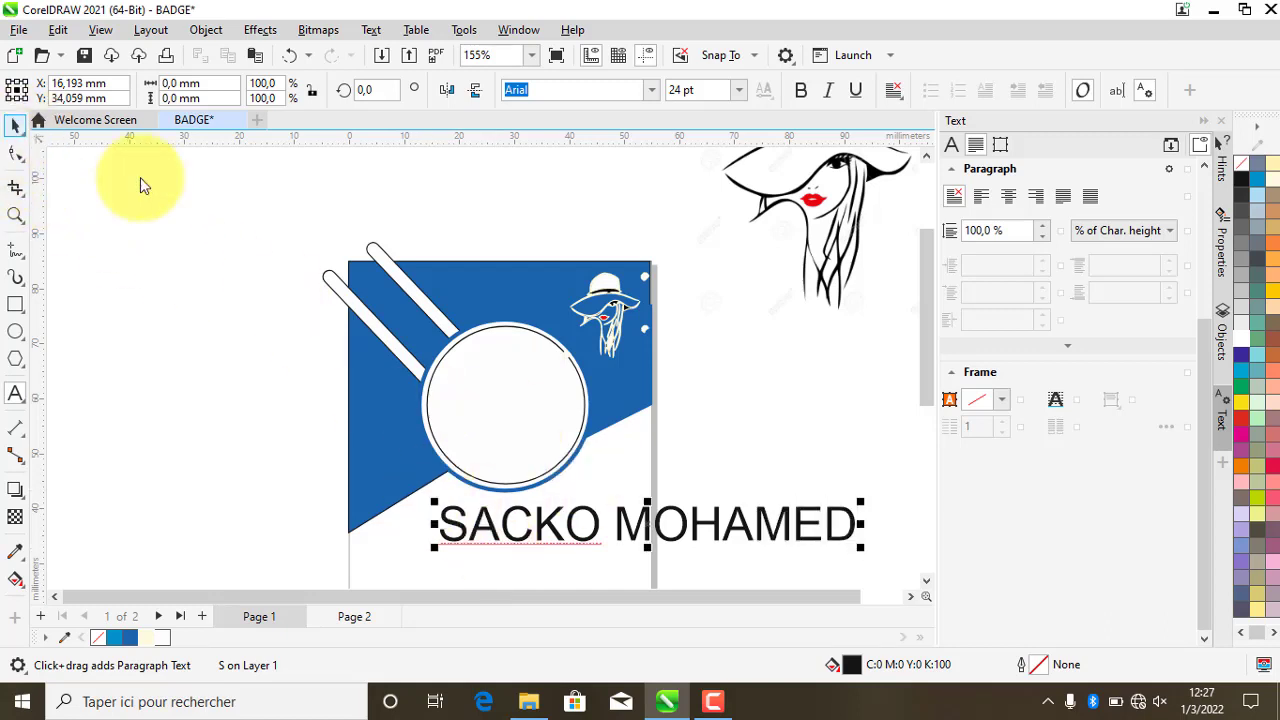
- Resize the name to 11 pt, centre it under the circle, and place a duplicate line beneath it
scroll(310, 240, "down", 2)
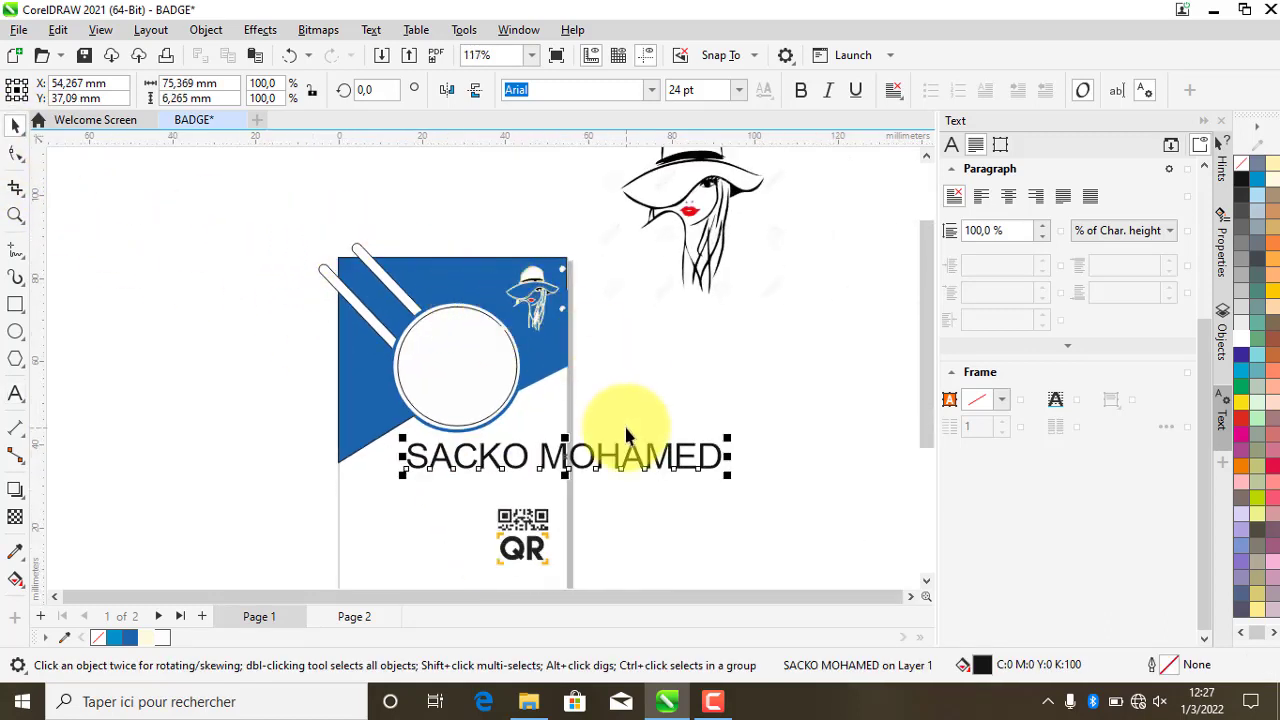
left_click_drag(729, 441, 632, 458)
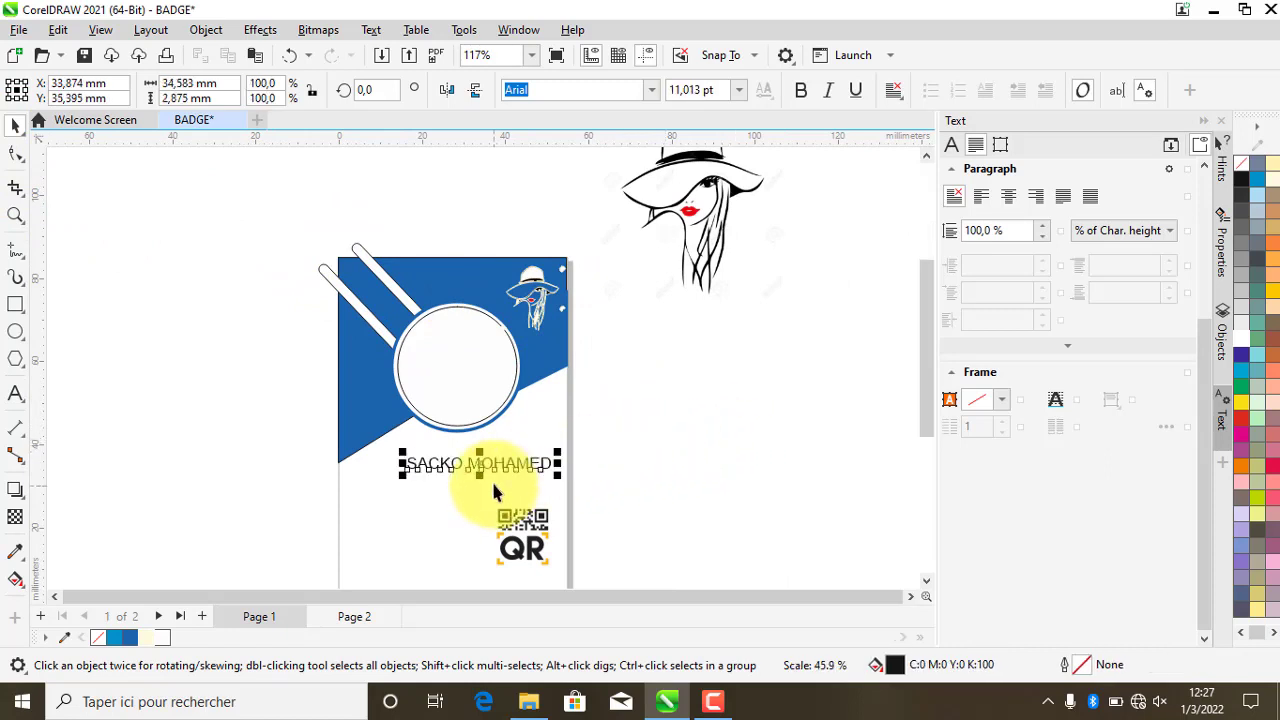
scroll(491, 479, "up", 3)
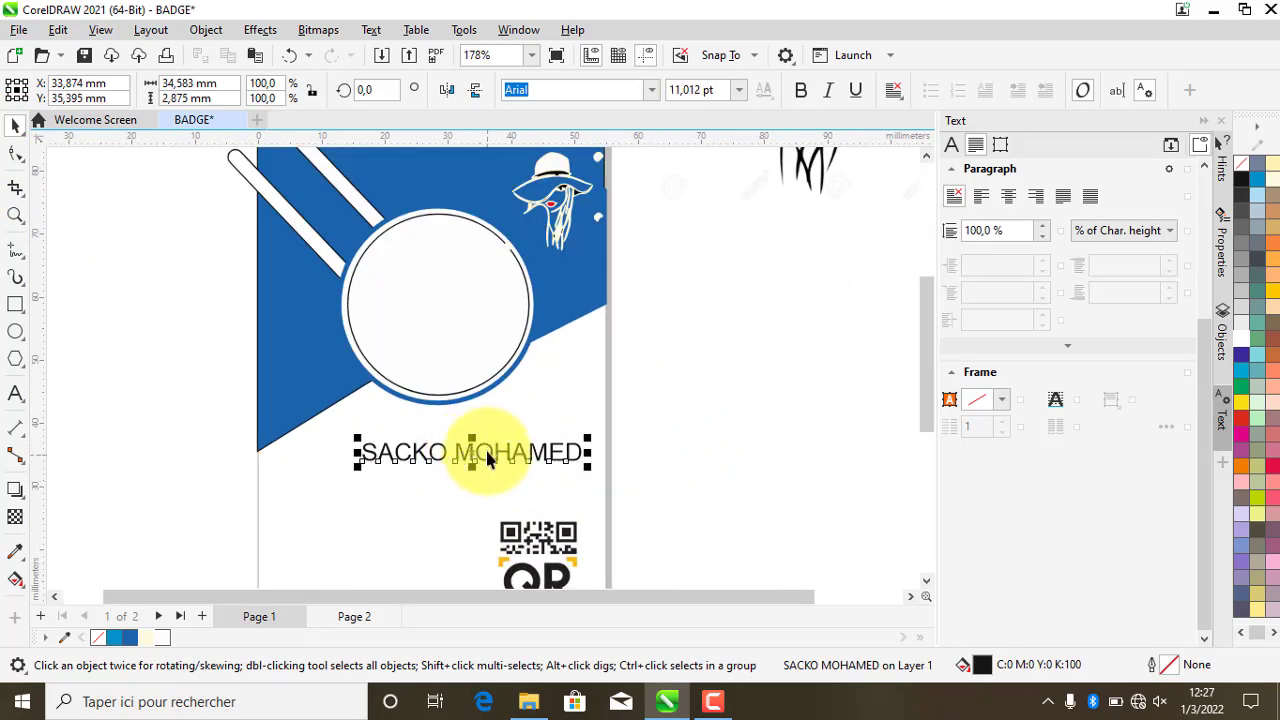
left_click_drag(472, 452, 437, 441)
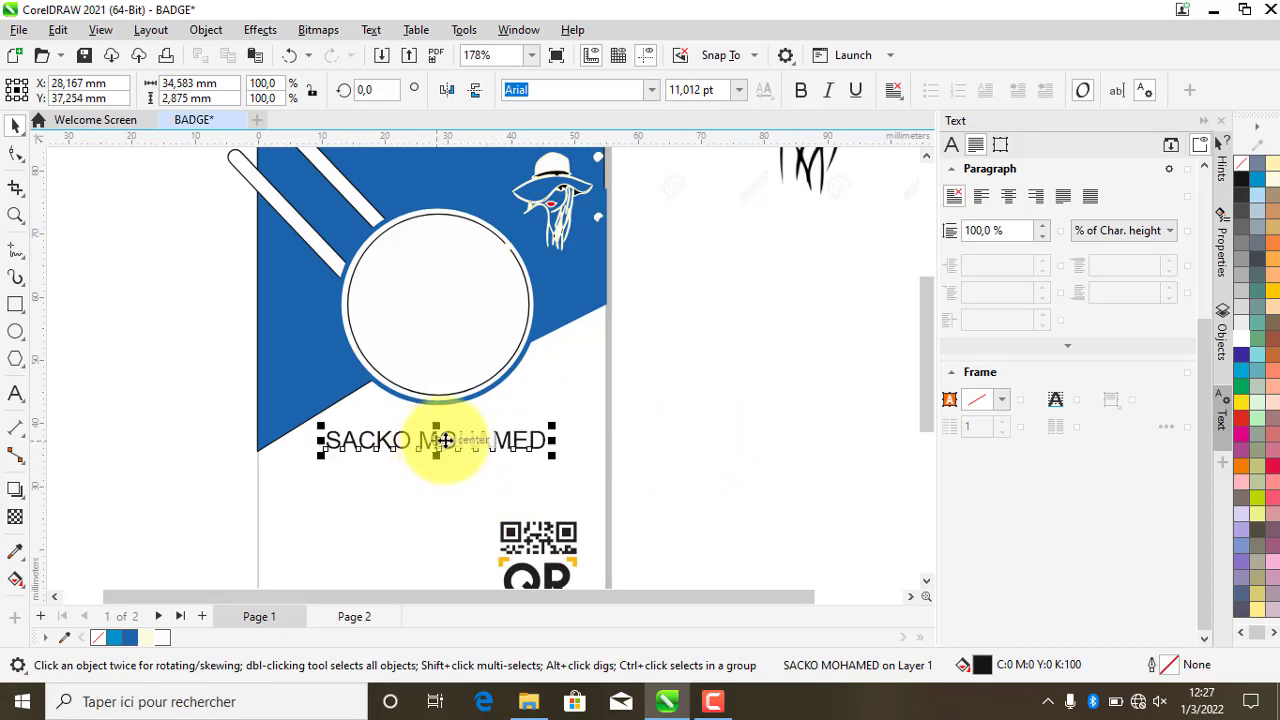
key("ctrl+d")
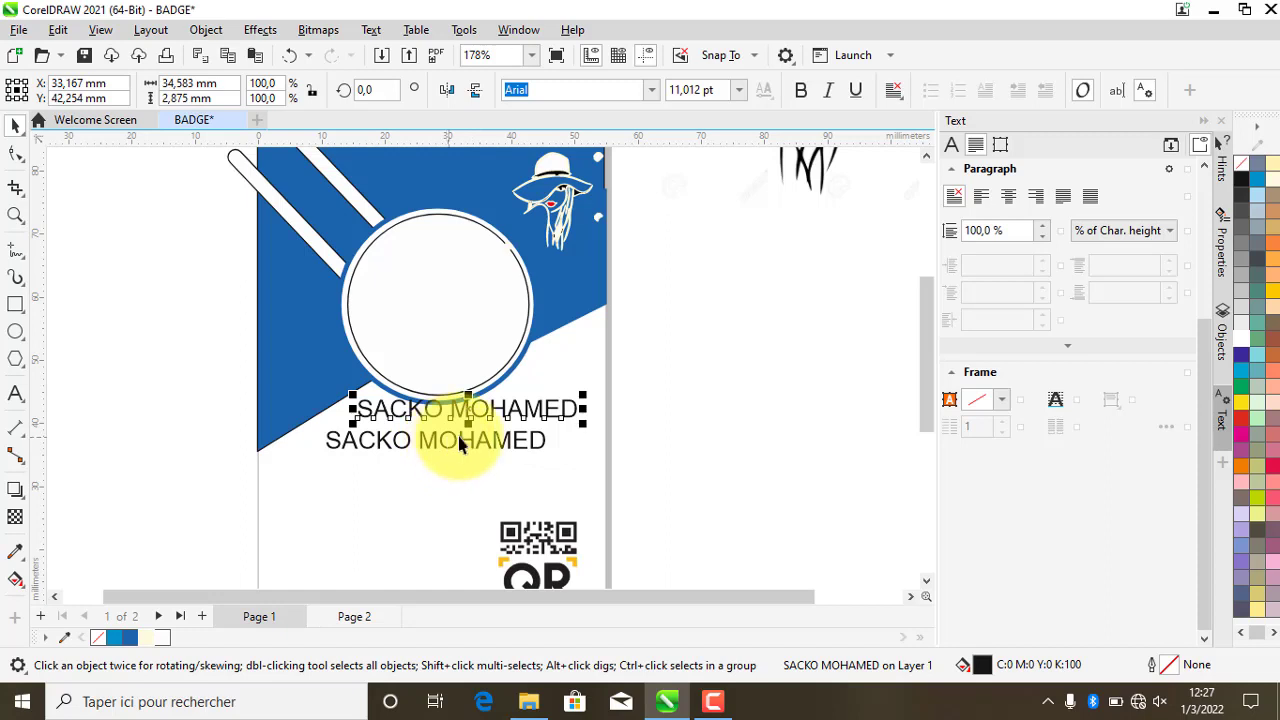
left_click_drag(469, 409, 444, 480)
- Replace the duplicate line's text with DESIGNER and centre it under the name
double_click(446, 480)
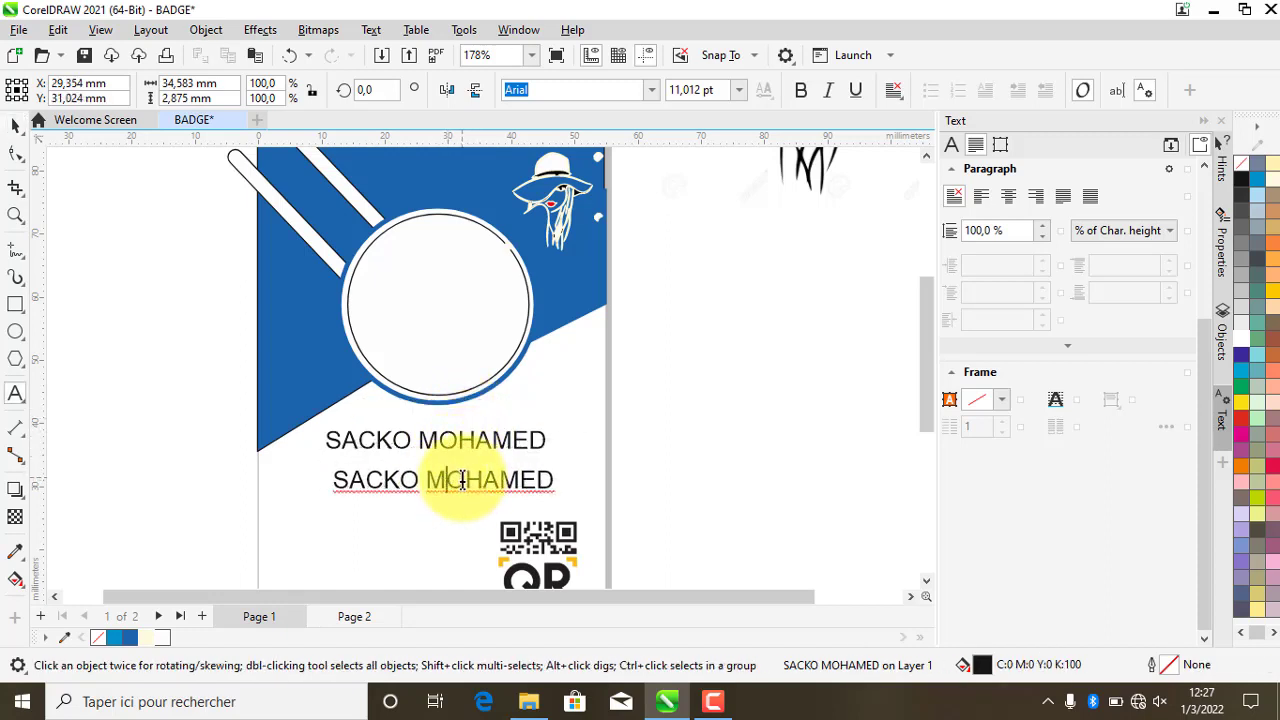
key("ctrl+a")
type("DE")
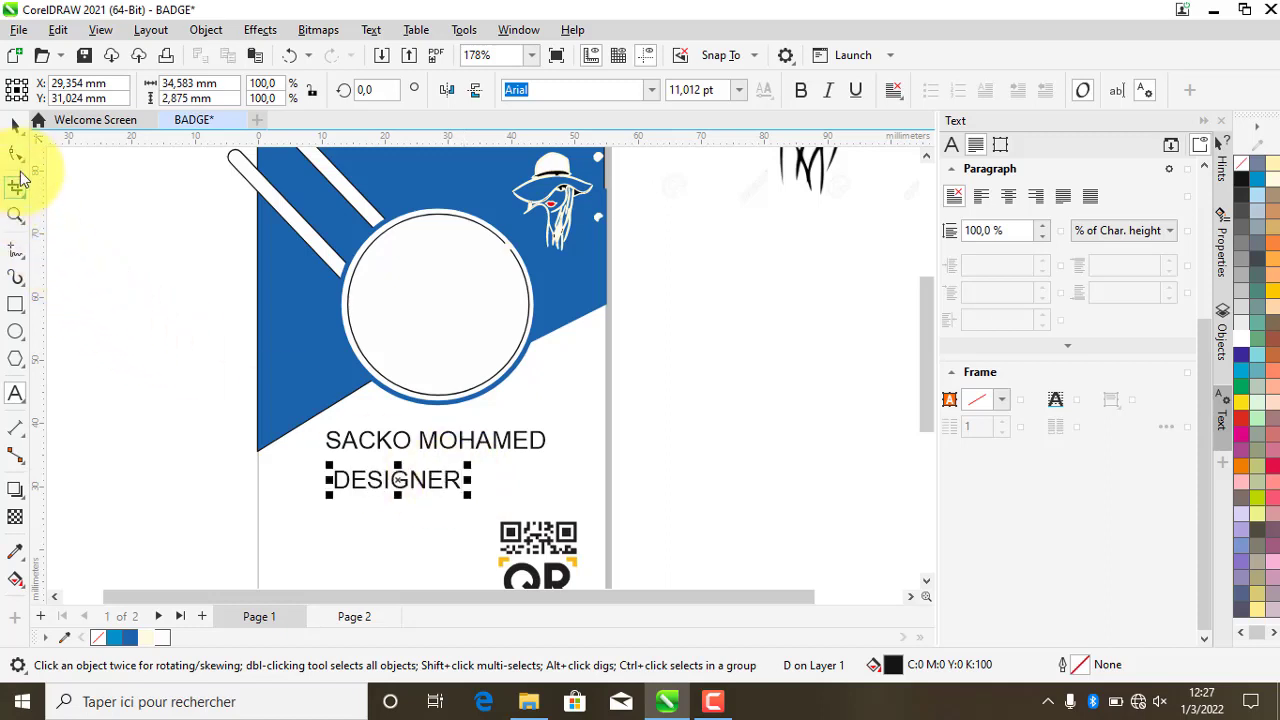
left_click(18, 125)
left_click_drag(405, 490, 443, 479)
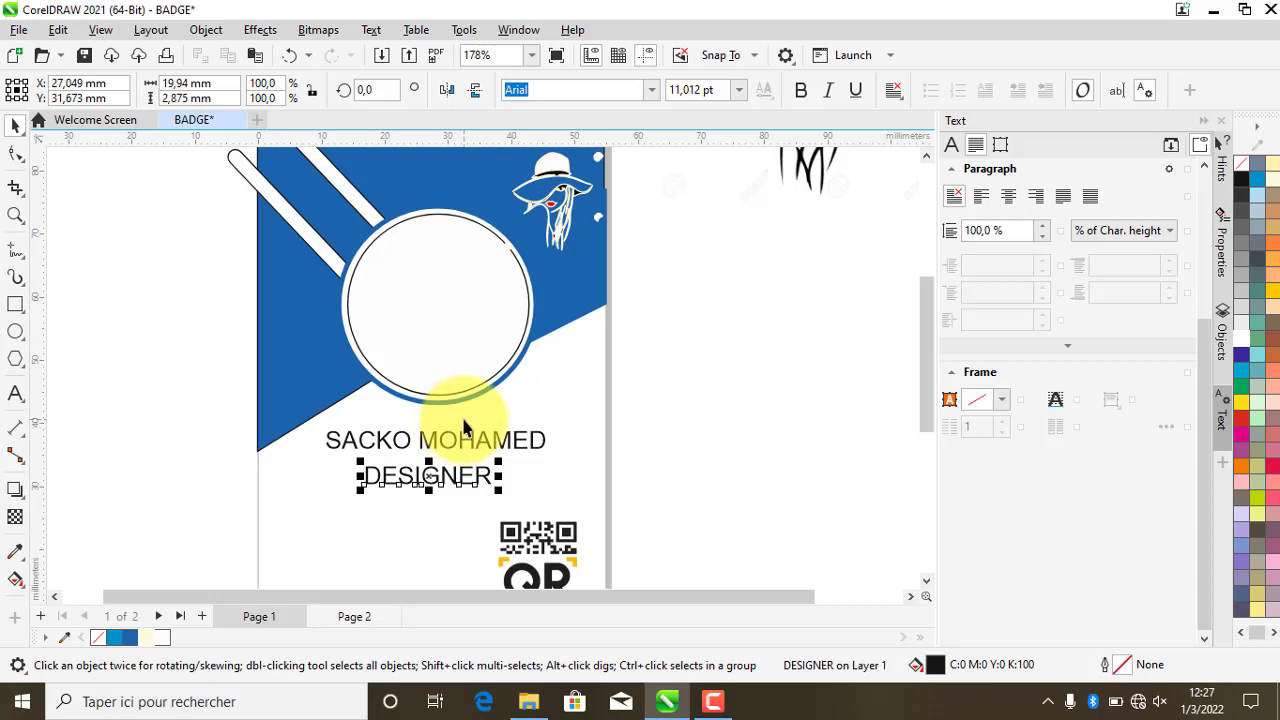
- Place a copy of DESIGNER at the lower left beside the QR code
scroll(495, 395, "down", 1)
scroll(452, 457, "down", 1)
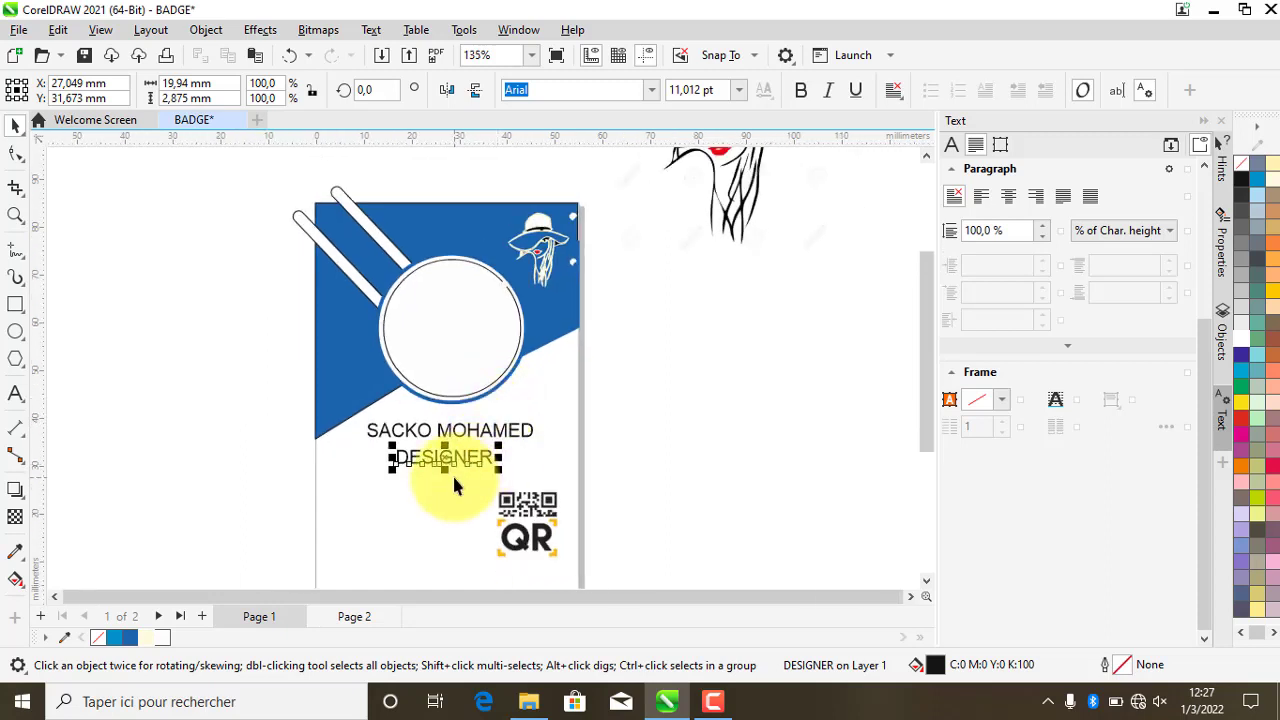
scroll(452, 473, "up", 1)
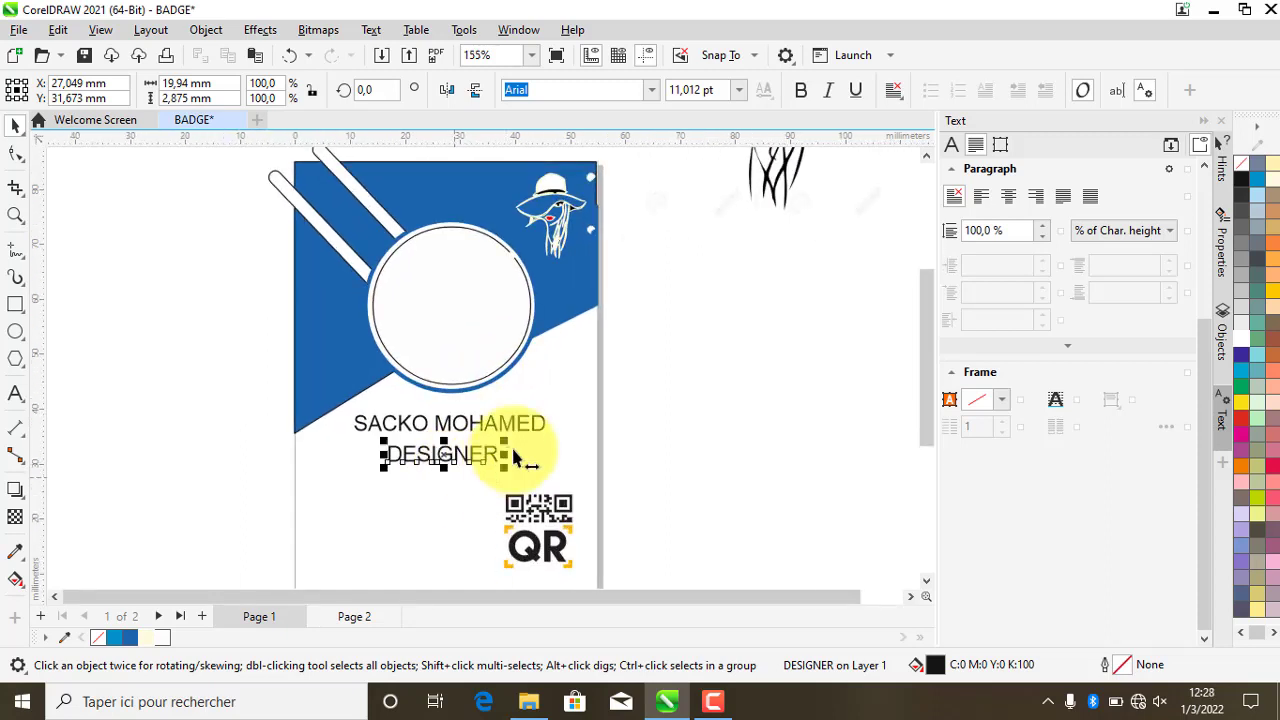
left_click_drag(442, 453, 365, 507)
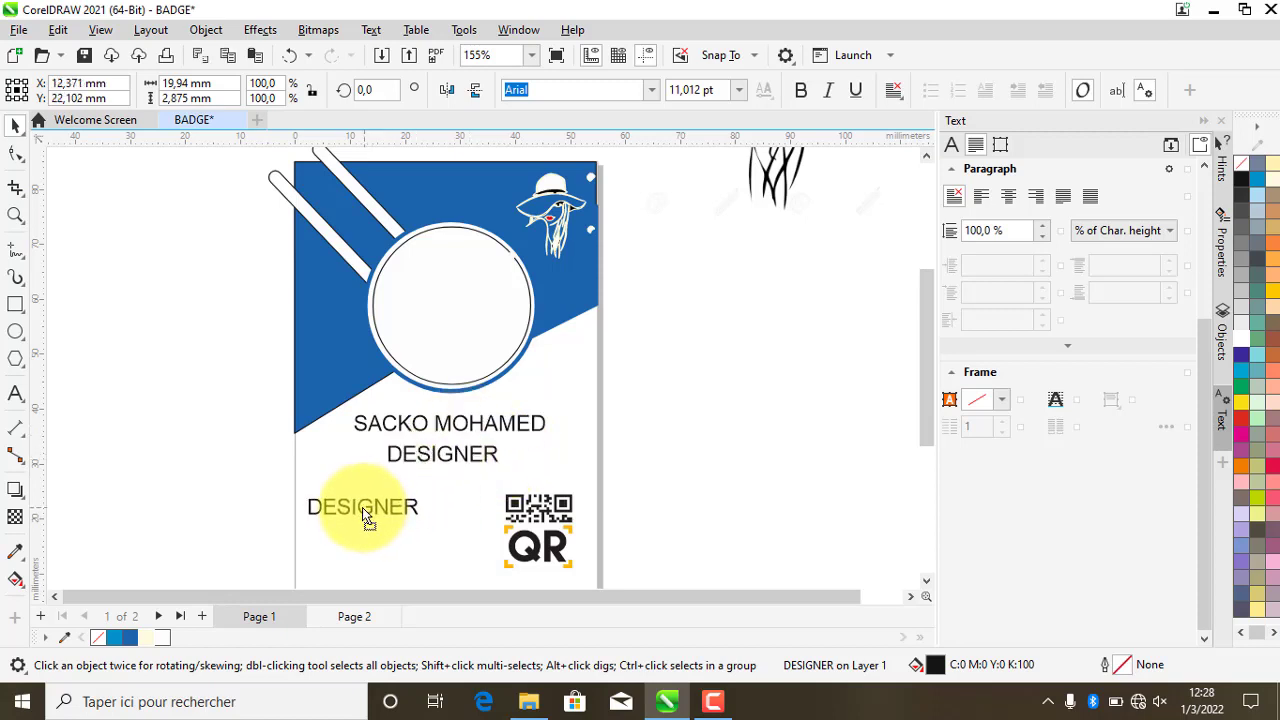
- Change the lower-left DESIGNER copy to read N°001
double_click(362, 507)
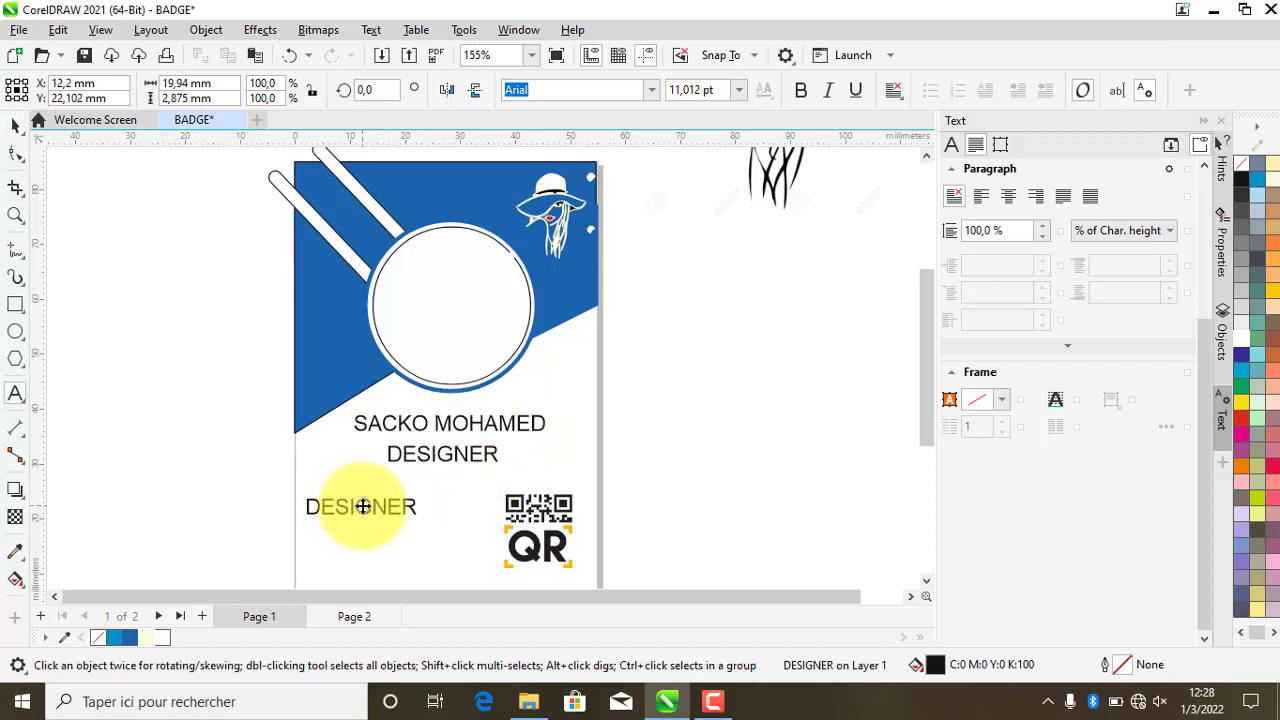
type("N")
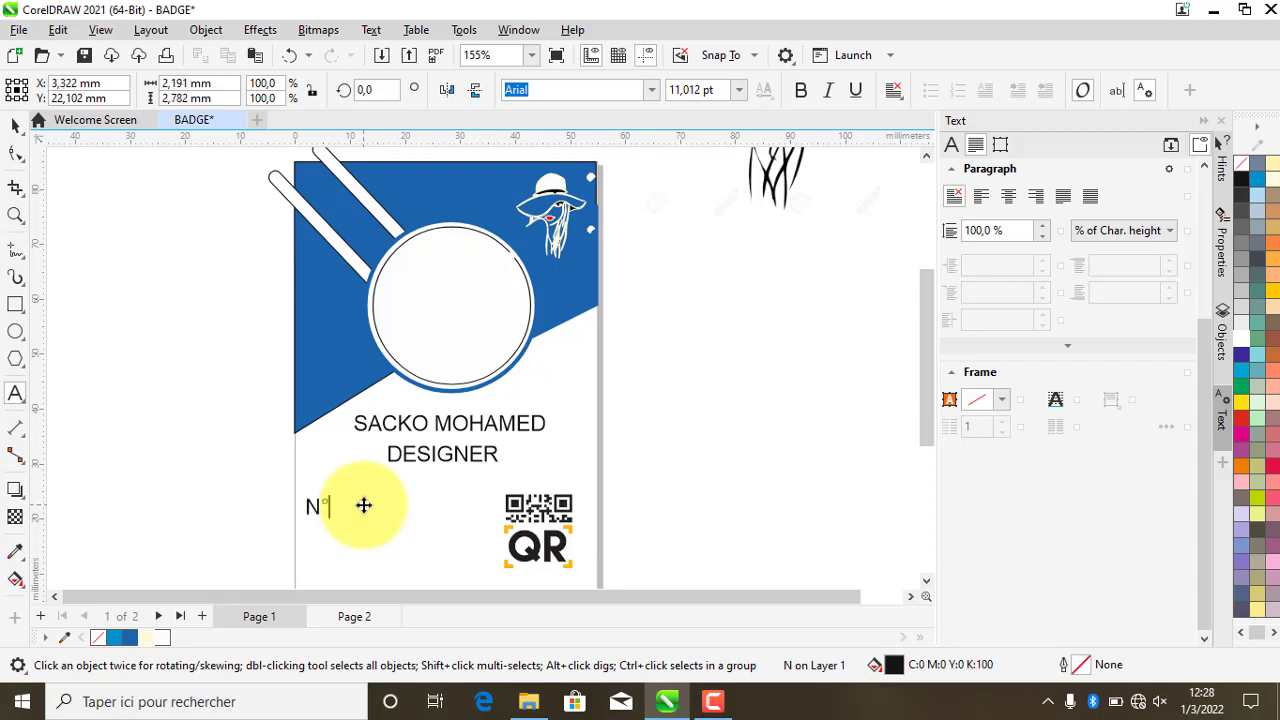
type("°001")
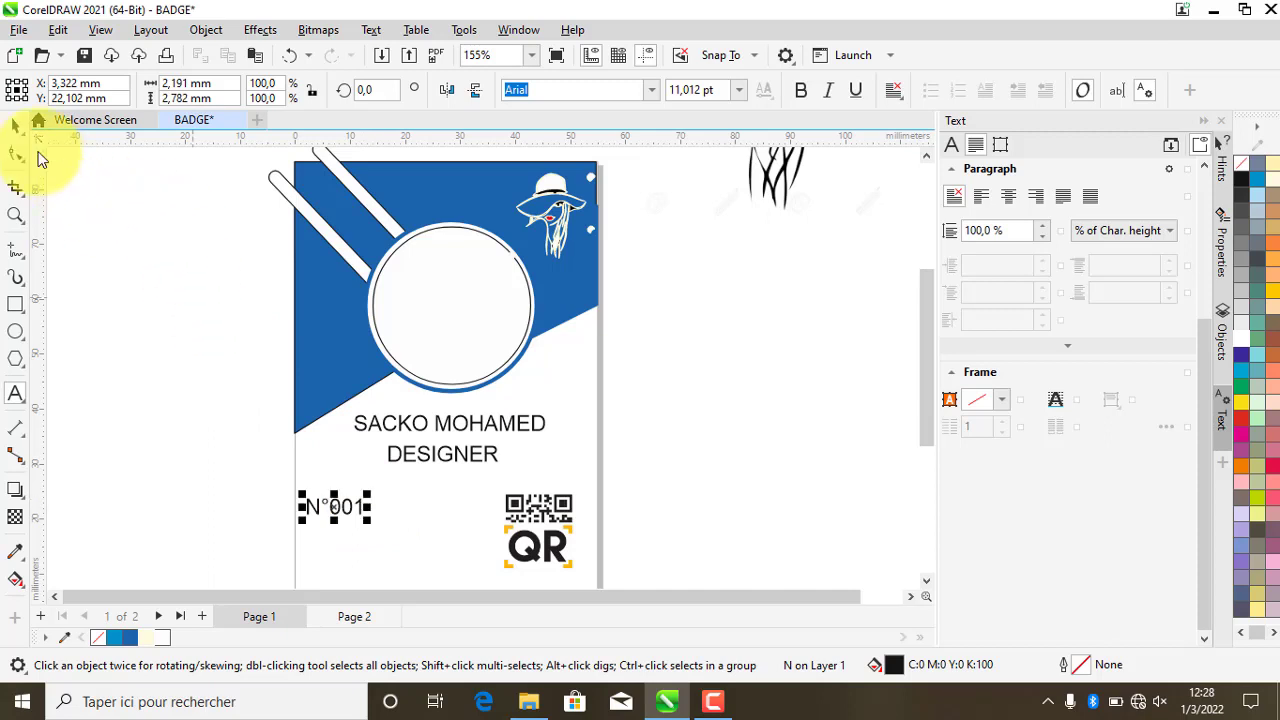
left_click(15, 125)
- Drag a copy of N°001 below it and retype it as a dotted Date: line
left_click_drag(340, 517, 333, 558)
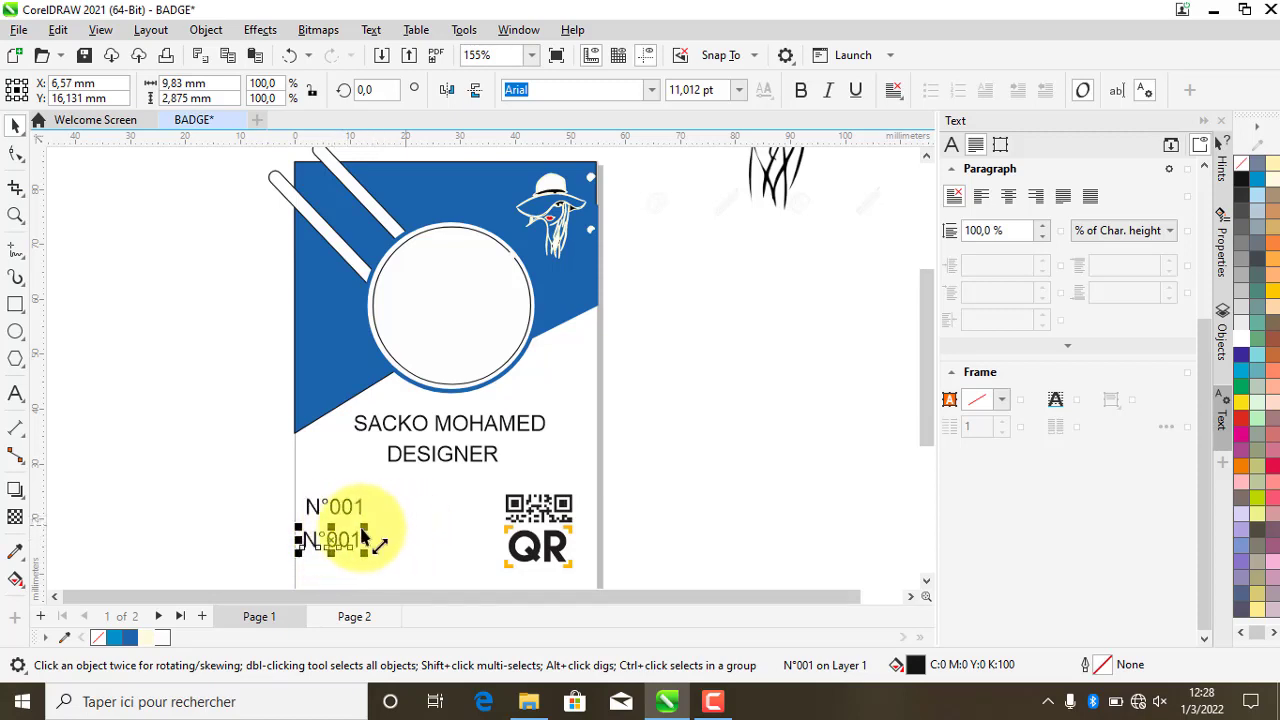
double_click(338, 538)
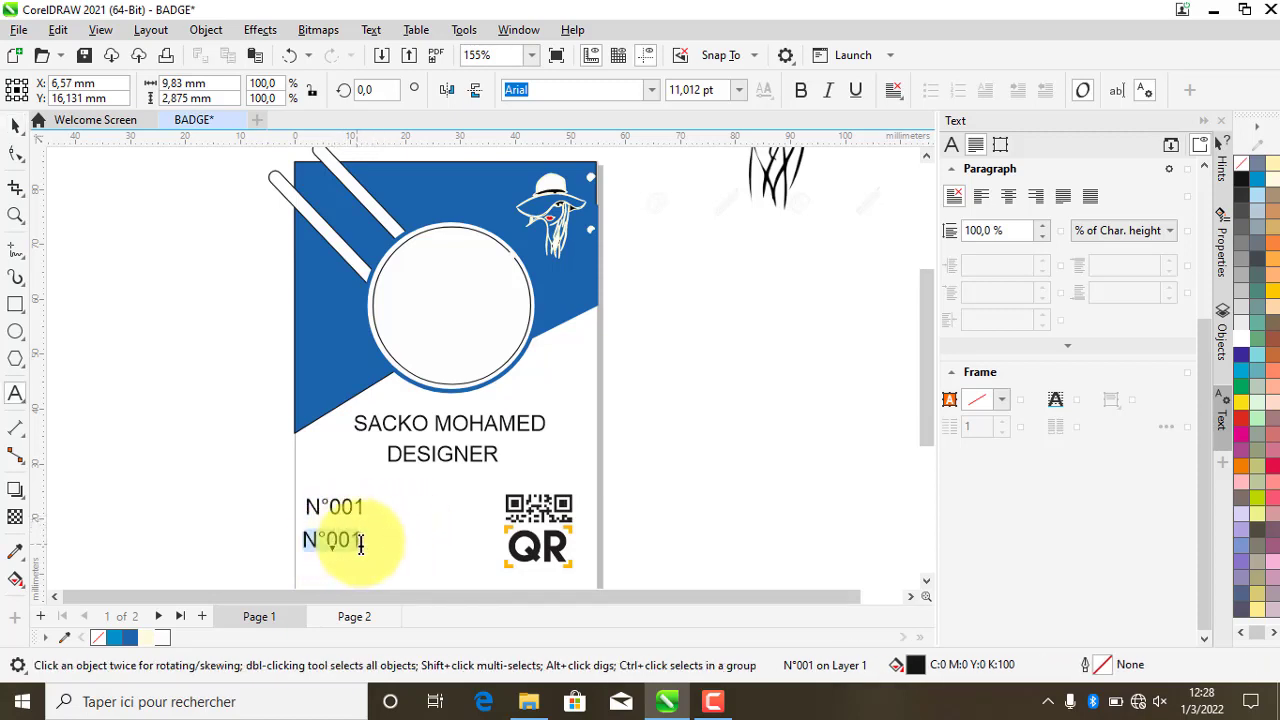
type("d")
key("BackSpace")
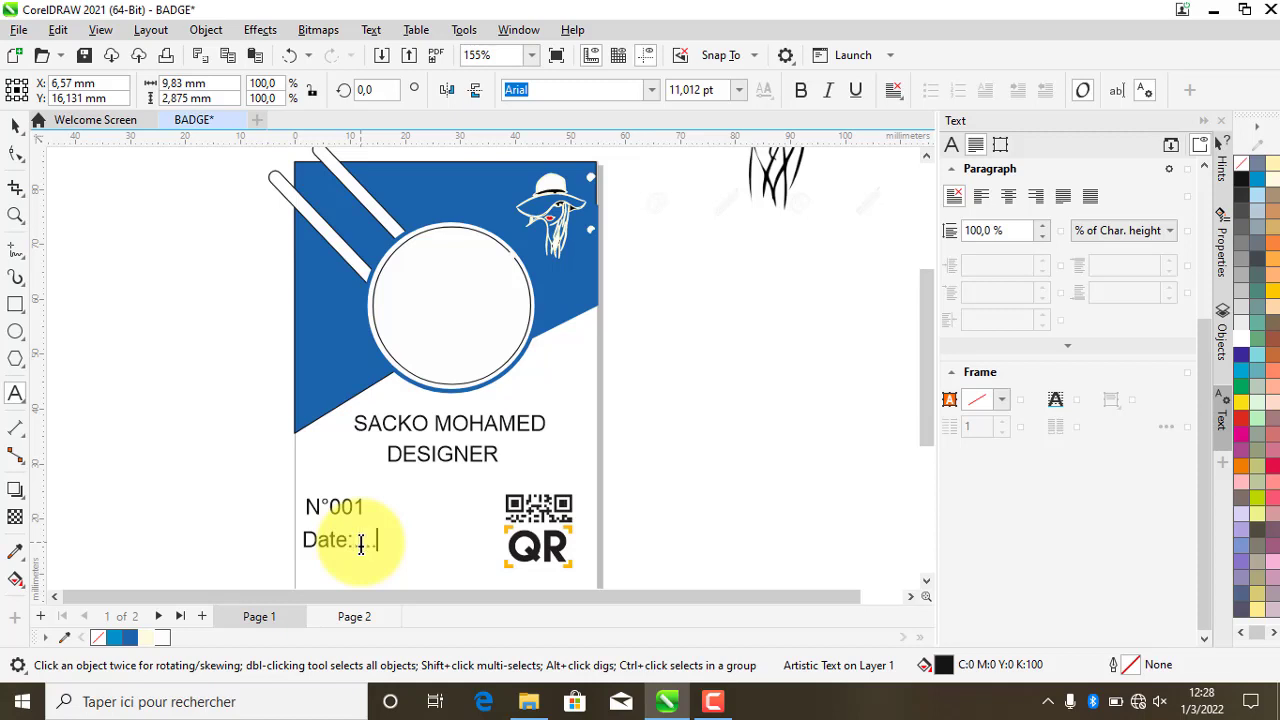
key("ctrl+space")
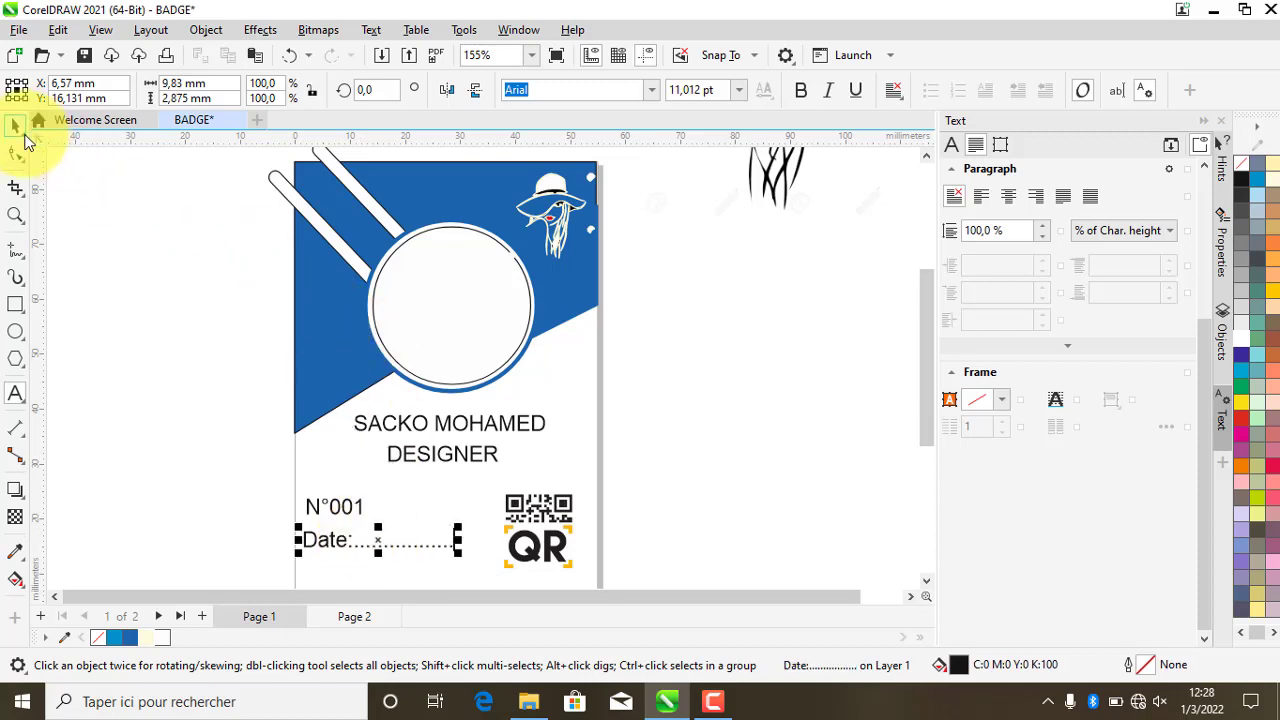
left_click(15, 126)
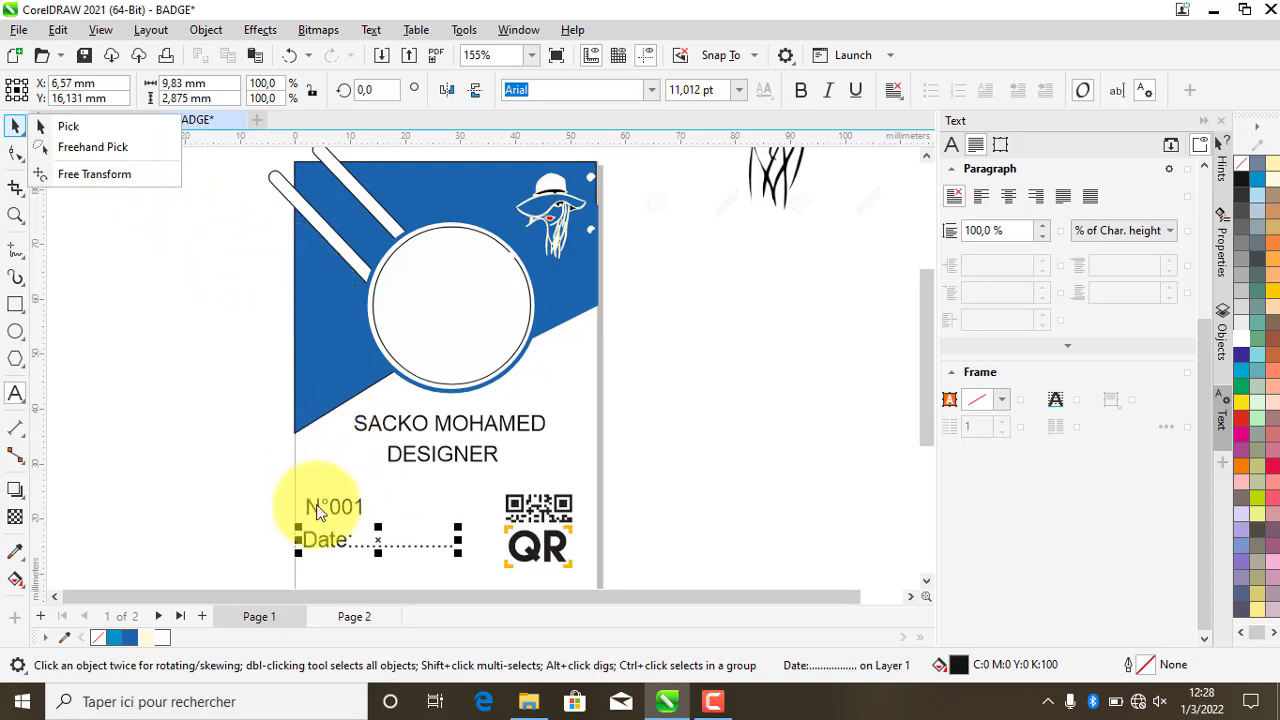
left_click(335, 538)
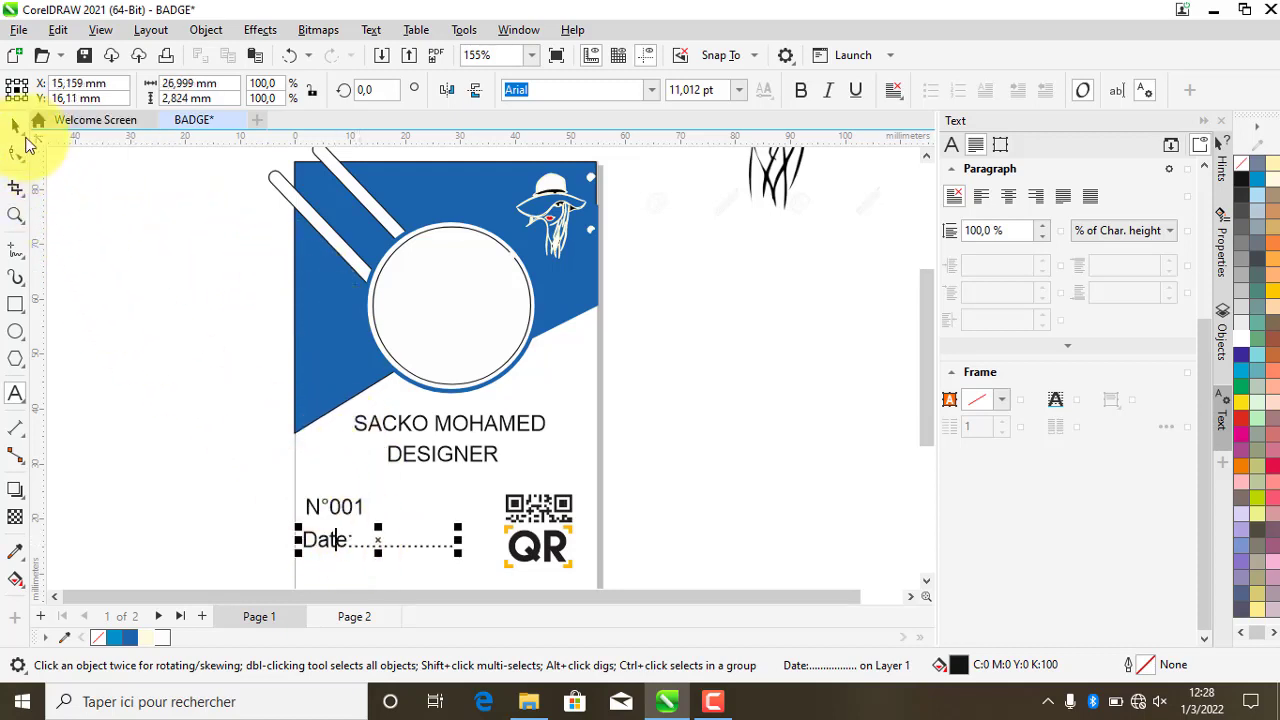
- Duplicate the Date: line and place the copy beneath the original
key("ctrl+d")
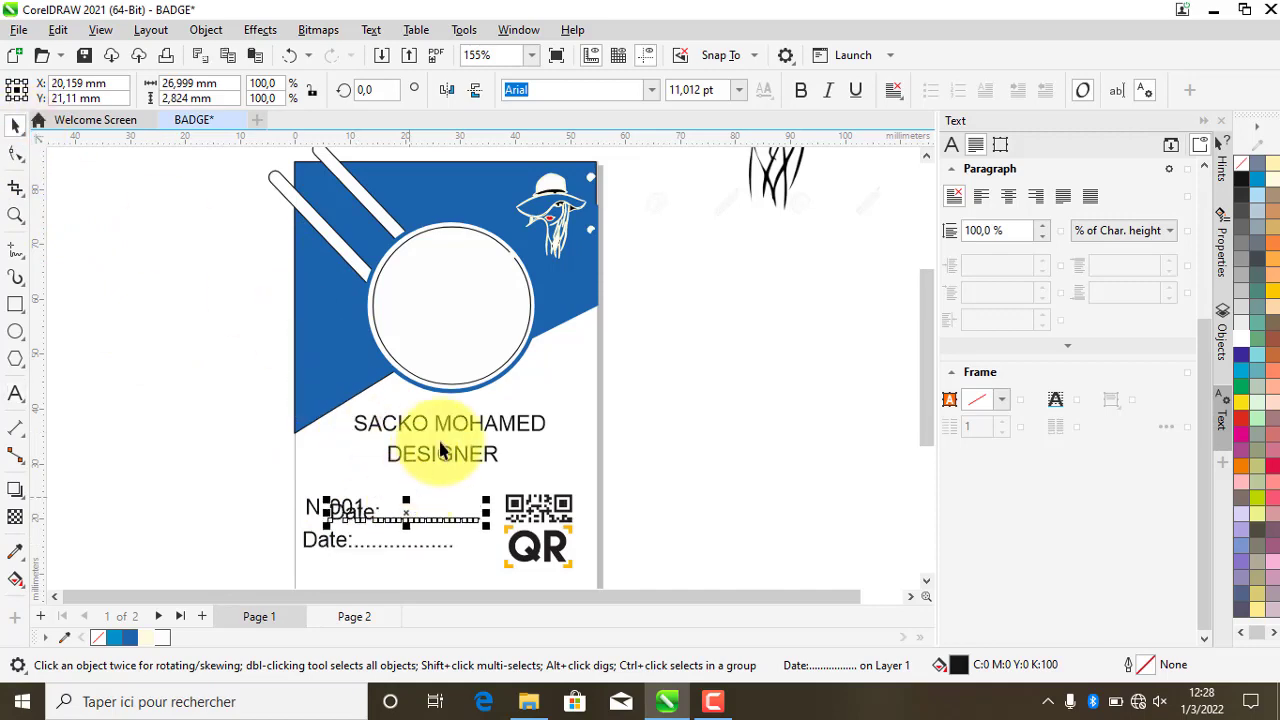
scroll(430, 460, "down", 1)
scroll(406, 524, "down", 1)
scroll(409, 516, "up", 2)
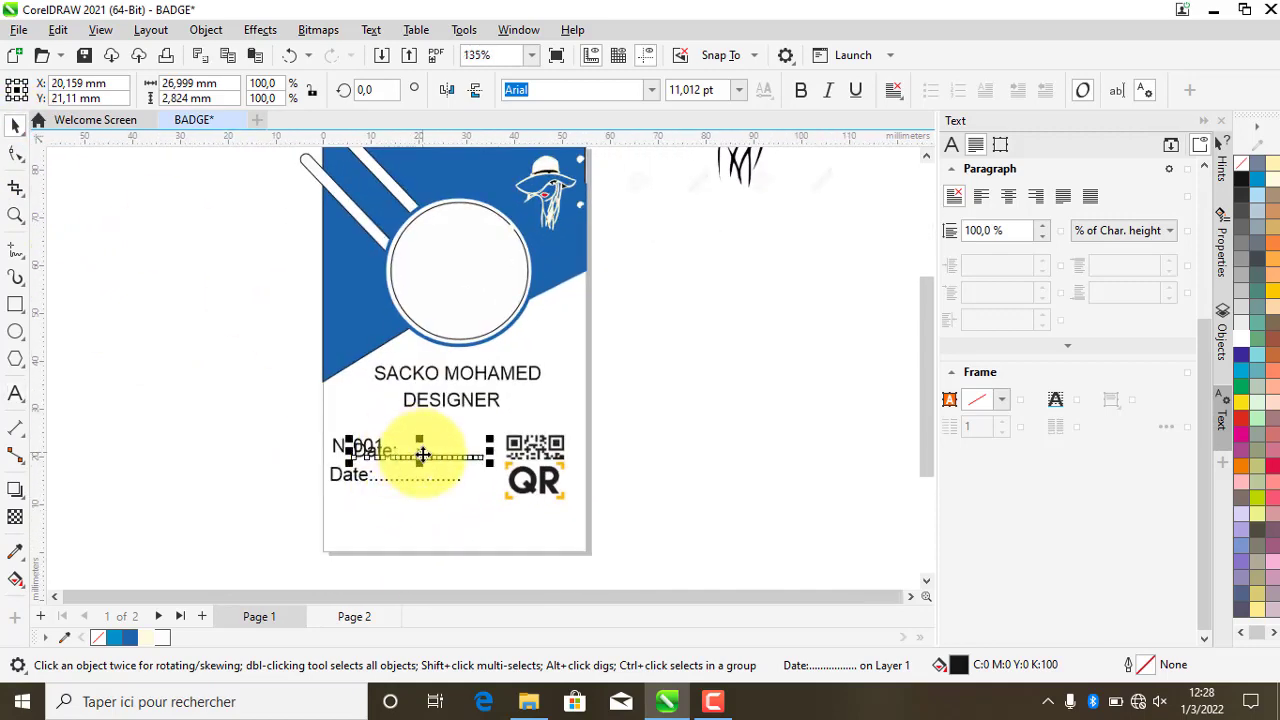
left_click_drag(408, 505, 345, 505)
- Change the lower Date: line's label to Email:
double_click(355, 508)
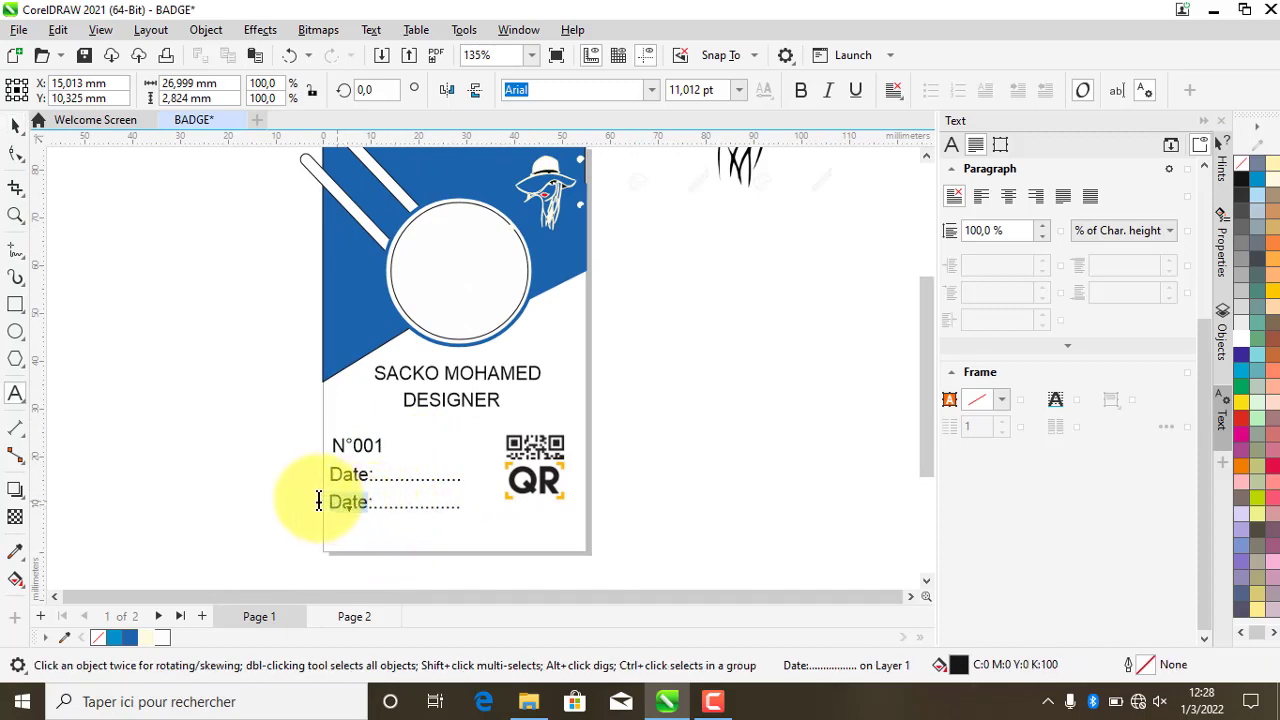
type("Email")
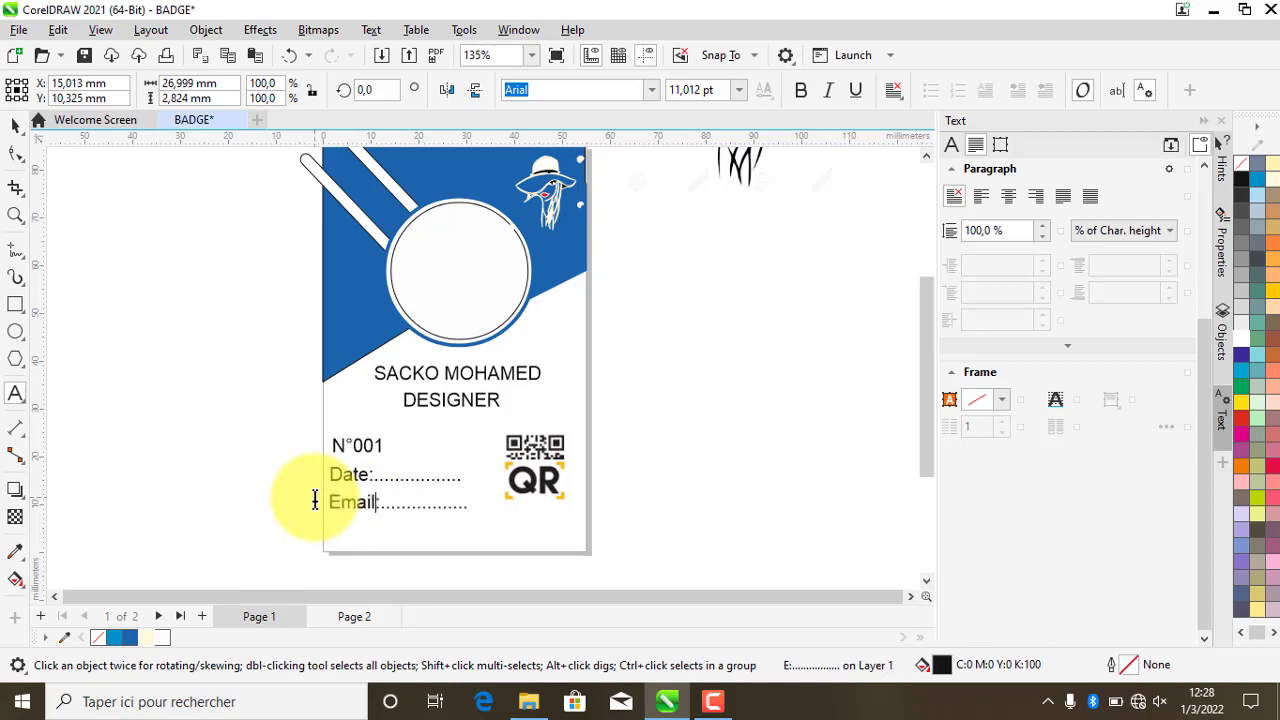
left_click(16, 125)
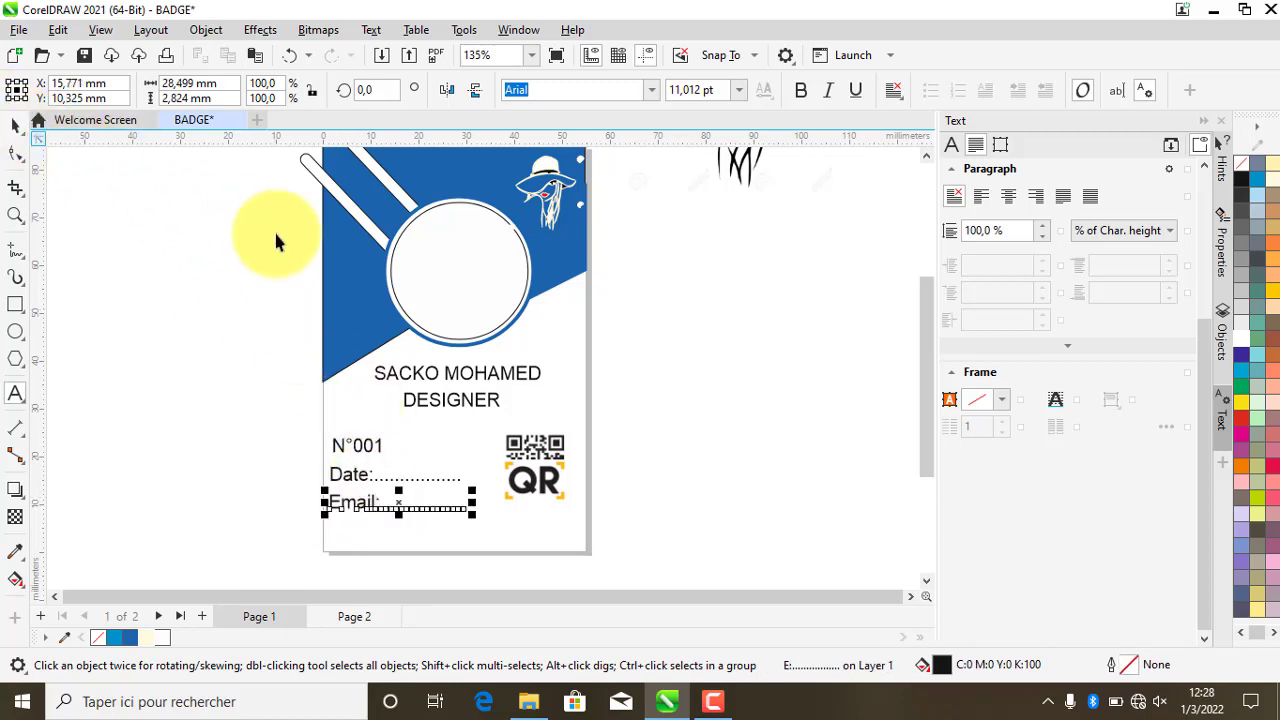
- Place a spare copy of the Email: line off to the left of the page
scroll(378, 525, "up", 2)
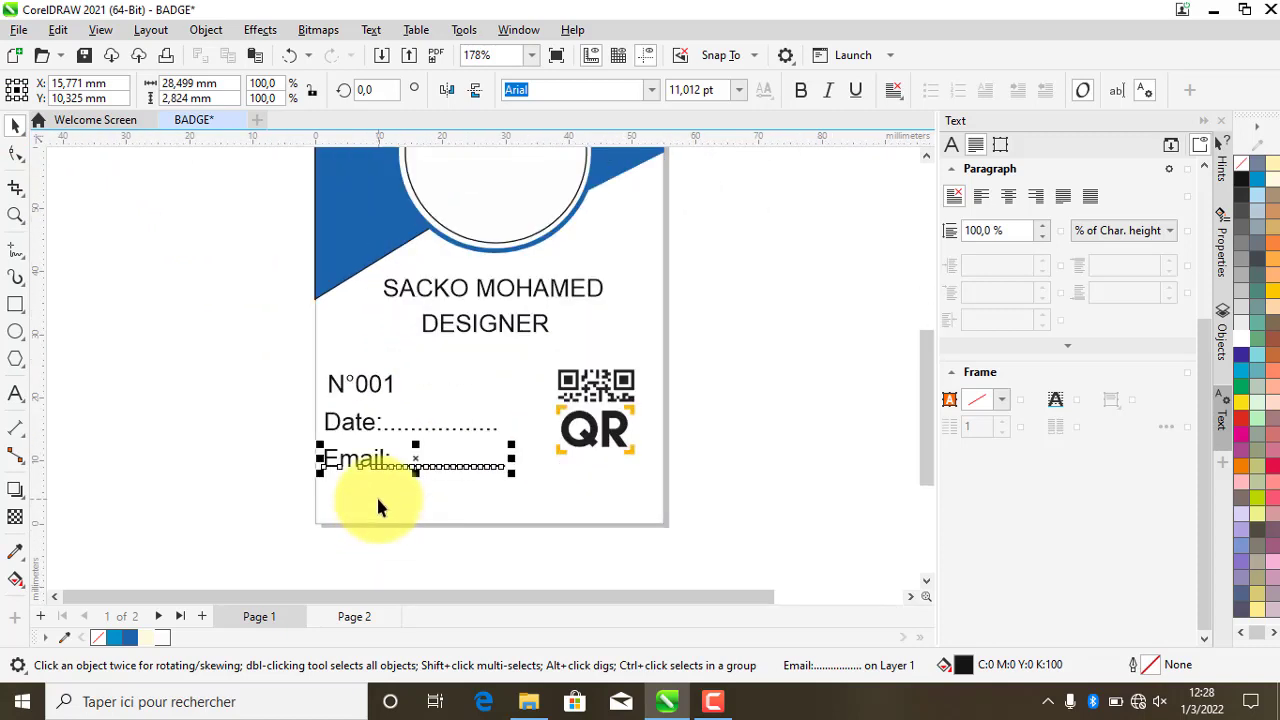
scroll(387, 510, "up", 1)
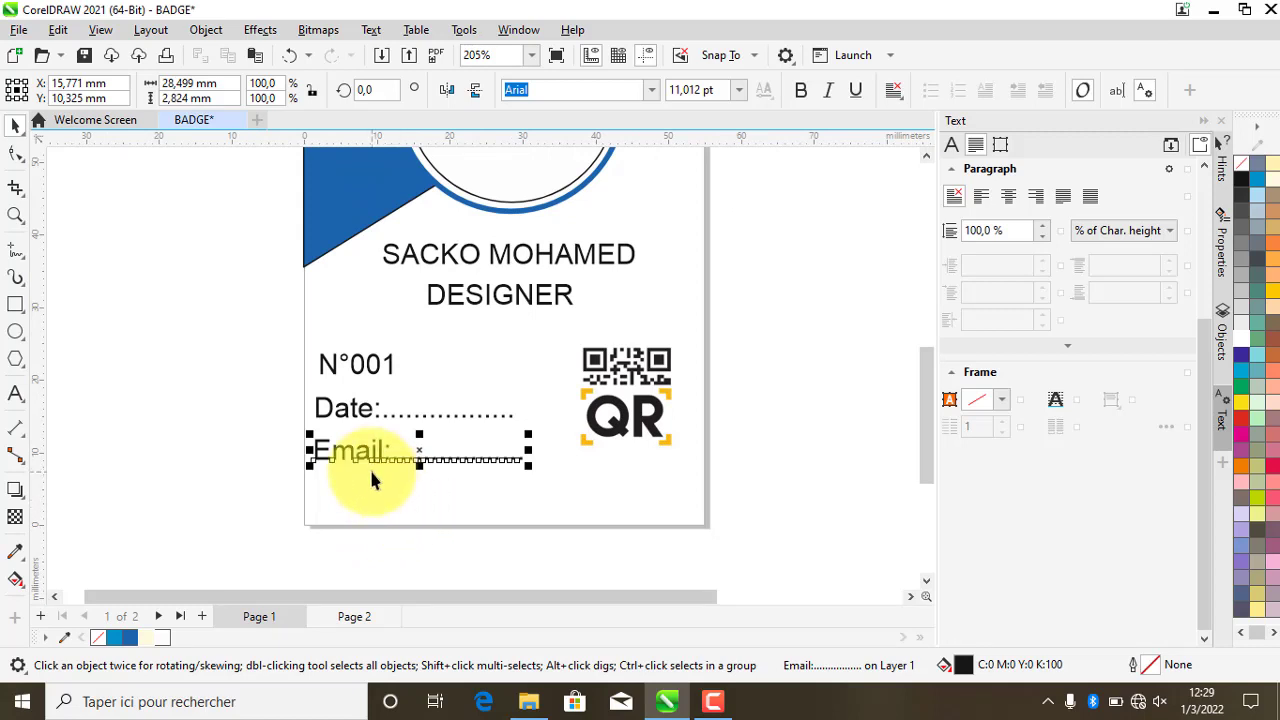
left_click_drag(371, 477, 128, 405)
left_click(205, 459)
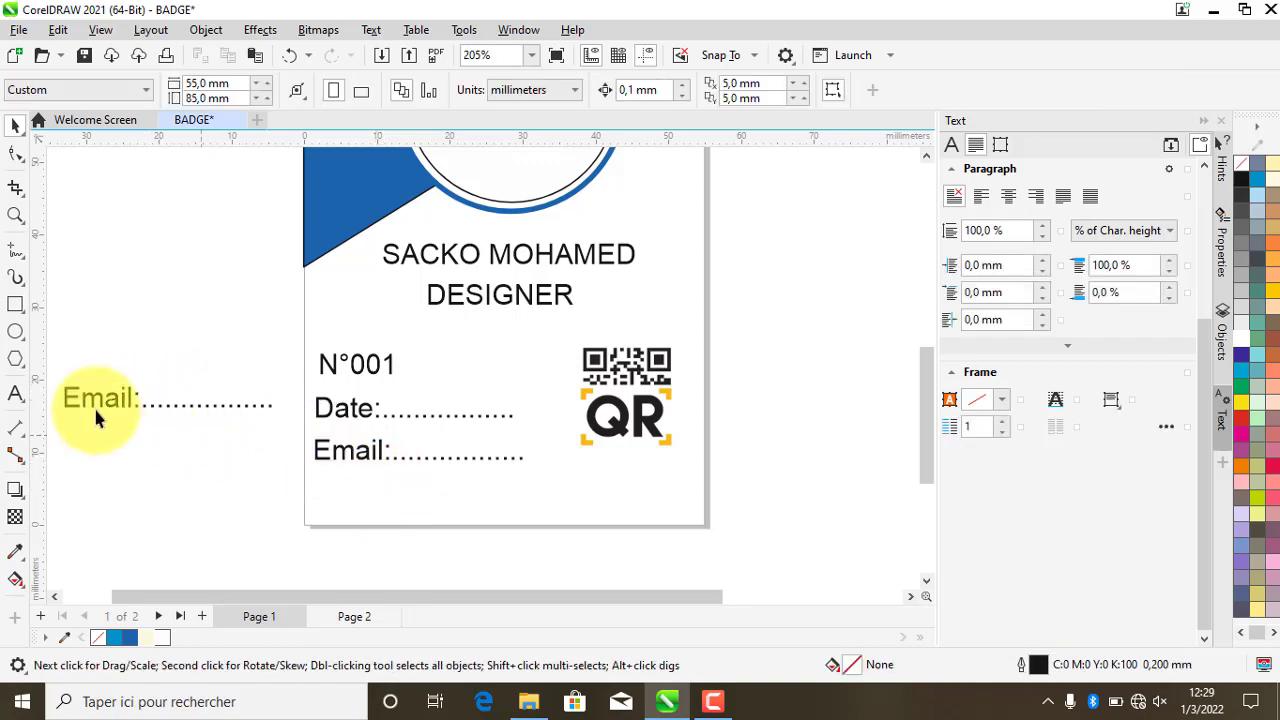
left_click(16, 305)
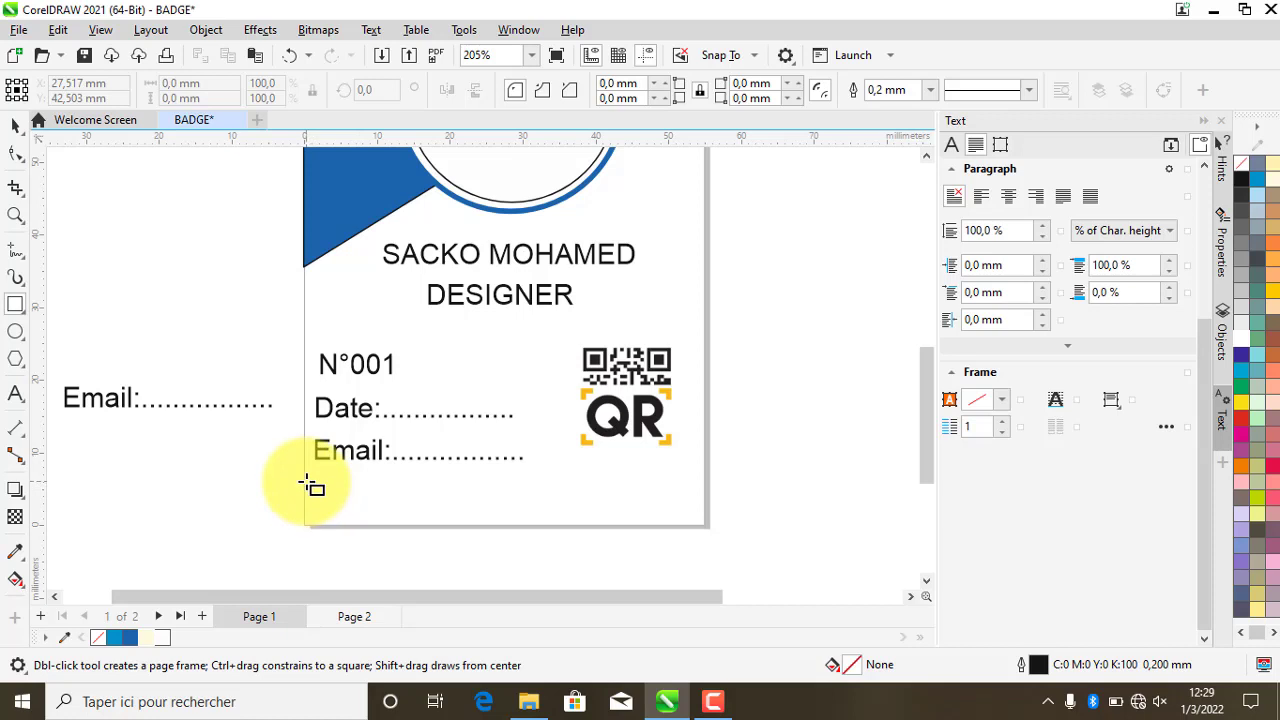
- Draw a thin bar along the badge's bottom edge and fill it blue
left_click_drag(305, 481, 704, 526)
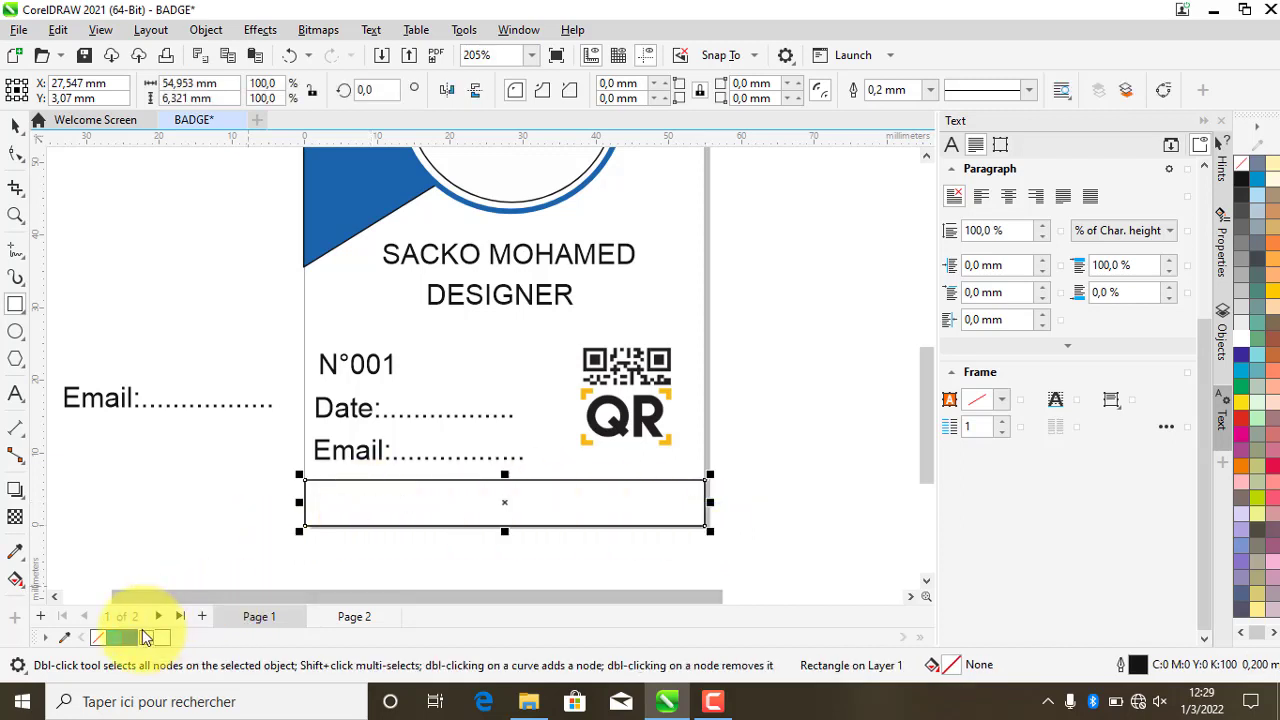
left_click(130, 638)
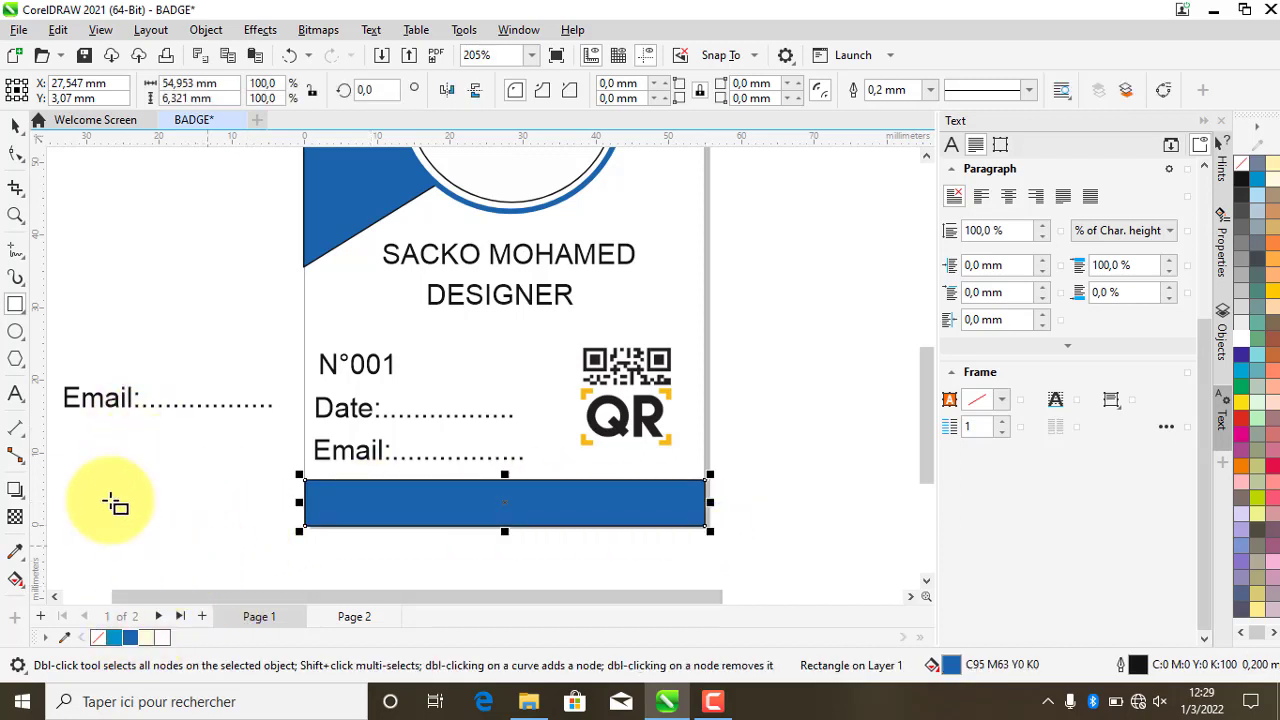
left_click(14, 127)
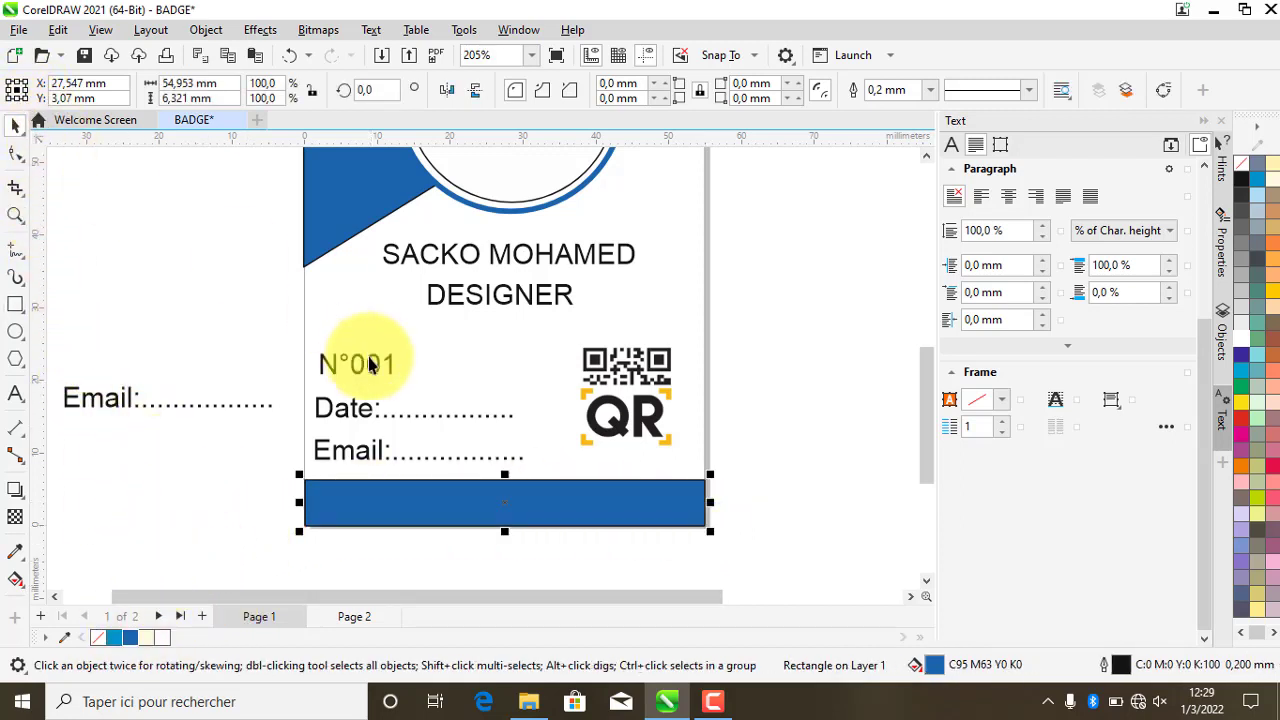
scroll(420, 470, "down", 4)
scroll(455, 470, "up", 3)
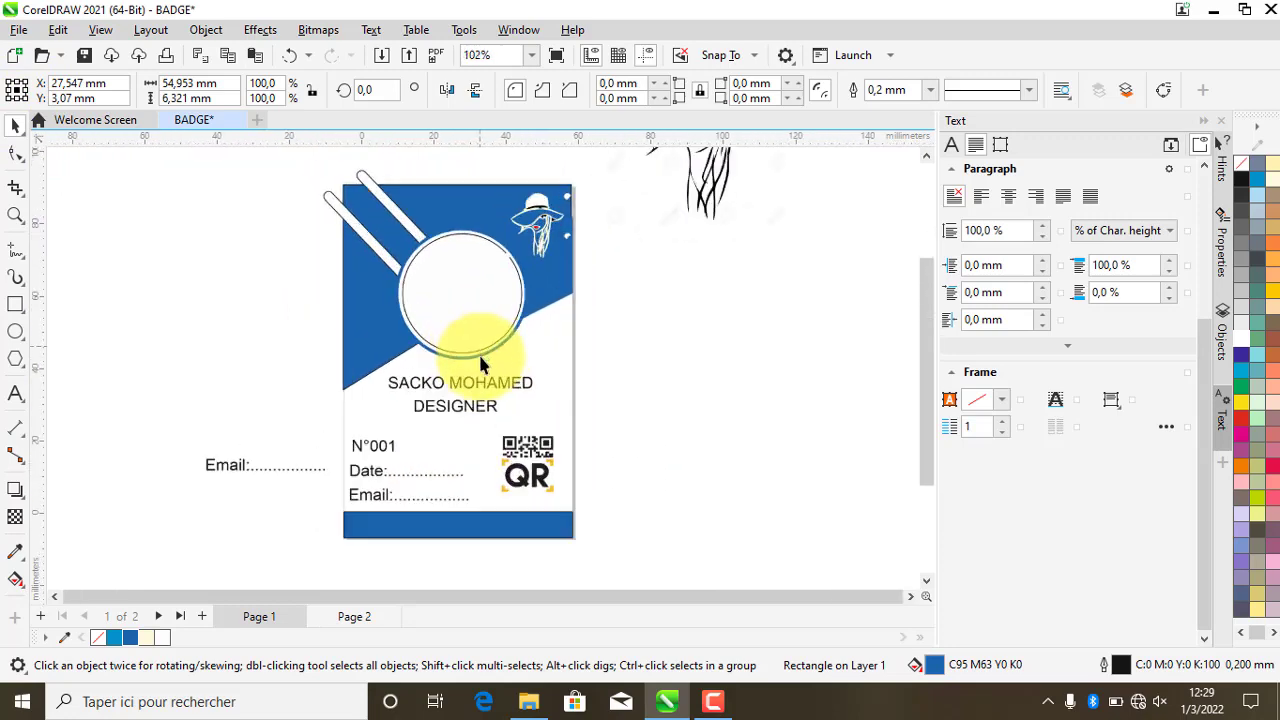
- Move the spare Email: text onto the bar's left end, in front of the bar
left_click_drag(222, 467, 306, 530)
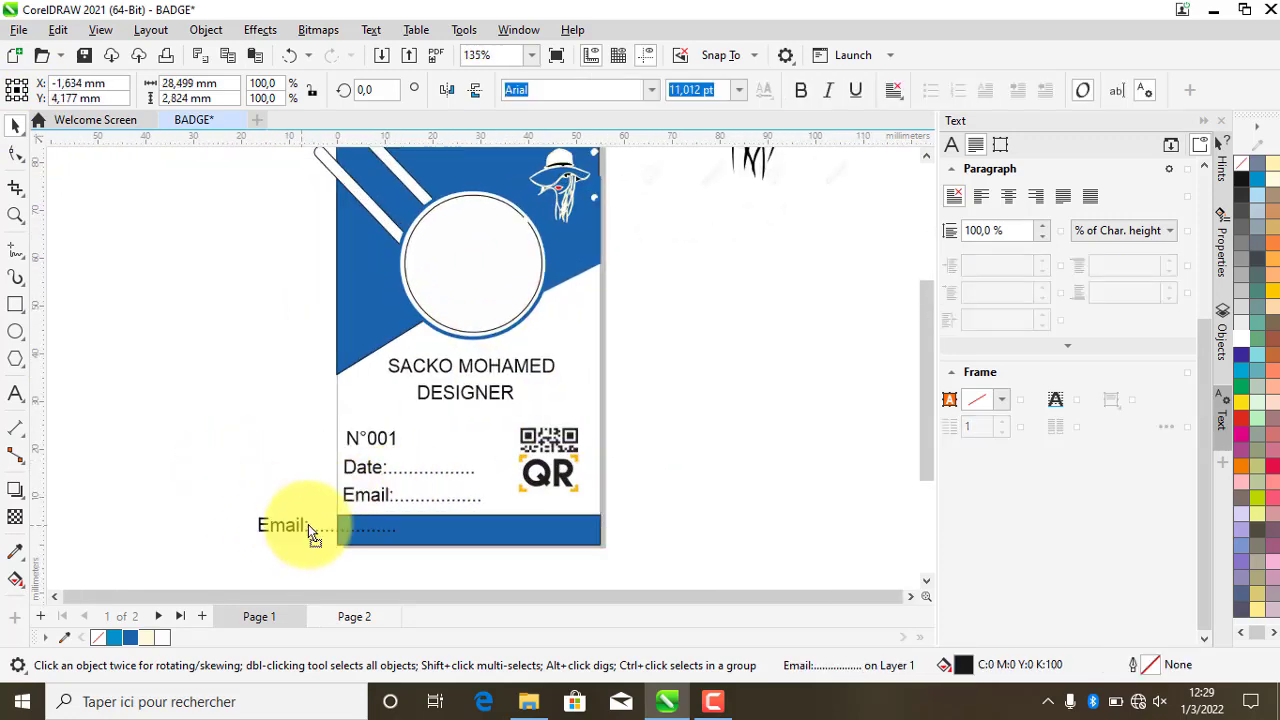
scroll(340, 550, "up", 3)
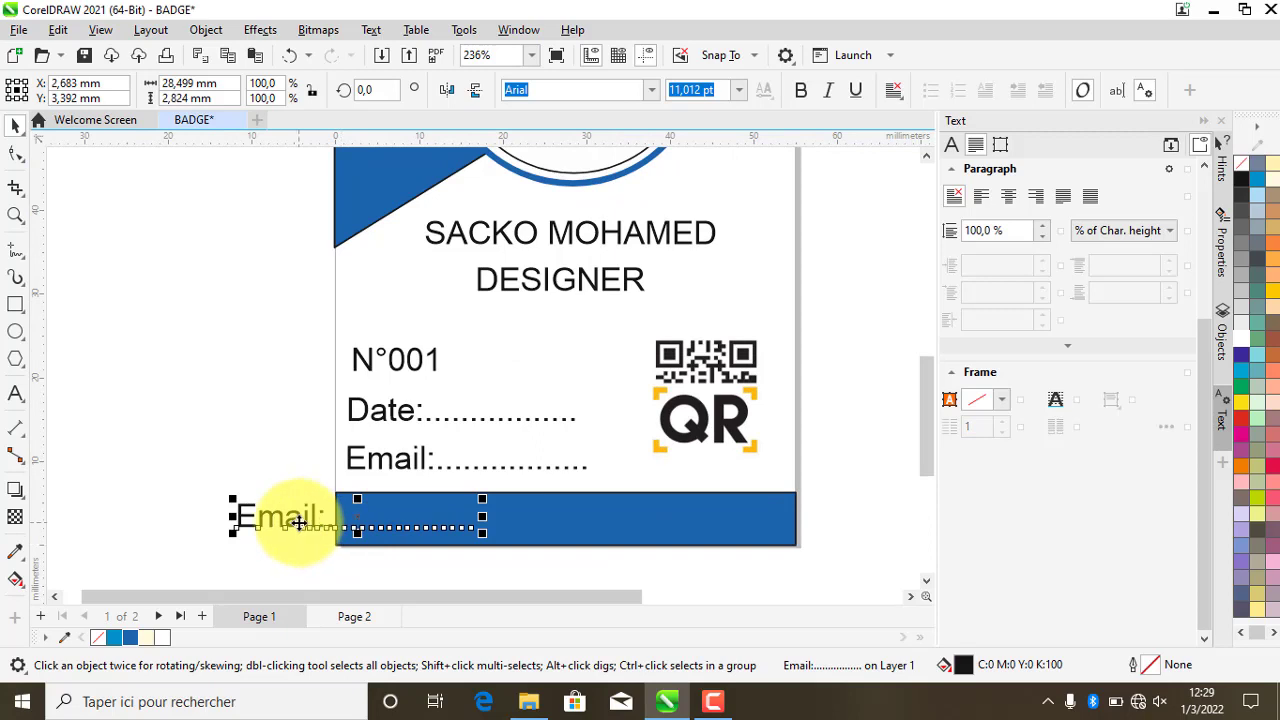
right_click(302, 518)
mouse_move(371, 236)
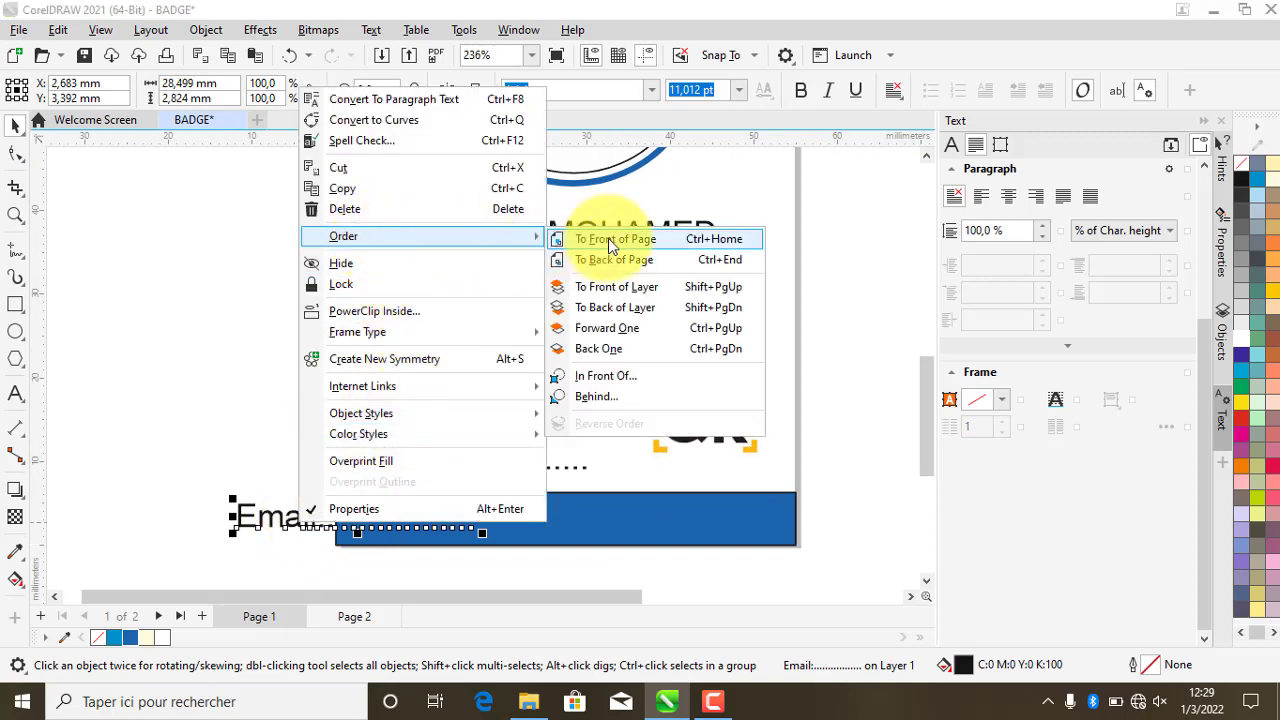
left_click(608, 238)
left_click_drag(293, 520, 414, 522)
left_click(414, 522)
- Retype the text on the blue bar as 'Site:'
double_click(414, 522)
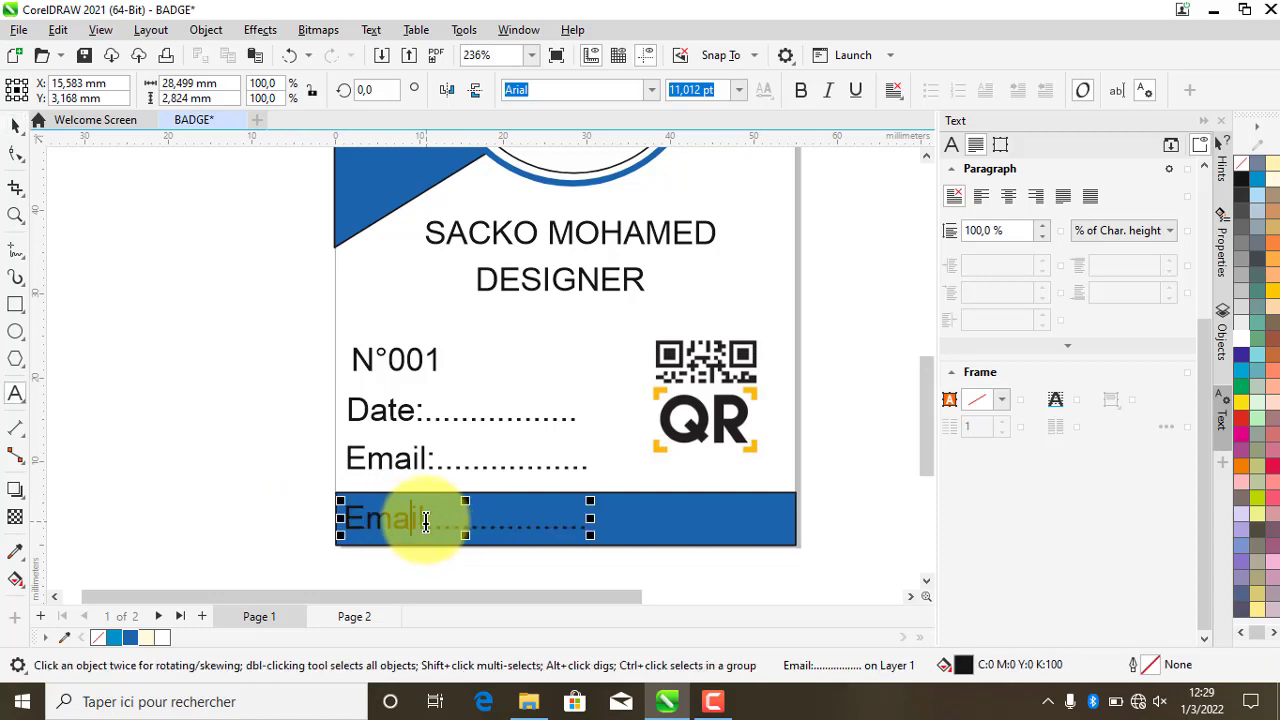
key("ctrl+a")
type("S")
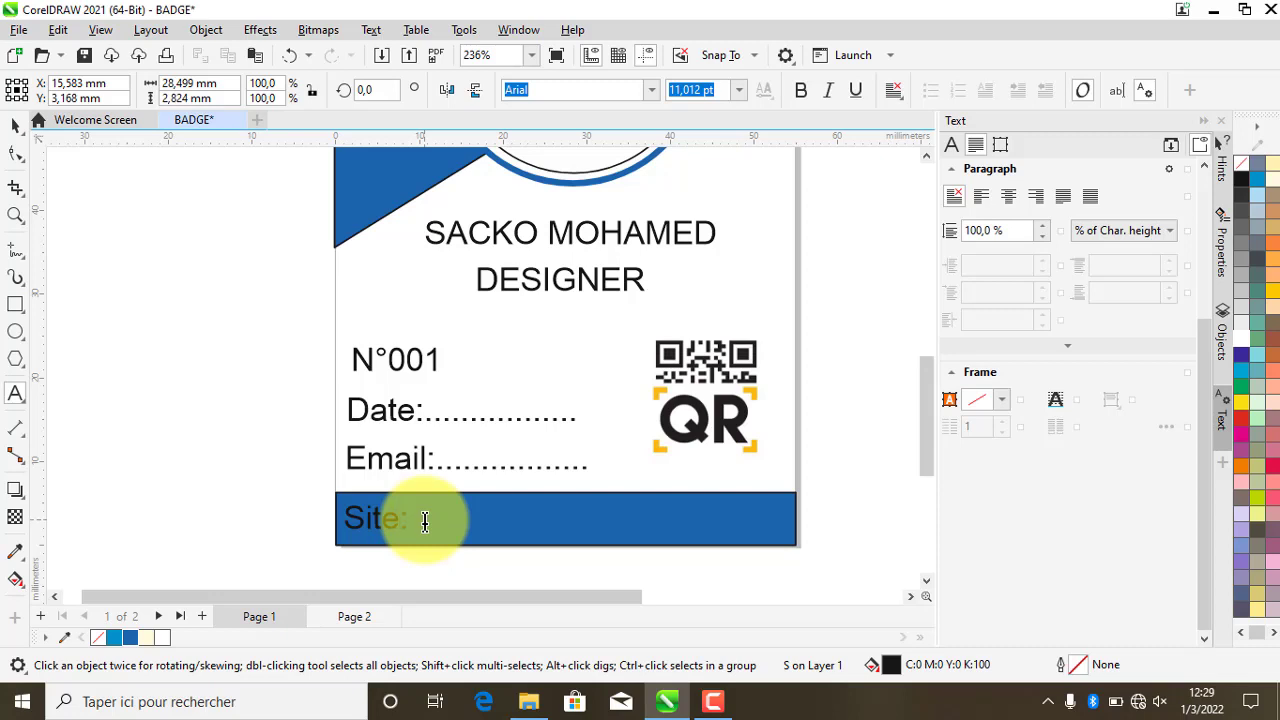
key("Escape")
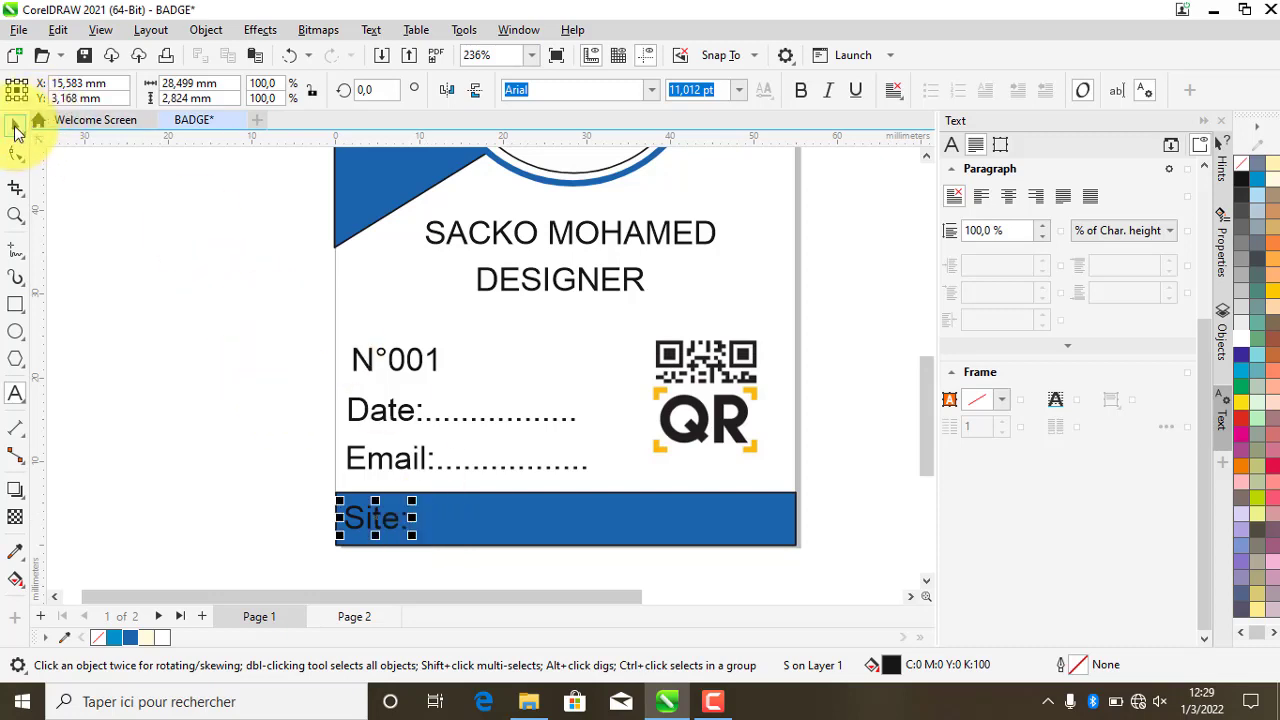
left_click(222, 448)
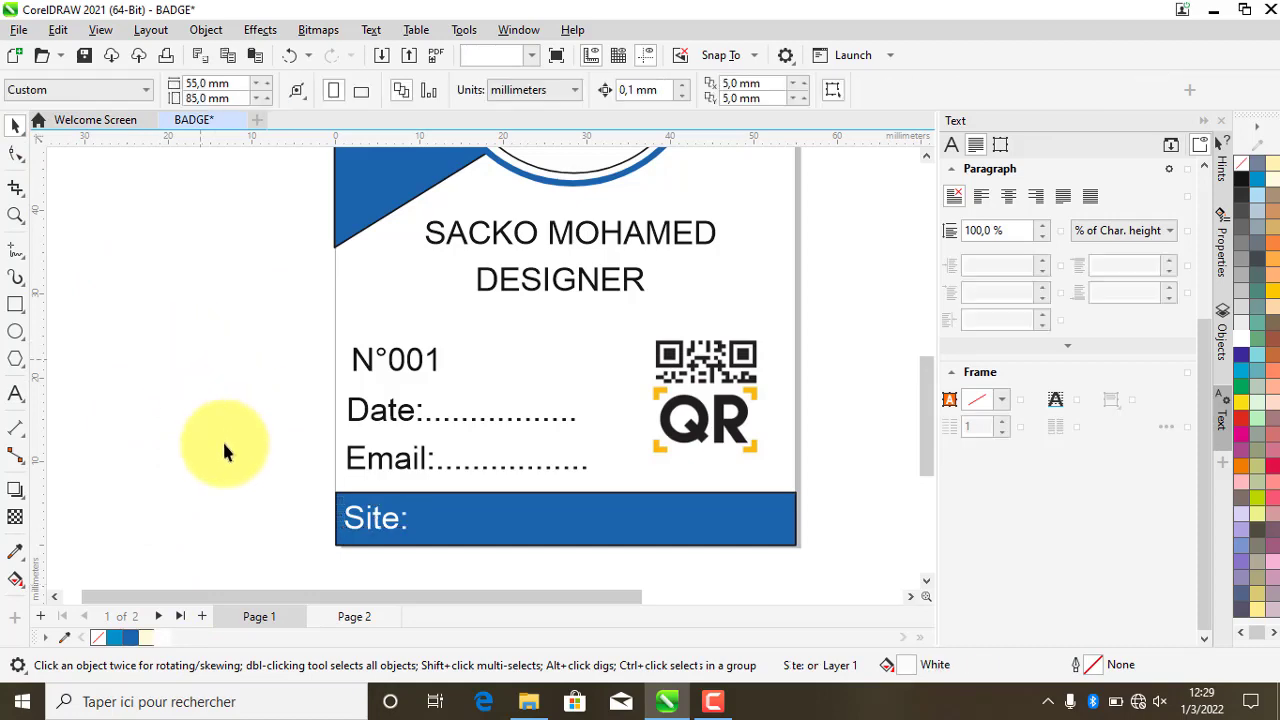
scroll(224, 481, "down", 1)
scroll(343, 366, "down", 4)
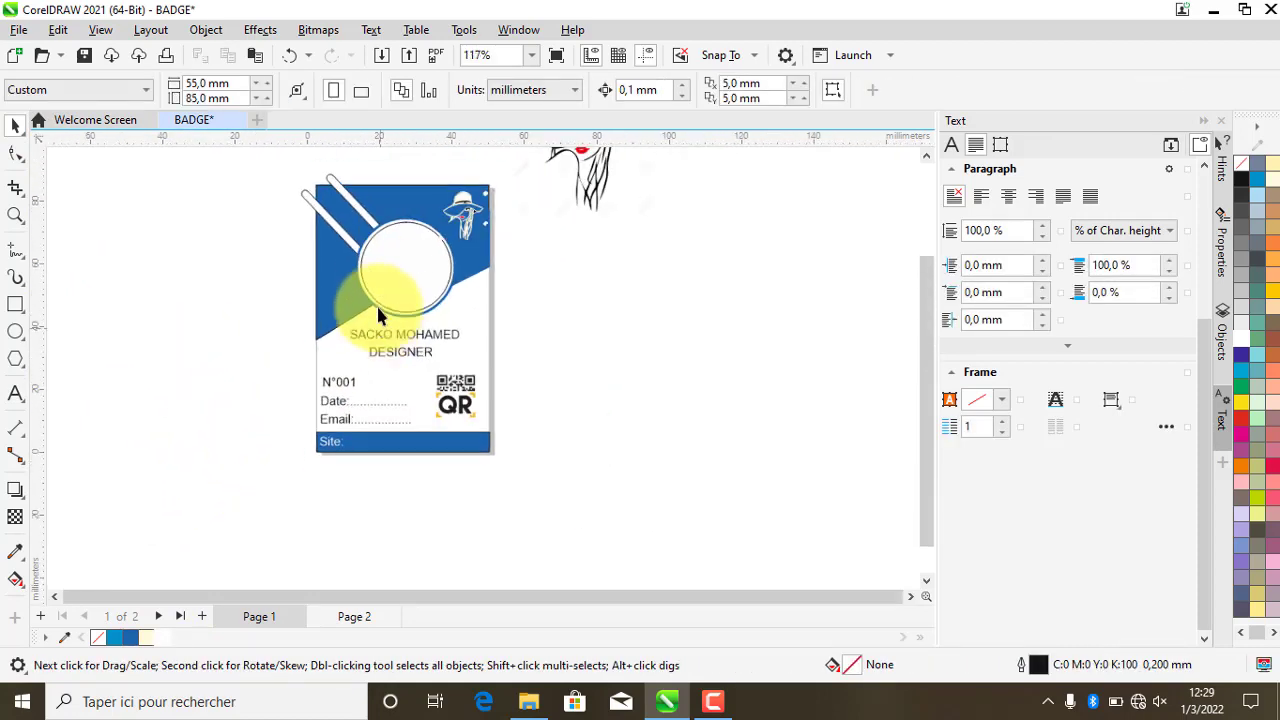
scroll(388, 200, "up", 2)
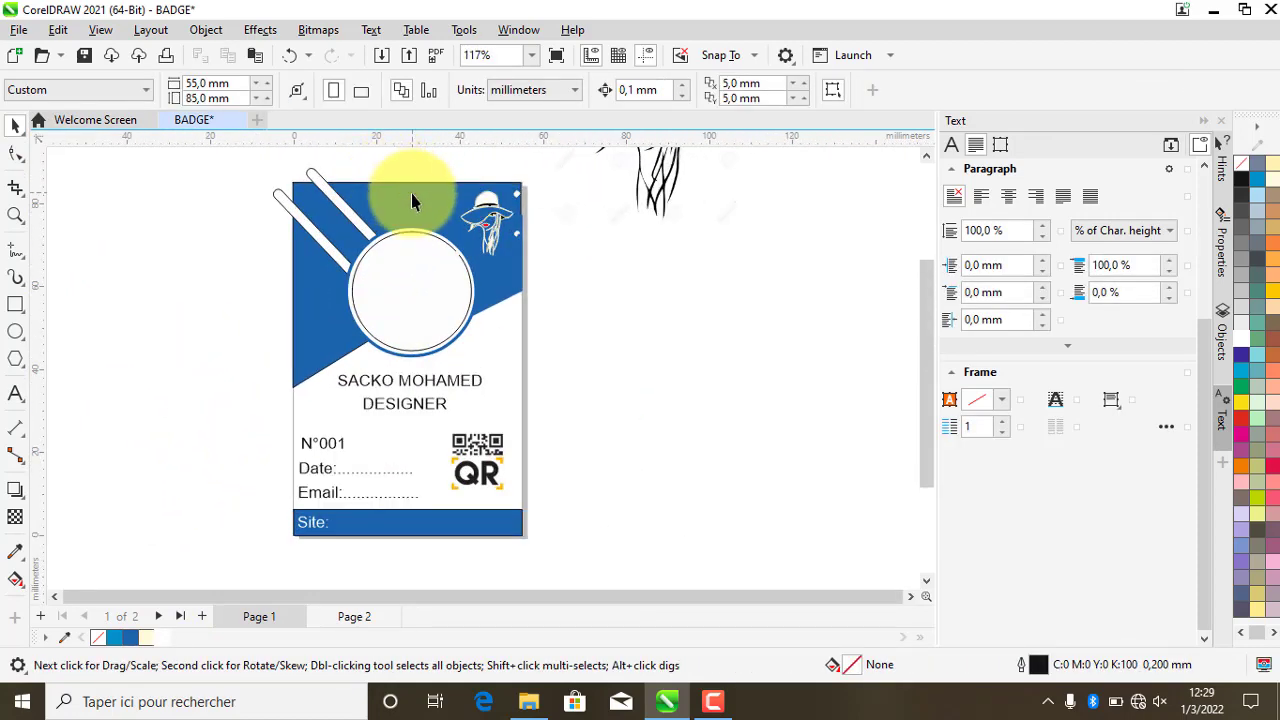
scroll(414, 207, "up", 1)
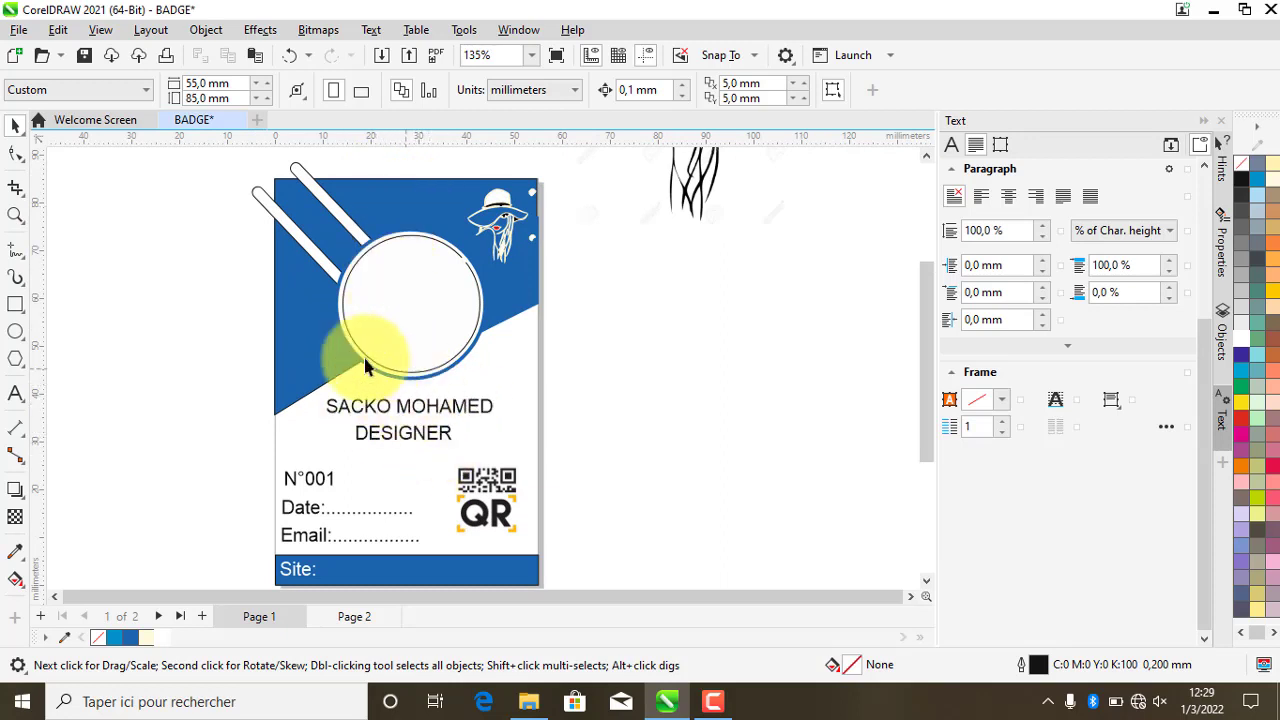
- Drag photo 20210101_212908 from File Explorer's Images folder into the CorelDRAW badge
left_click(528, 701)
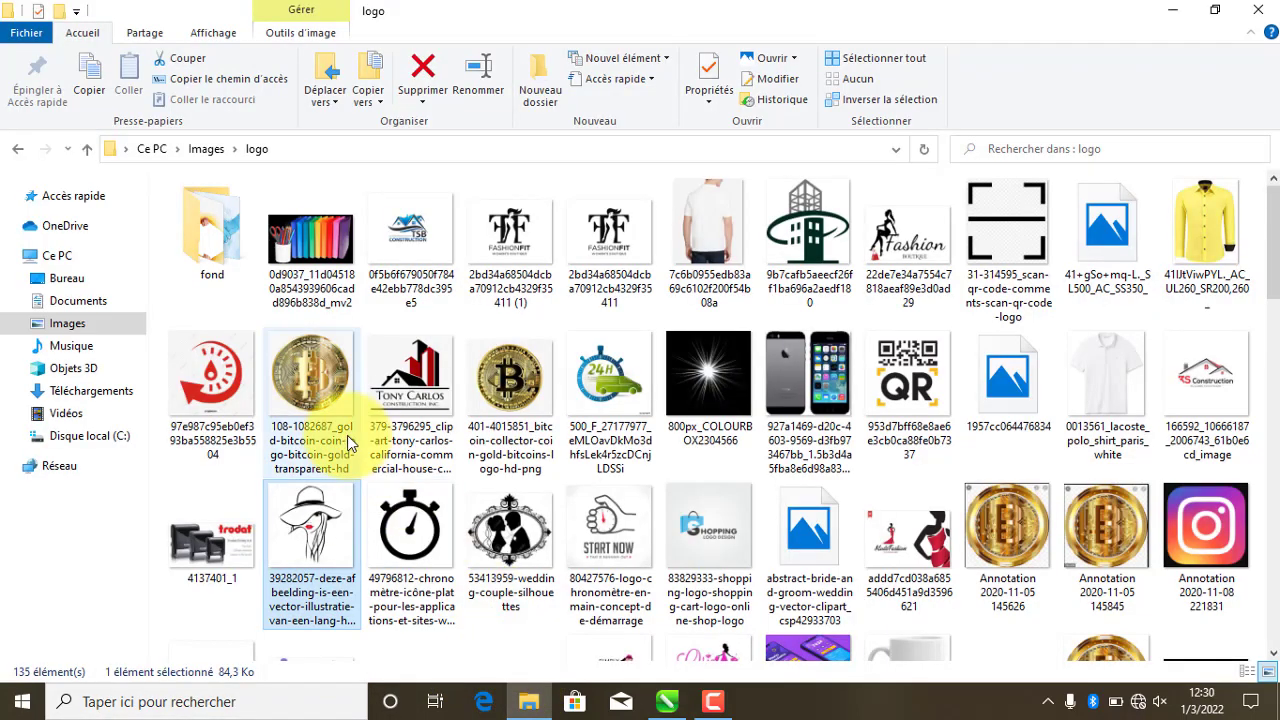
left_click(97, 323)
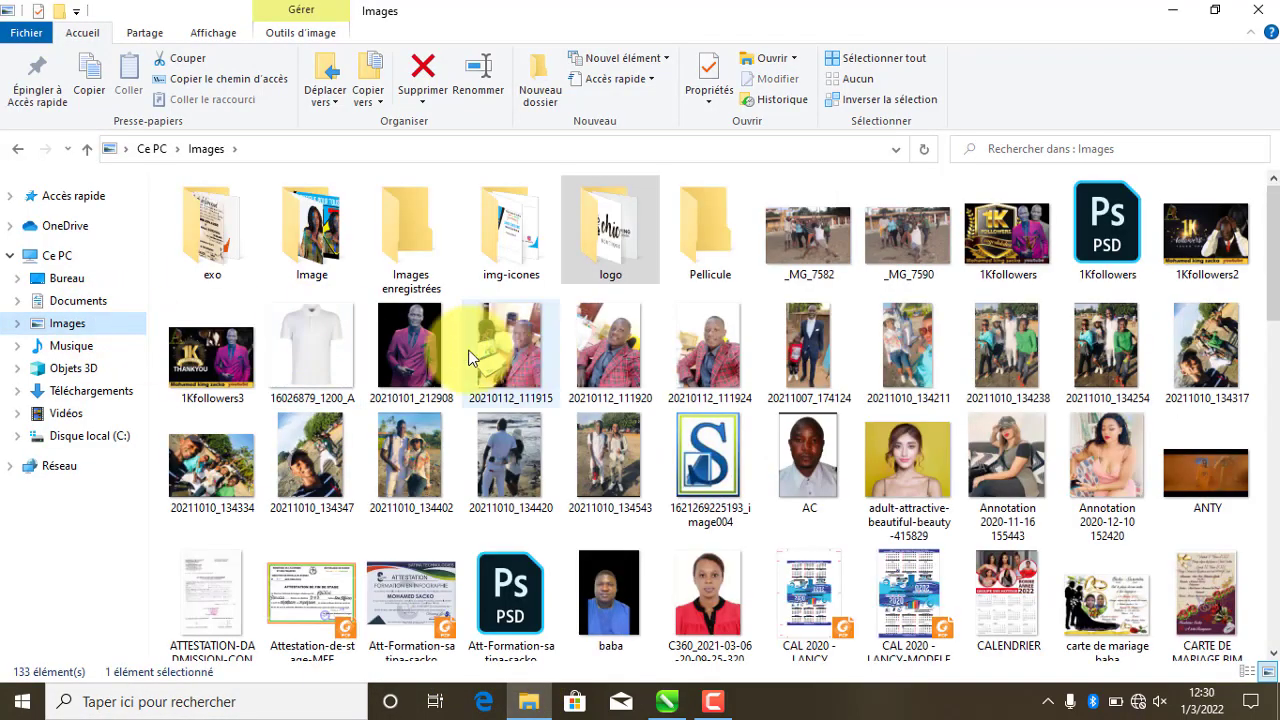
left_click_drag(416, 355, 519, 401)
scroll(519, 401, "down", 7)
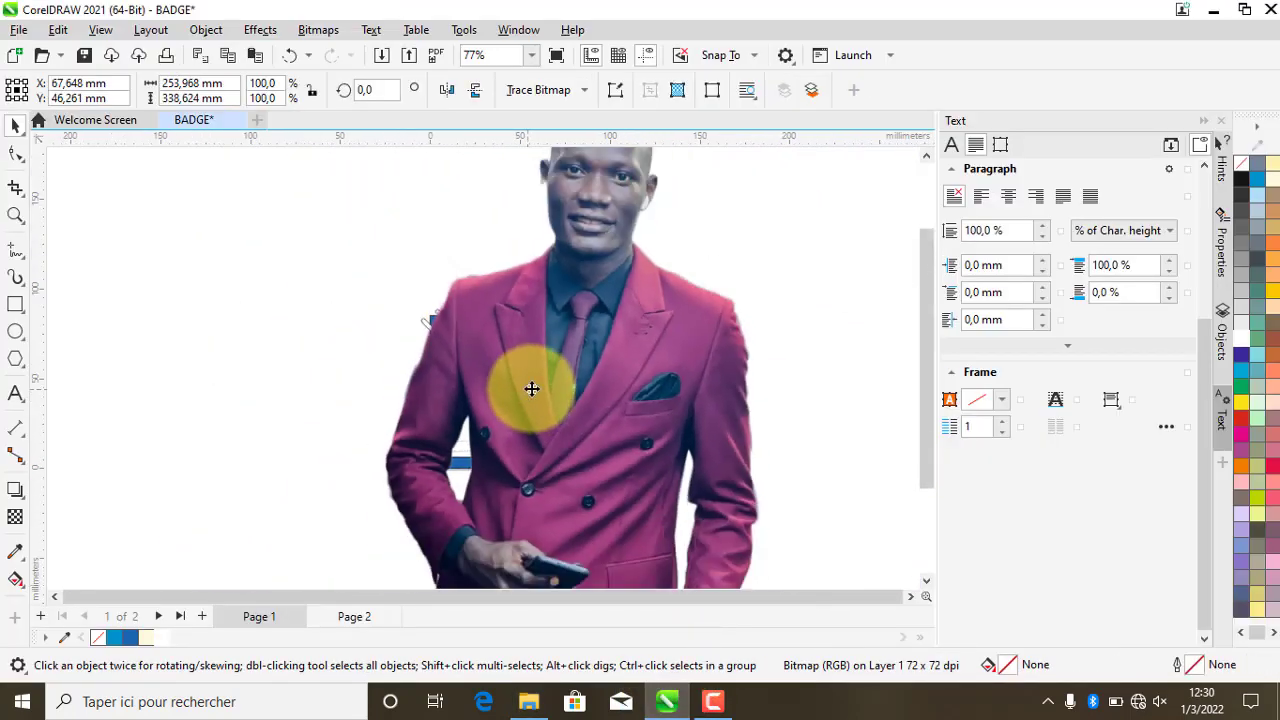
- Shrink the imported photo and move it over the badge circle
left_click_drag(683, 205, 466, 347)
scroll(600, 378, "up", 7)
scroll(466, 347, "up", 3)
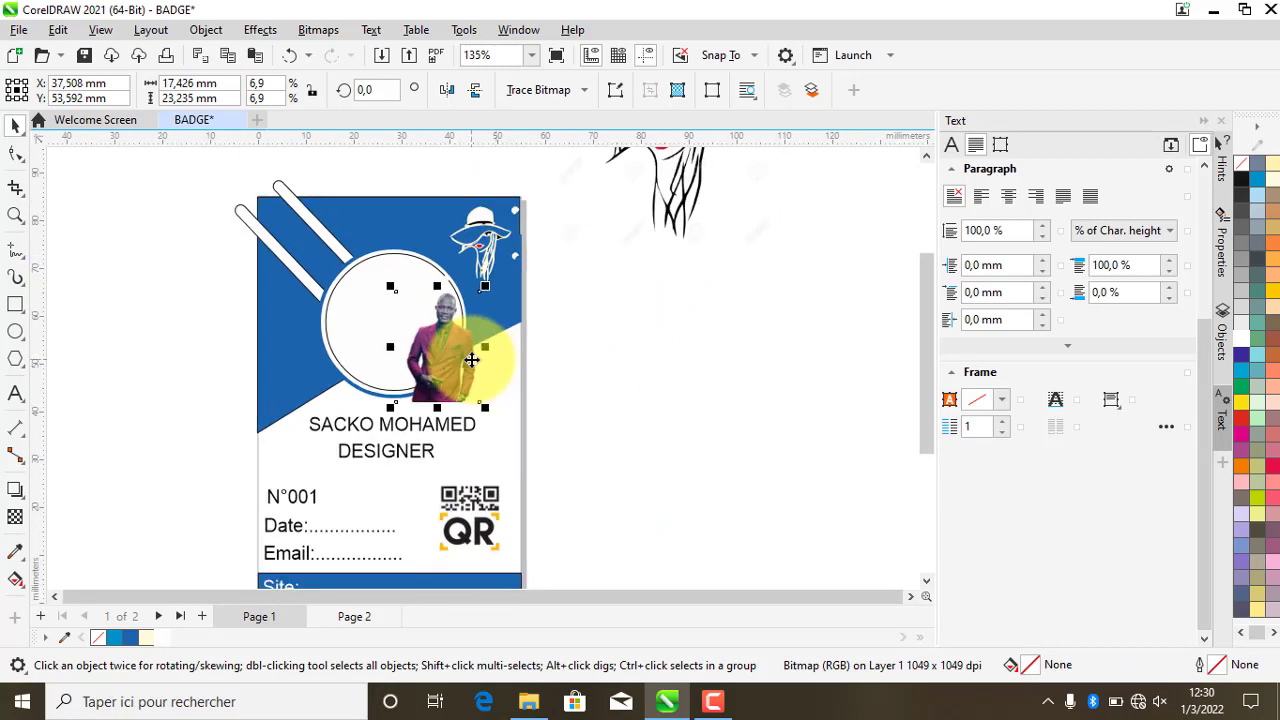
scroll(433, 320, "up", 2)
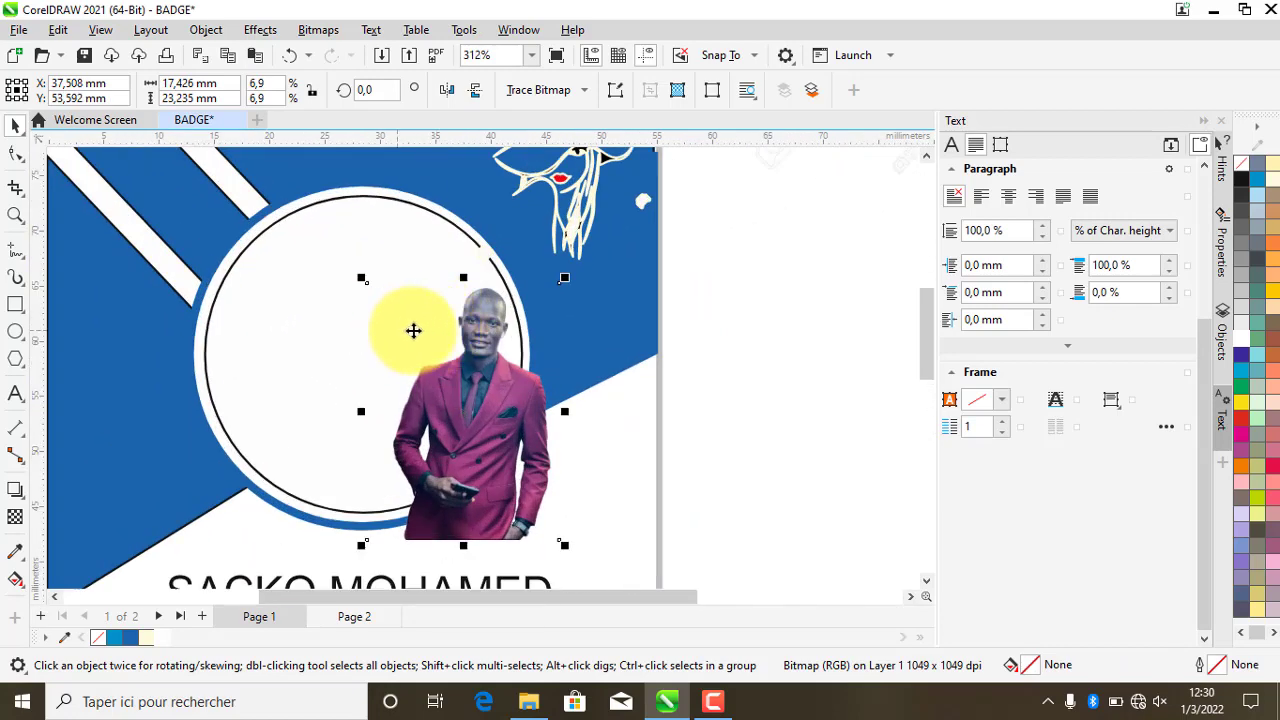
scroll(417, 329, "up", 1)
left_click_drag(511, 416, 595, 396)
- Place the photo inside the badge circle and centre it there
right_click(617, 395)
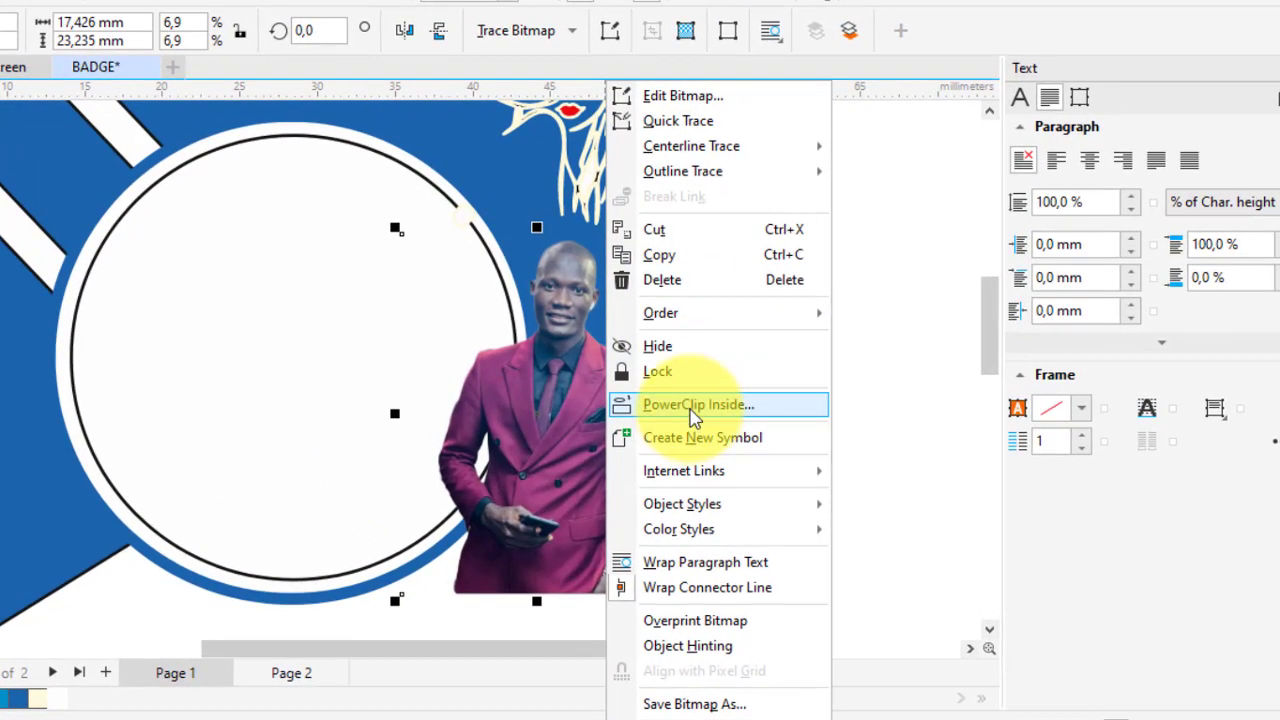
left_click(692, 408)
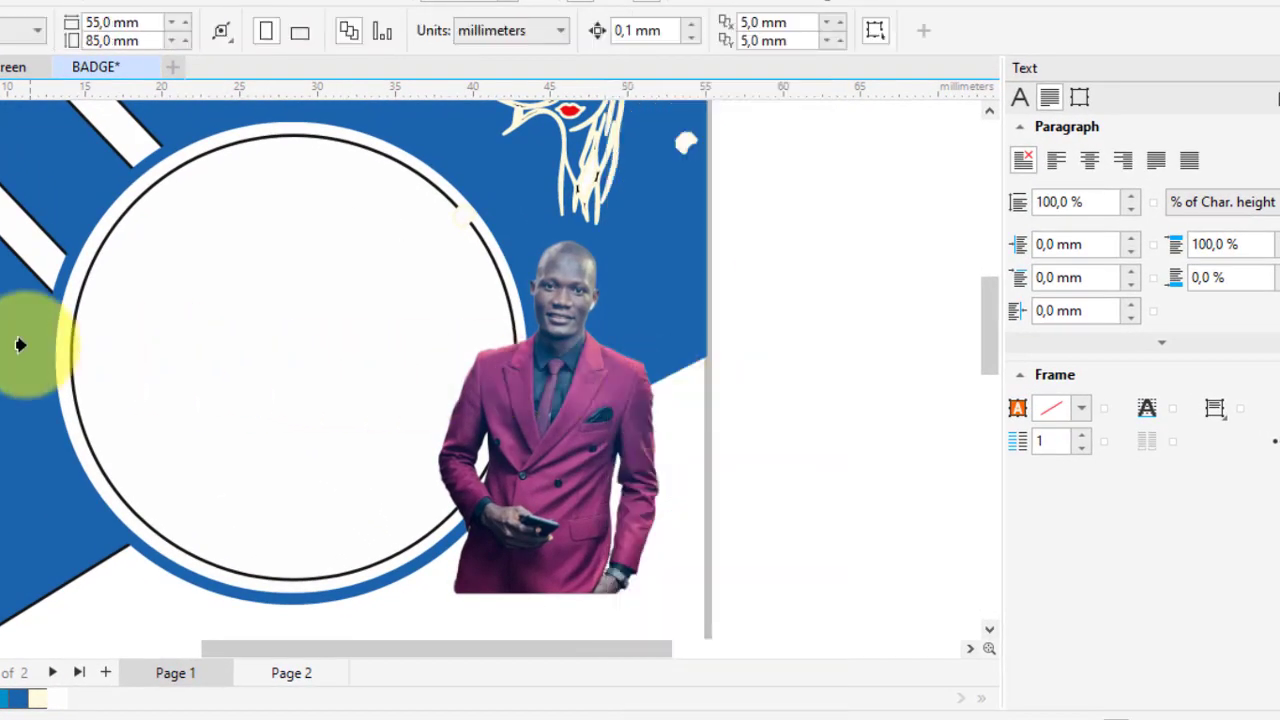
left_click(64, 338)
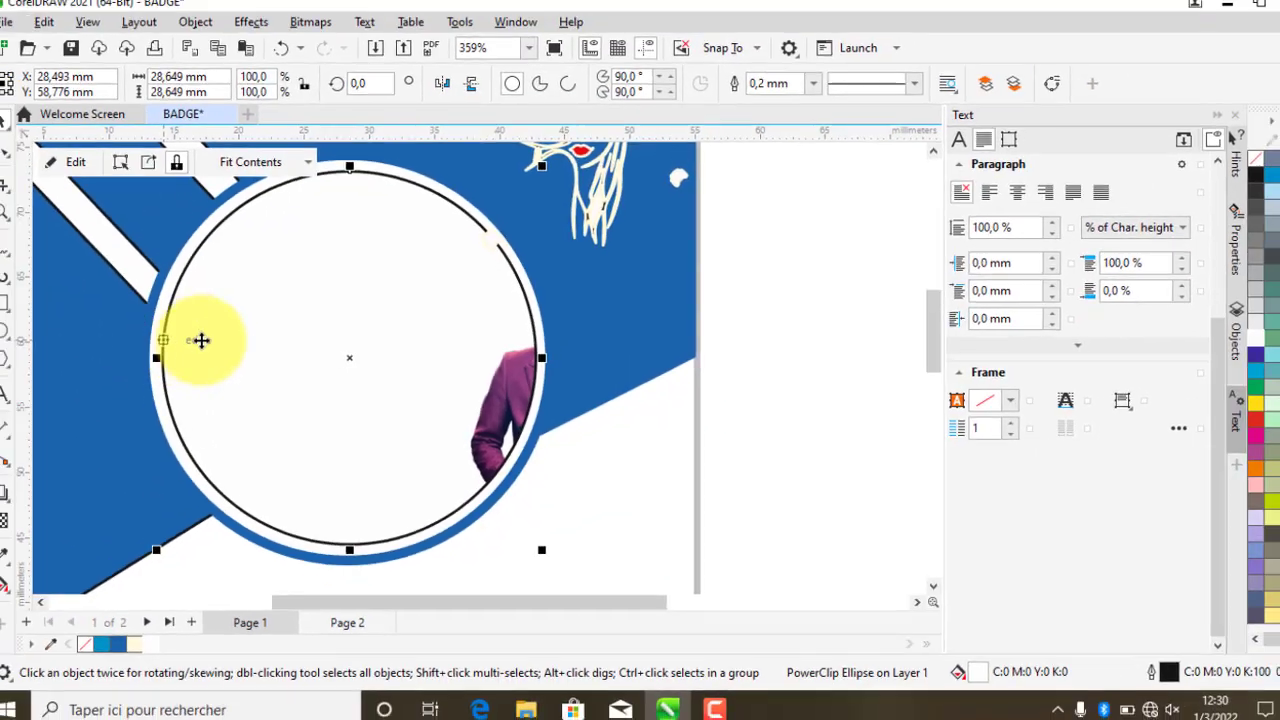
left_click(130, 166)
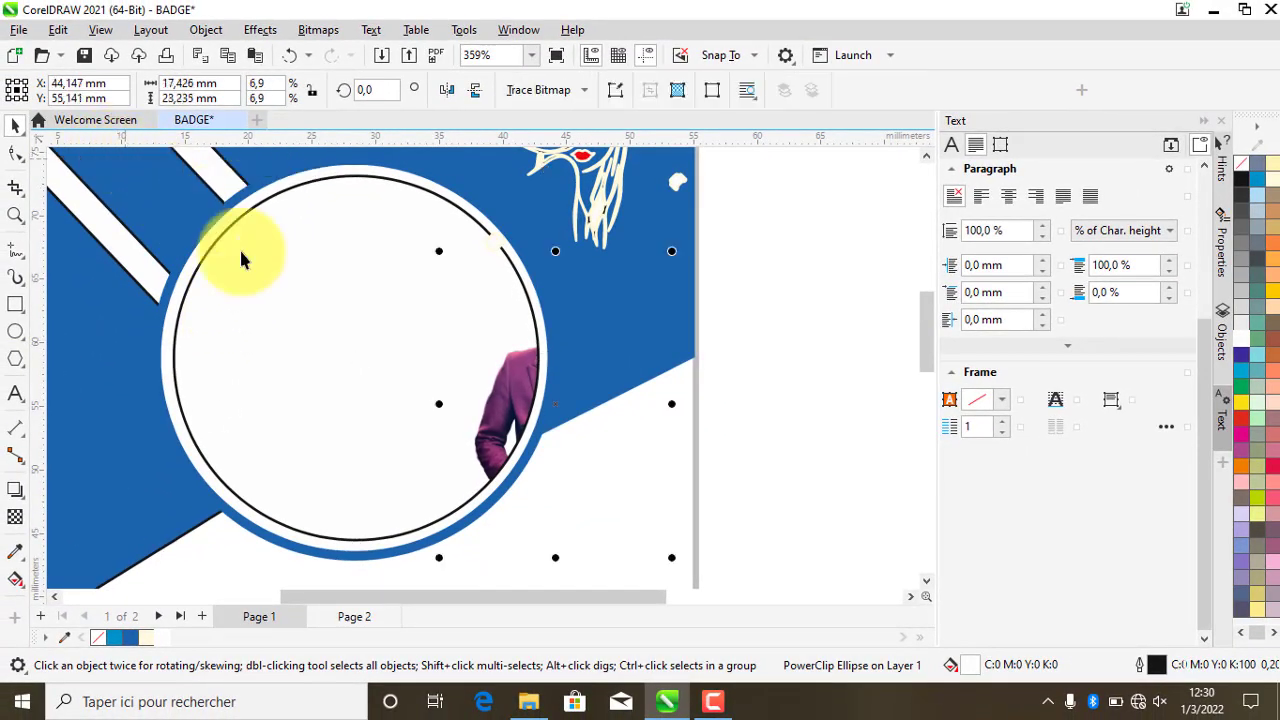
left_click_drag(494, 371, 298, 366)
- Enlarge the photo within the circle and shift it down-left
scroll(434, 415, "down", 3)
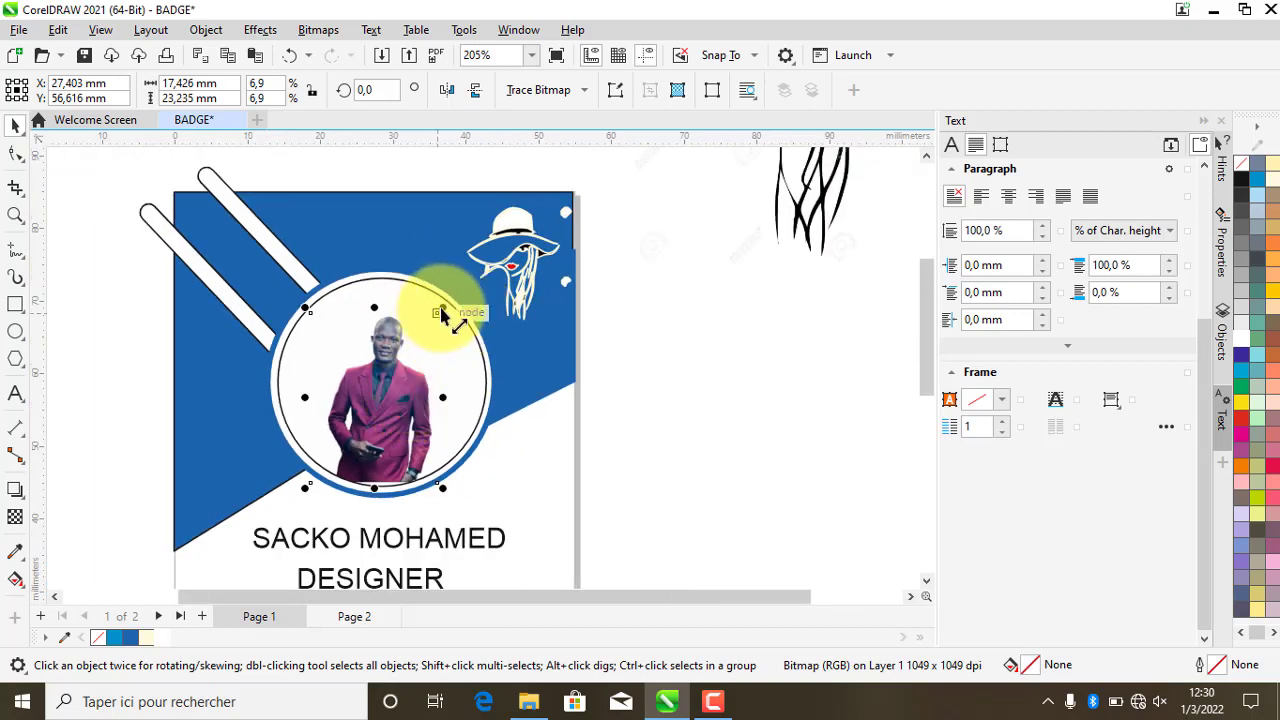
left_click_drag(441, 313, 588, 220)
left_click_drag(417, 351, 391, 385)
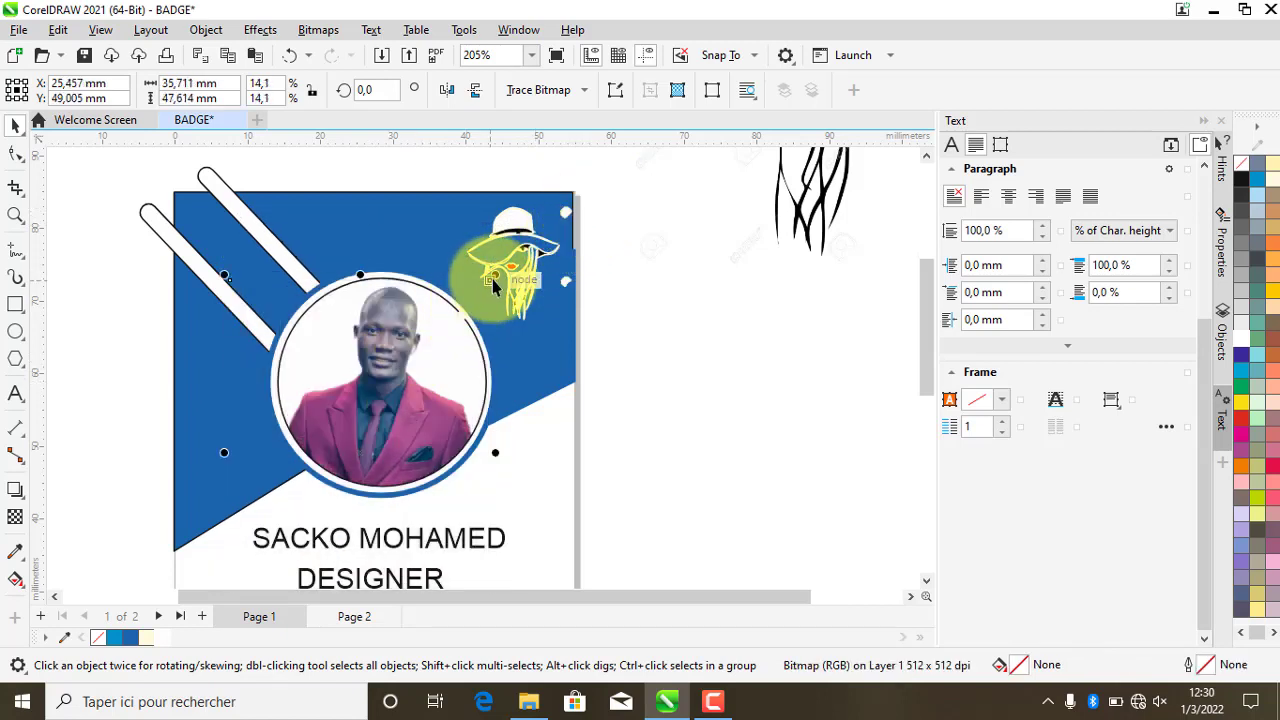
left_click_drag(495, 283, 537, 247)
left_click_drag(410, 336, 397, 362)
scroll(397, 362, "down", 1)
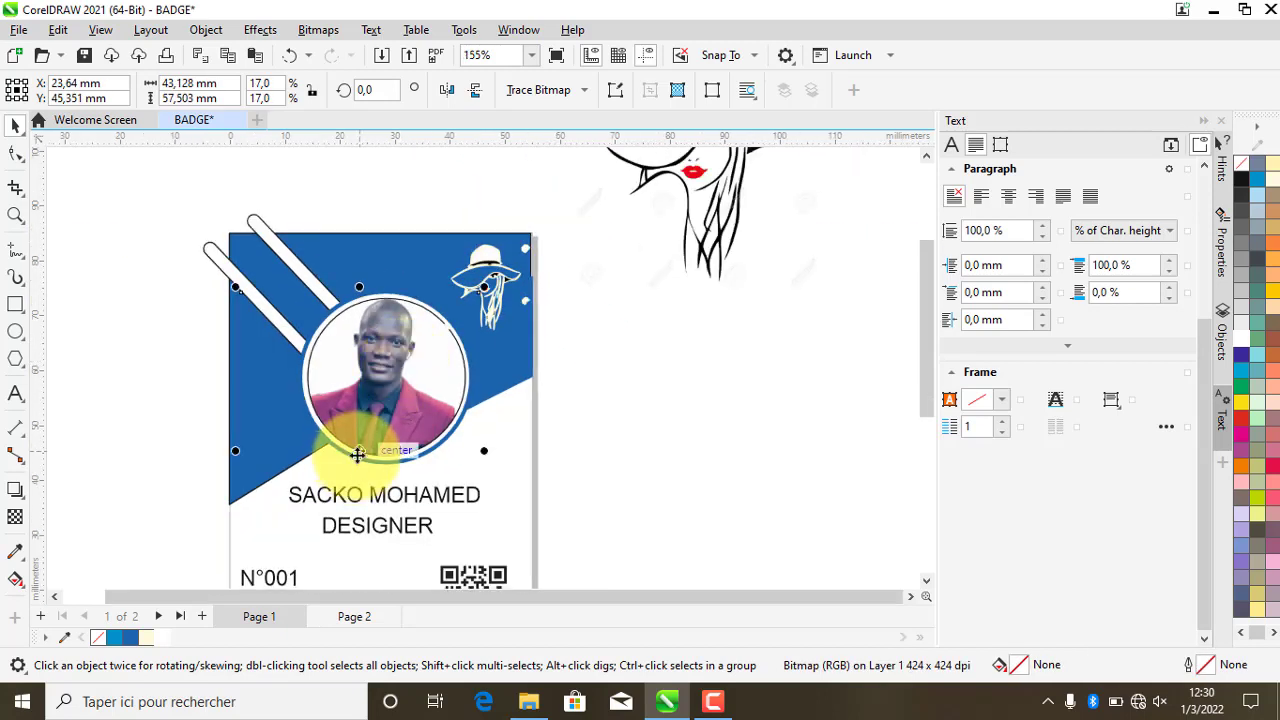
- Rotate the photo about 5 degrees and reposition it in the circle
left_click(460, 325)
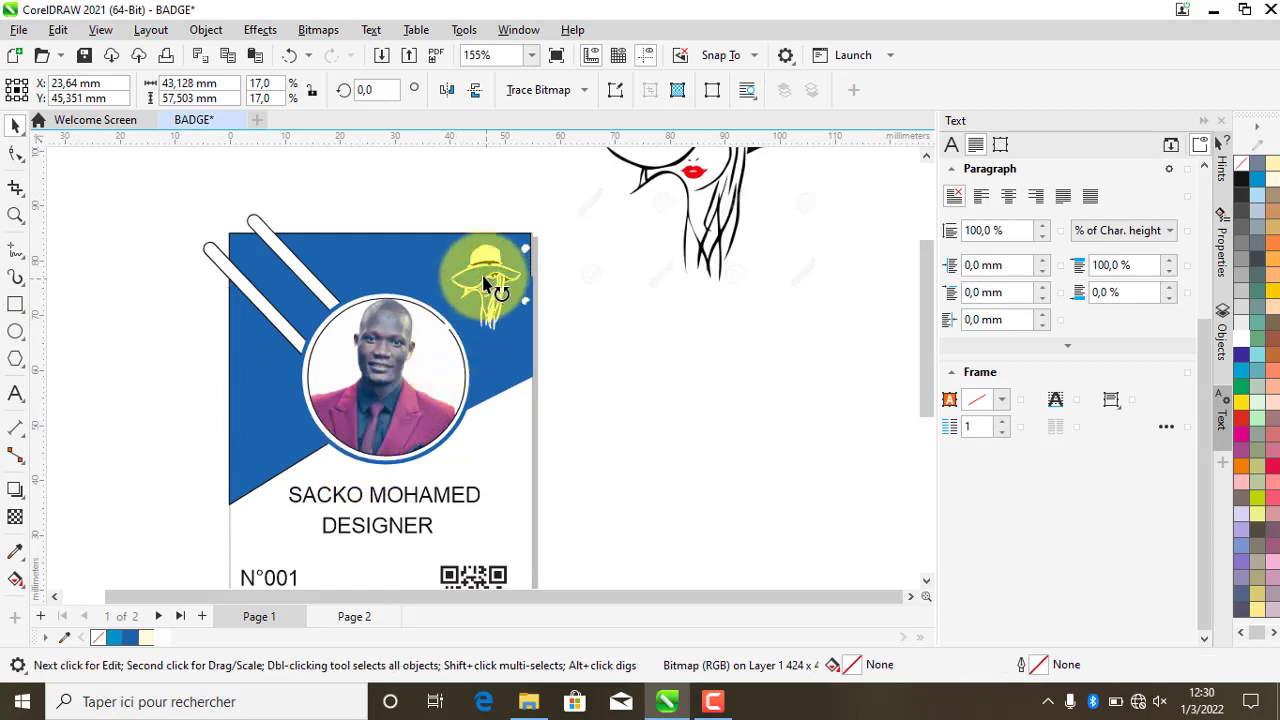
left_click_drag(488, 287, 471, 274)
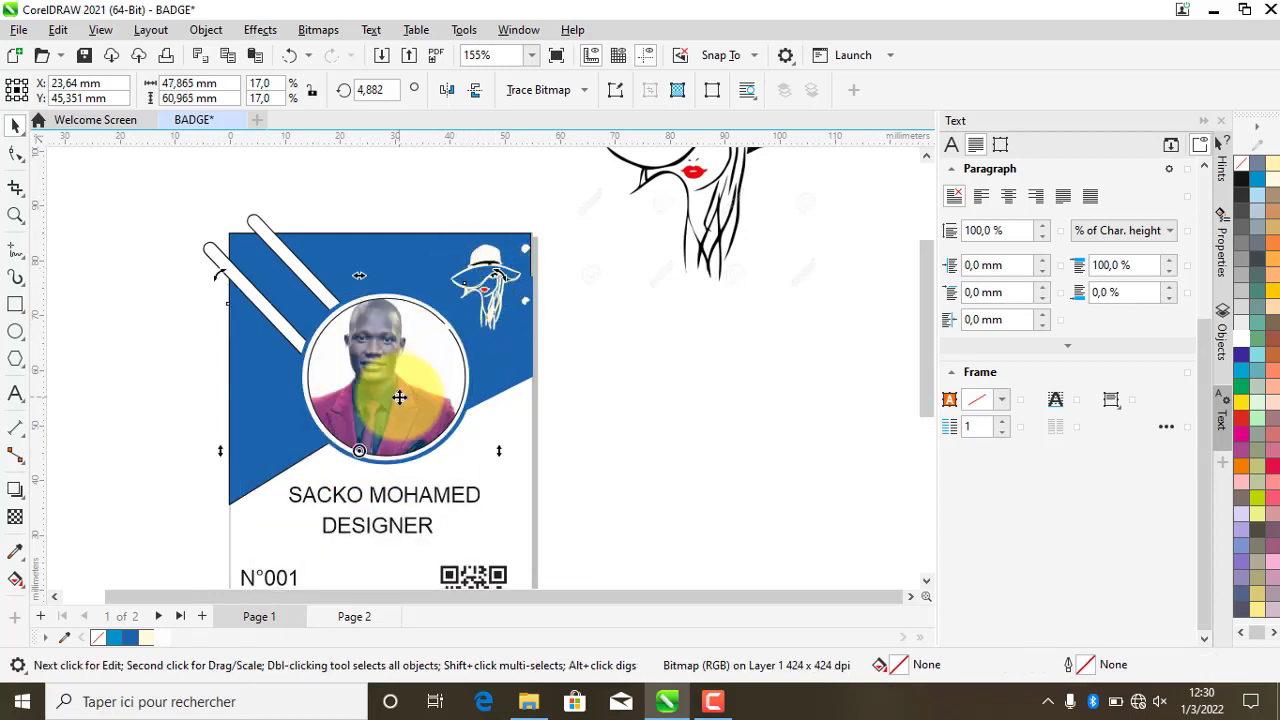
left_click_drag(400, 400, 410, 376)
scroll(425, 380, "down", 2)
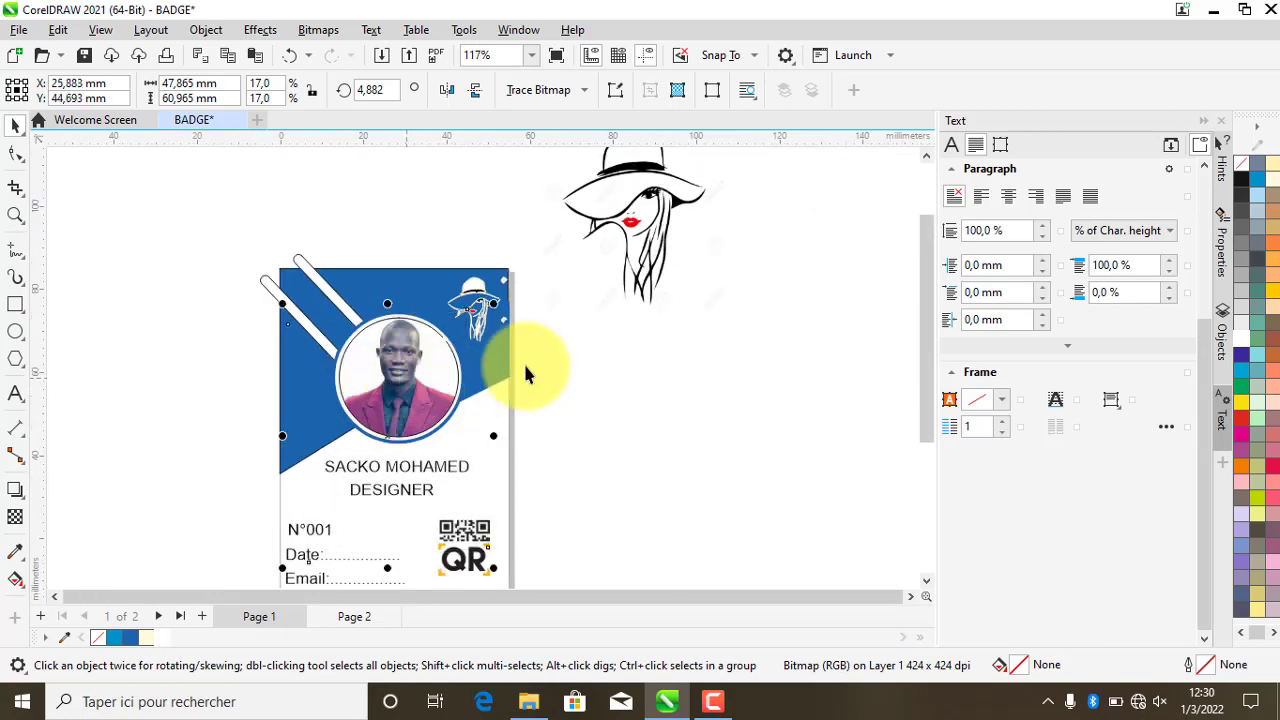
left_click(632, 384)
scroll(560, 375, "down", 1)
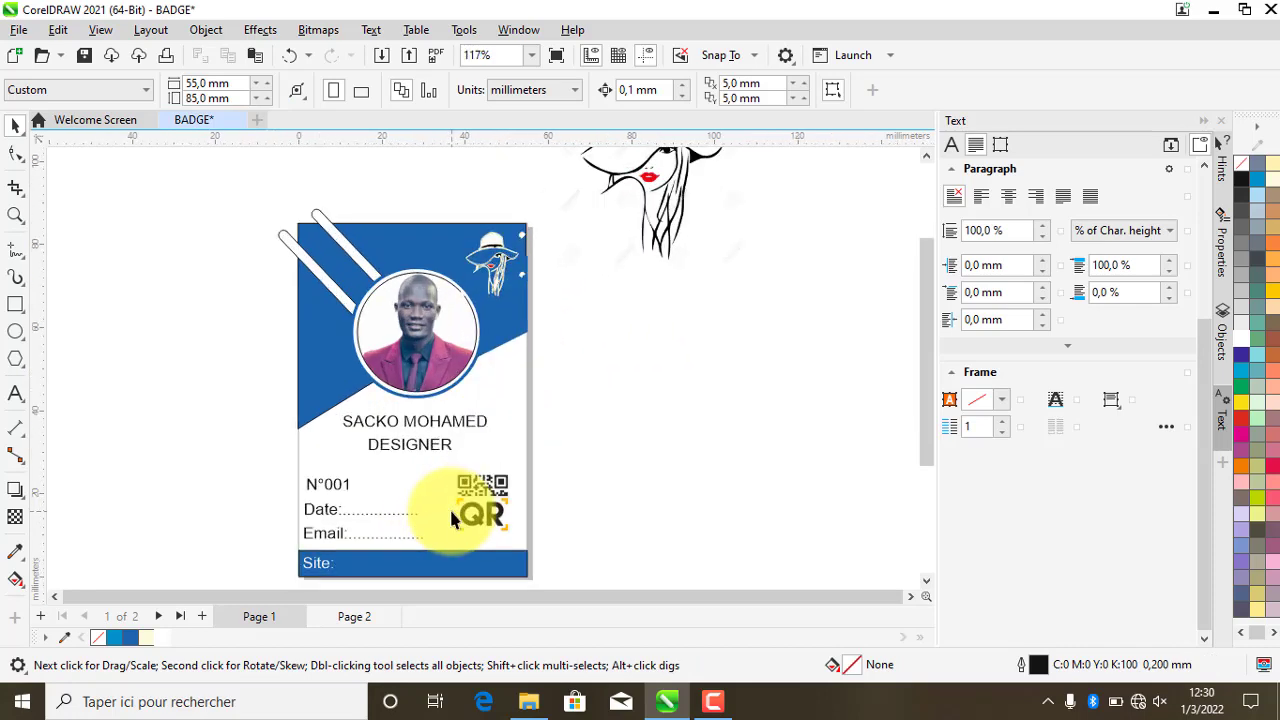
- Square the upper strap's corners, convert it to curves, and pull its end to the badge edge
scroll(340, 309, "down", 1)
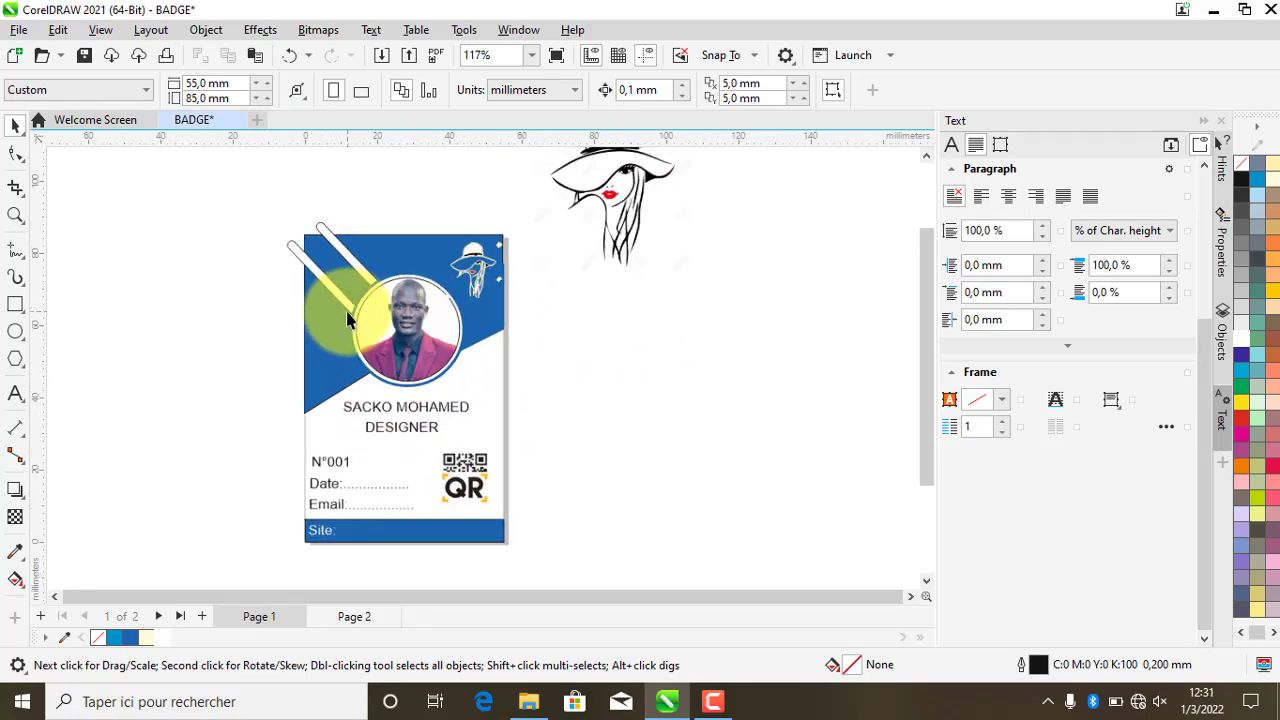
scroll(312, 232, "up", 3)
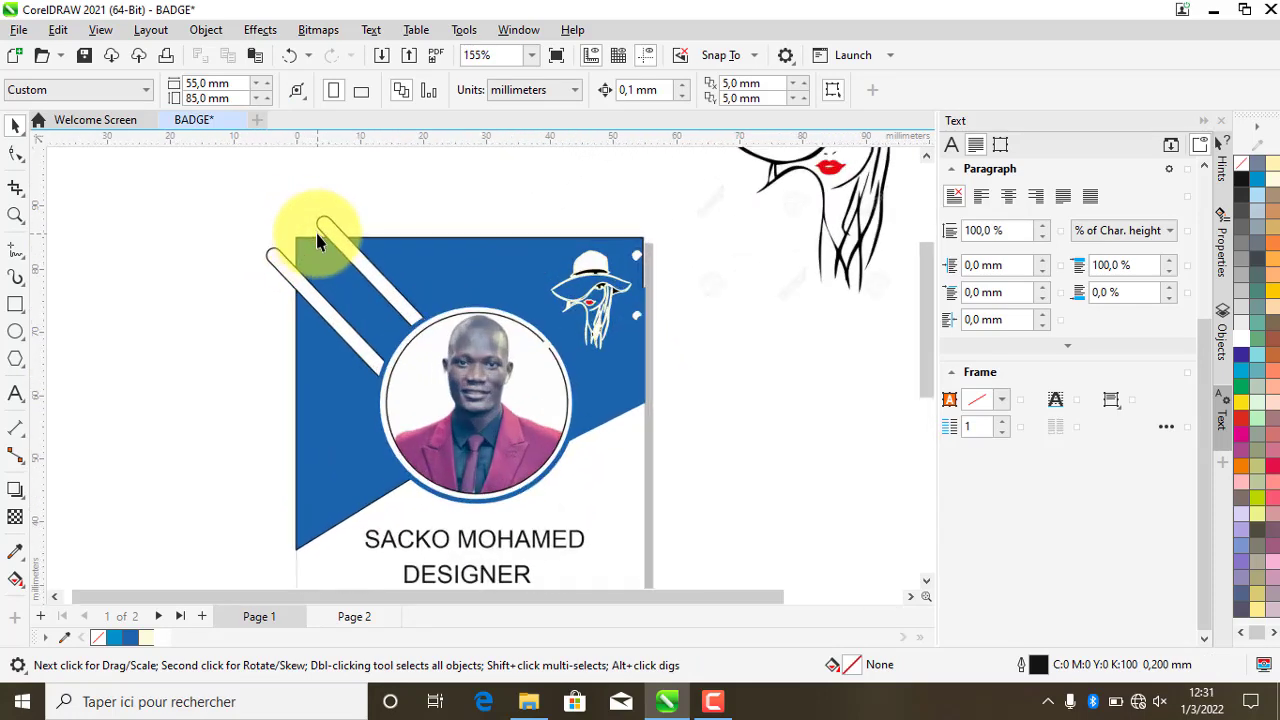
left_click(331, 231)
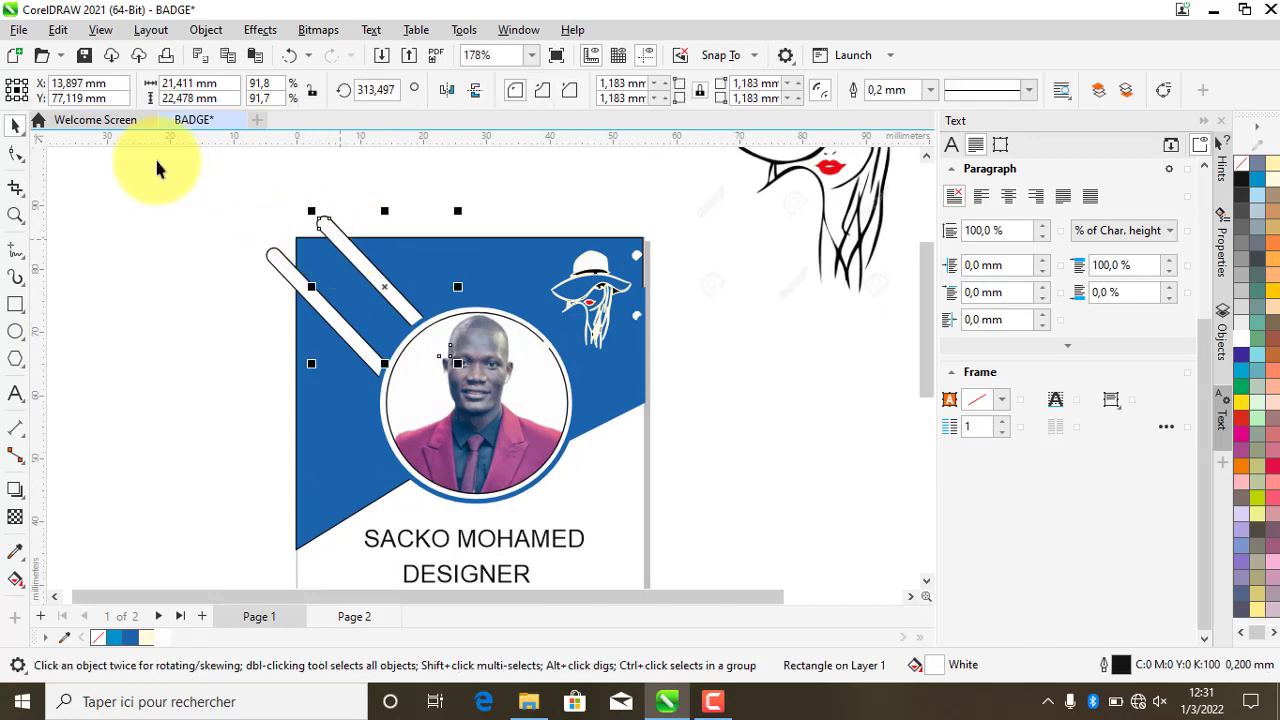
left_click(15, 153)
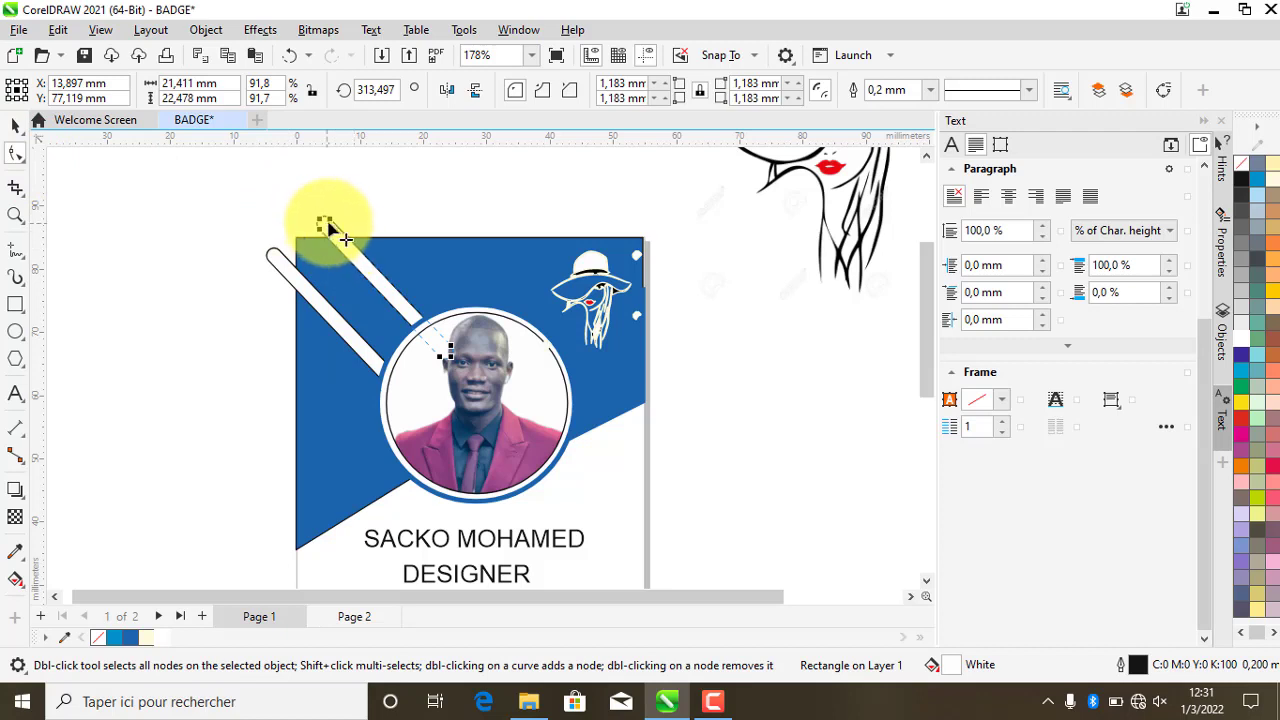
mouse_move(331, 220)
left_mouse_down()
mouse_move(351, 172)
mouse_move(296, 220)
mouse_move(311, 228)
left_mouse_up()
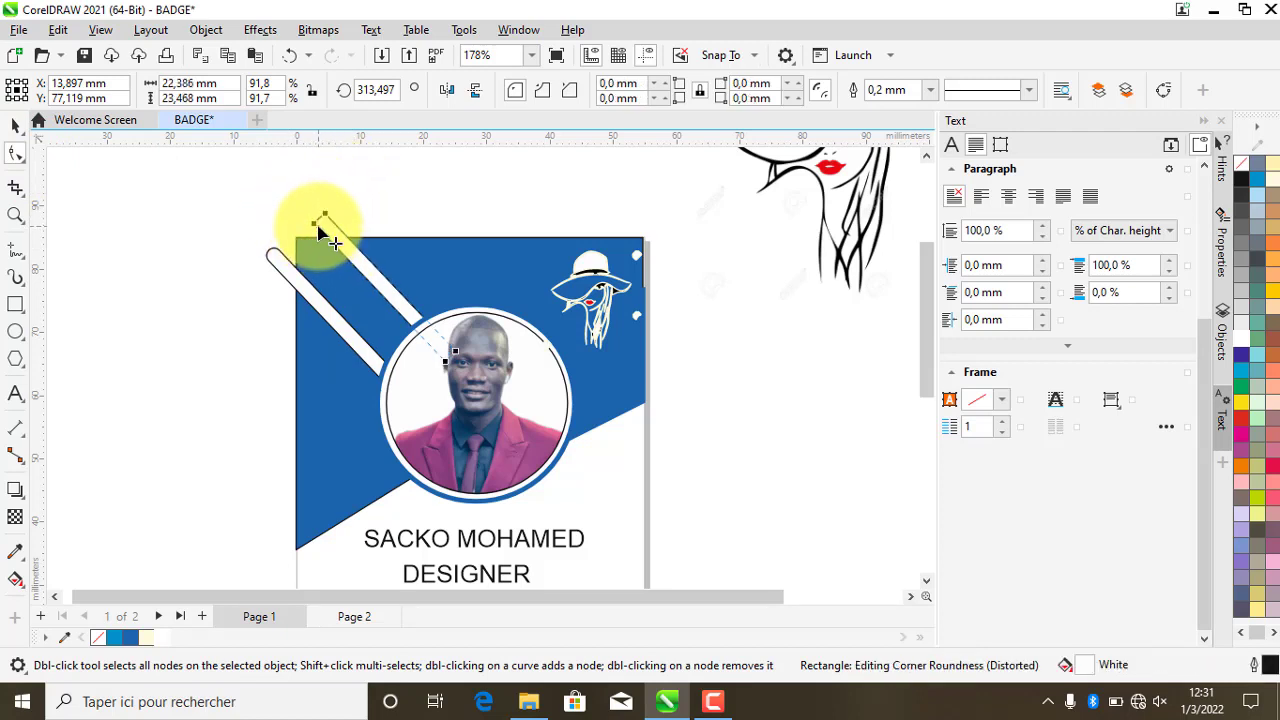
mouse_move(316, 227)
left_mouse_down()
mouse_move(323, 243)
mouse_move(336, 214)
mouse_move(338, 238)
mouse_move(334, 198)
mouse_move(330, 230)
mouse_move(317, 219)
left_mouse_up()
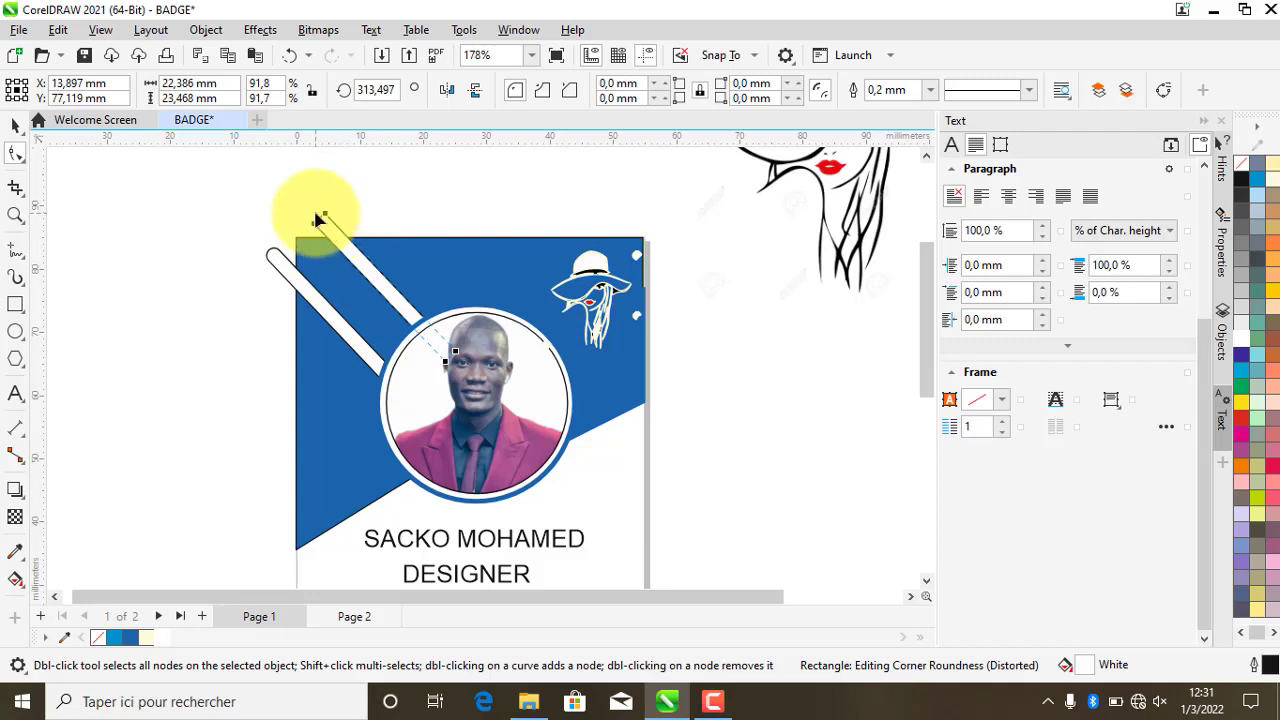
left_click(1165, 92)
scroll(340, 242, "up", 1)
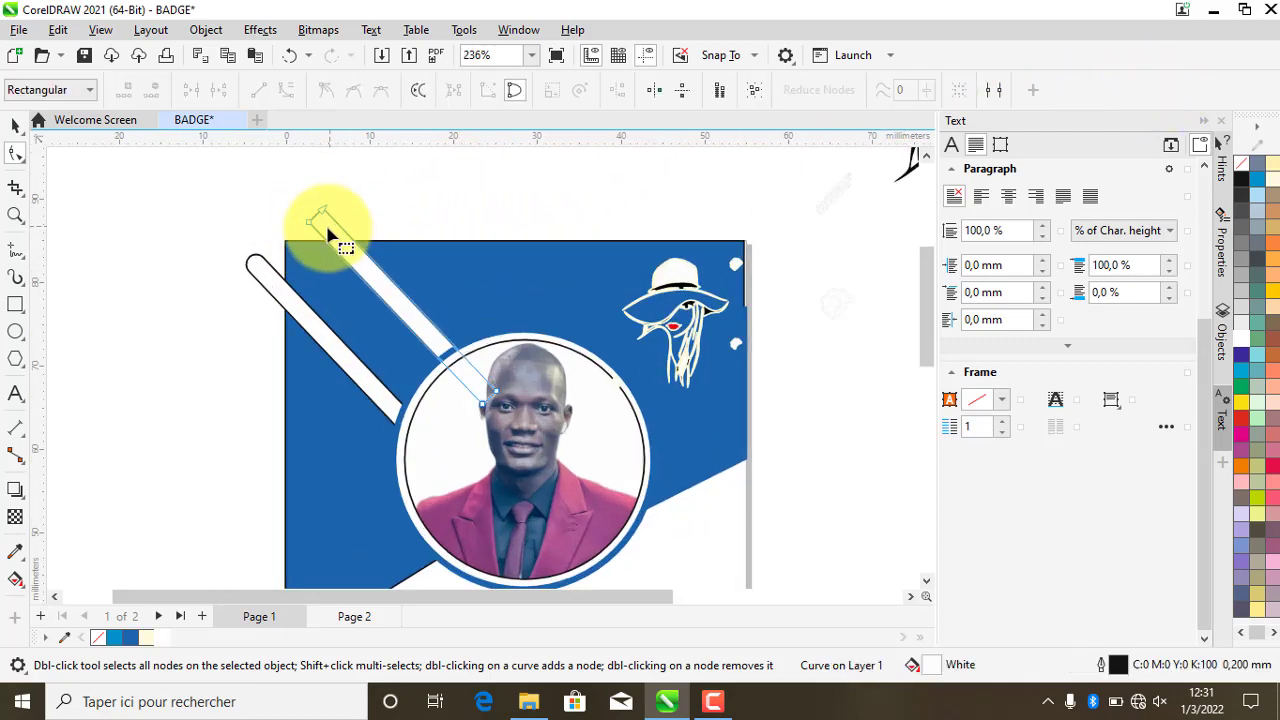
mouse_move(310, 225)
left_mouse_down()
mouse_move(314, 248)
mouse_move(330, 214)
mouse_move(336, 236)
mouse_move(320, 243)
left_mouse_up()
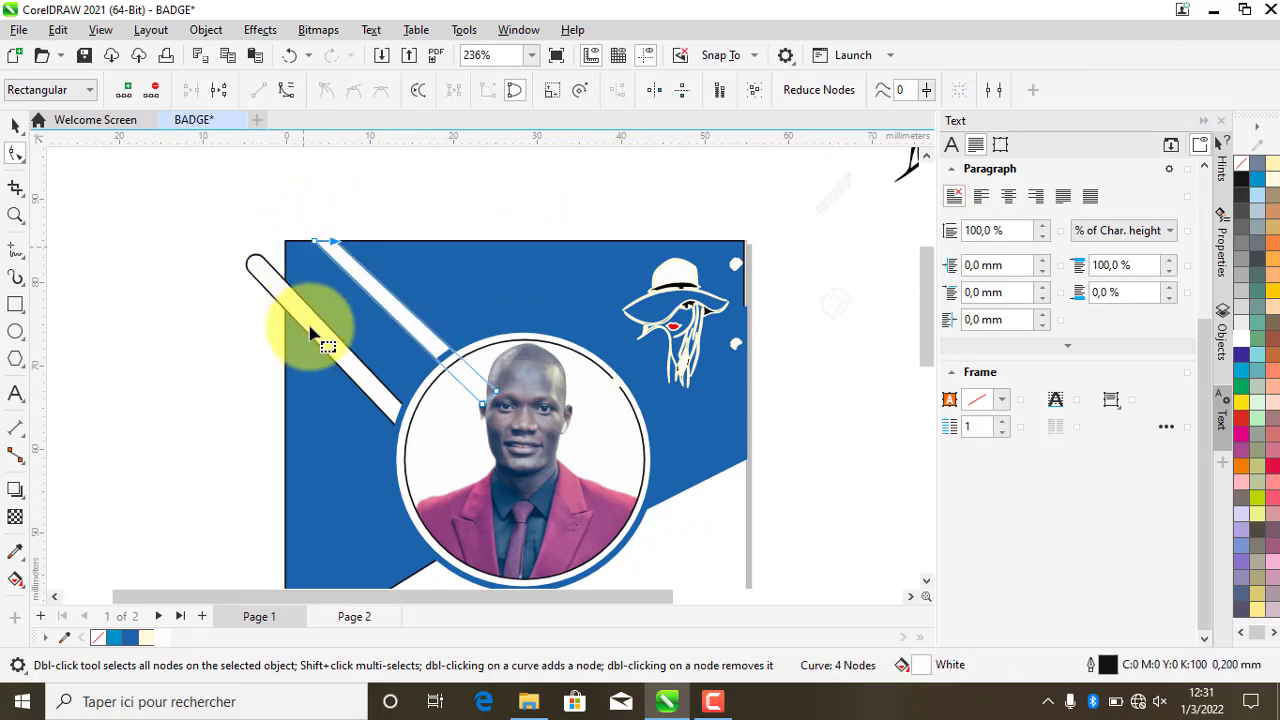
- Square the second strap's end, convert it to curves, and pull it to the badge edge
left_click(268, 258)
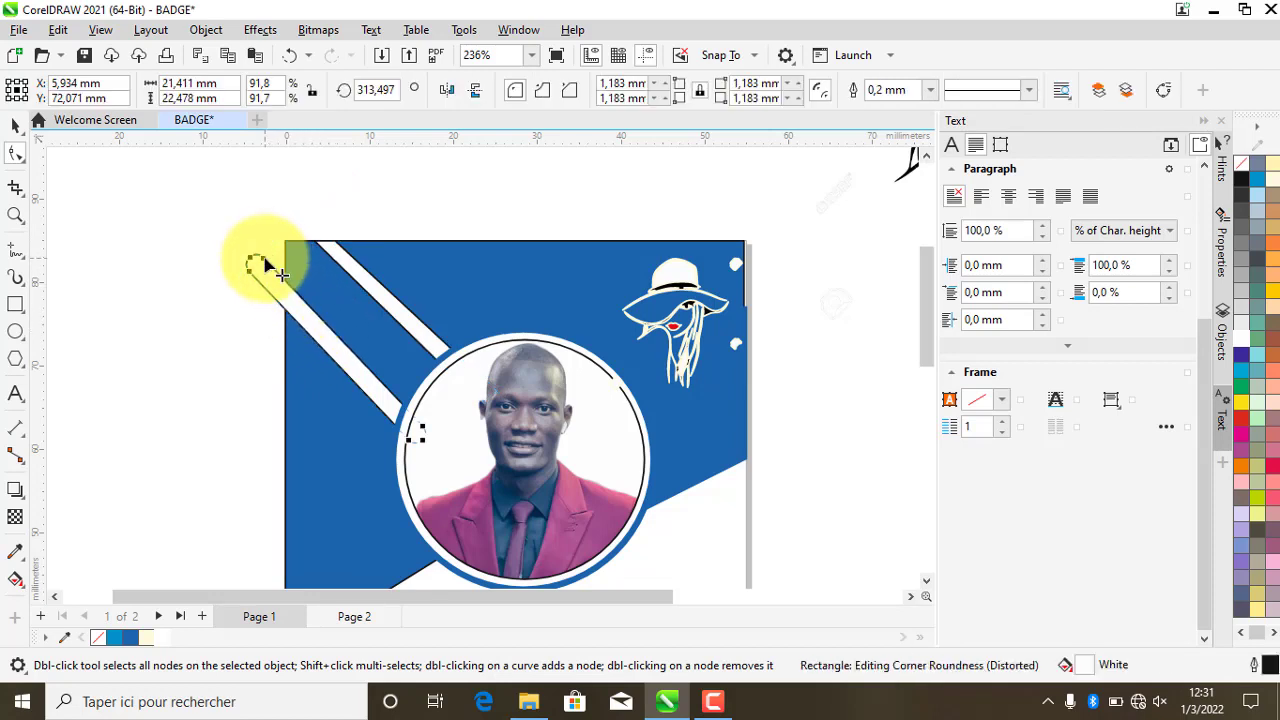
left_click_drag(268, 265, 257, 209)
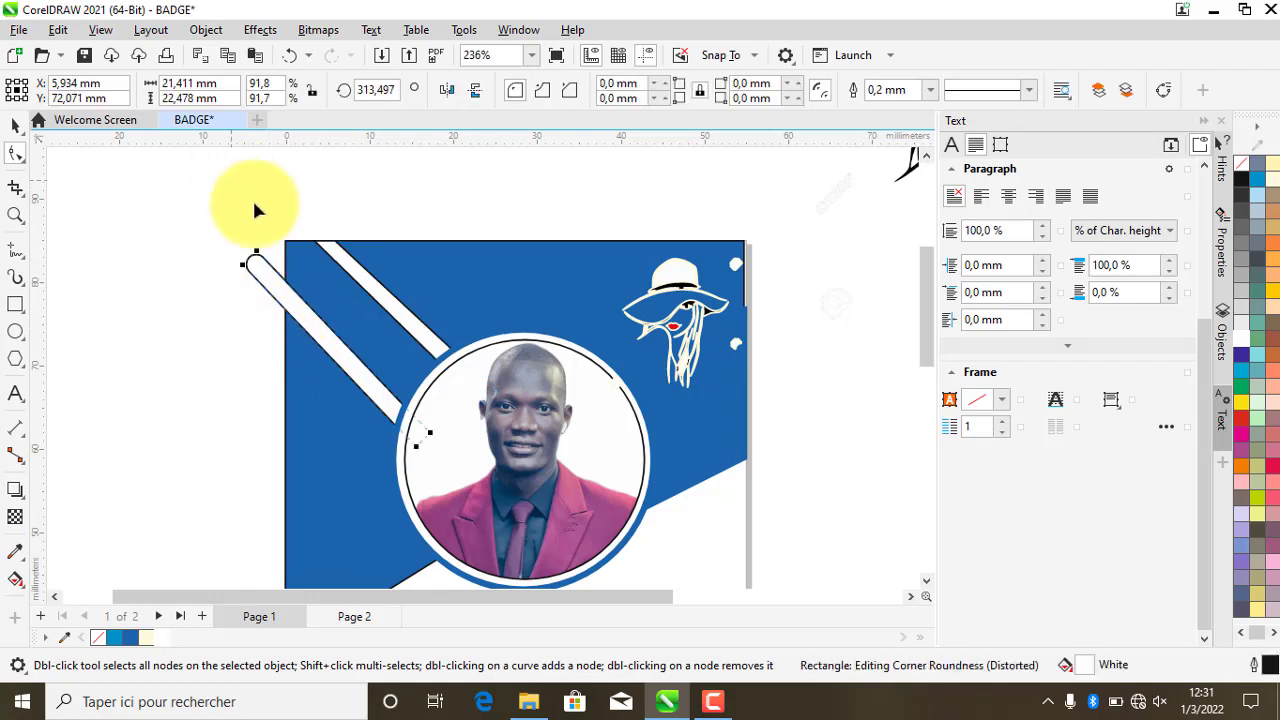
left_click(1158, 95)
scroll(257, 277, "up", 1)
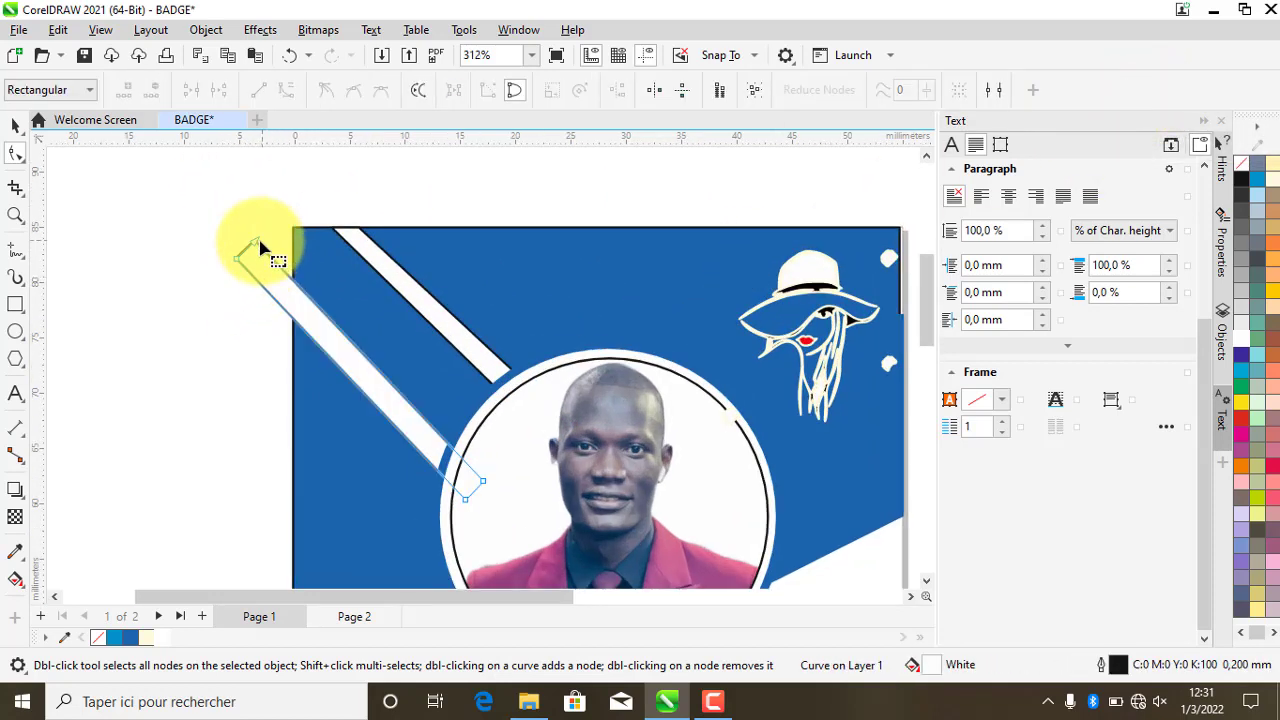
left_click_drag(258, 245, 294, 288)
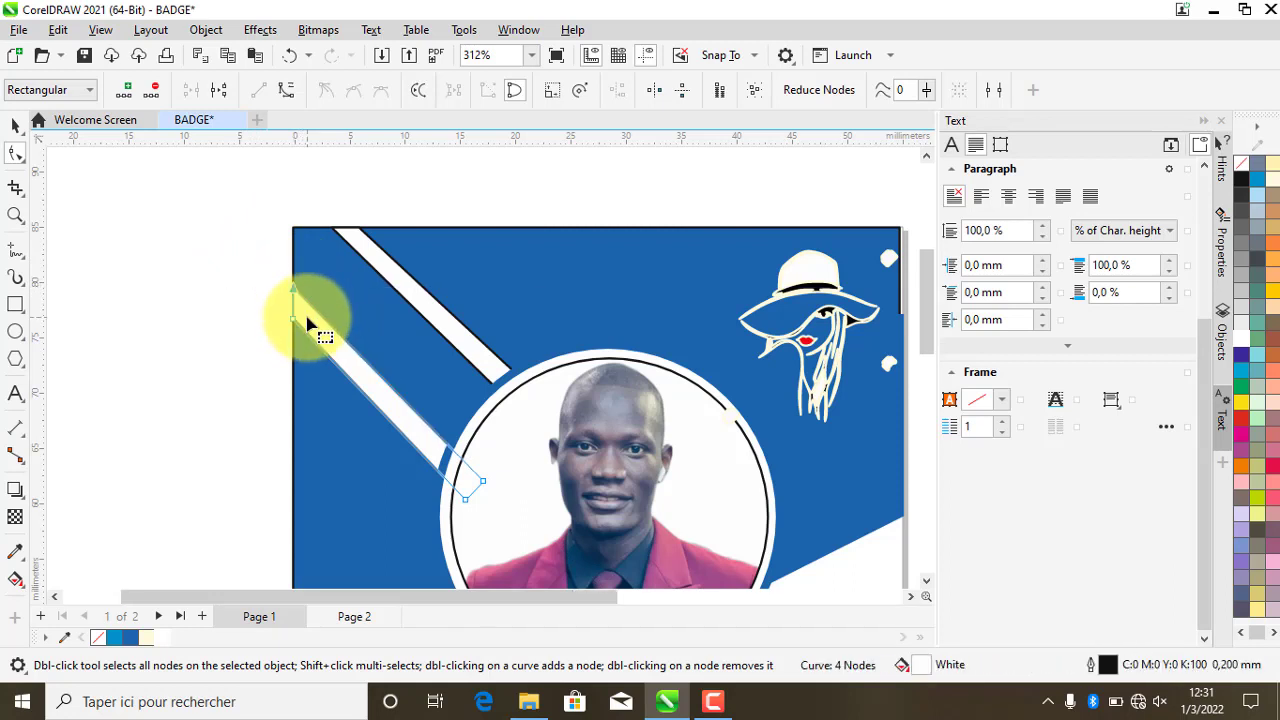
- Remove the black outline from both white straps
scroll(308, 322, "down", 1)
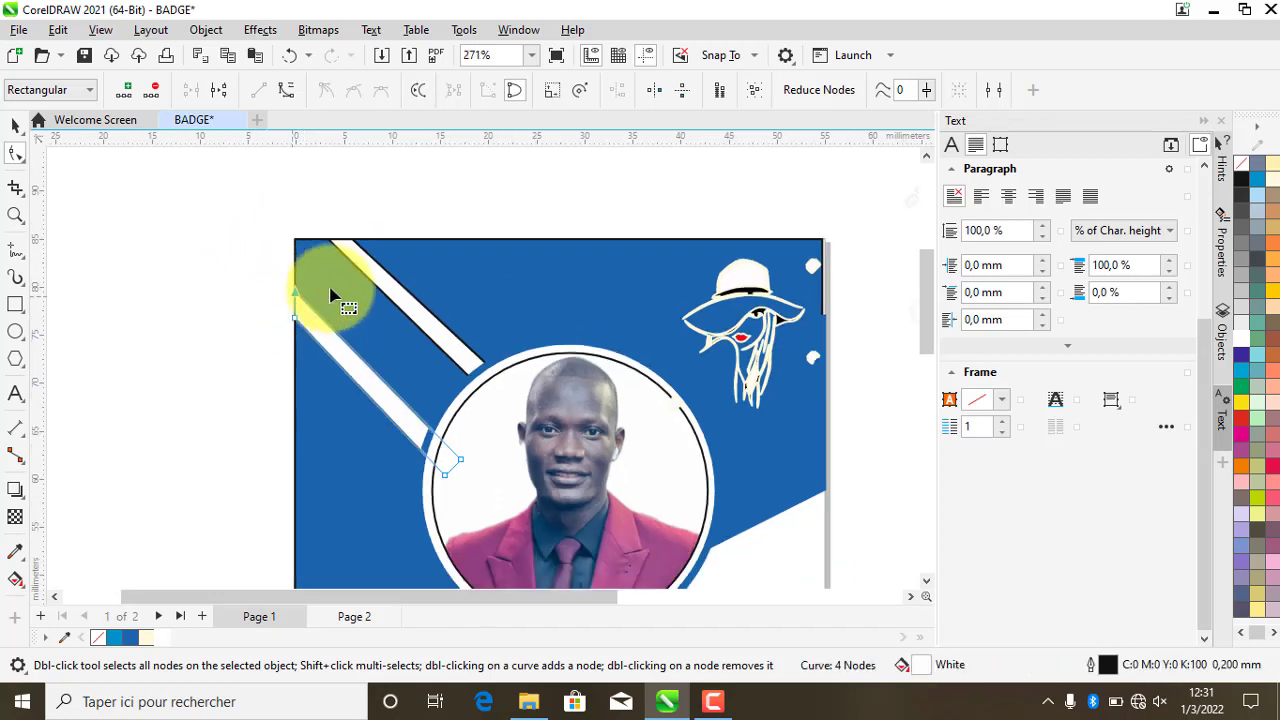
right_click(97, 631)
left_click(180, 376)
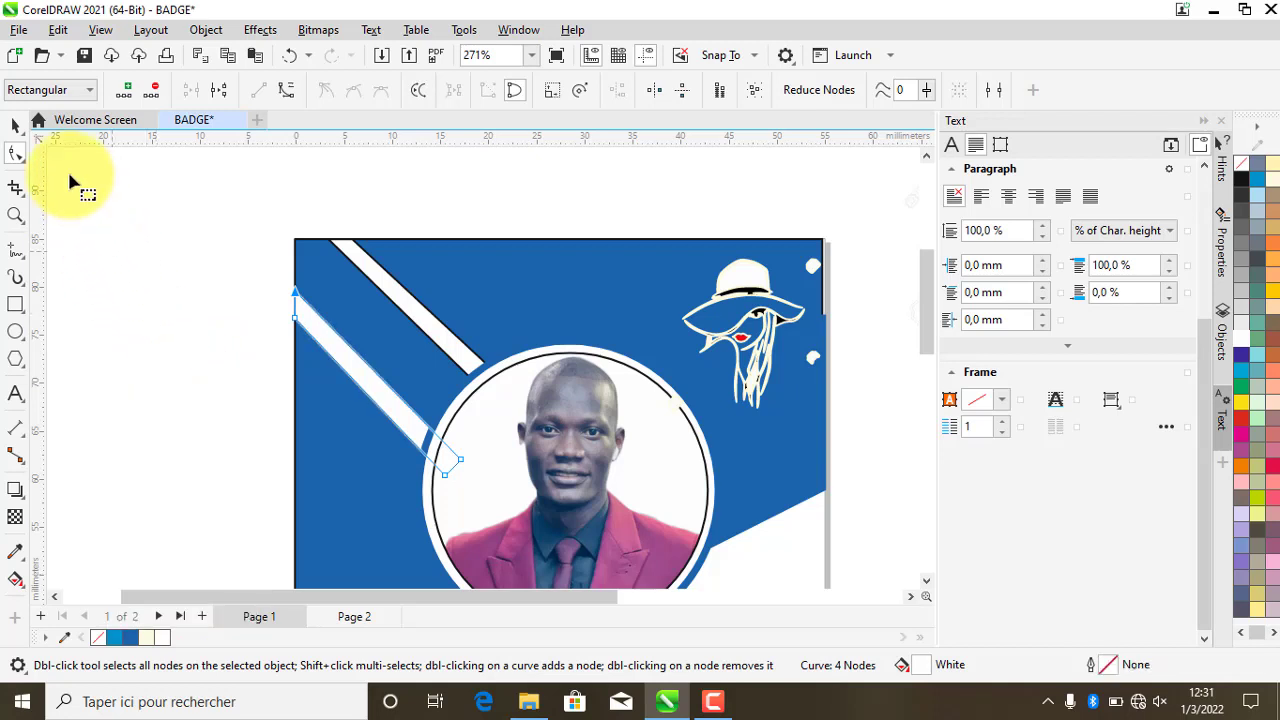
left_click(15, 125)
left_click(188, 193)
left_click(389, 275)
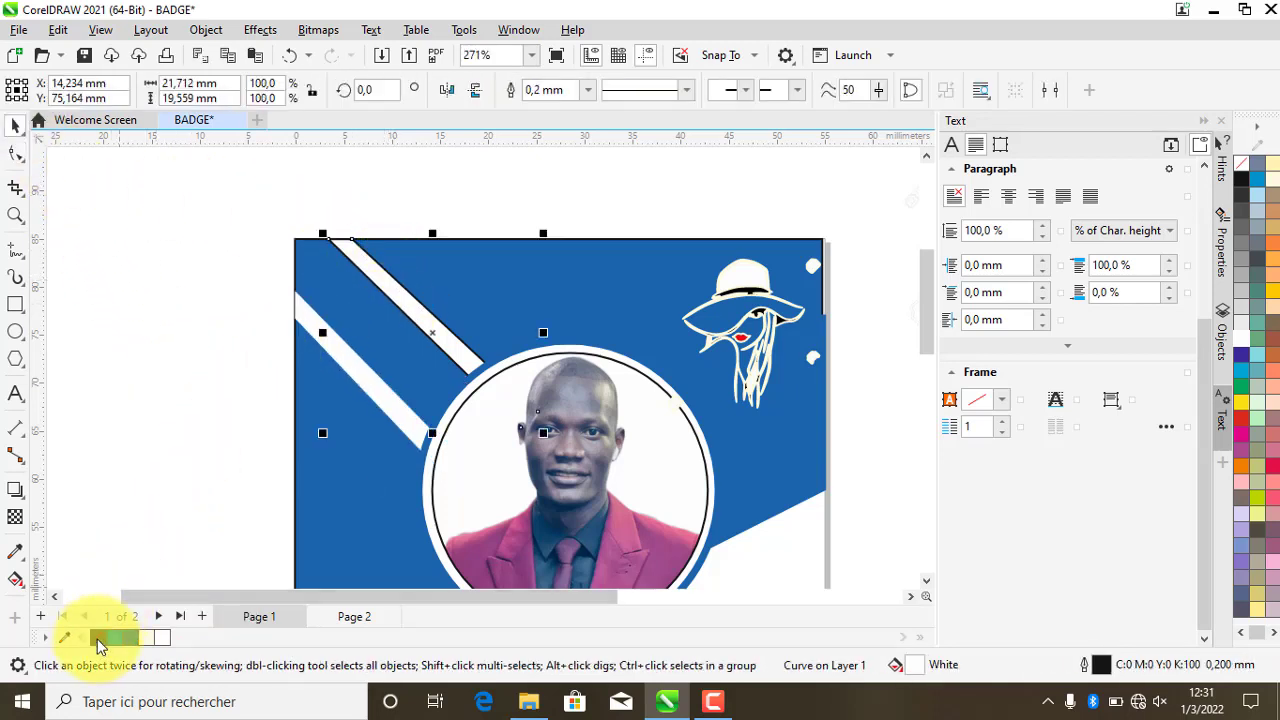
right_click(97, 645)
left_click(142, 388)
left_click(142, 283)
scroll(200, 237, "down", 1)
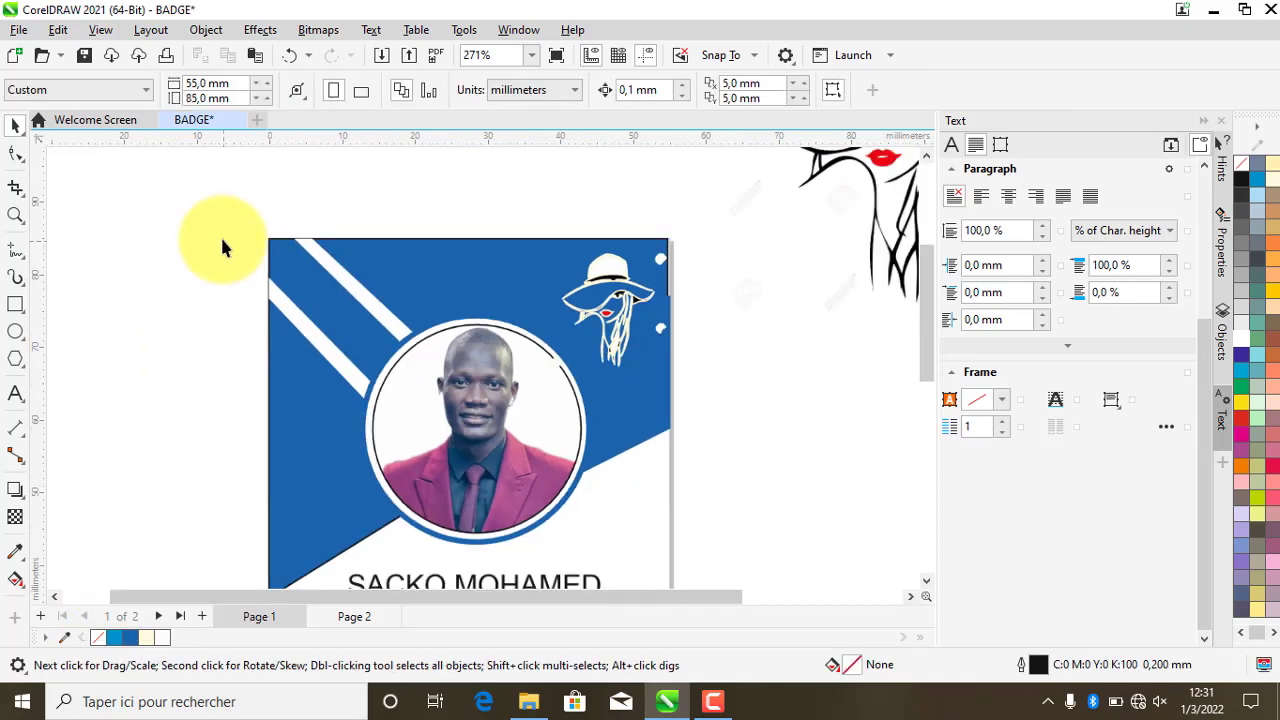
scroll(363, 240, "down", 3)
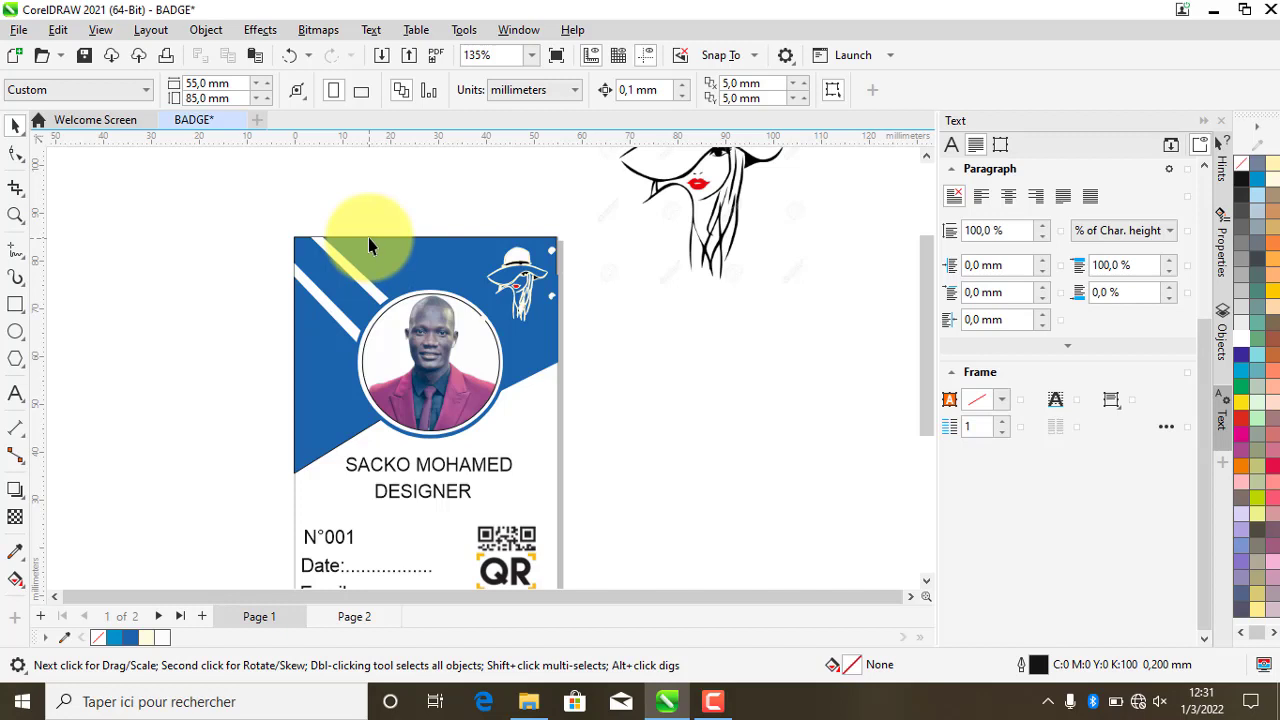
scroll(368, 237, "down", 1)
scroll(408, 229, "down", 1)
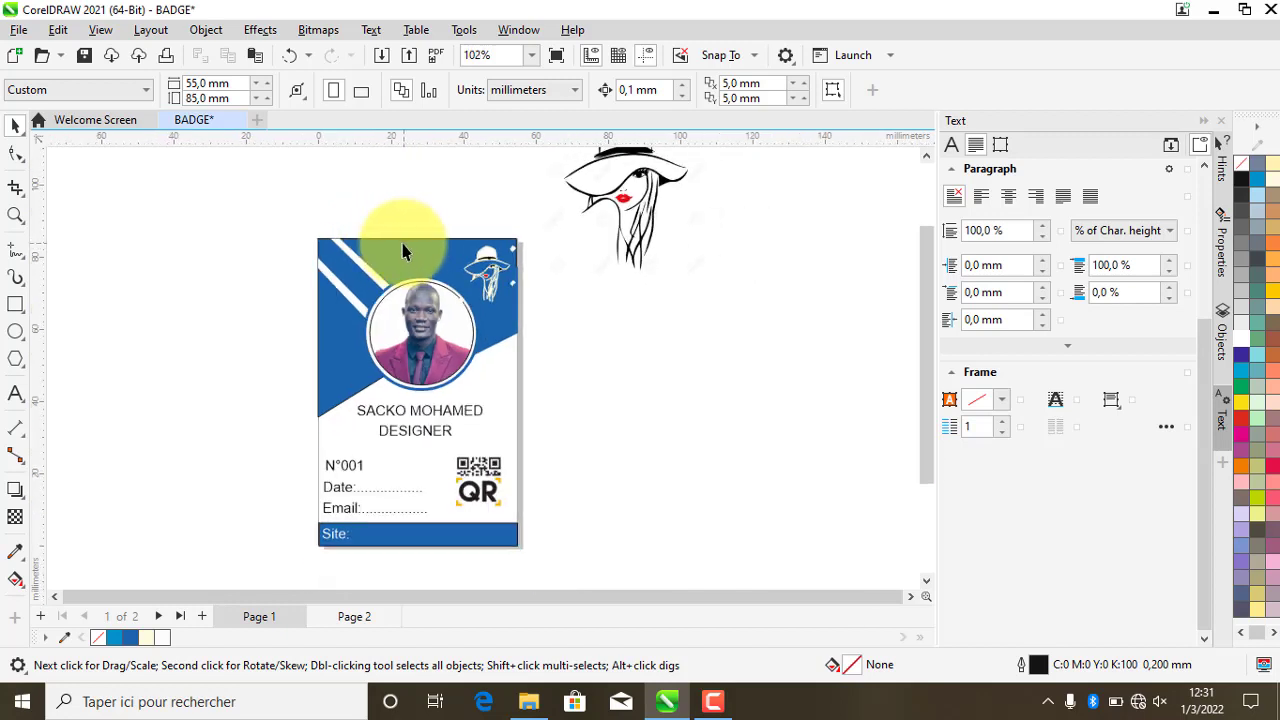
- Move the woman-in-hat bitmap onto Page 2, then return to the Page 1 badge front
scroll(435, 352, "up", 1)
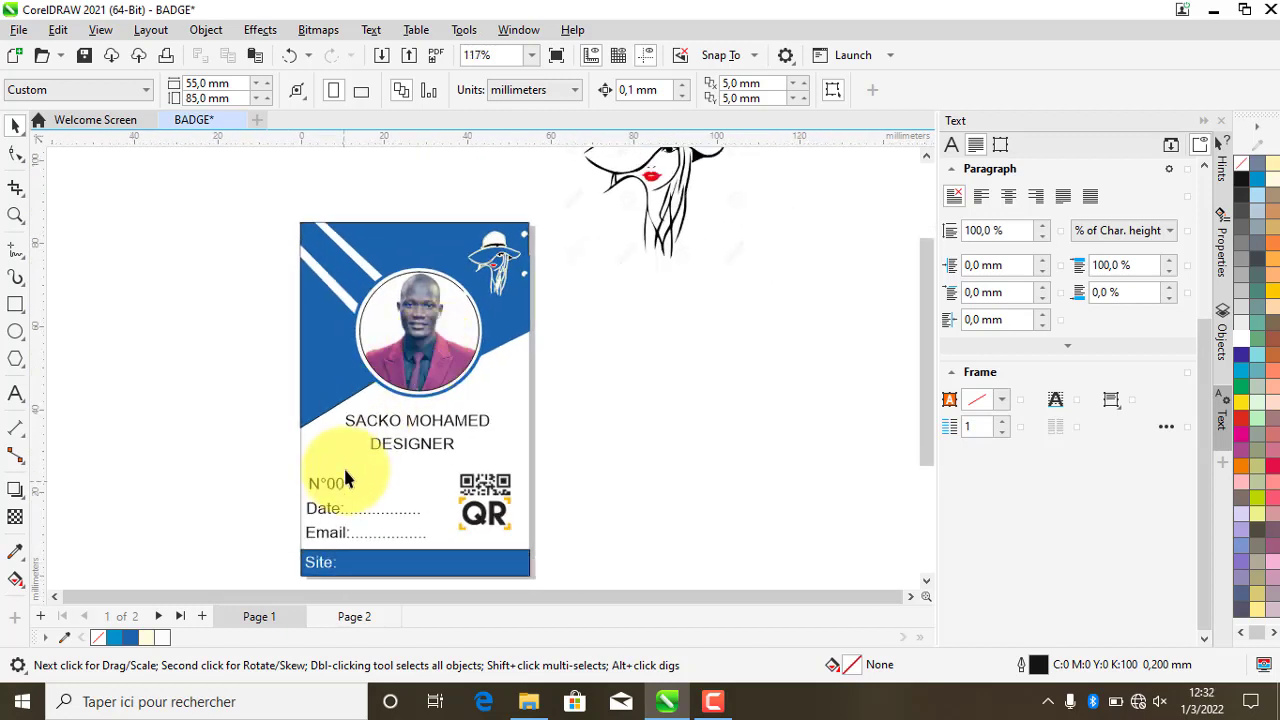
left_click(353, 616)
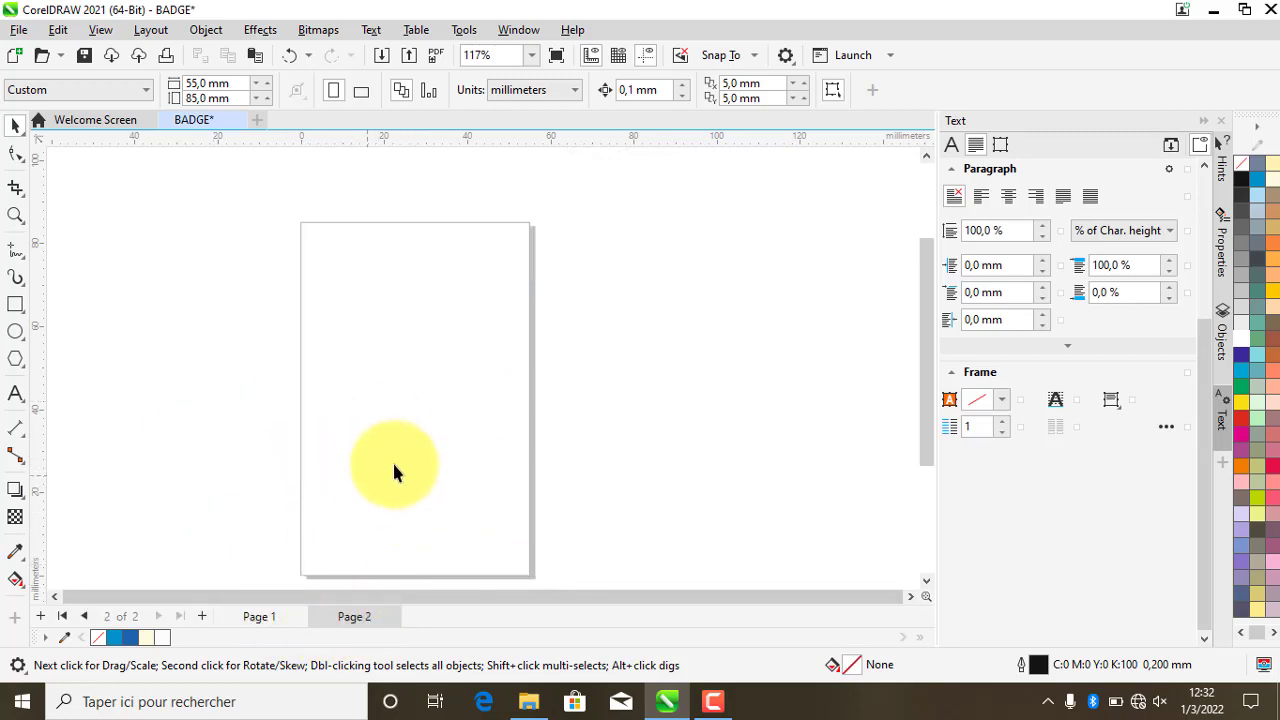
left_click(259, 616)
left_click_drag(648, 217, 349, 614)
left_click(352, 616)
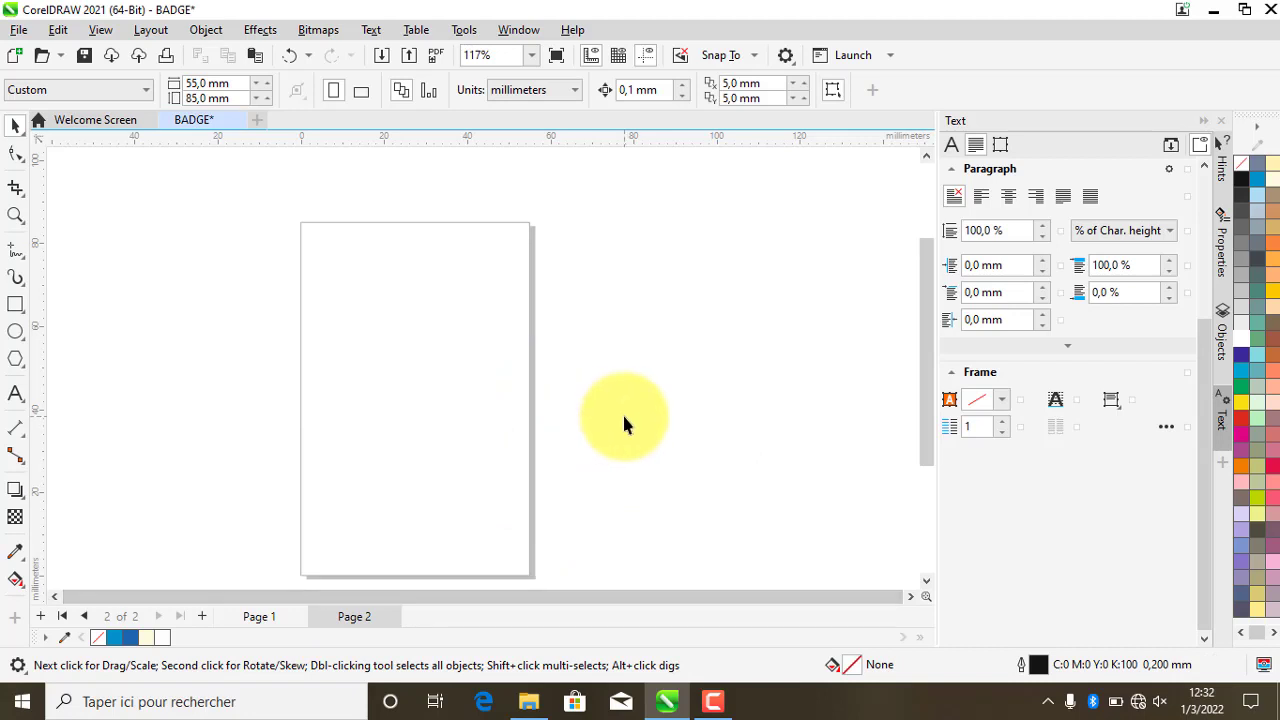
left_click_drag(622, 411, 413, 375)
left_click(600, 305)
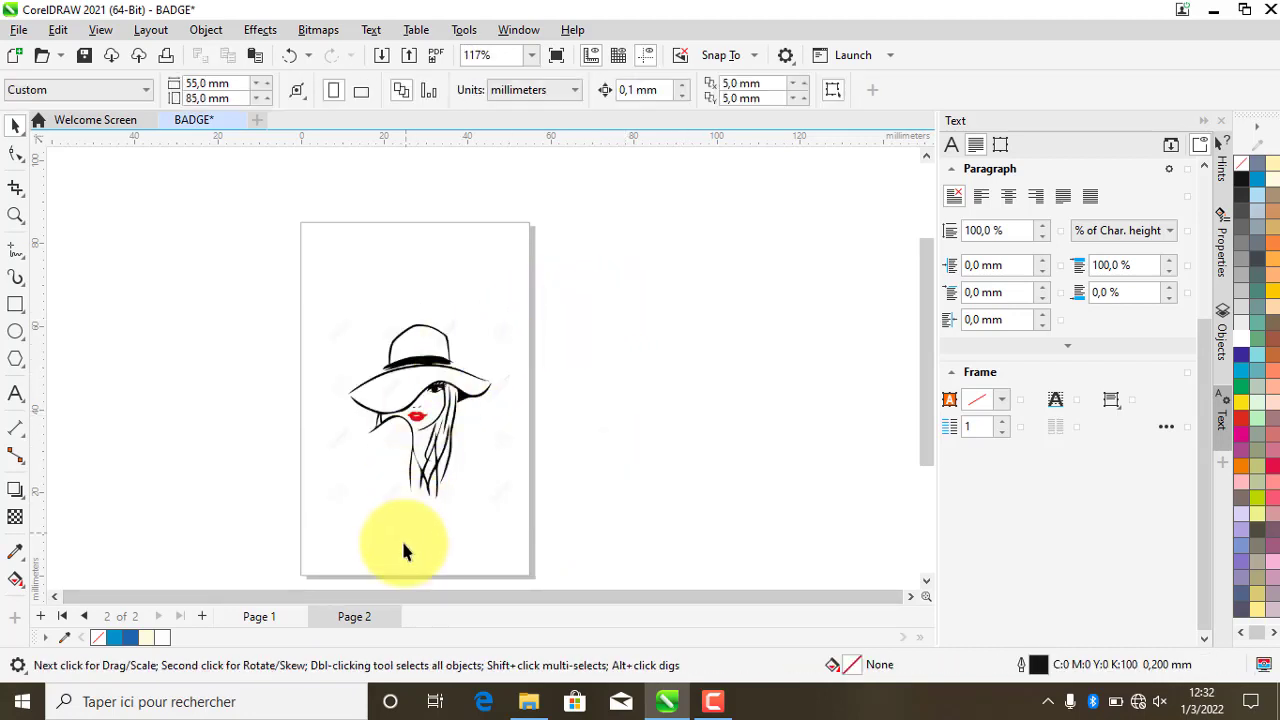
left_click(259, 616)
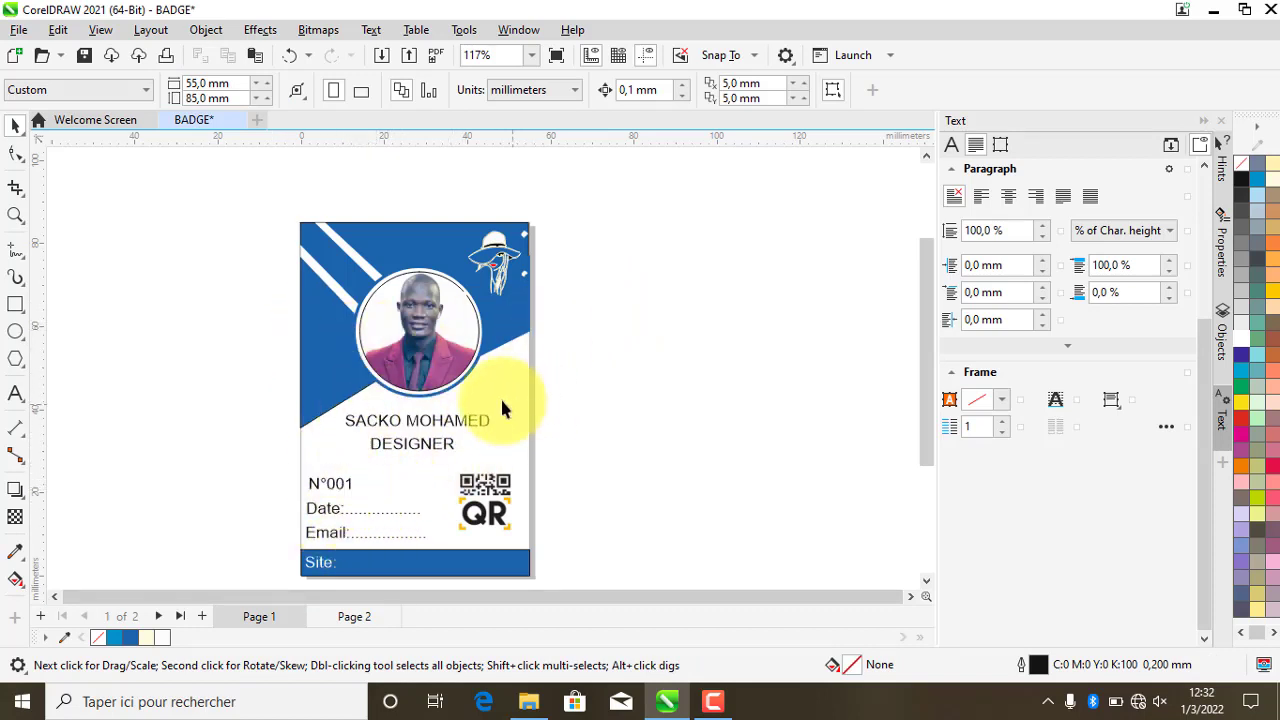
- Duplicate the DESIGNER title and move the copy to the top of the badge
left_click(380, 432)
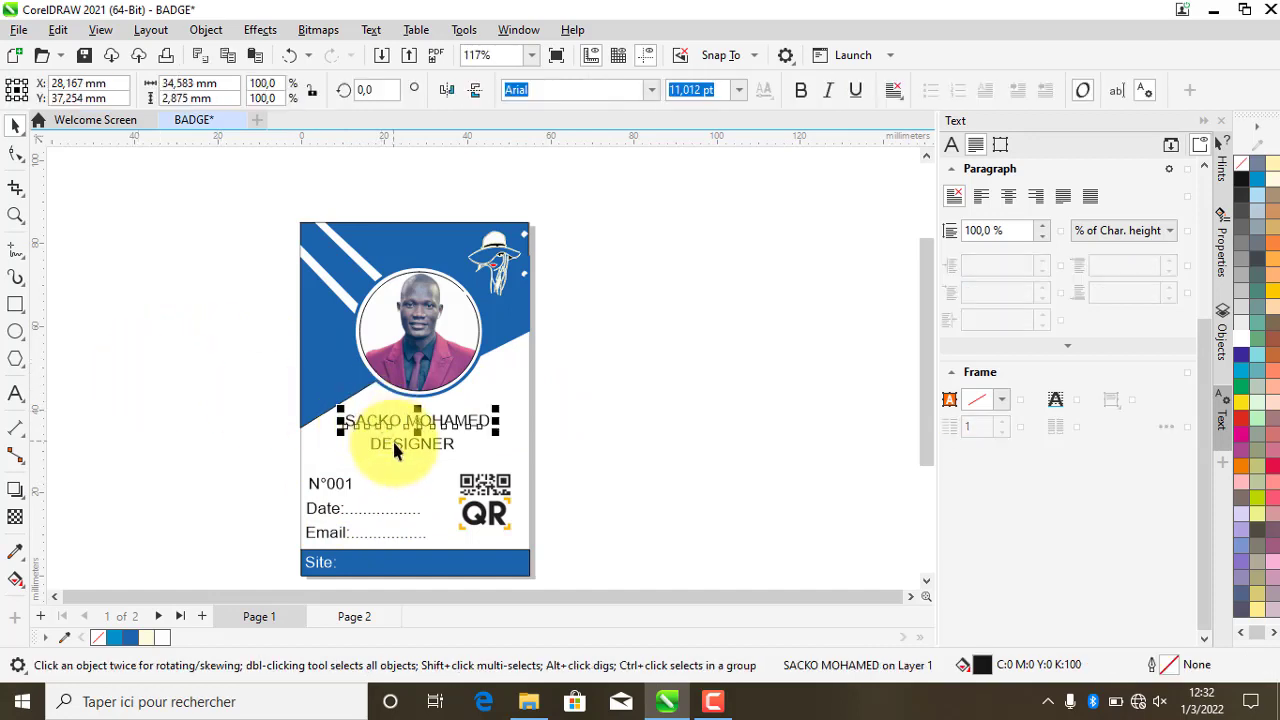
left_click(393, 440)
key("ctrl+d")
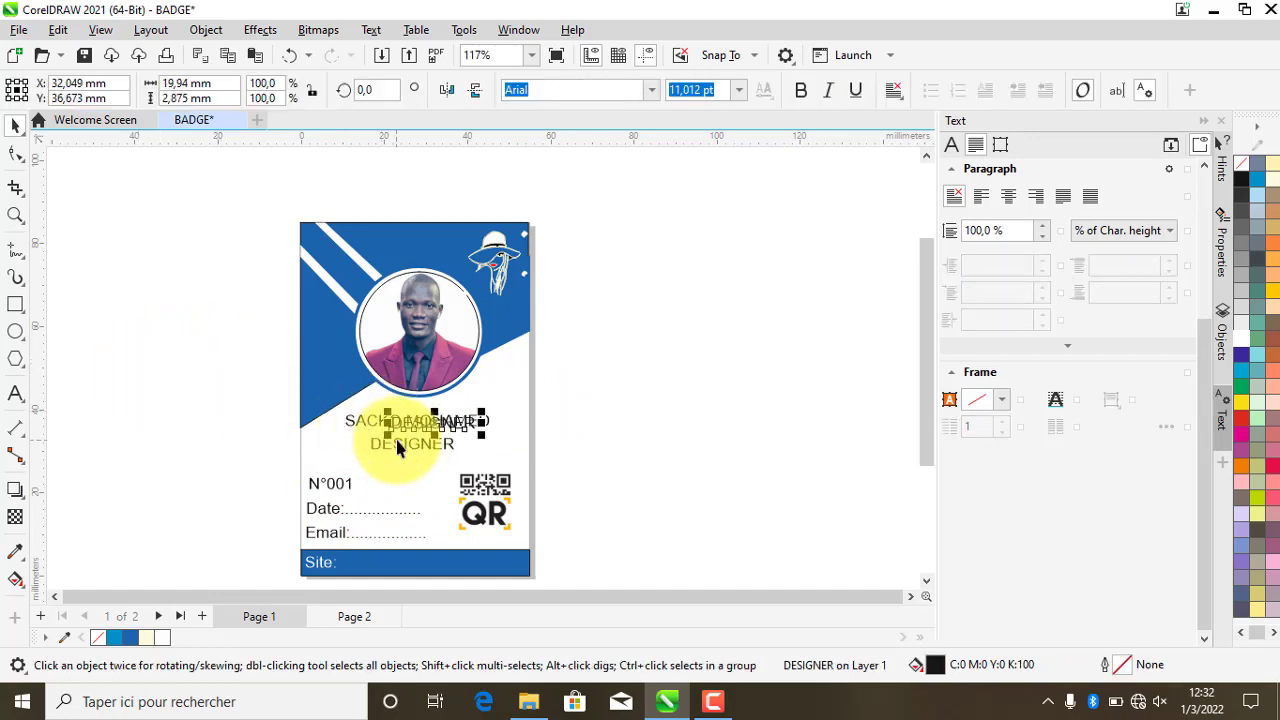
scroll(416, 424, "up", 2)
left_click_drag(416, 424, 406, 193)
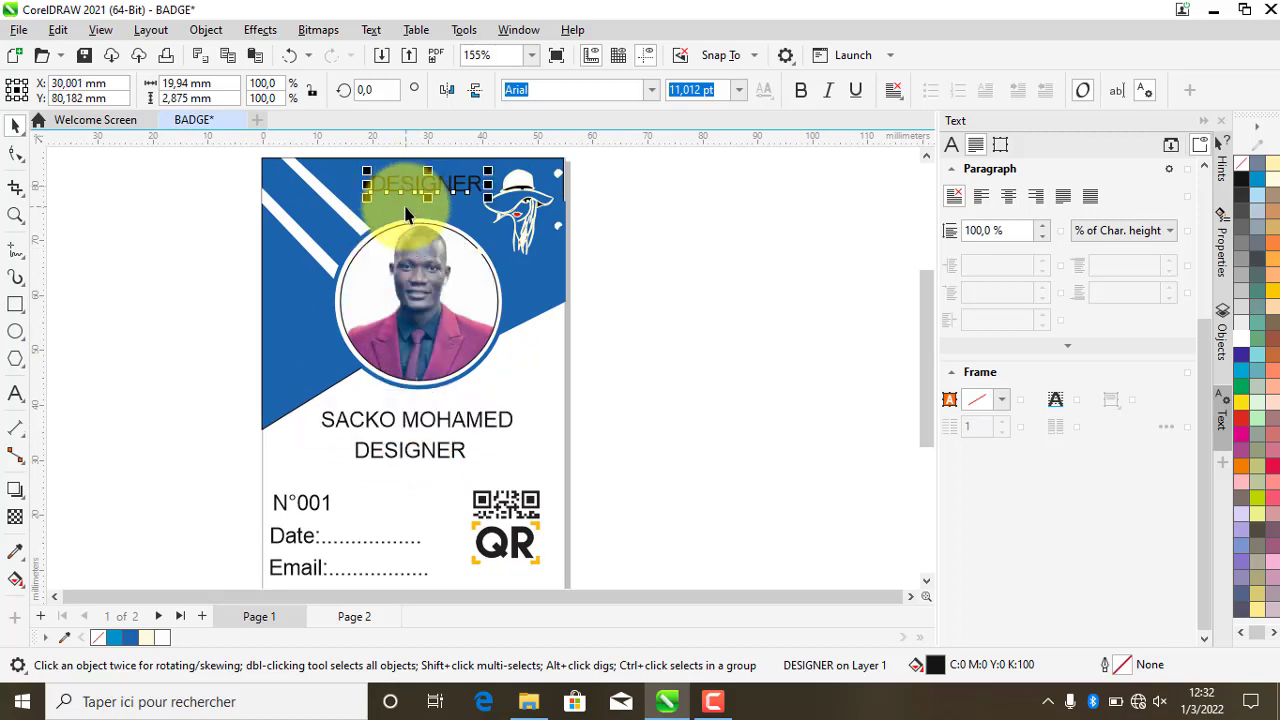
scroll(406, 200, "down", 3)
scroll(402, 214, "up", 4)
scroll(450, 215, "up", 3)
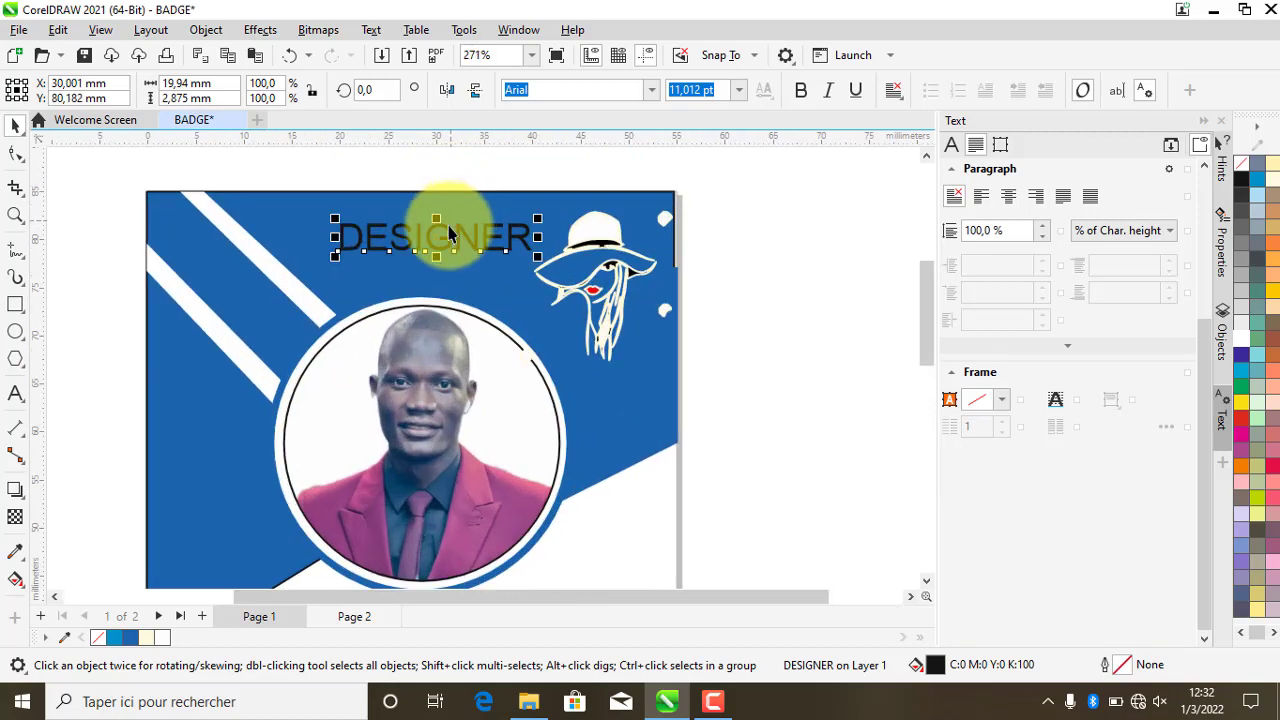
- Trim the copy to 'DESIGN', colour it white, and enlarge it by about a third
double_click(492, 238)
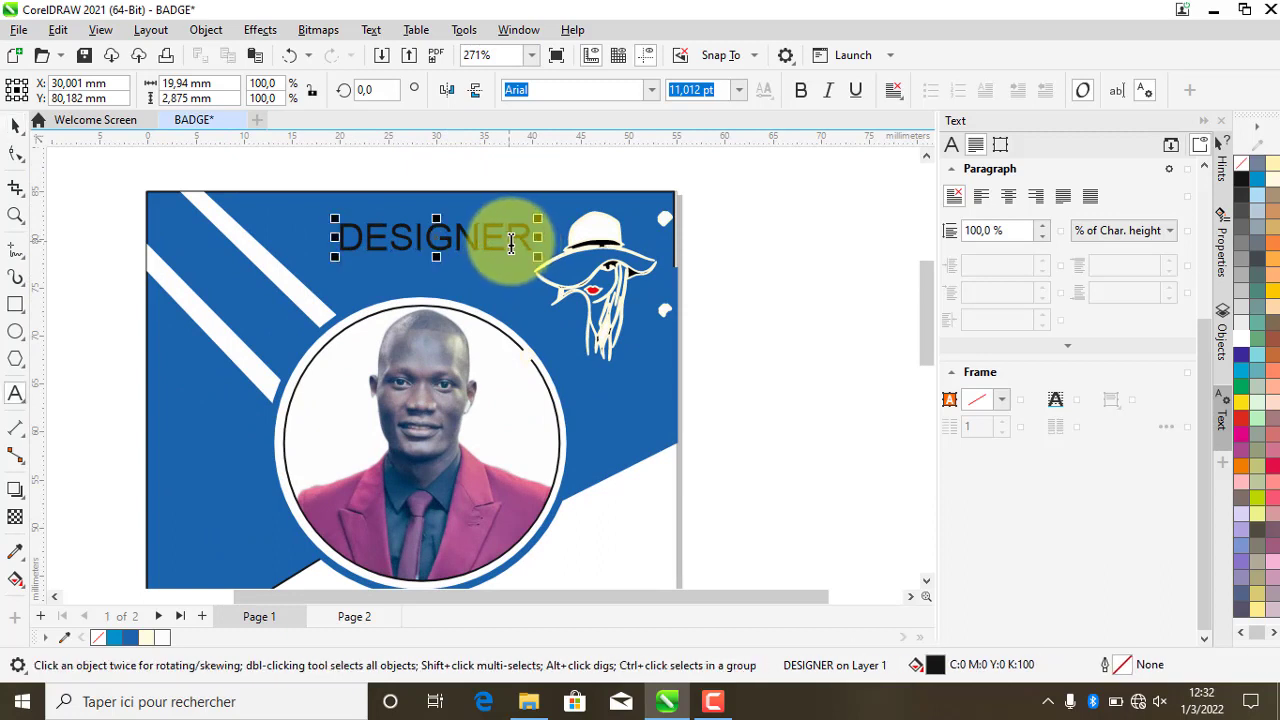
left_click_drag(487, 237, 532, 236)
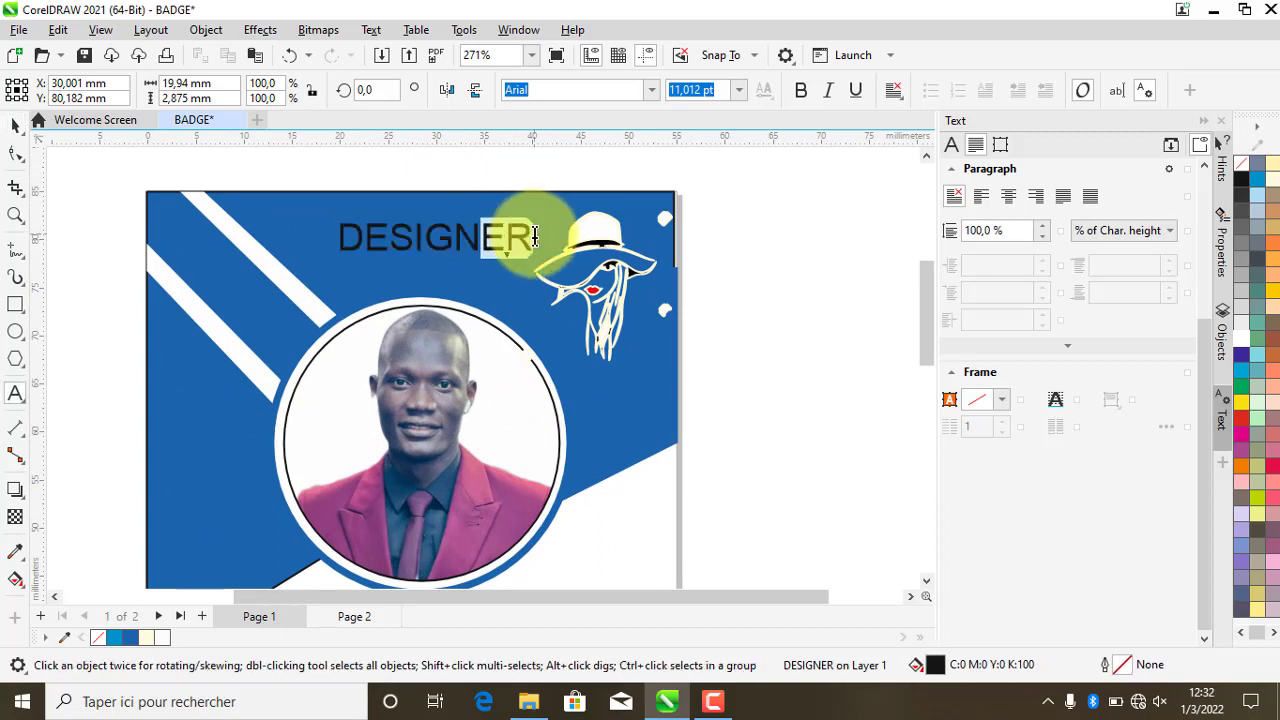
key("BackSpace")
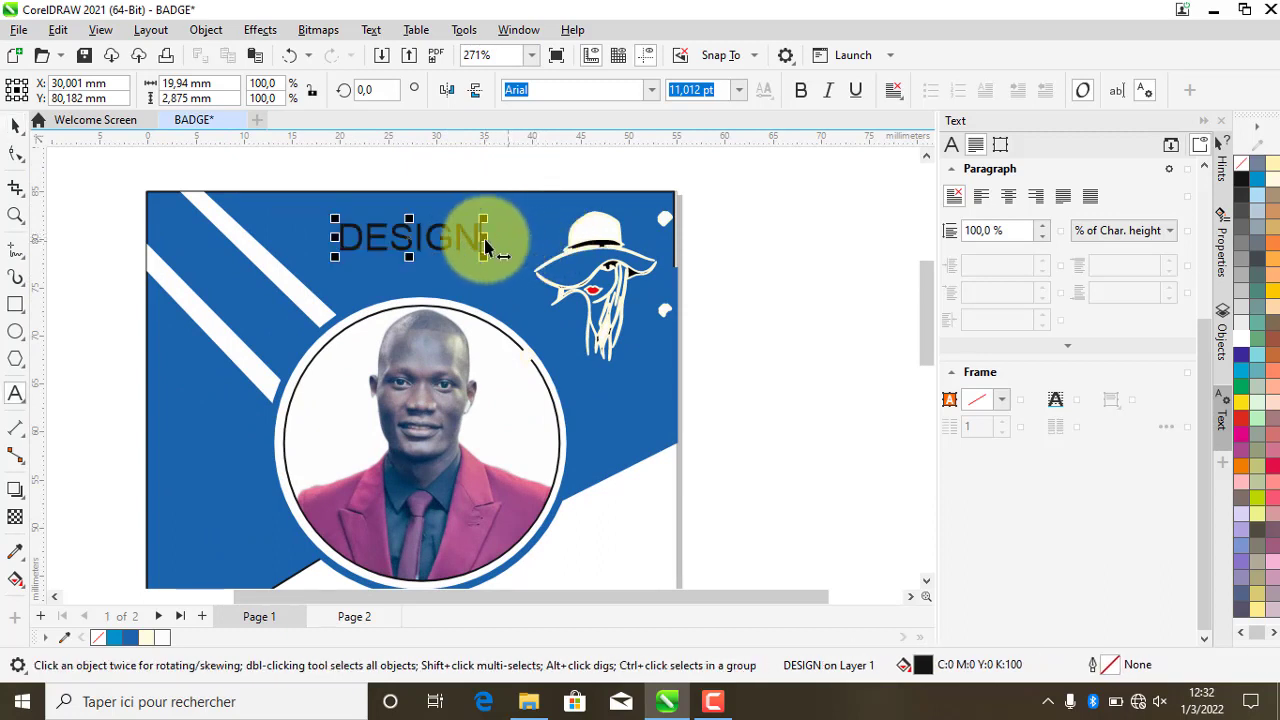
left_click(15, 125)
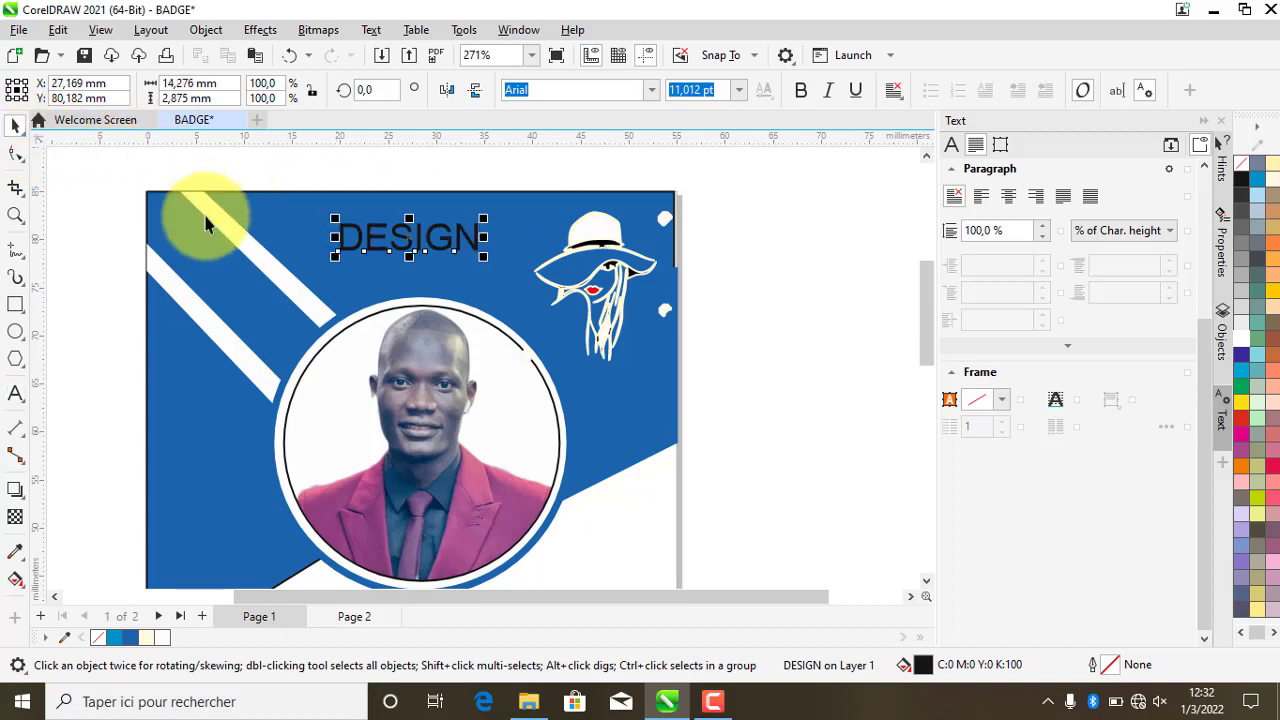
left_click(161, 637)
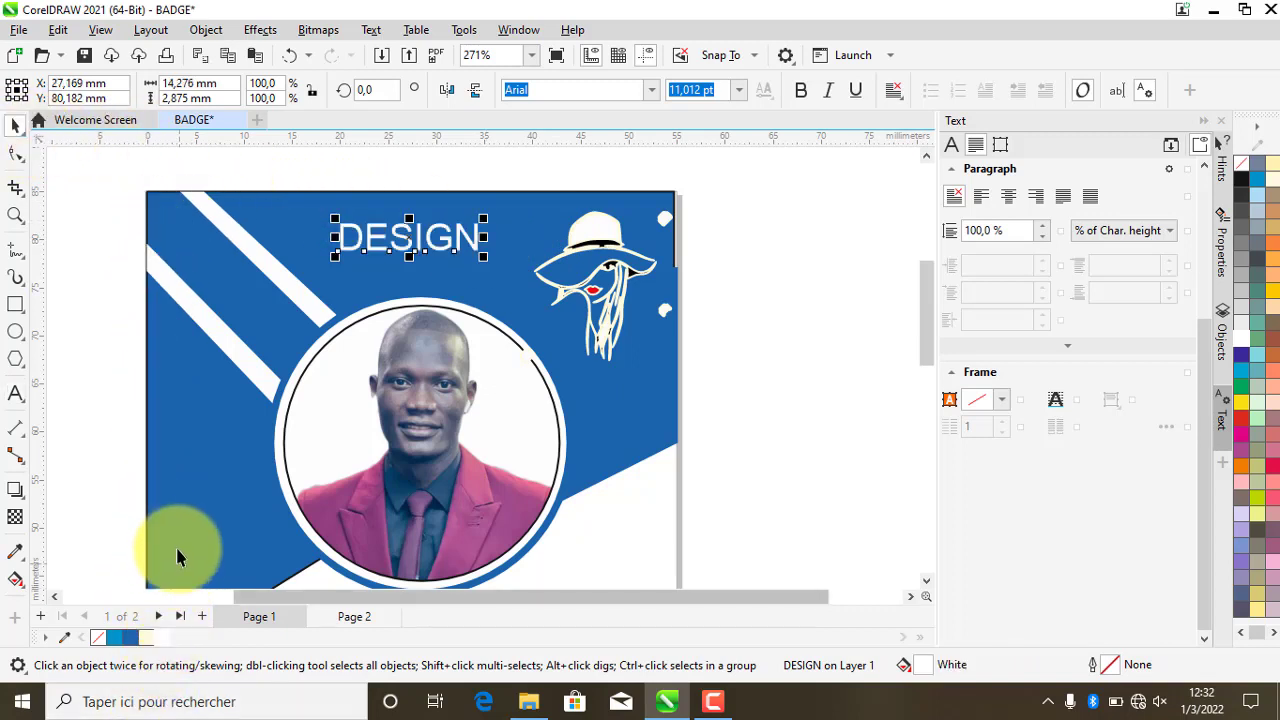
left_click(511, 208, "shift")
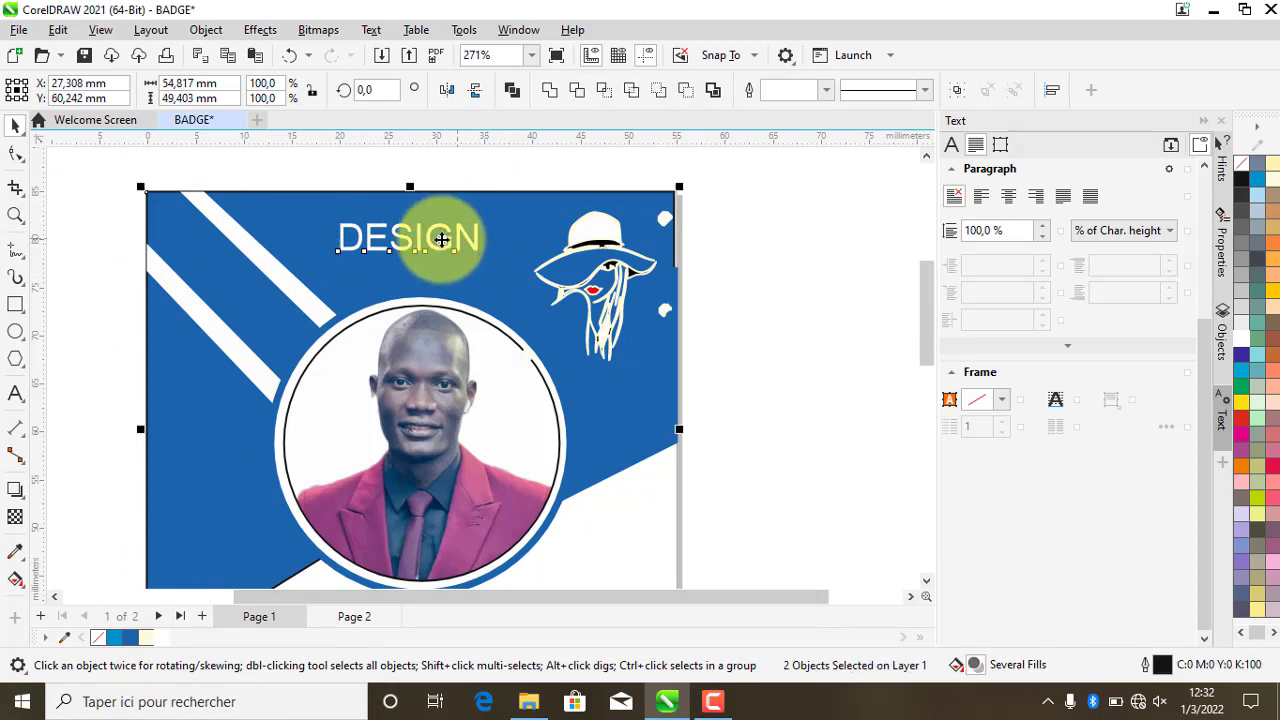
left_click(711, 257)
left_click(462, 249)
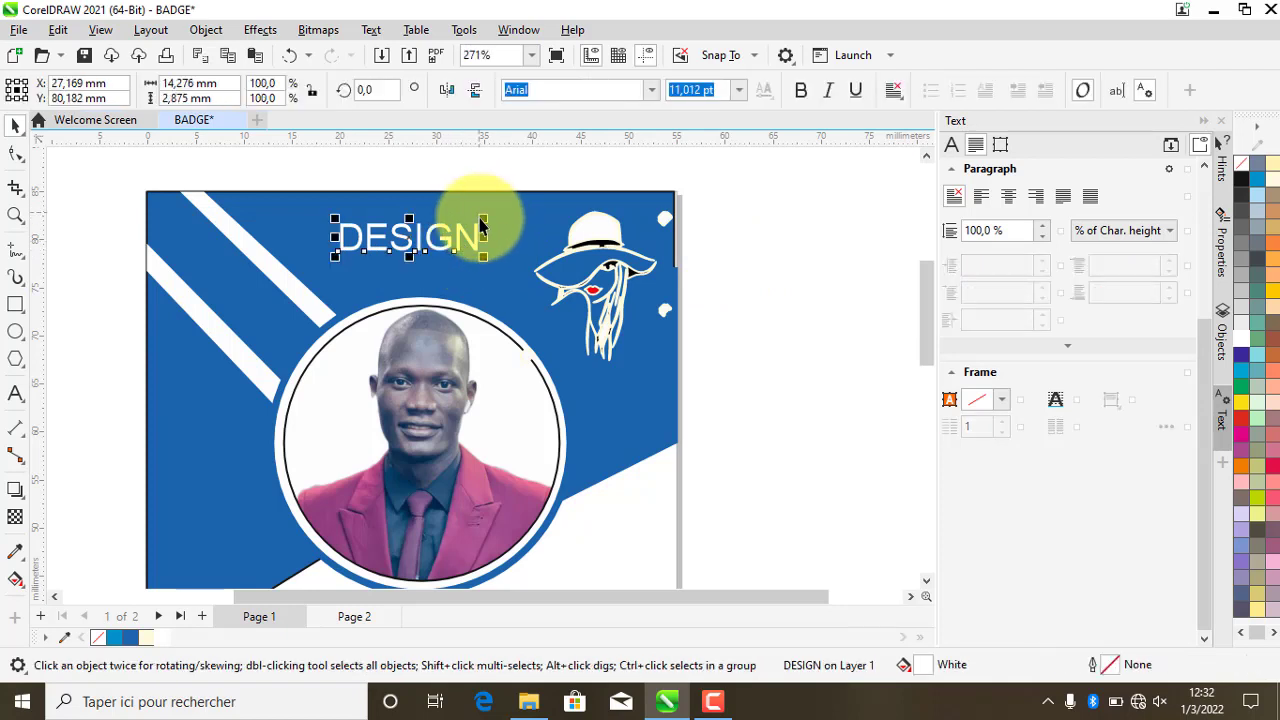
mouse_move(486, 221)
left_mouse_down()
mouse_move(507, 218)
mouse_move(471, 216)
mouse_move(480, 200)
left_mouse_up()
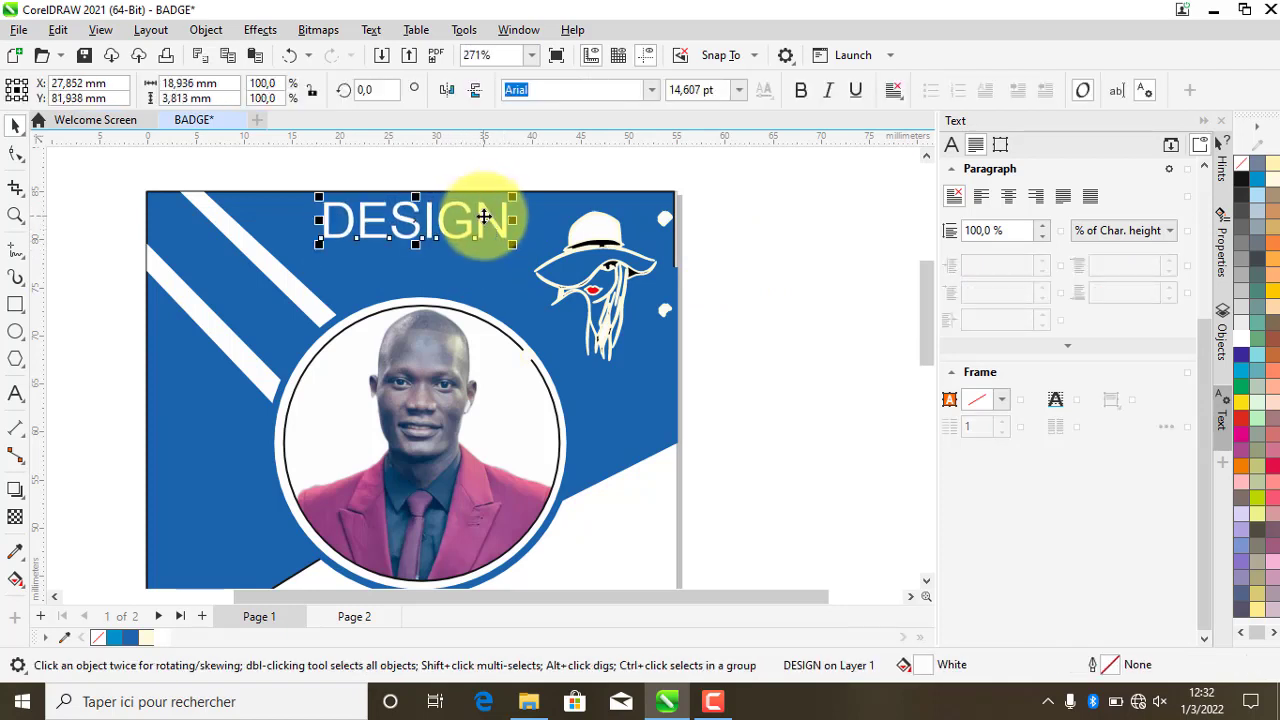
- Add a second line reading 'group' centred beneath DESIGN
left_click_drag(484, 217, 424, 269)
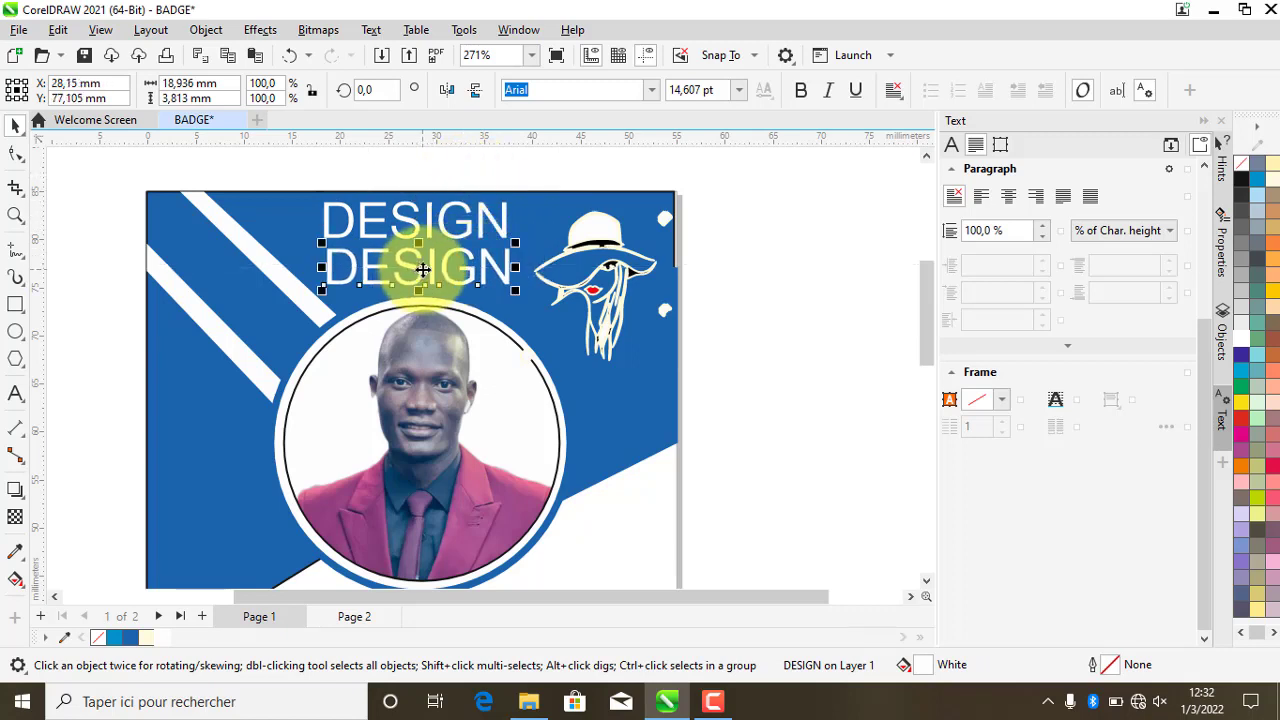
double_click(428, 270)
double_click(429, 270)
type("gr")
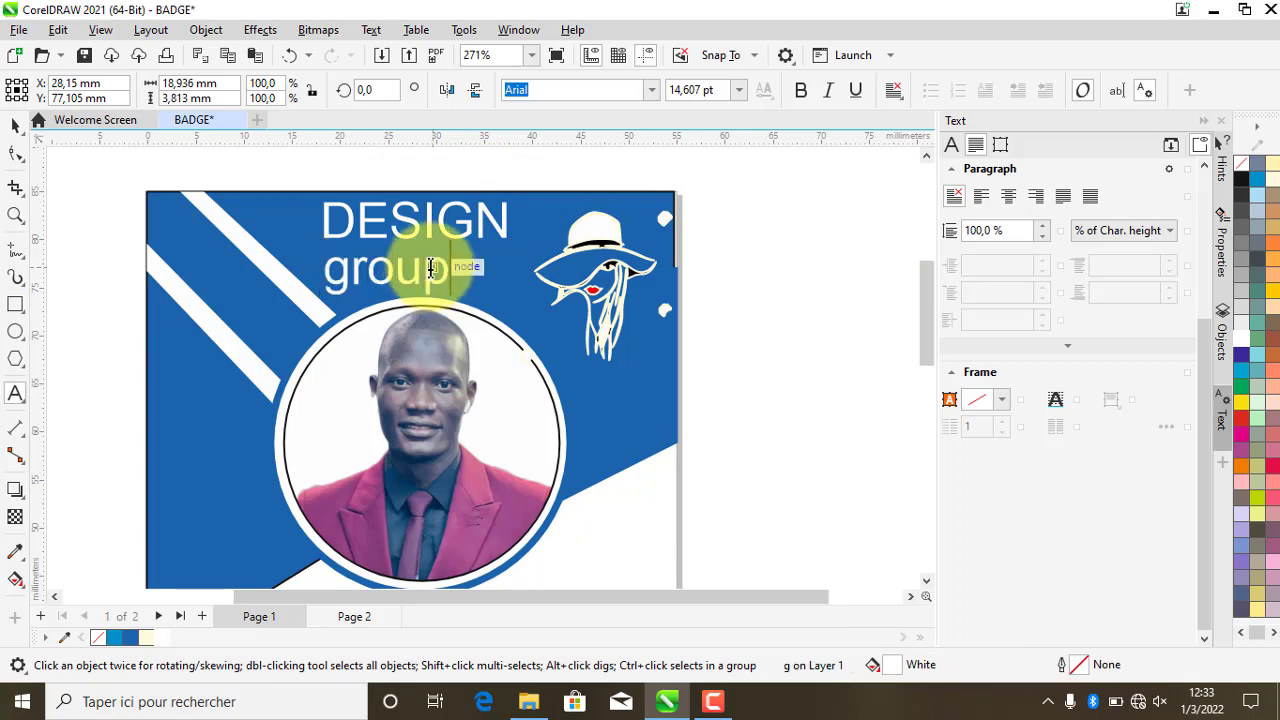
type("oup")
left_click(15, 125)
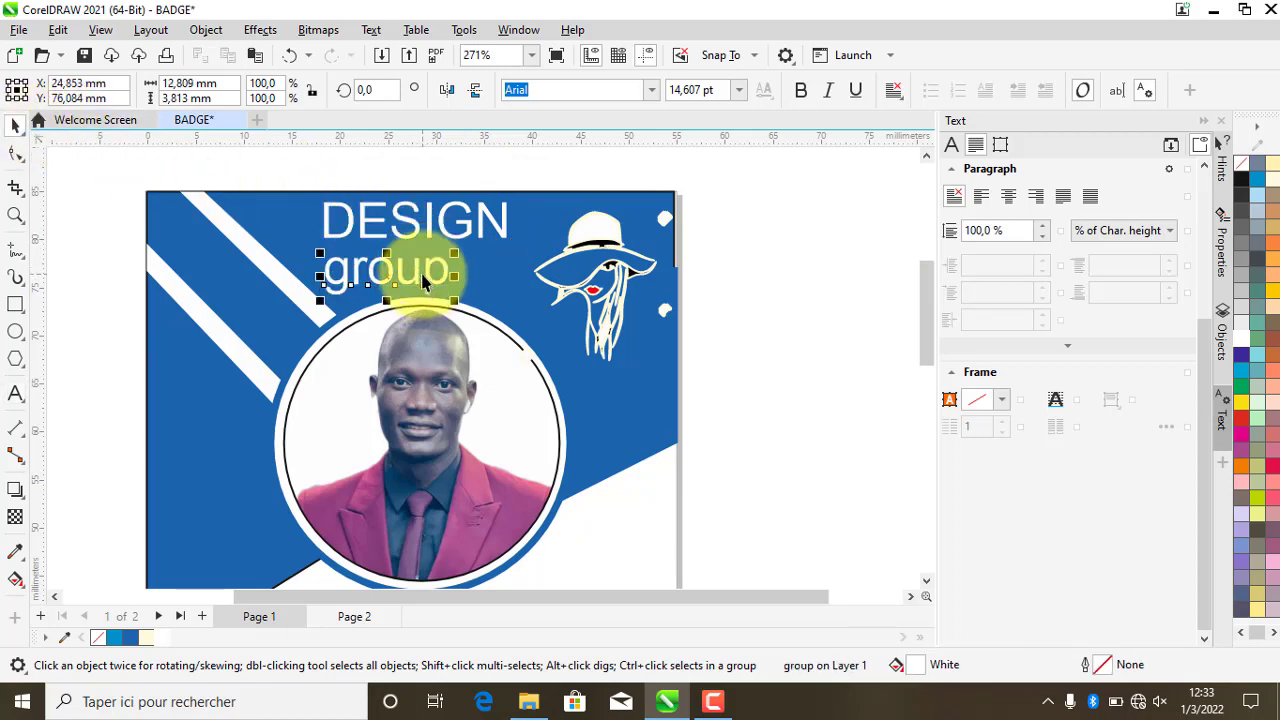
left_click_drag(422, 282, 425, 269)
scroll(362, 320, "down", 2)
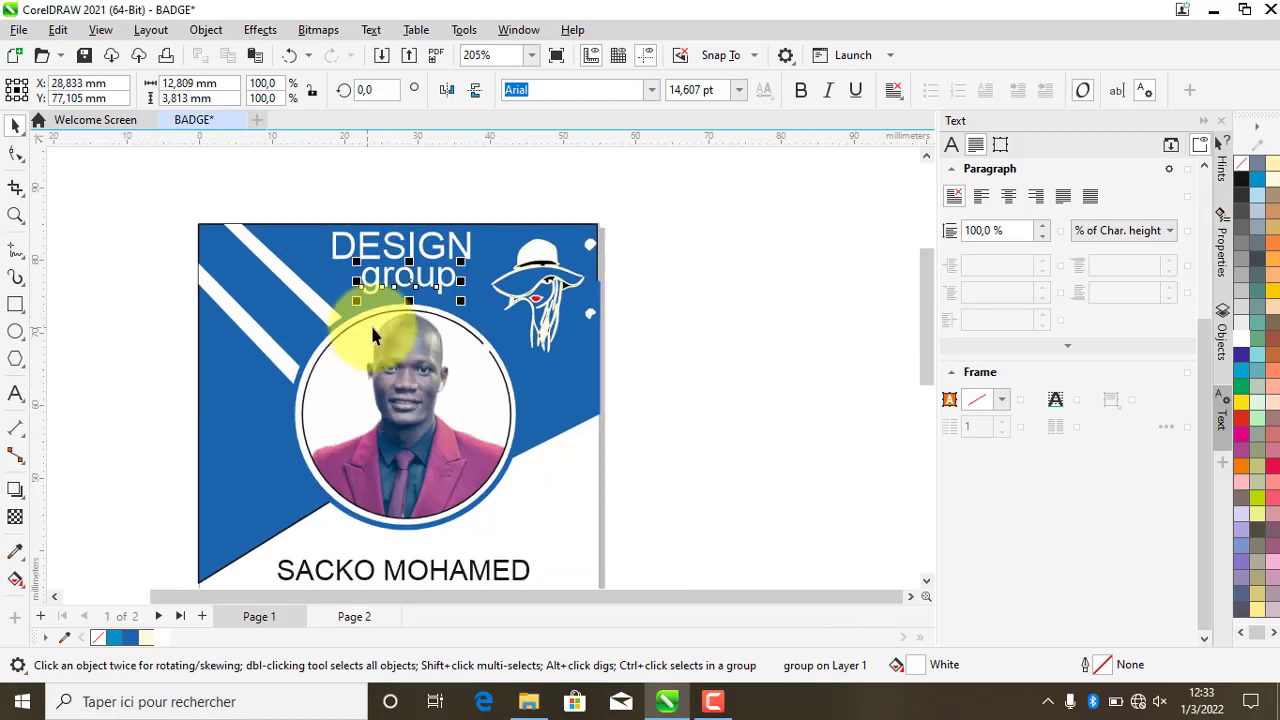
scroll(370, 320, "down", 3)
left_click(596, 306)
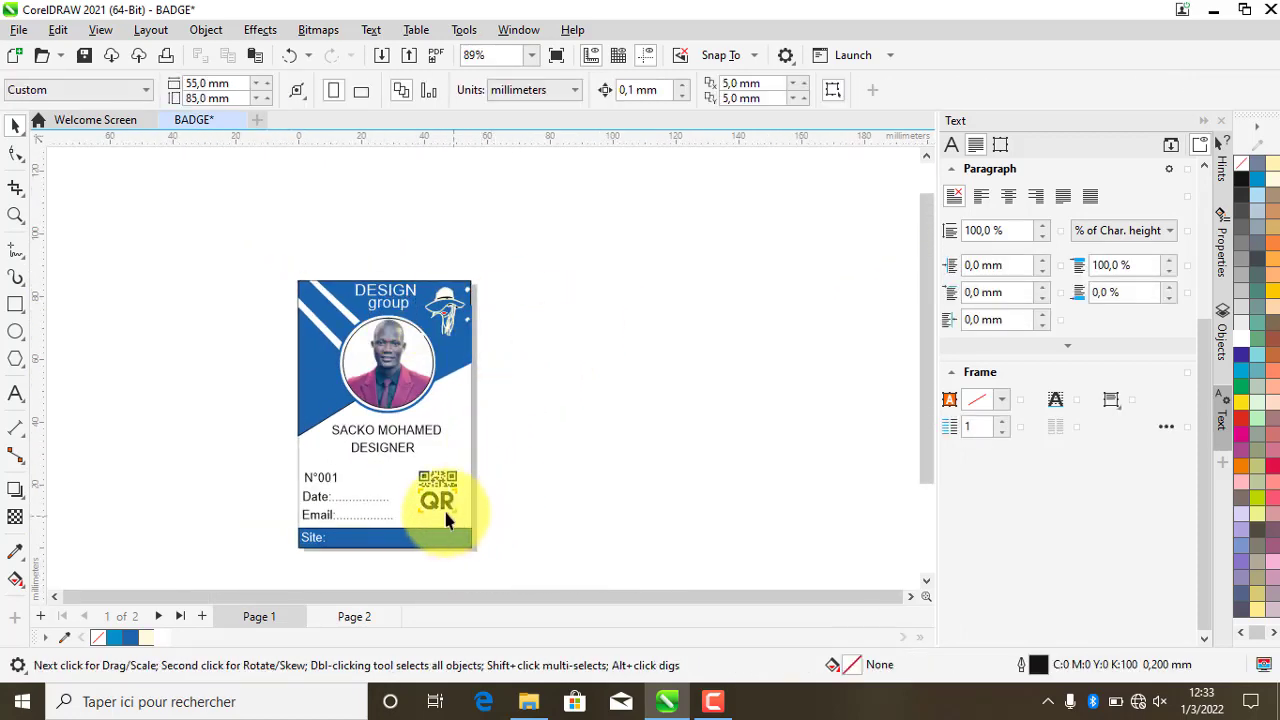
left_click(392, 290)
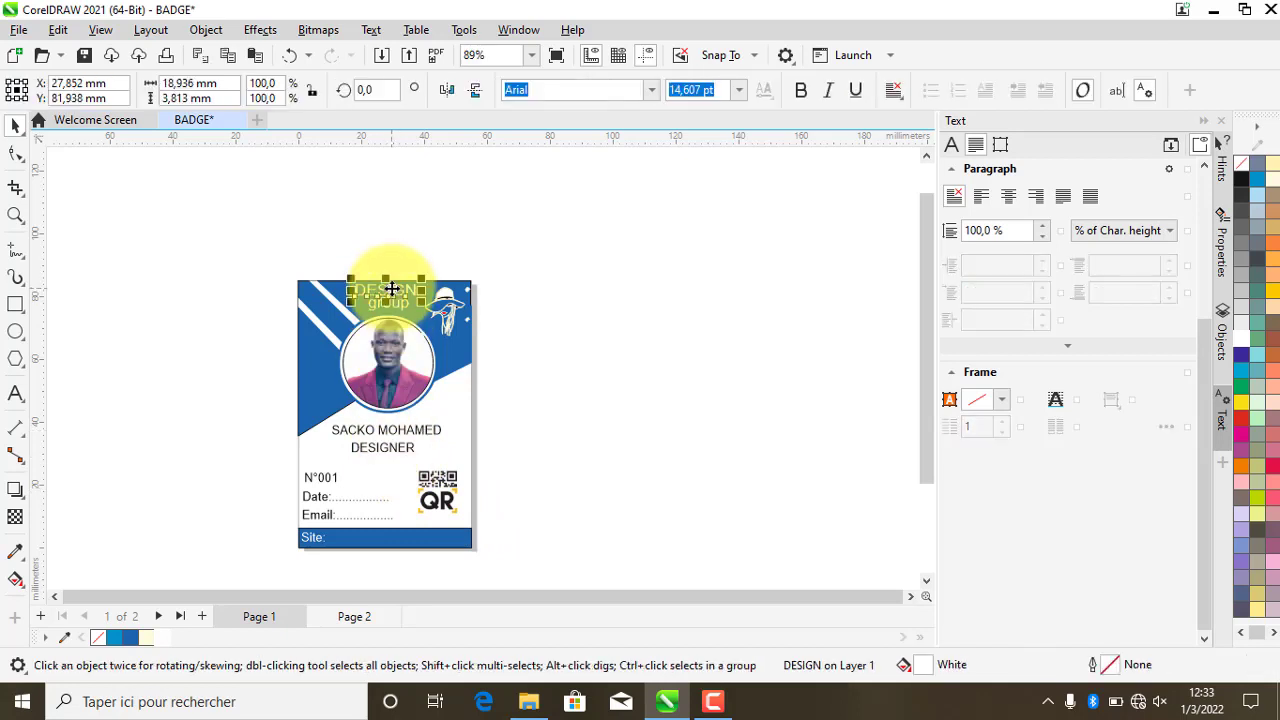
- On Page 2, paste 'DESIGN' in bold blue just beneath the raised hat-woman drawing
left_click(354, 614)
key("ctrl+v")
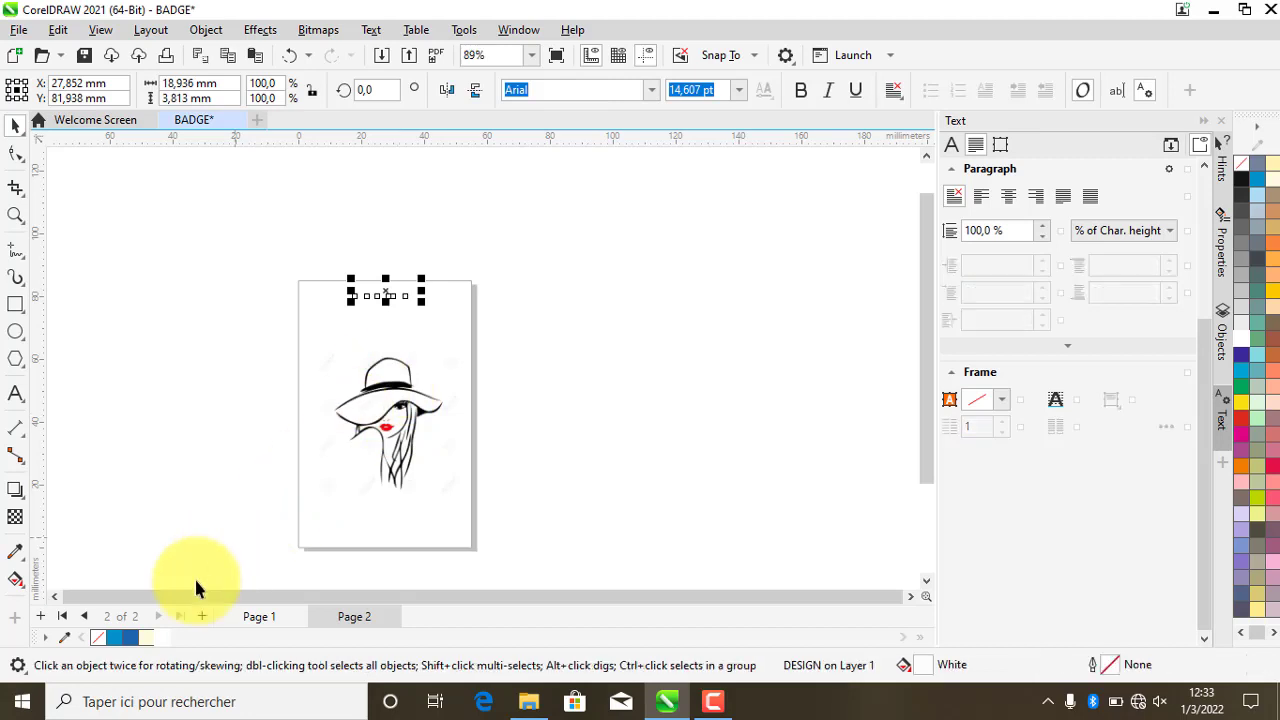
left_click(133, 639)
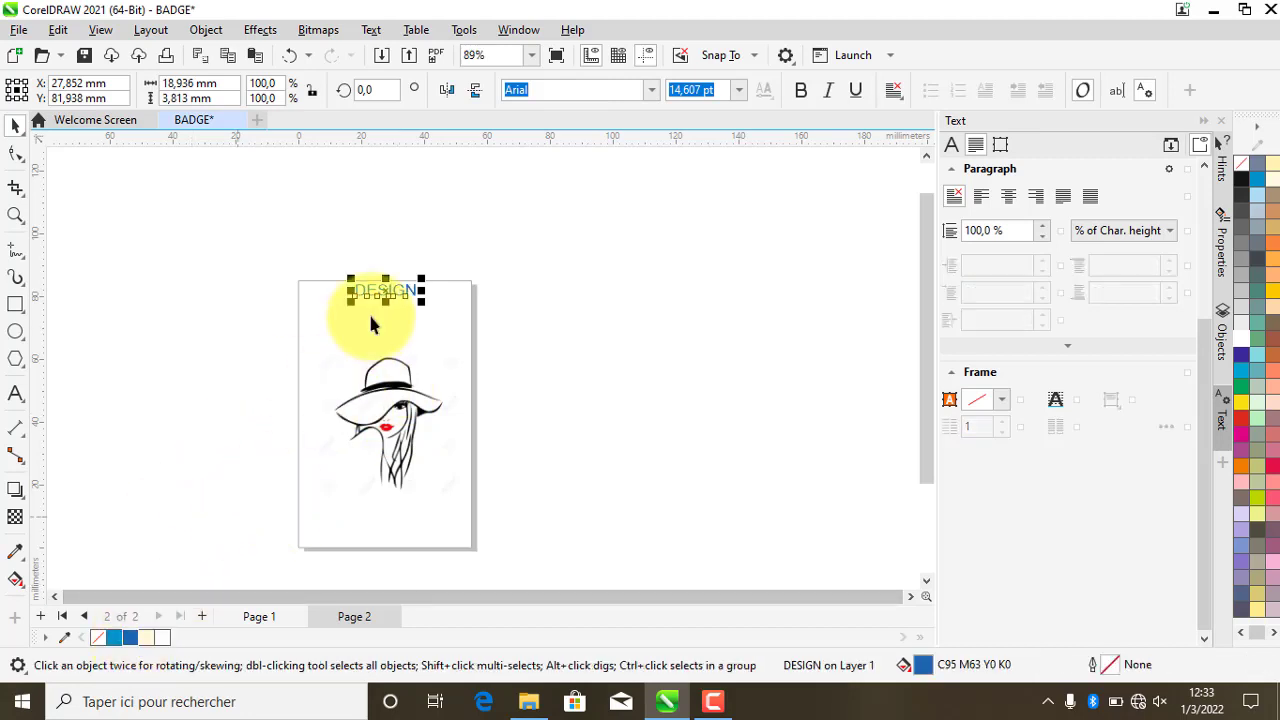
left_click(800, 90)
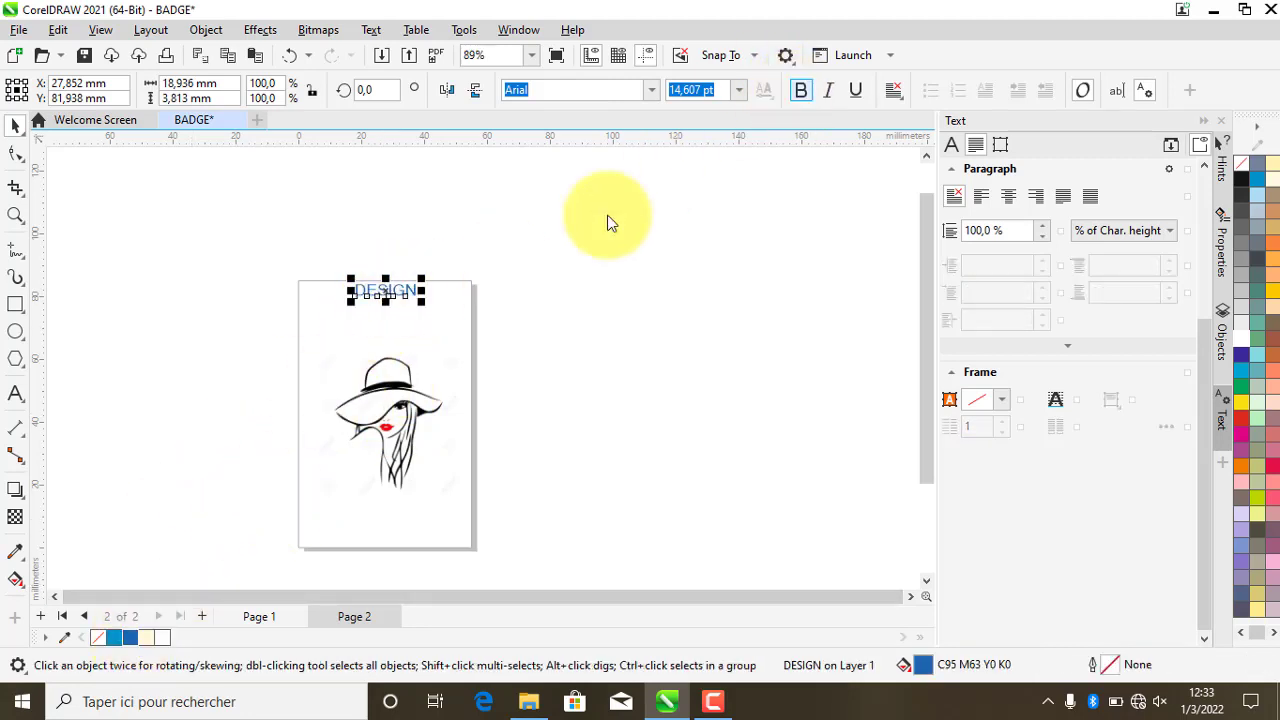
mouse_move(398, 291)
left_mouse_down()
mouse_move(389, 478)
mouse_move(460, 490)
left_mouse_up()
left_click(407, 411)
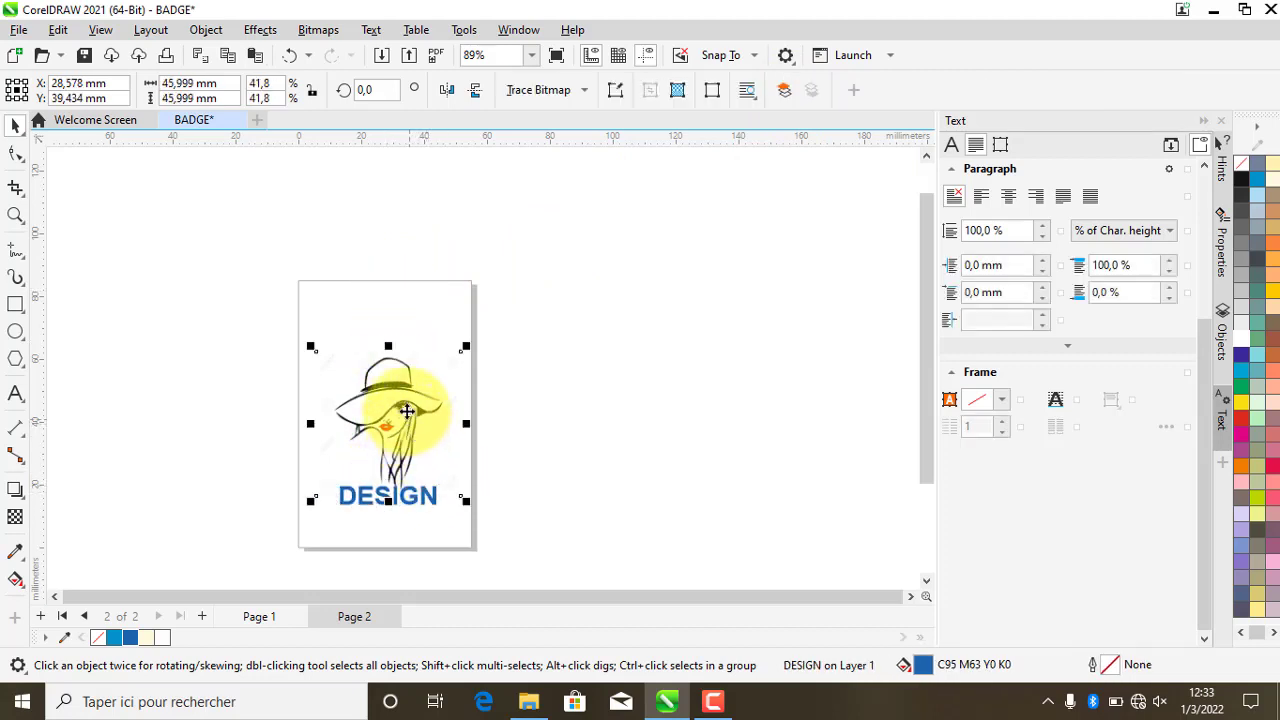
left_click_drag(407, 411, 407, 396)
left_click_drag(406, 511, 401, 486)
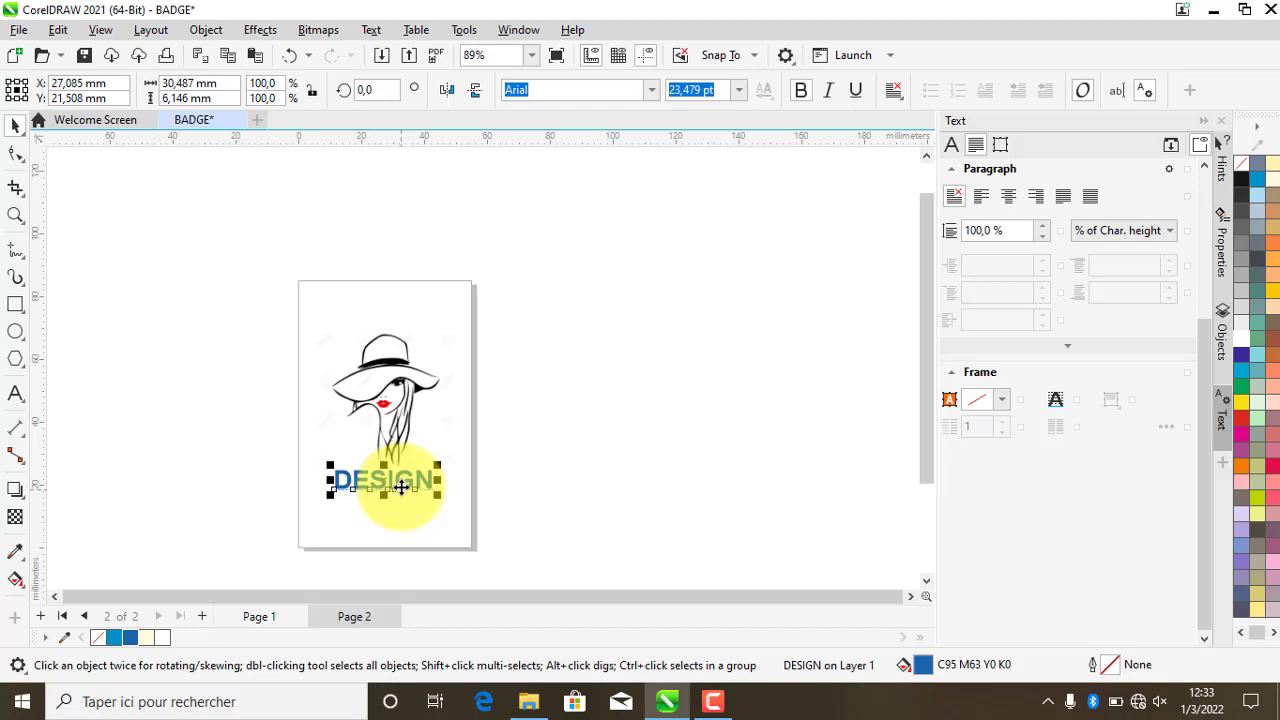
- Duplicate the DESIGN text, change the copy to 'group', and tuck it closely underneath
key("ctrl+d")
left_click_drag(398, 466, 395, 530)
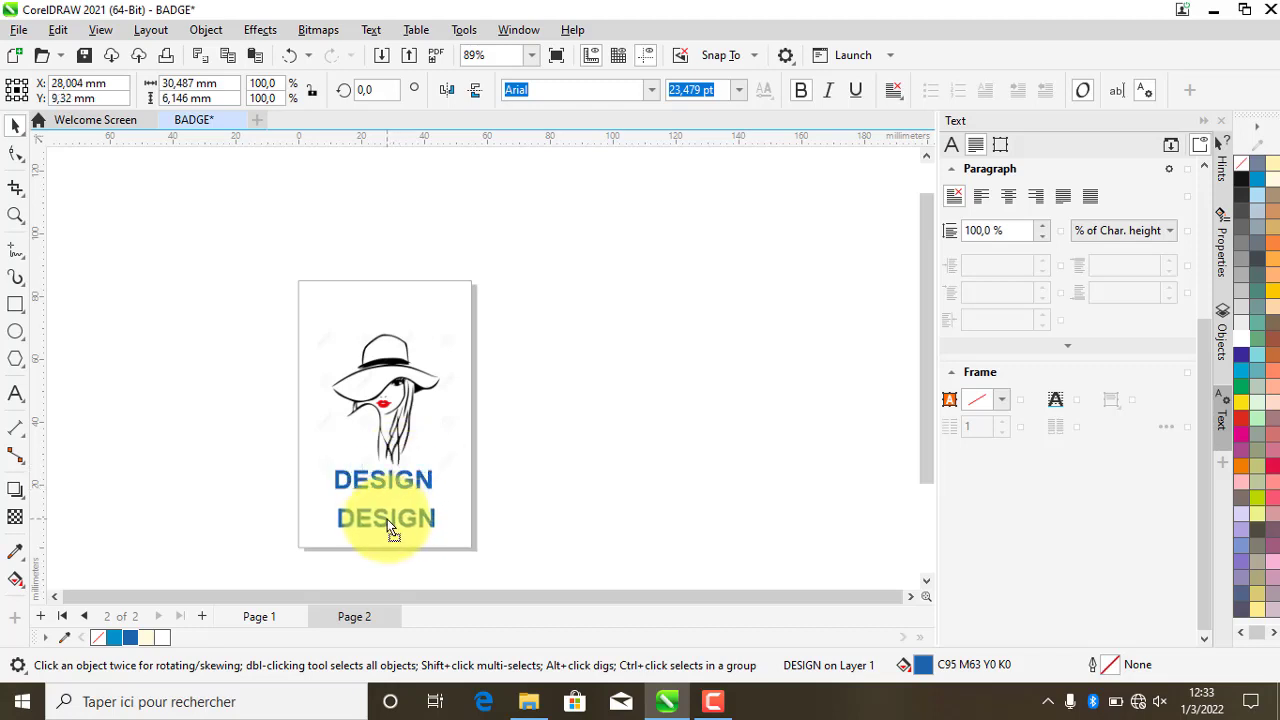
double_click(387, 519)
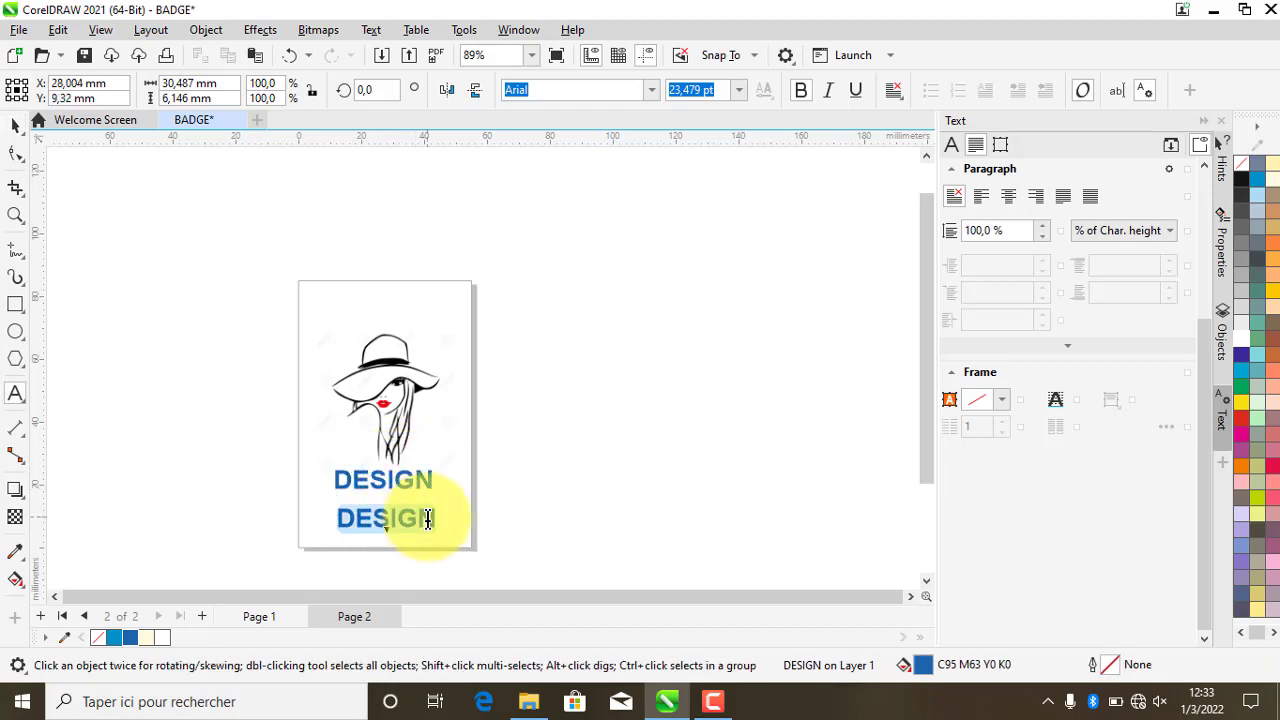
type("group")
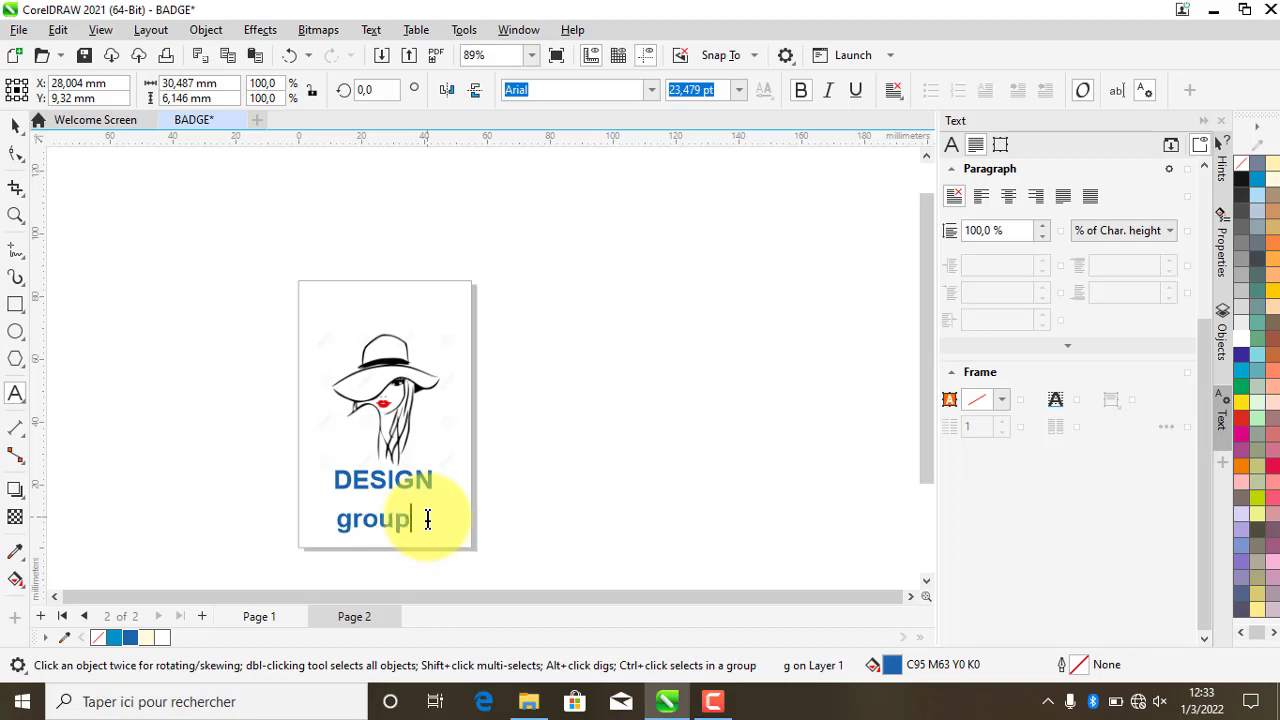
left_click(15, 125)
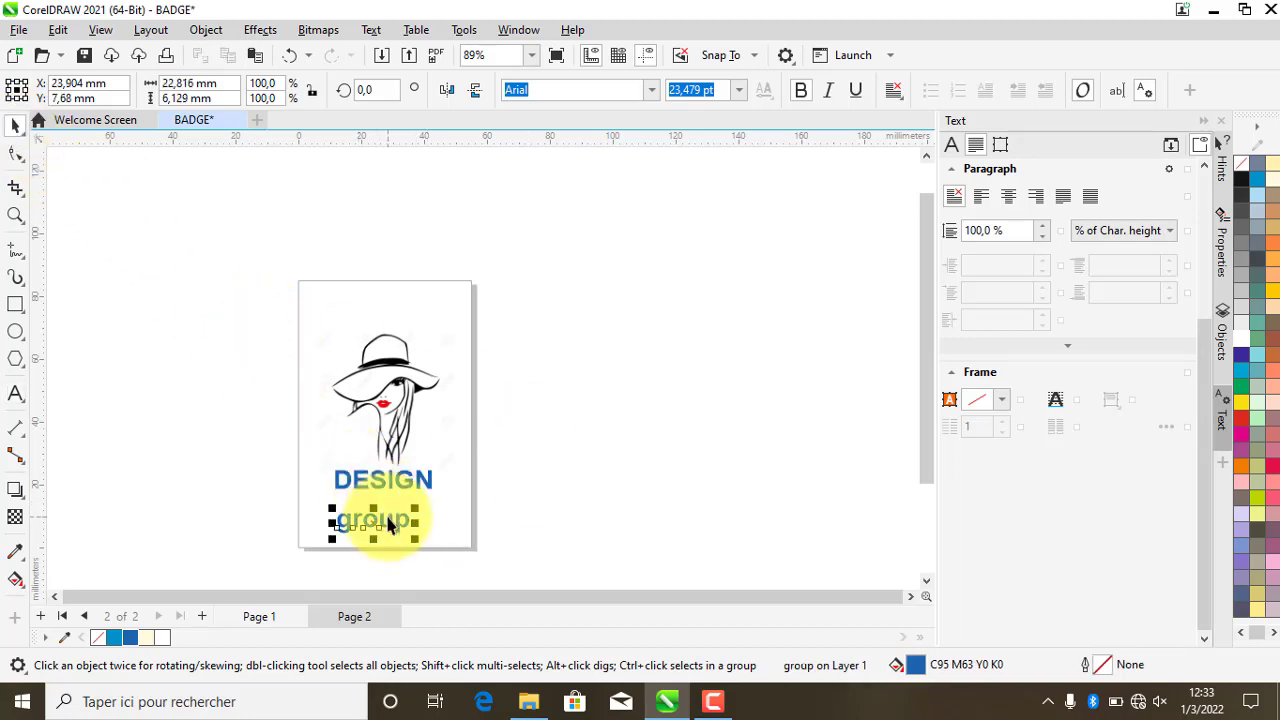
left_click_drag(390, 525, 395, 513)
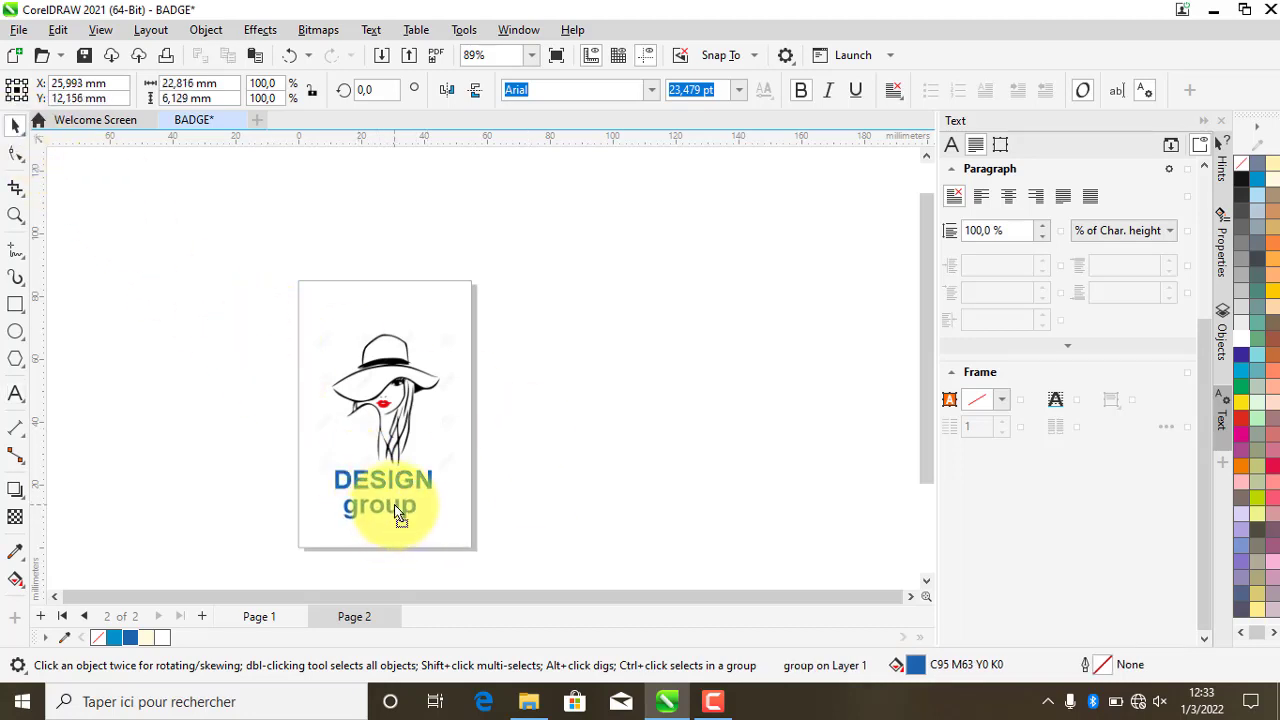
left_click(527, 390)
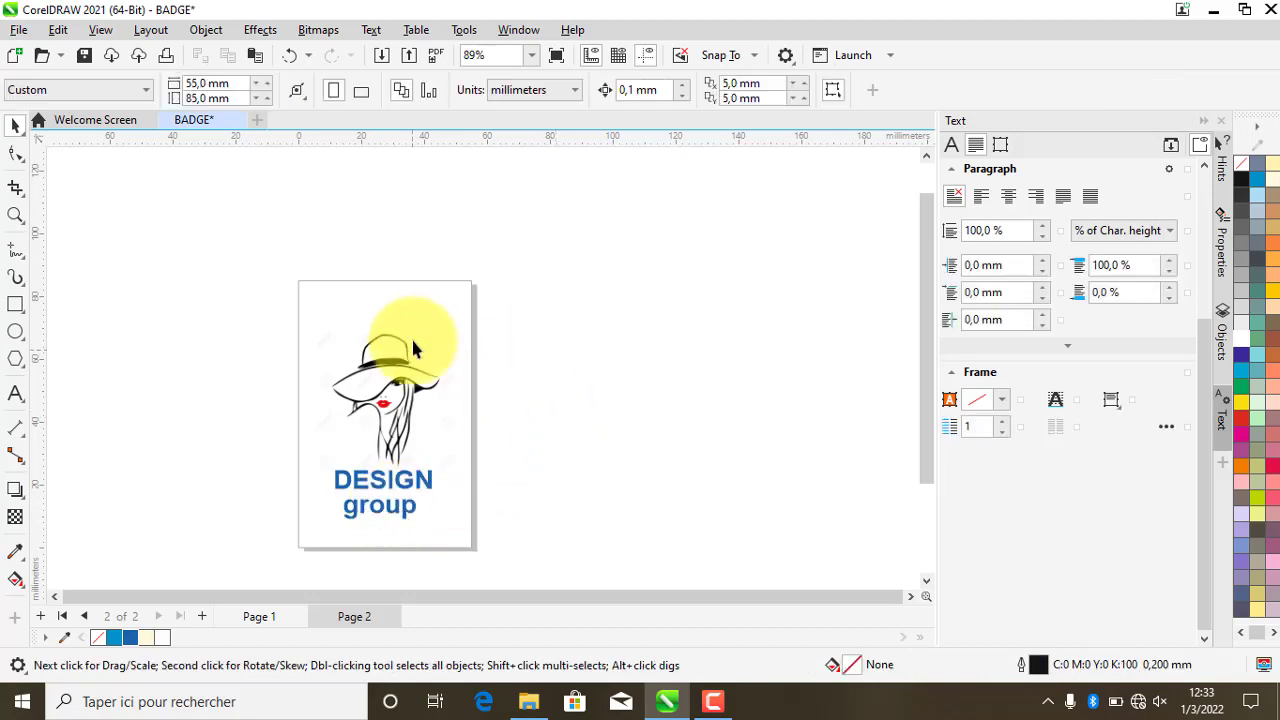
- Draw a blue-filled rectangle with square corners at the back page's top-right corner
left_click(17, 306)
scroll(380, 323, "up", 1)
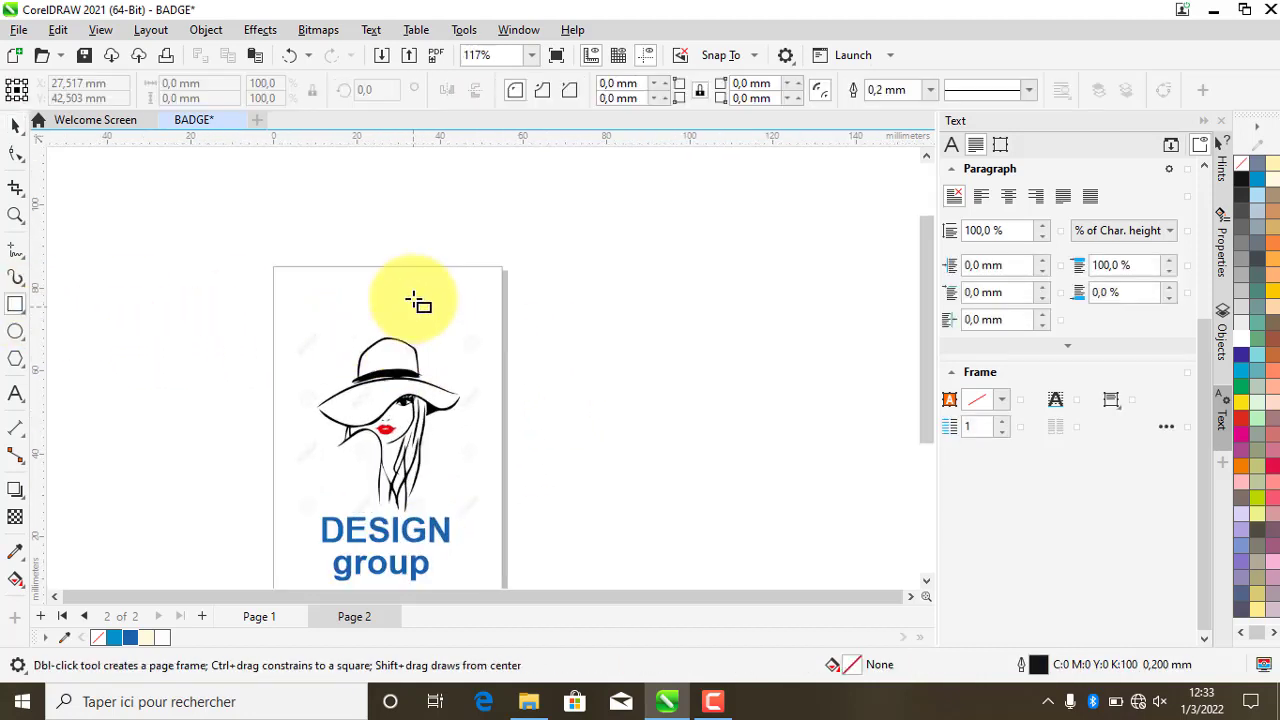
left_click_drag(370, 266, 503, 340)
left_click(131, 640)
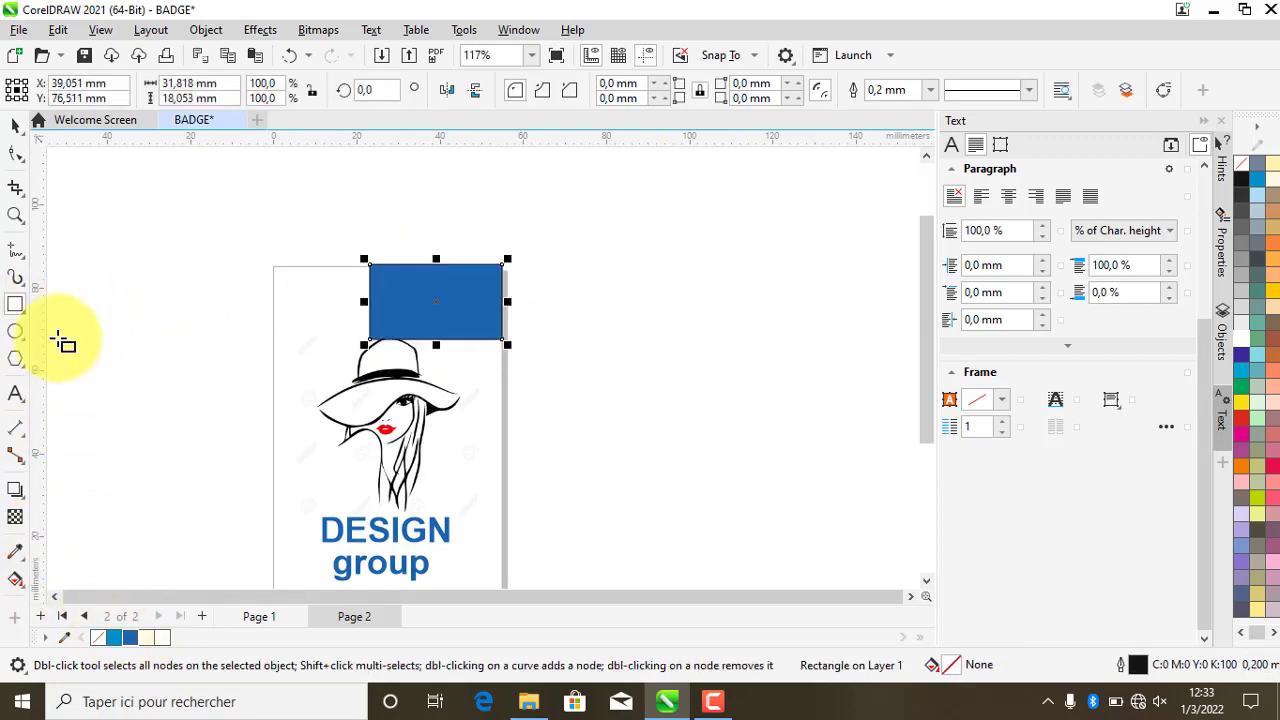
left_click(20, 158)
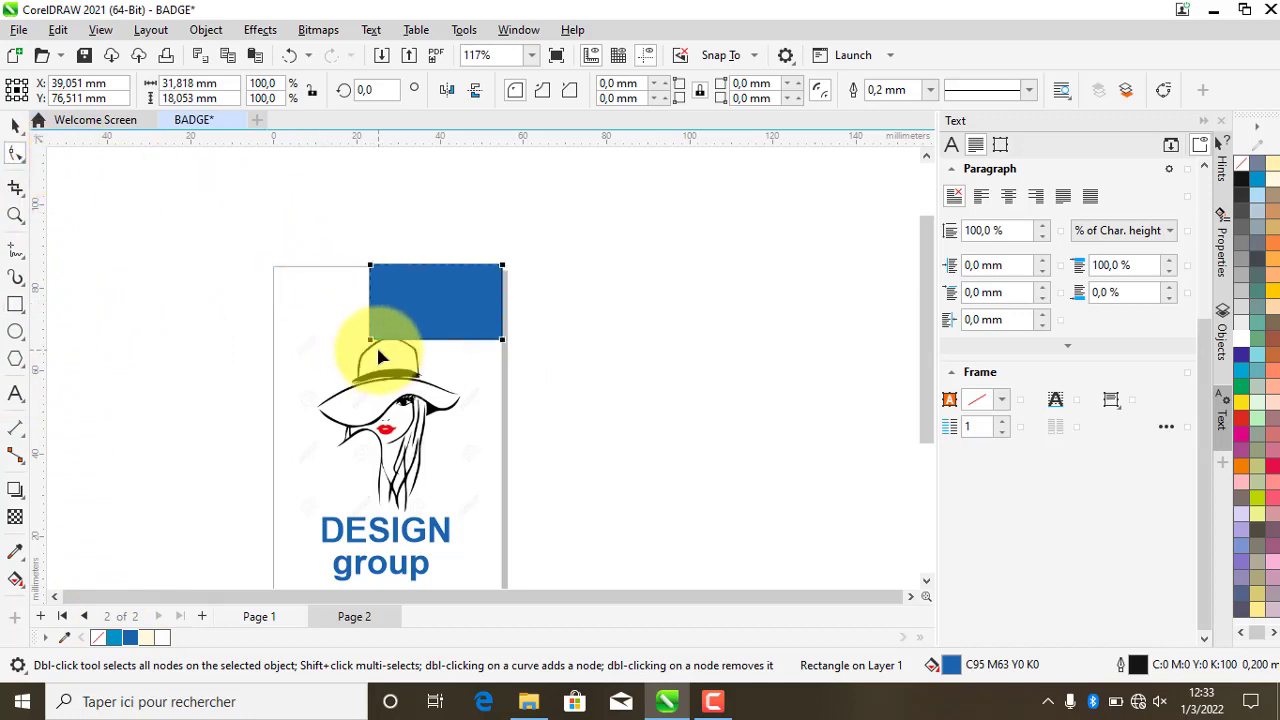
mouse_move(370, 343)
left_mouse_down()
mouse_move(380, 288)
mouse_move(370, 325)
left_mouse_up()
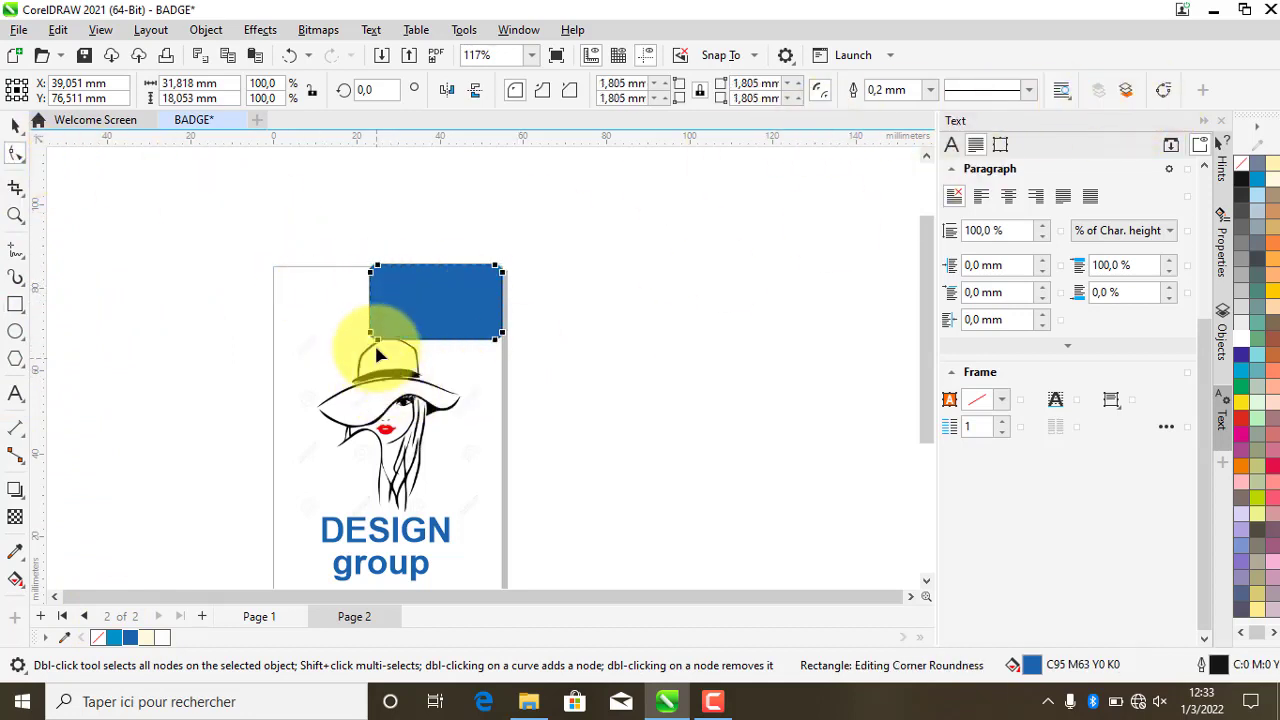
left_click_drag(369, 338, 401, 360)
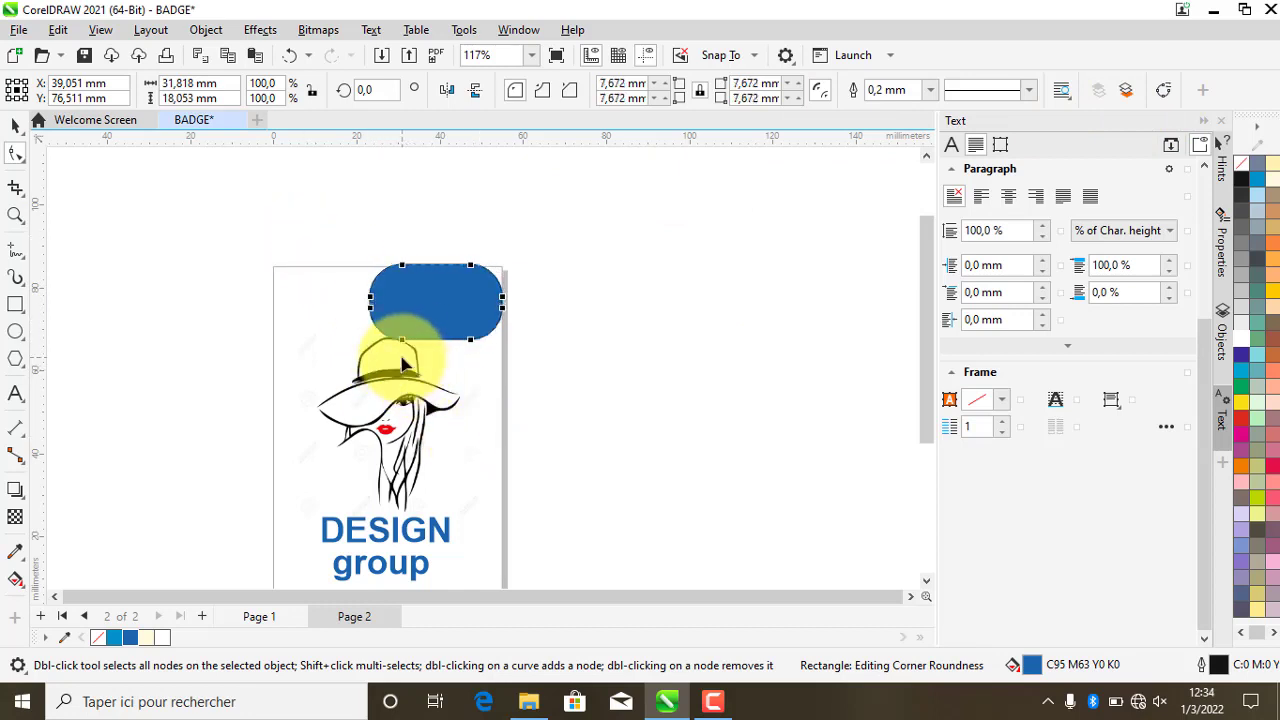
key("ctrl+z")
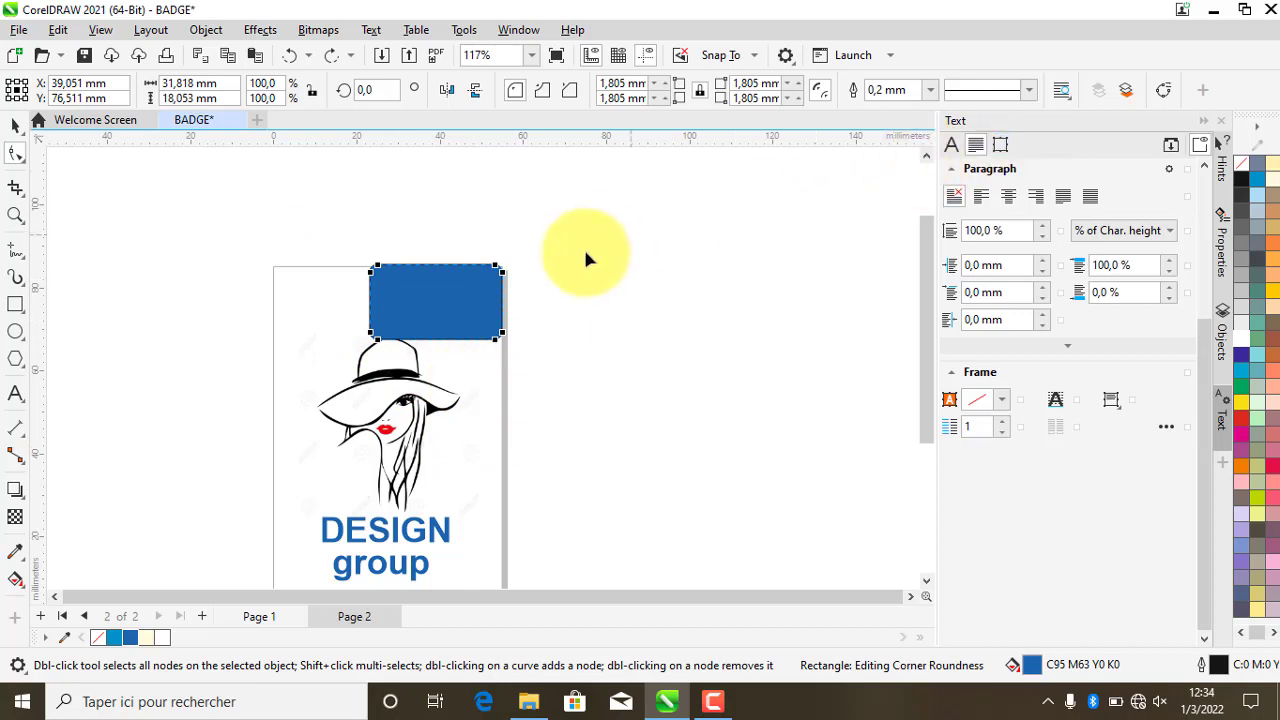
key("ctrl+z")
- Convert the rectangle to curves, making a triangle whose diagonal bends into an inward wave
left_click(1160, 94)
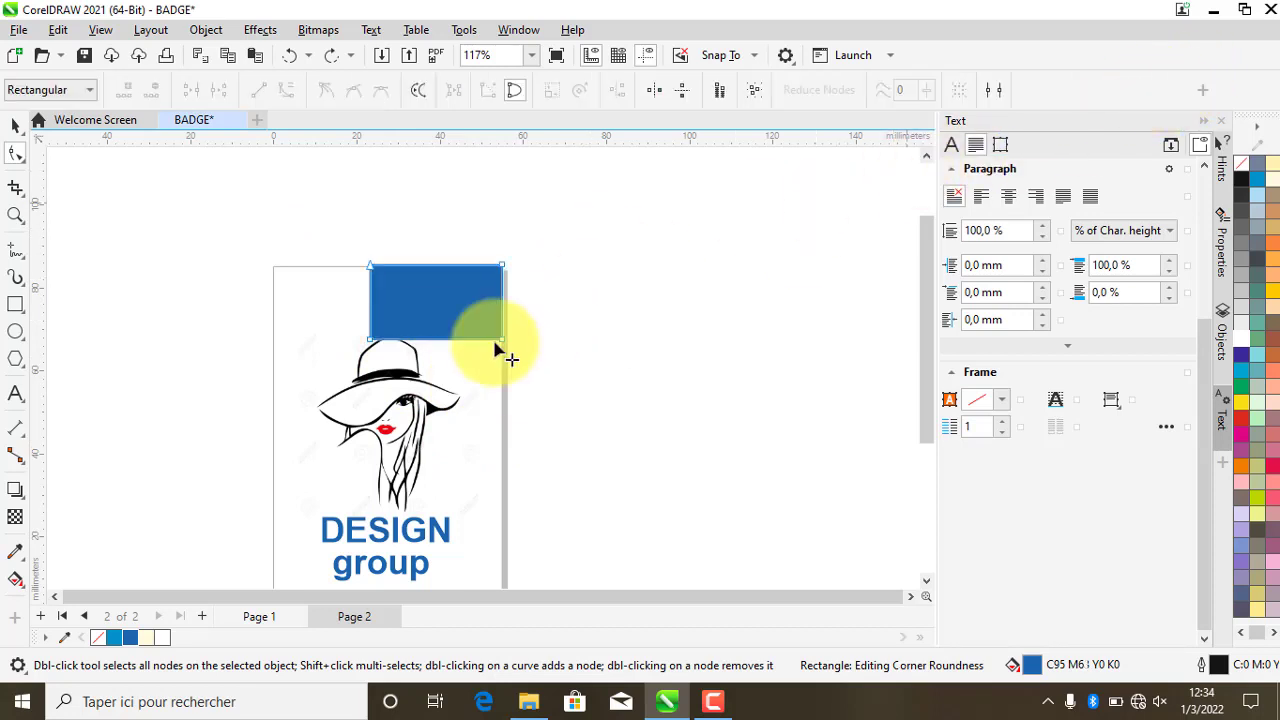
left_click_drag(372, 345, 375, 274)
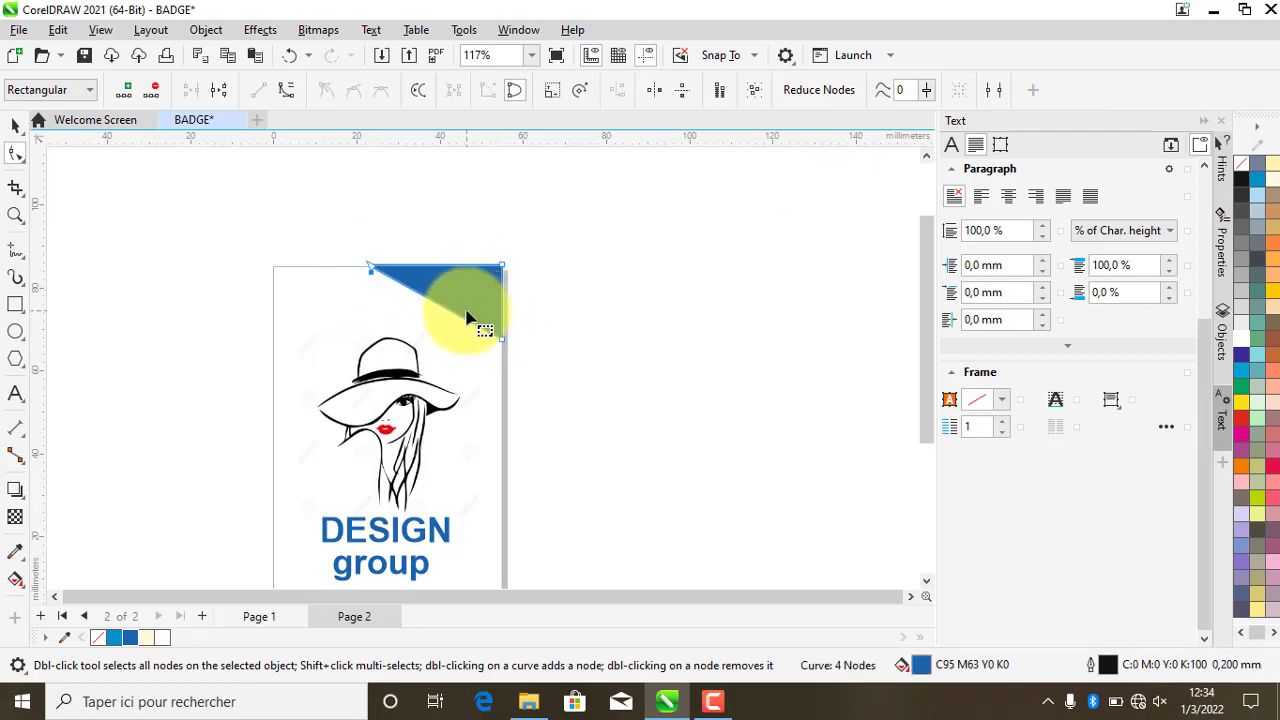
left_click(436, 301)
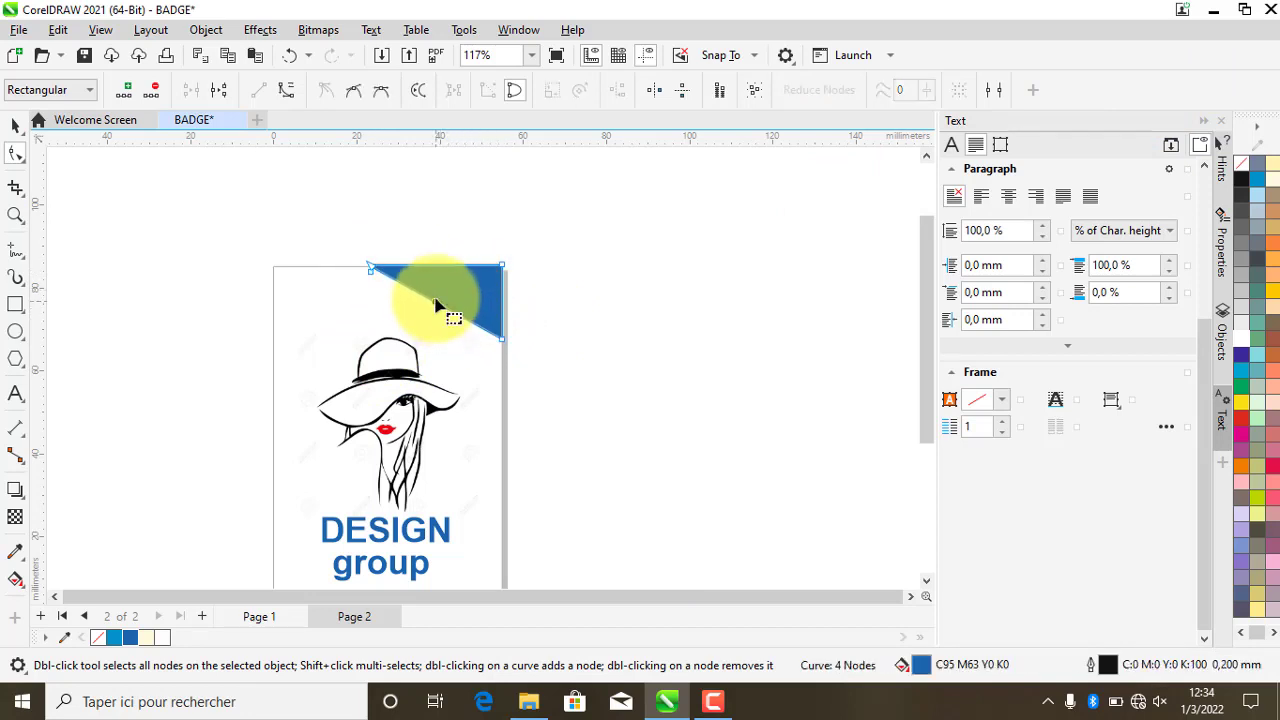
left_click(286, 96)
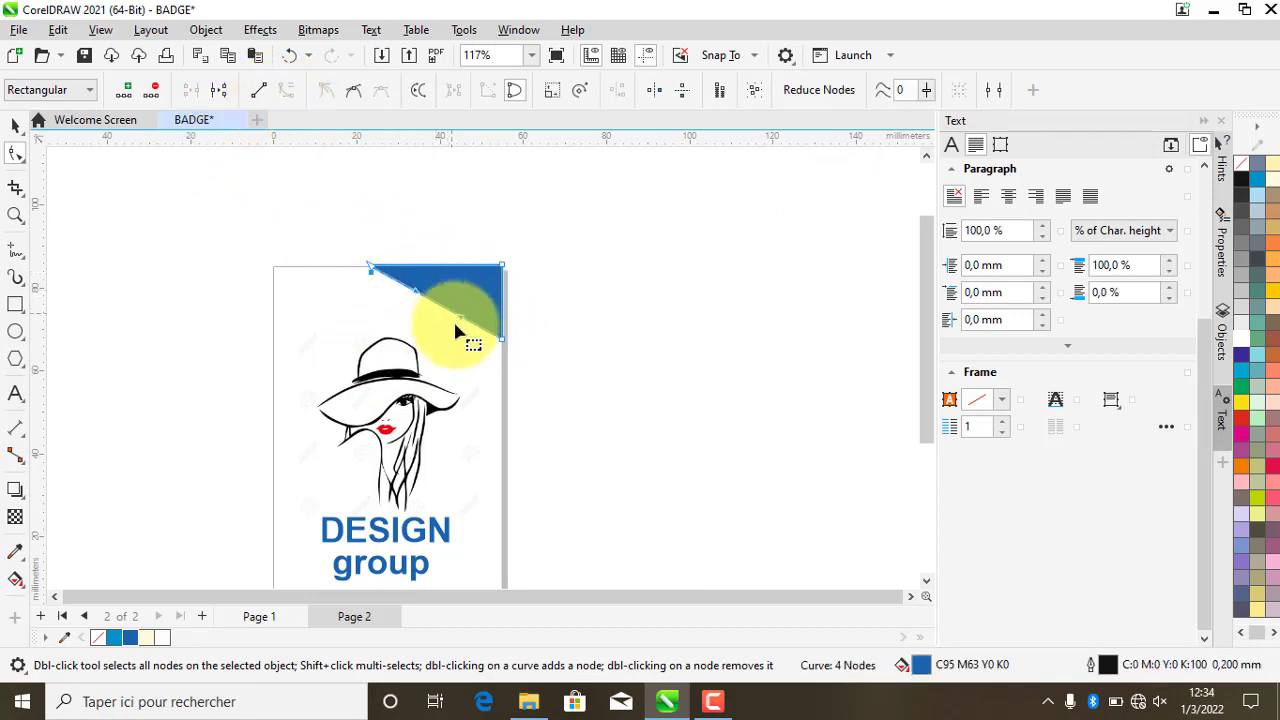
left_click_drag(477, 294, 389, 314)
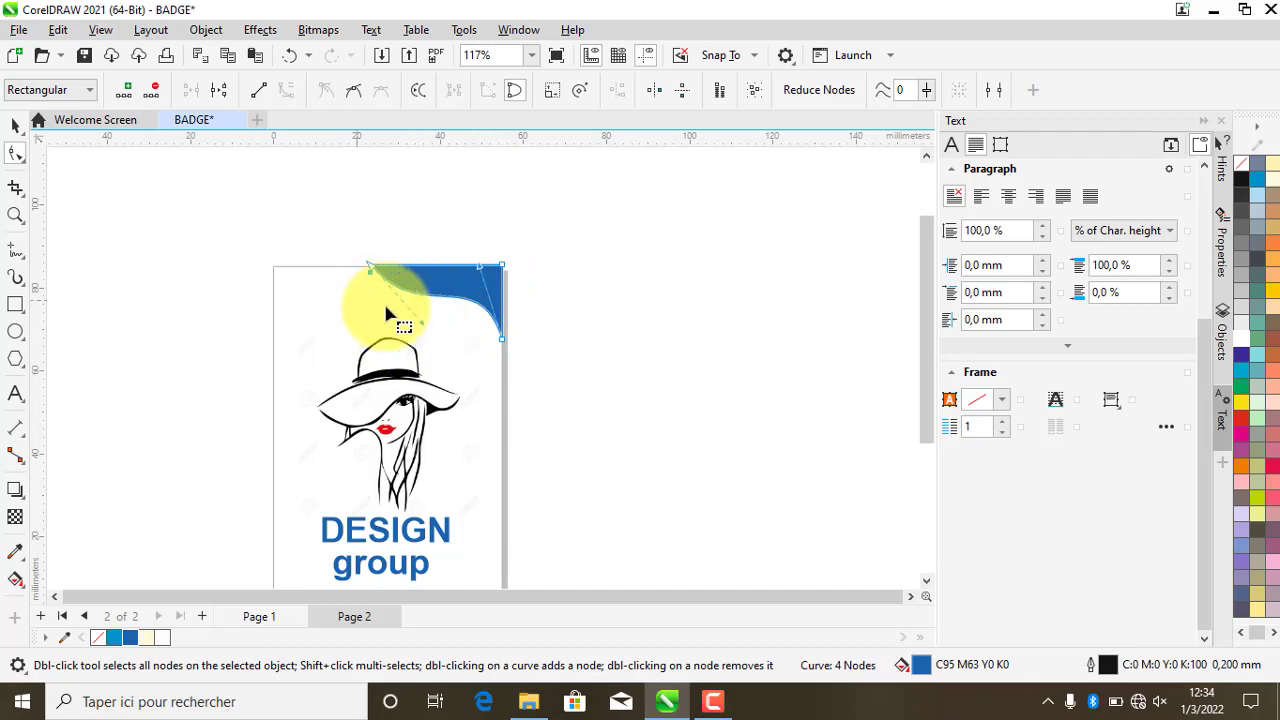
left_click(15, 125)
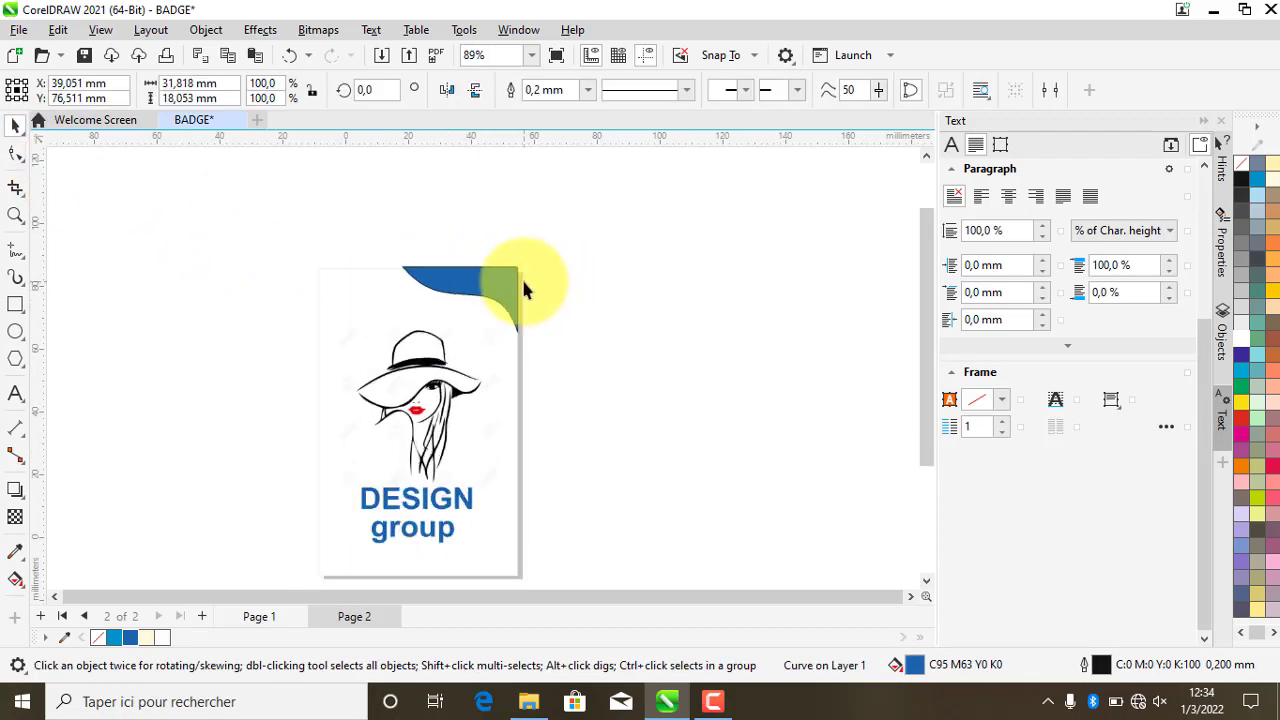
- Set the blue wave's outline to None and nudge it slightly down
right_click(98, 633)
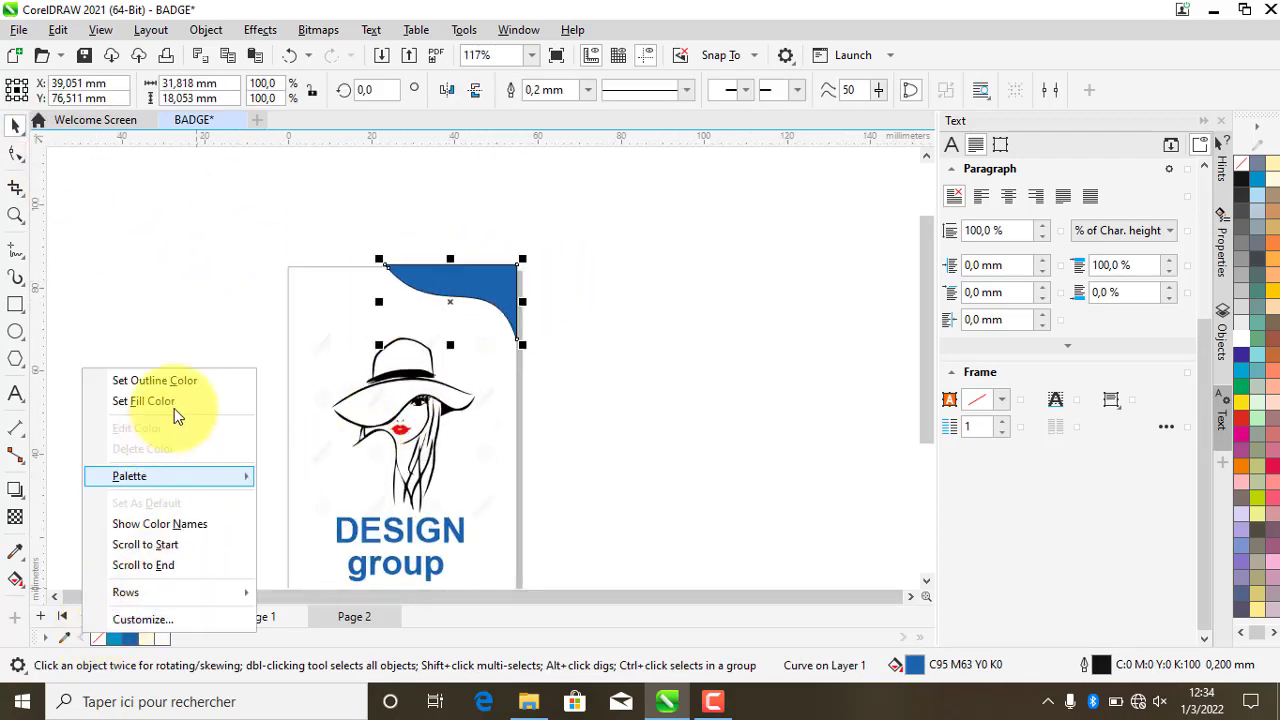
left_click(175, 381)
left_click(600, 373)
scroll(449, 277, "up", 5)
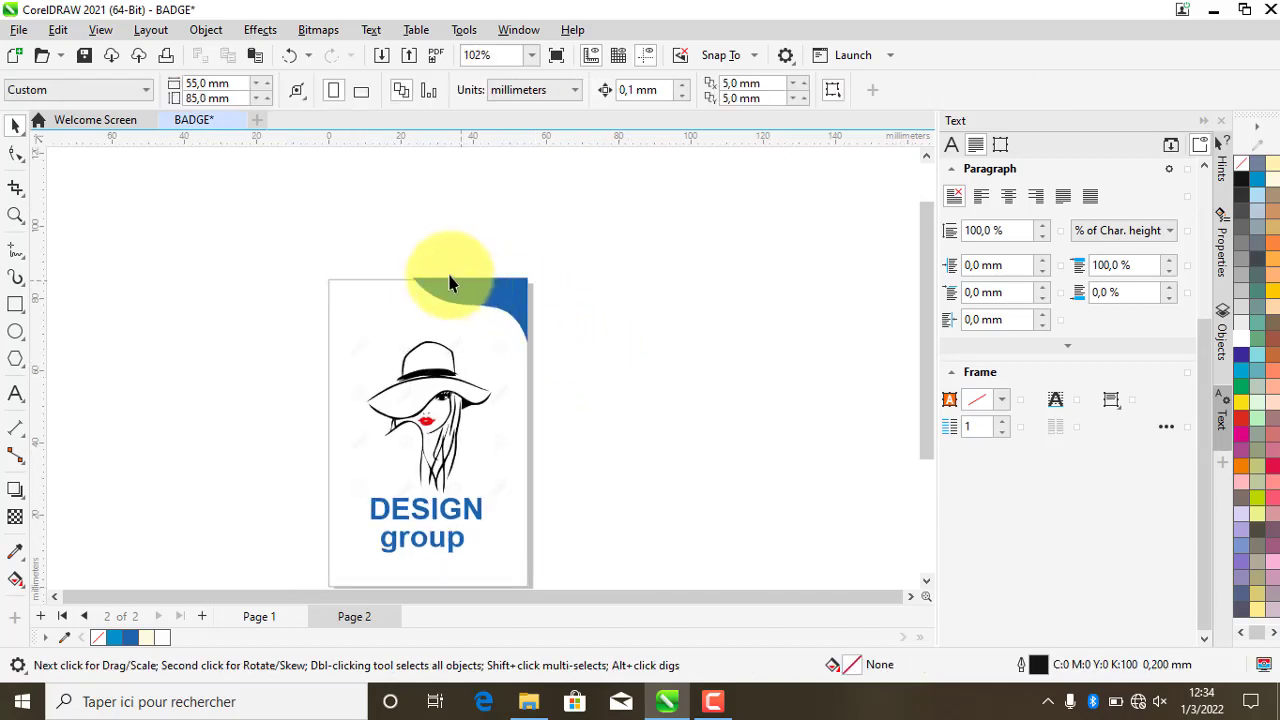
left_click(483, 309)
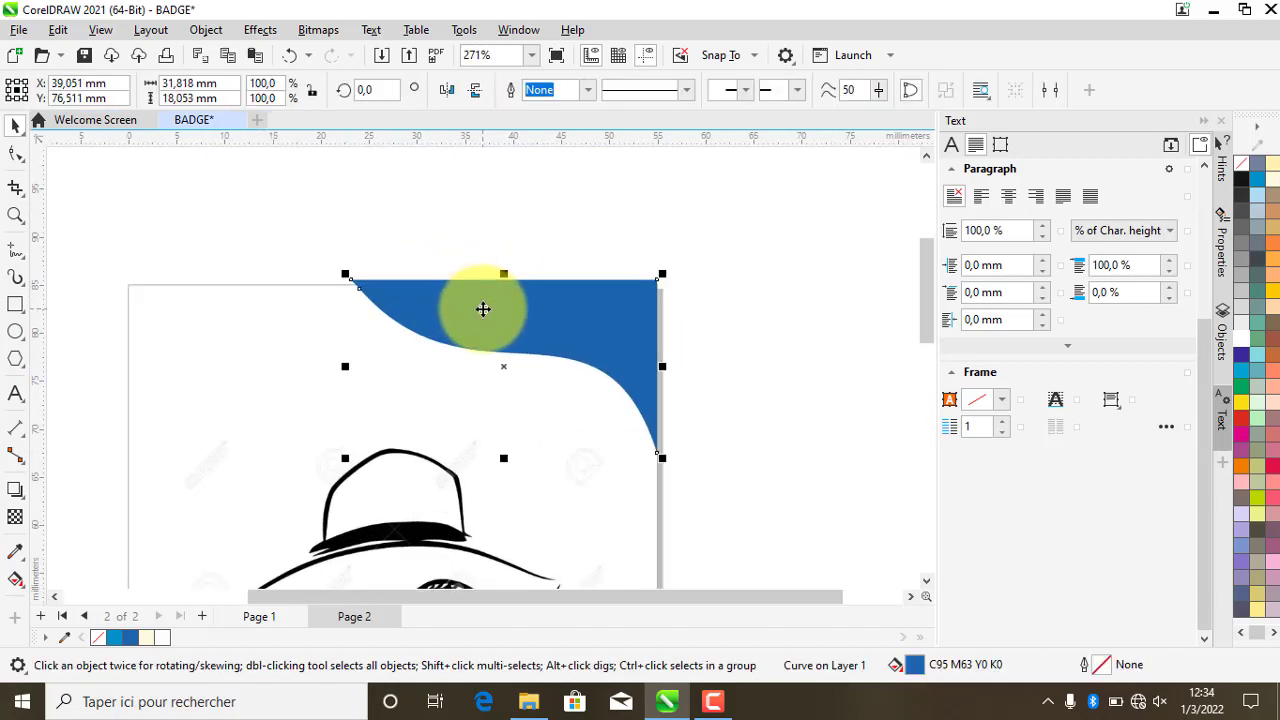
left_click_drag(483, 309, 483, 311)
key("Down")
key("Down")
key("Down")
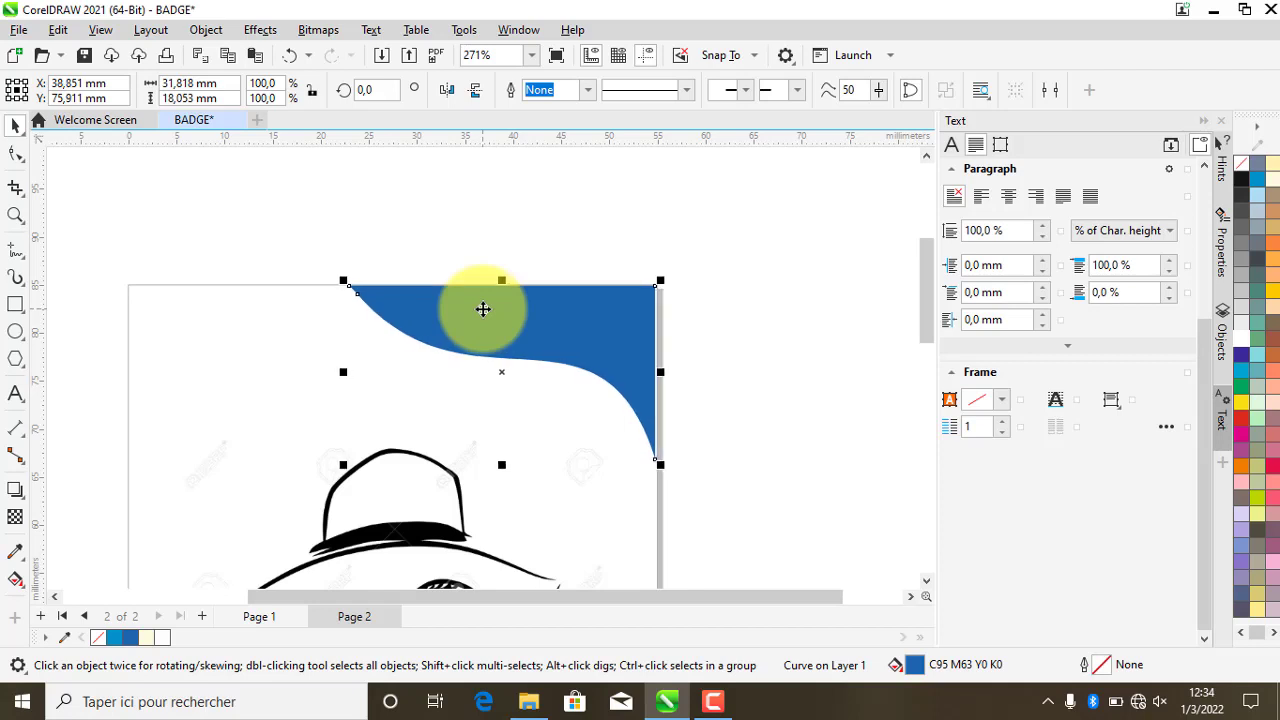
- Duplicate the wave, mirror it horizontally and vertically, and move it to the bottom-left corner
scroll(490, 300, "down", 6)
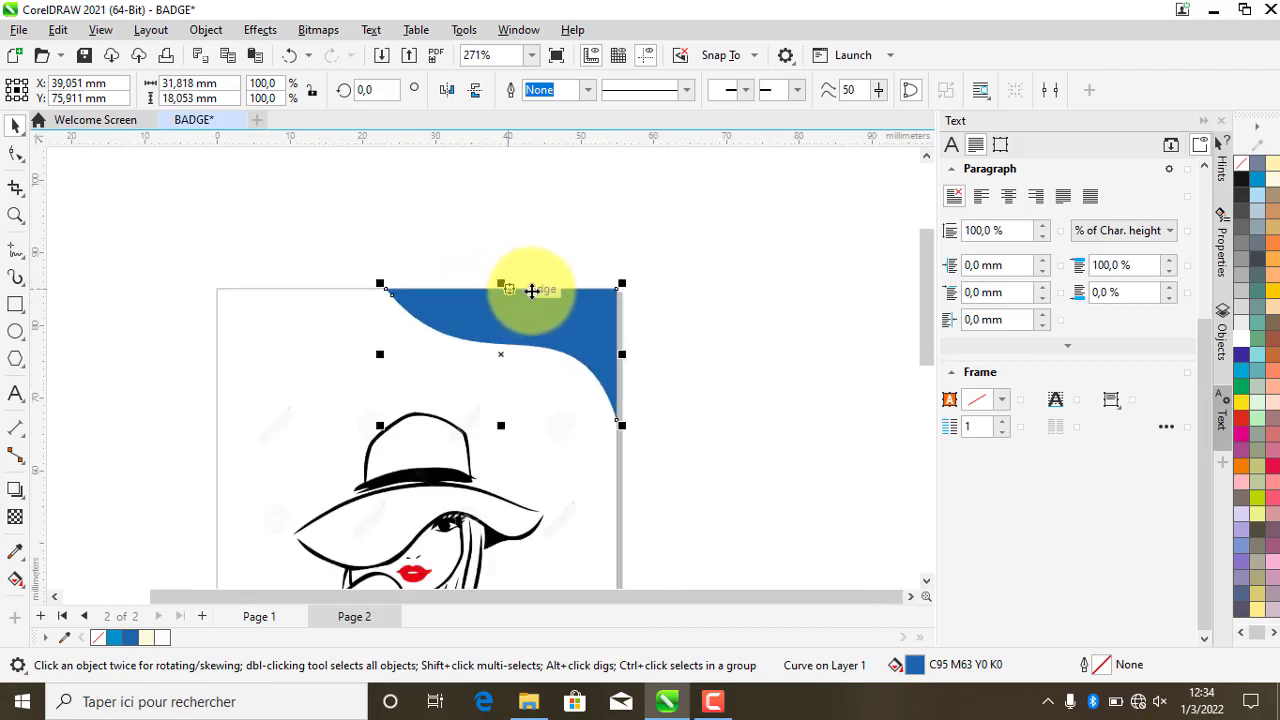
scroll(539, 368, "up", 1)
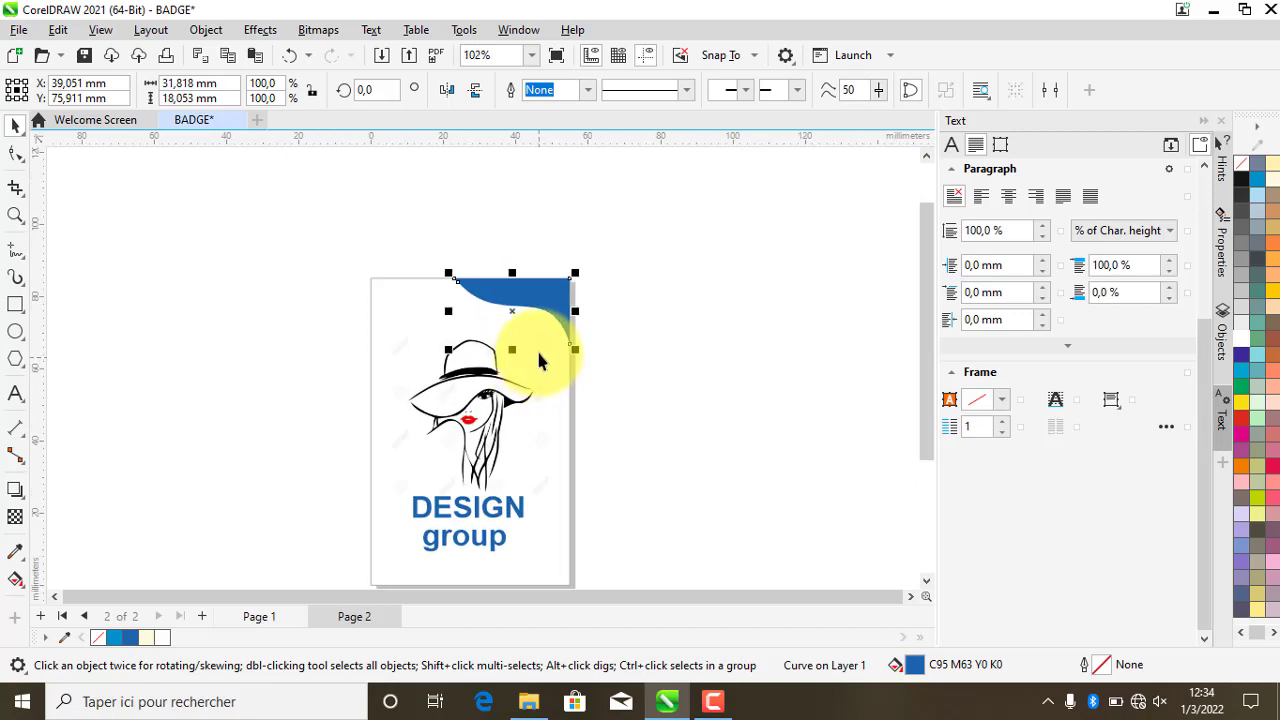
key("ctrl+d")
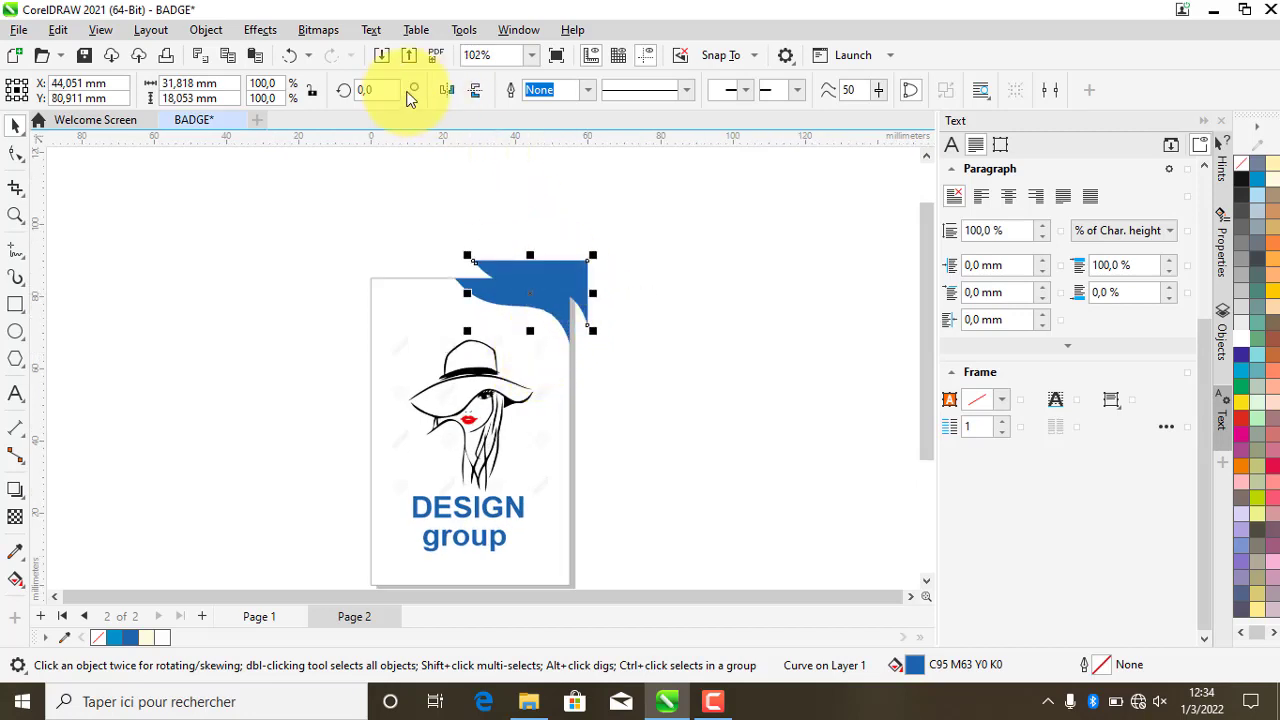
left_click(452, 89)
left_click(476, 92)
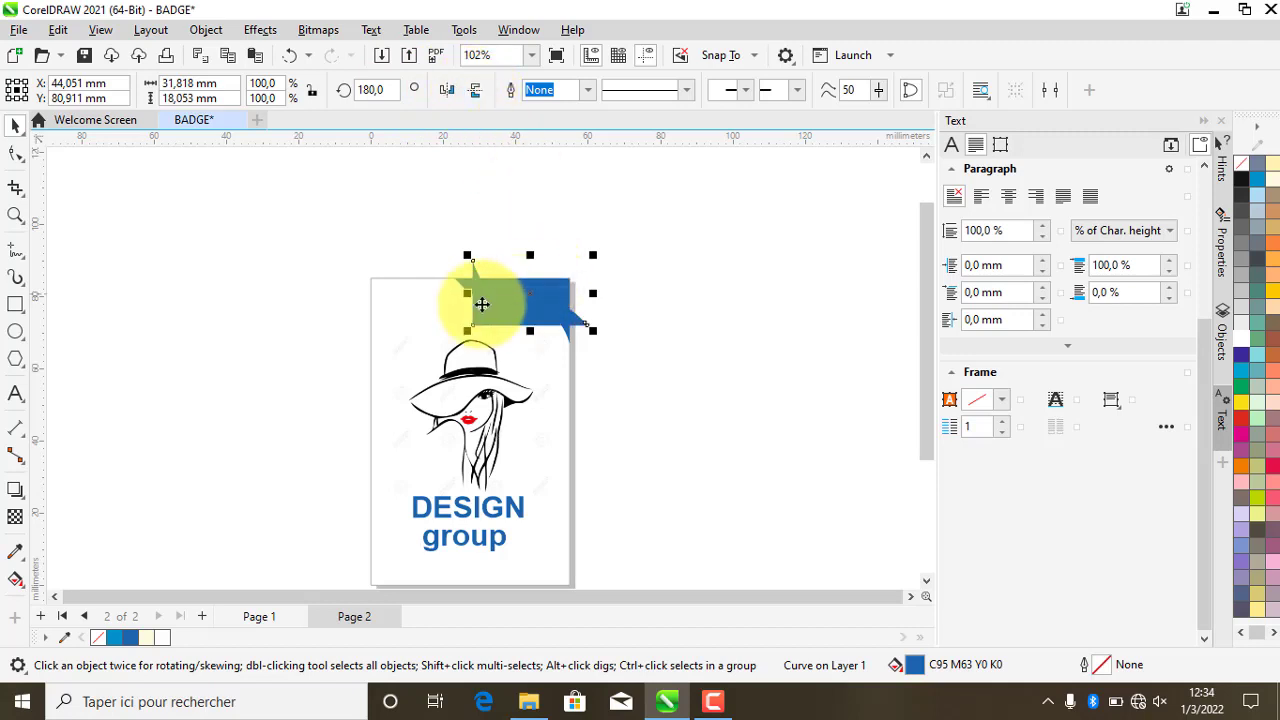
left_click_drag(483, 325, 383, 574)
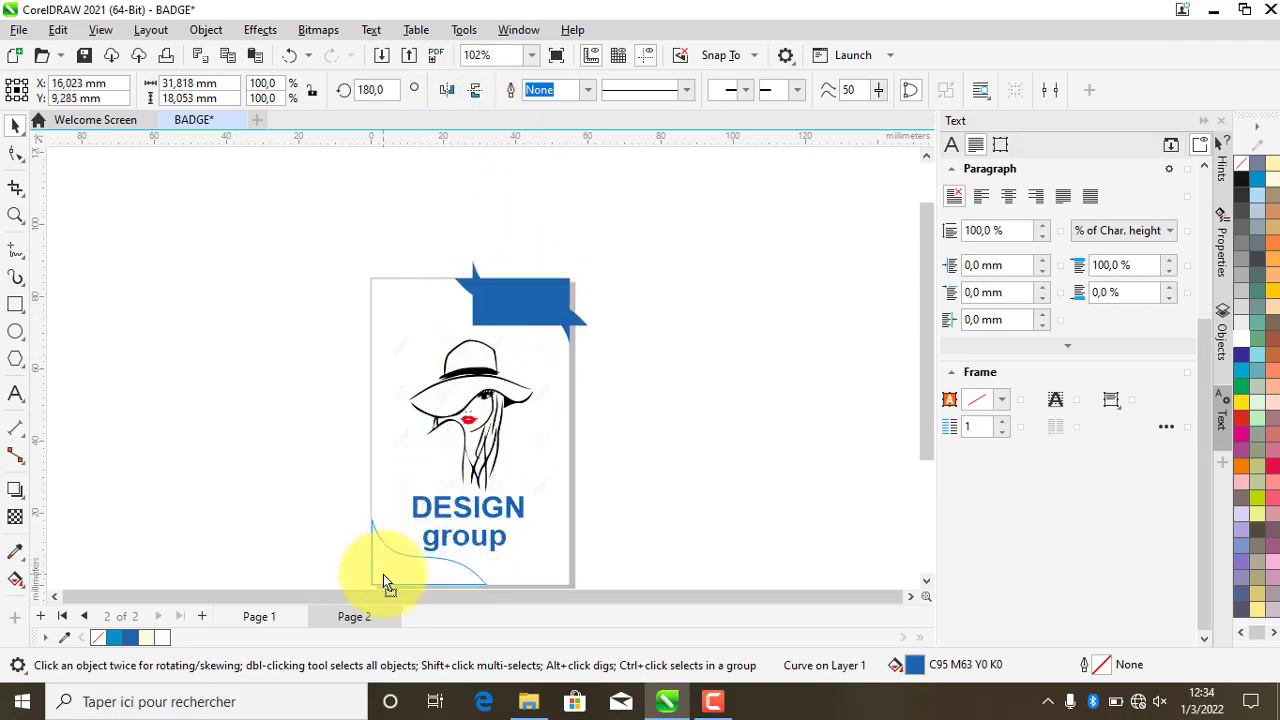
- Fill the bottom-left wave with the lips' red using the Eyedropper
scroll(458, 530, "up", 2)
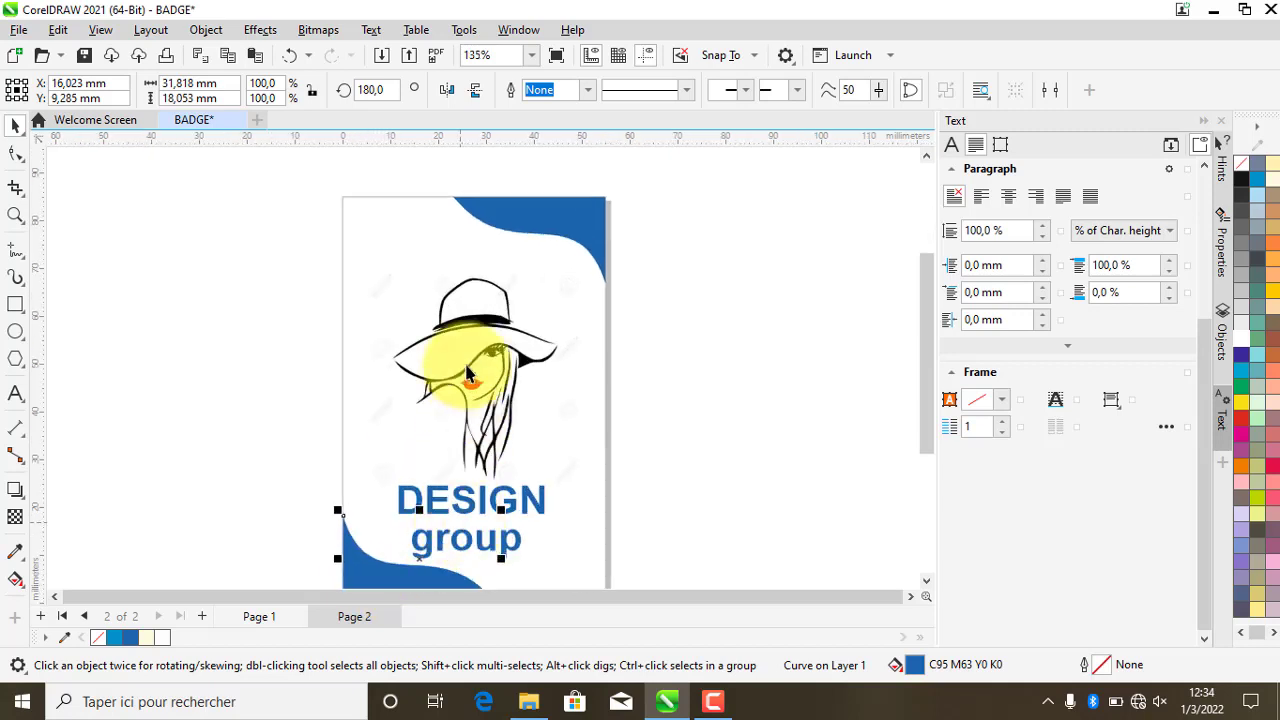
left_click(15, 551)
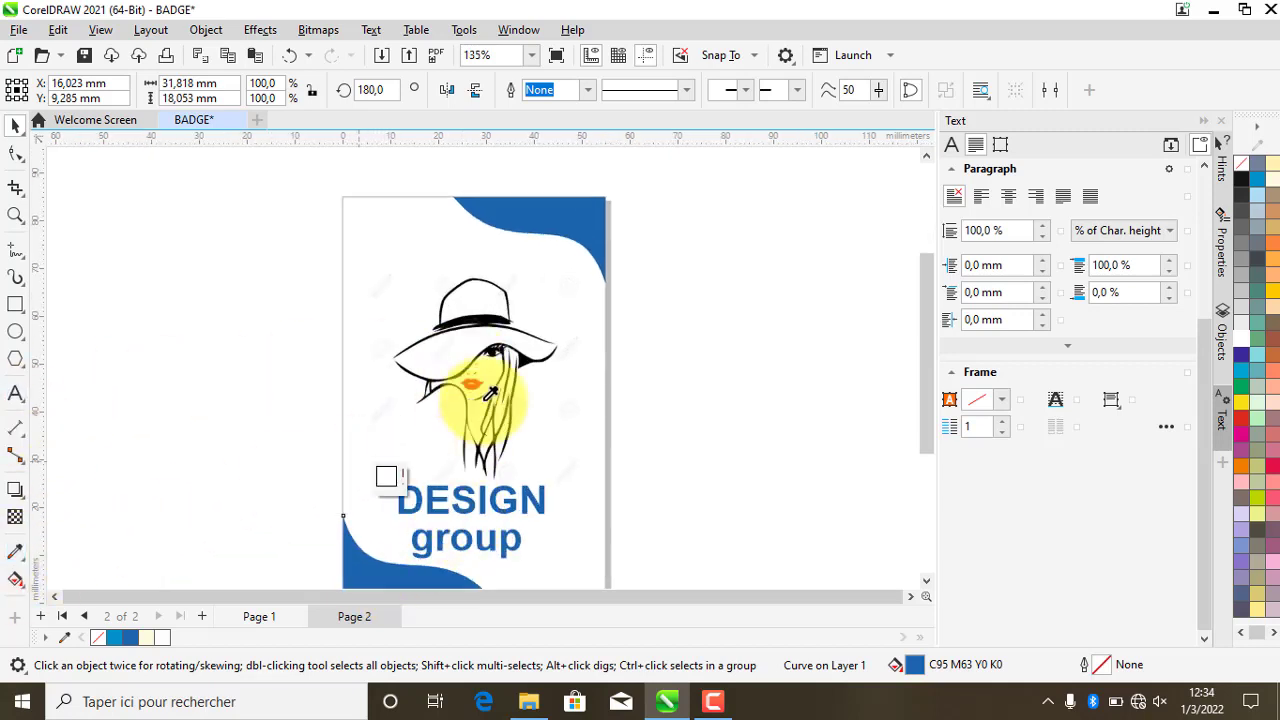
scroll(488, 386, "up", 2)
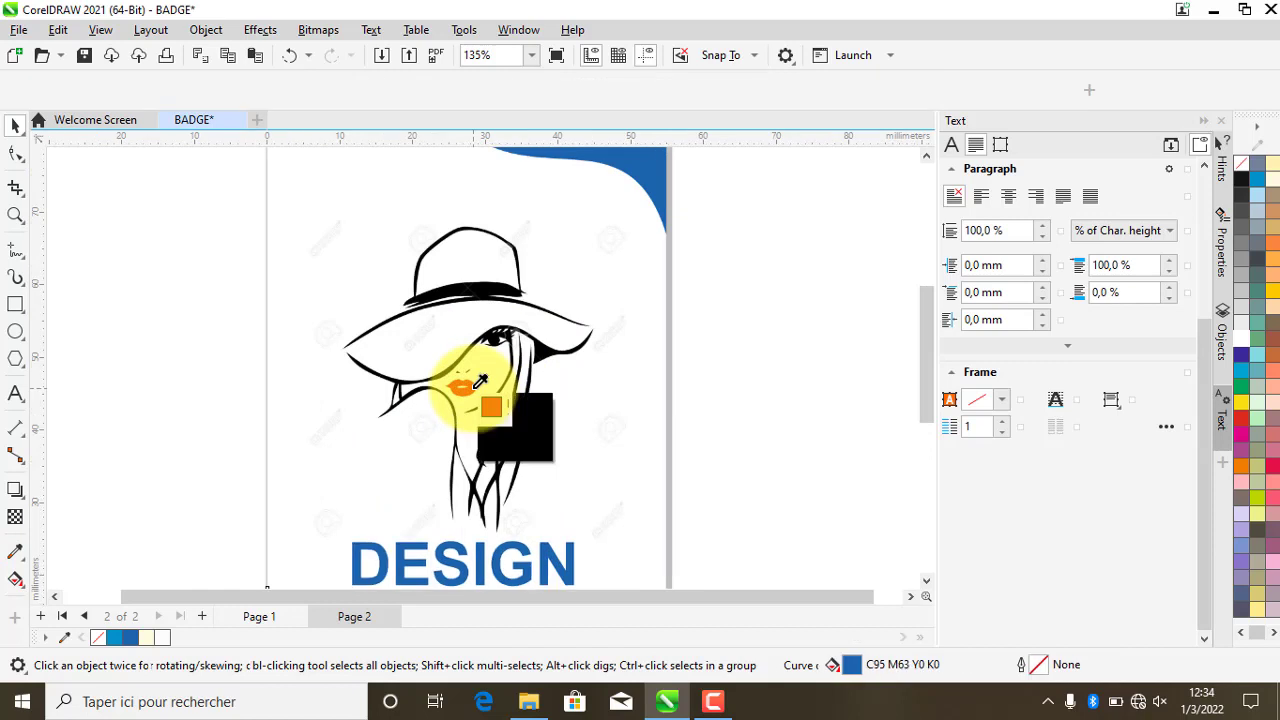
left_click(472, 388)
scroll(500, 400, "down", 2)
left_click(352, 570)
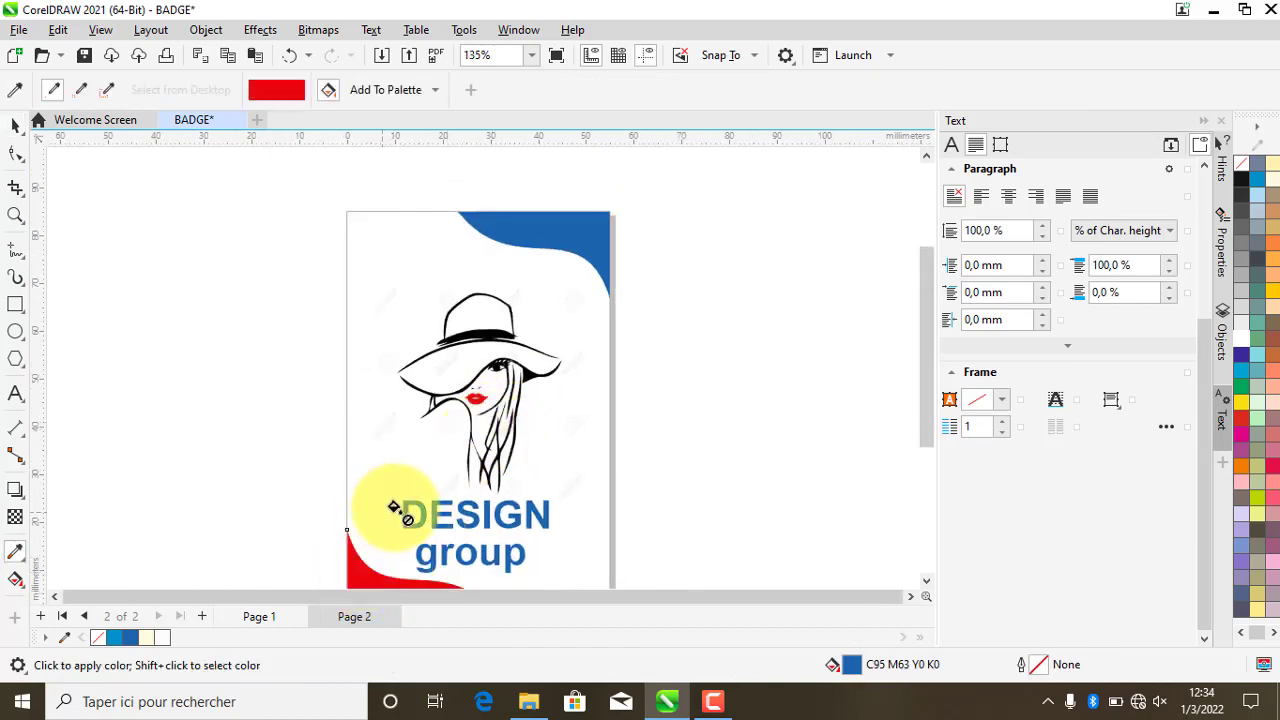
scroll(414, 455, "down", 2)
scroll(410, 395, "up", 1)
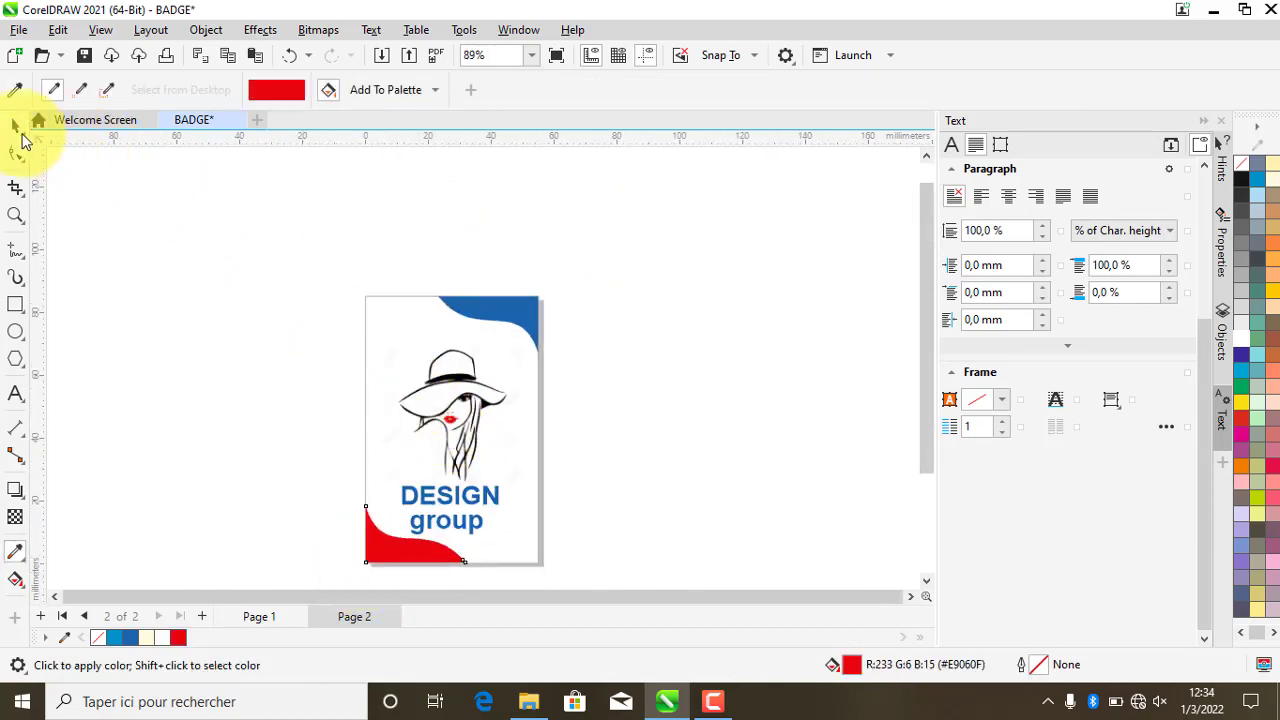
left_click(15, 125)
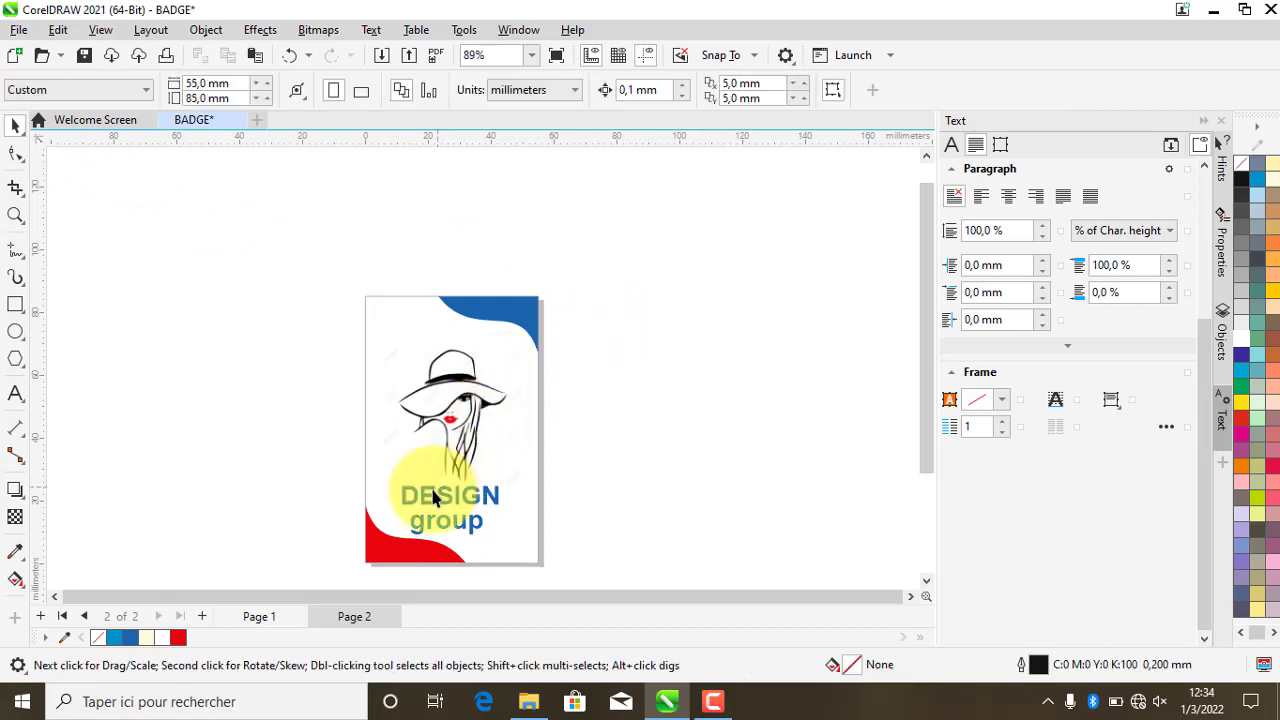
- Return to the badge's front page, Page 1
scroll(430, 485, "down", 1)
scroll(420, 505, "up", 2)
scroll(445, 510, "down", 1)
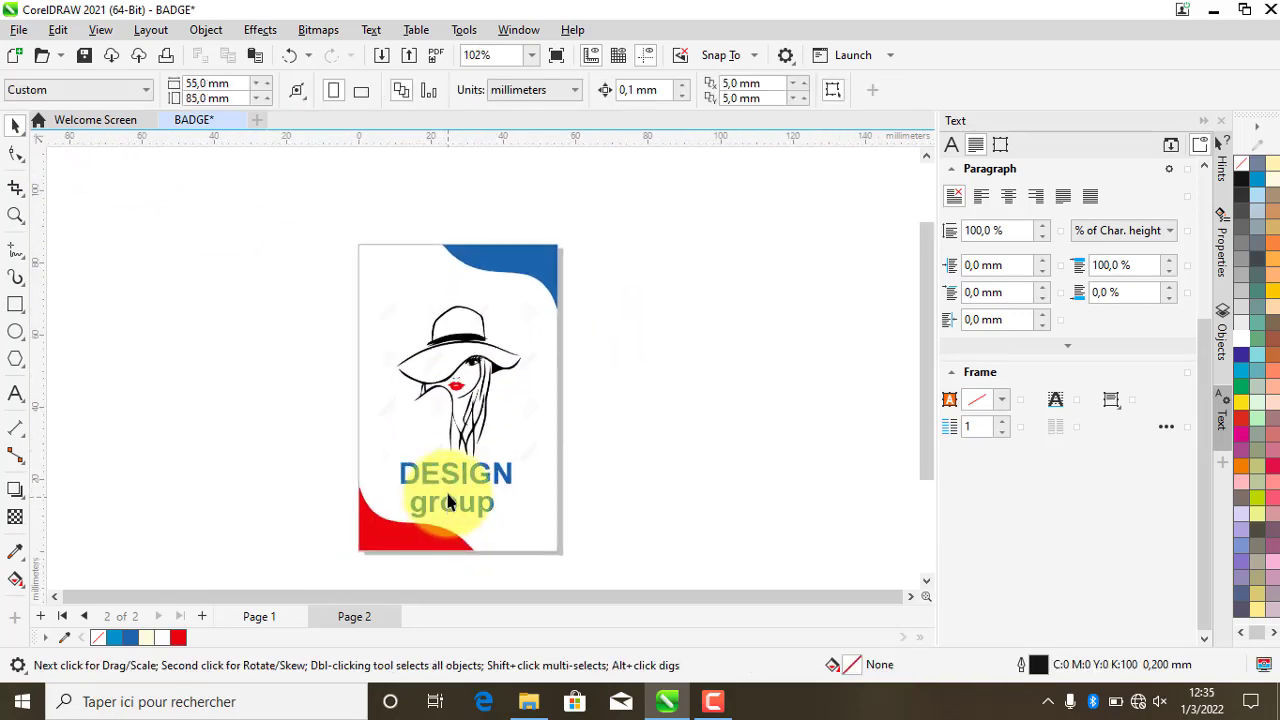
left_click(262, 616)
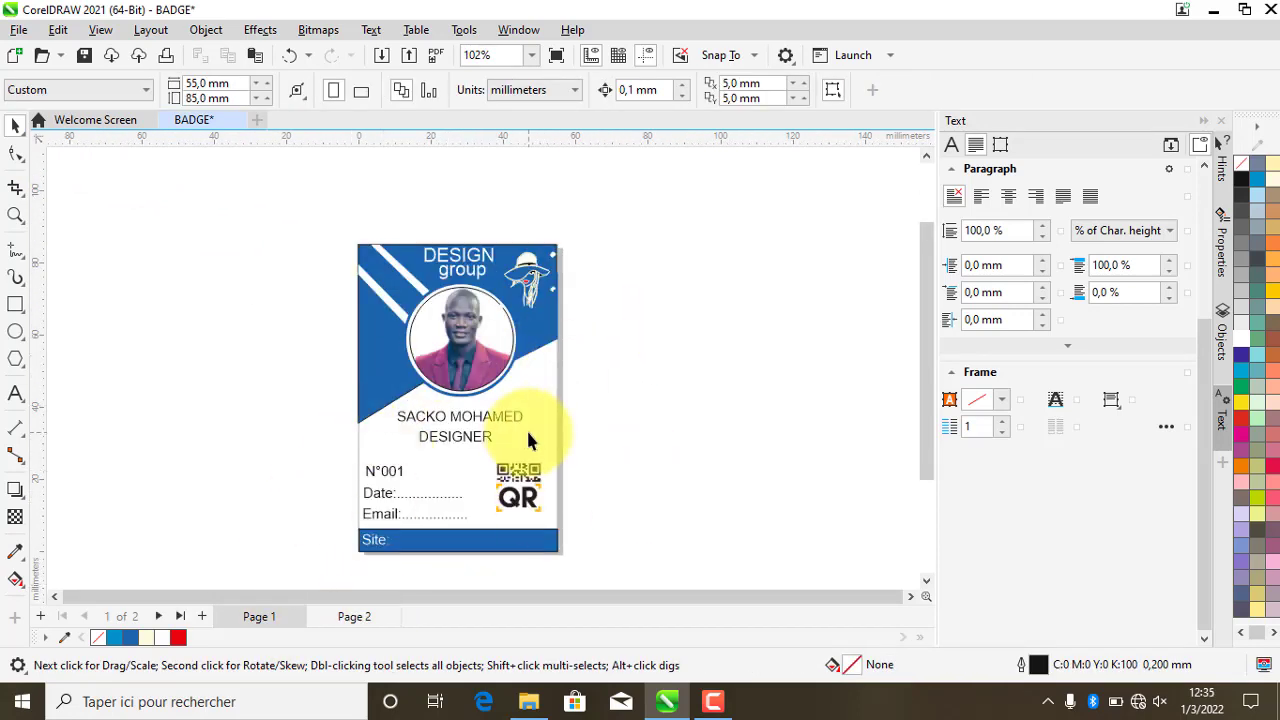